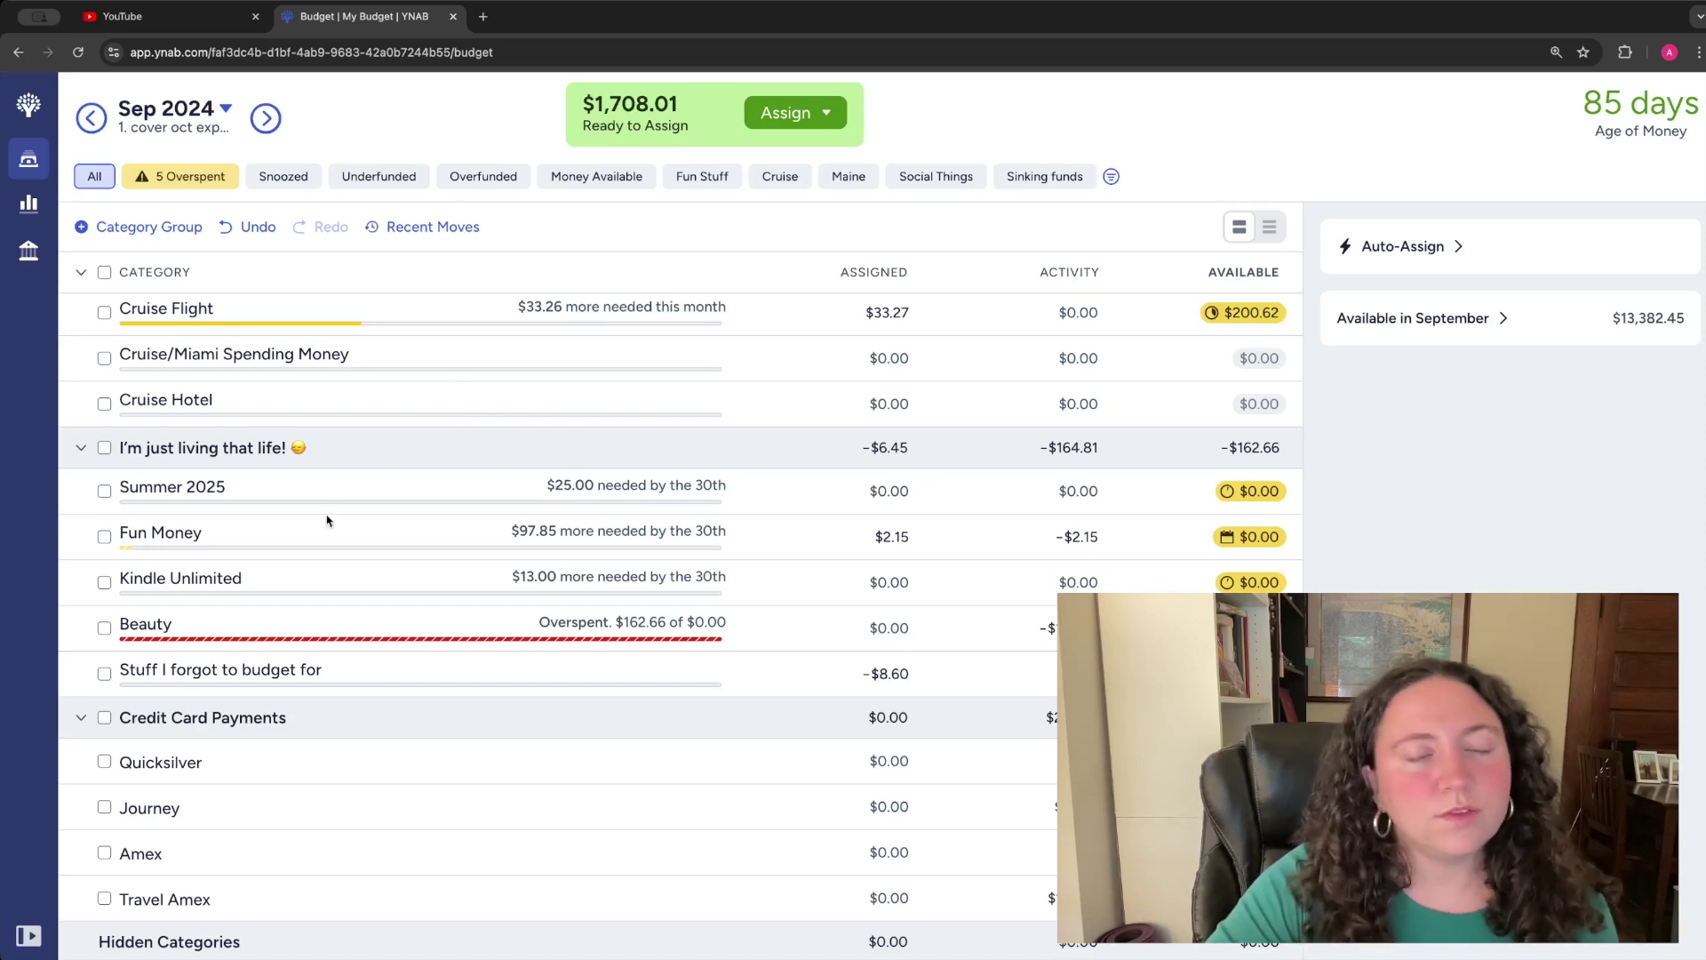
- Show only the overspent categories and cover the Date Night overspending from Ready to Assign
{"action": "left_click", "coordinate": [221, 181]}
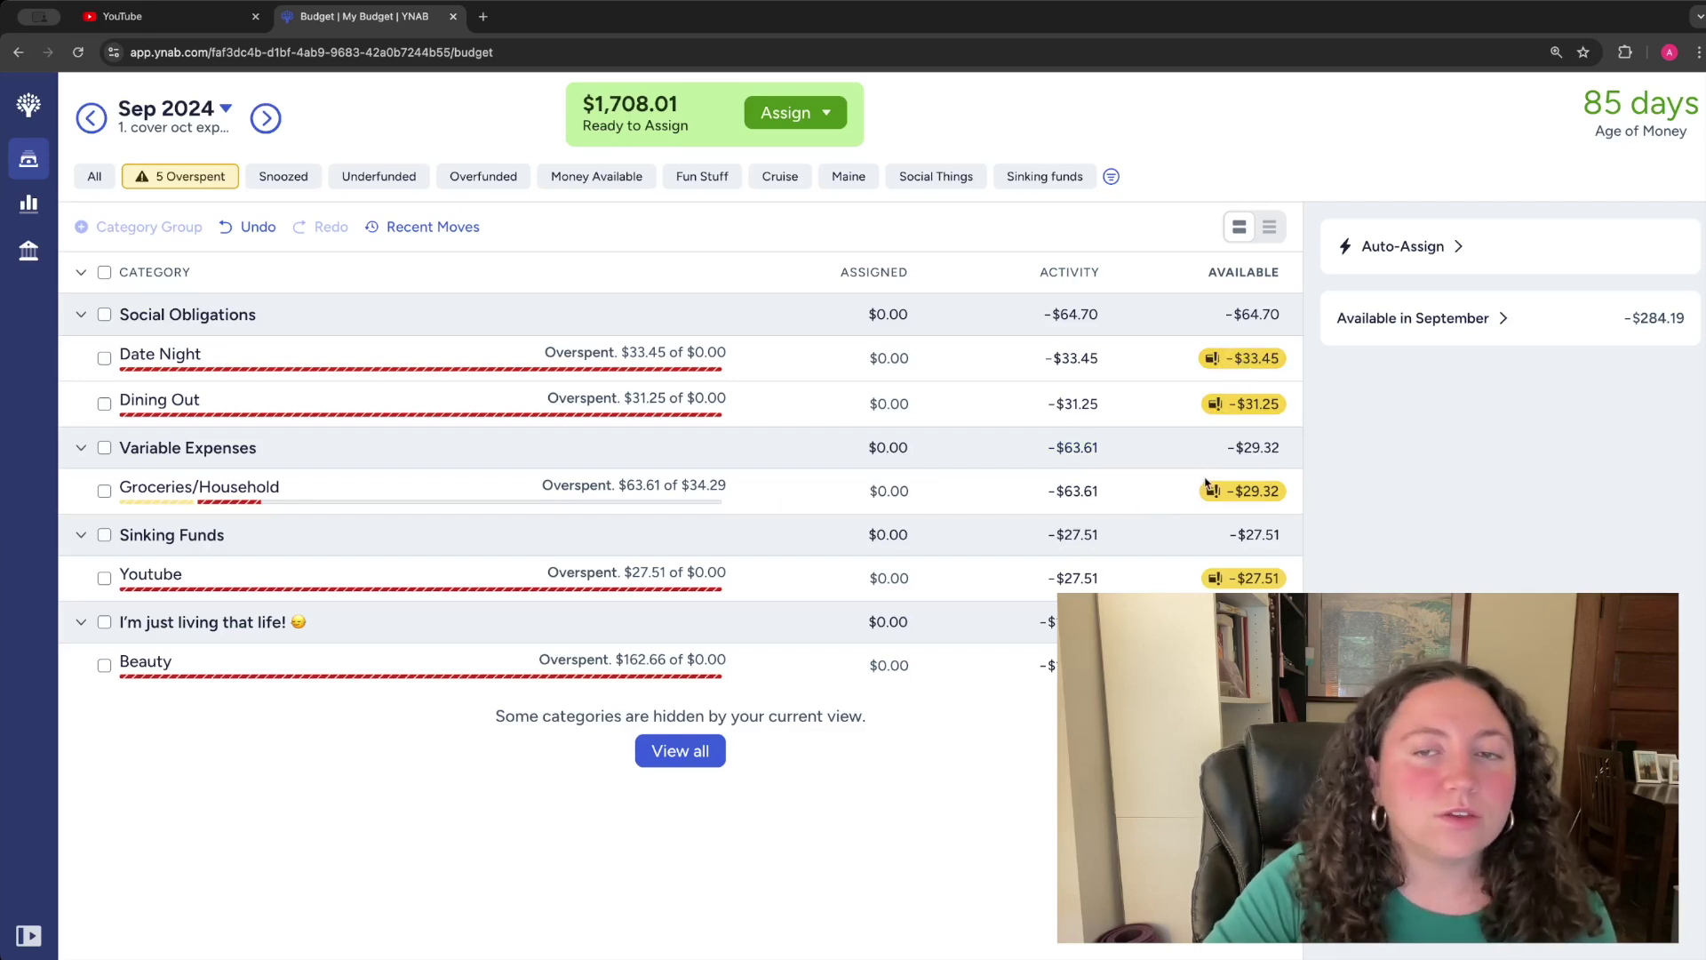
{"action": "left_click", "coordinate": [1240, 366]}
{"action": "left_click", "coordinate": [1238, 443]}
{"action": "left_click", "coordinate": [1235, 540]}
{"action": "left_click", "coordinate": [1360, 509]}
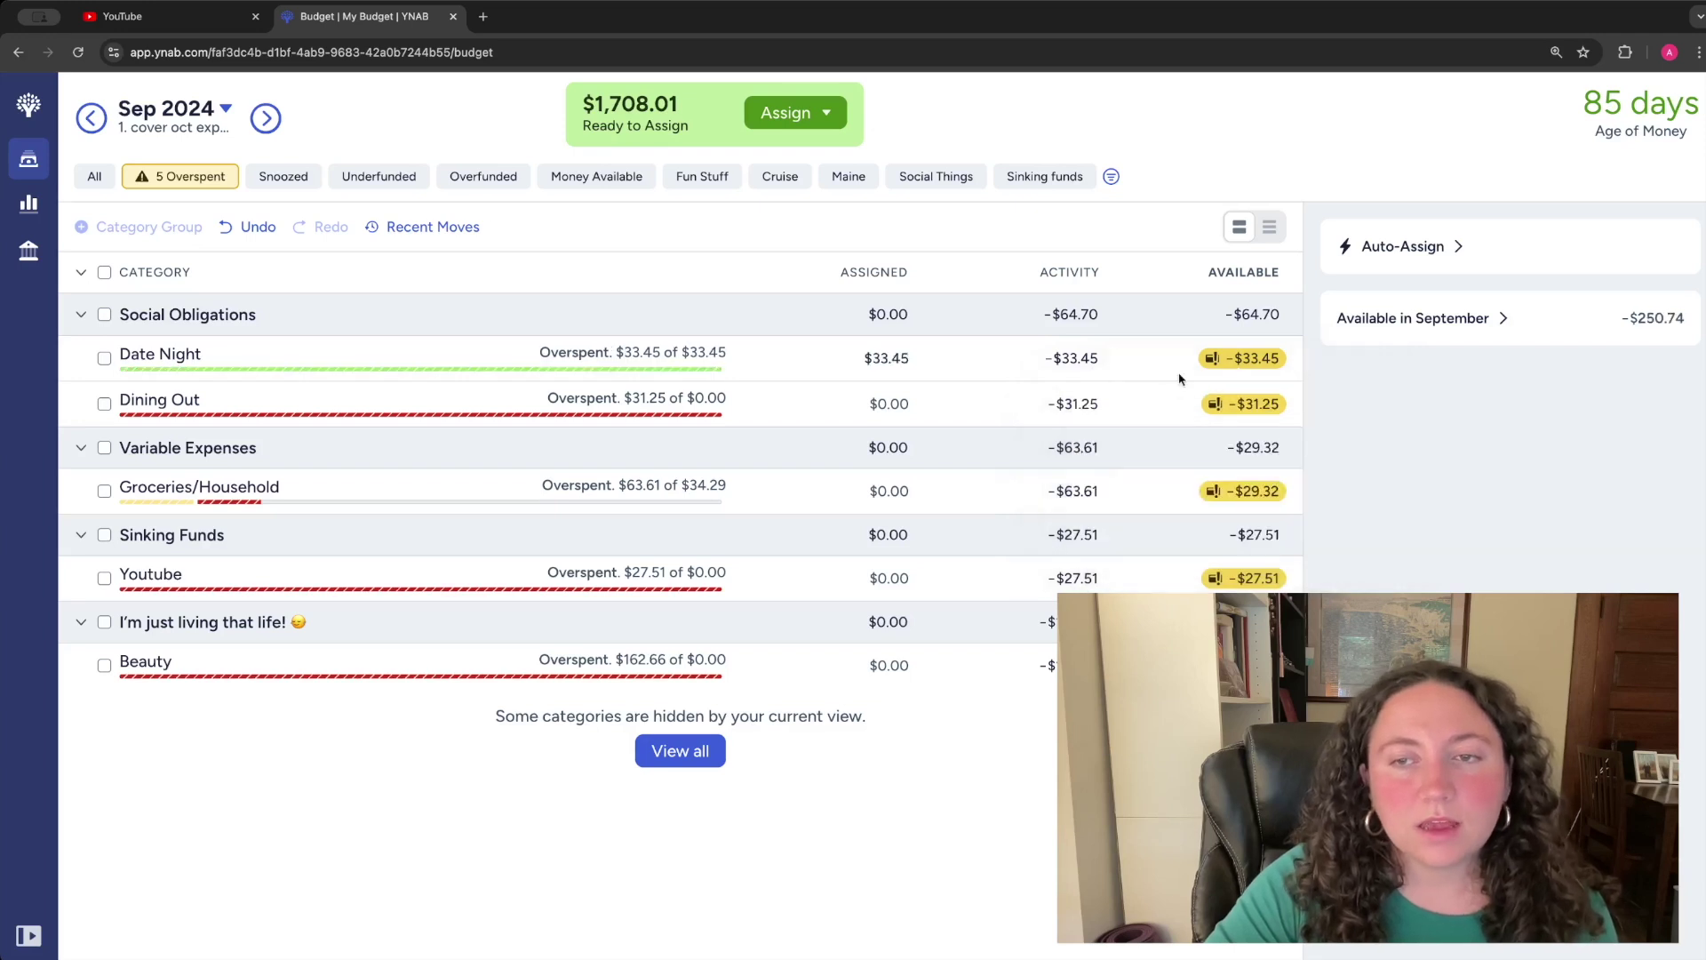
- Cover the Dining Out overspending with money from Ready to Assign
{"action": "left_click", "coordinate": [1236, 369]}
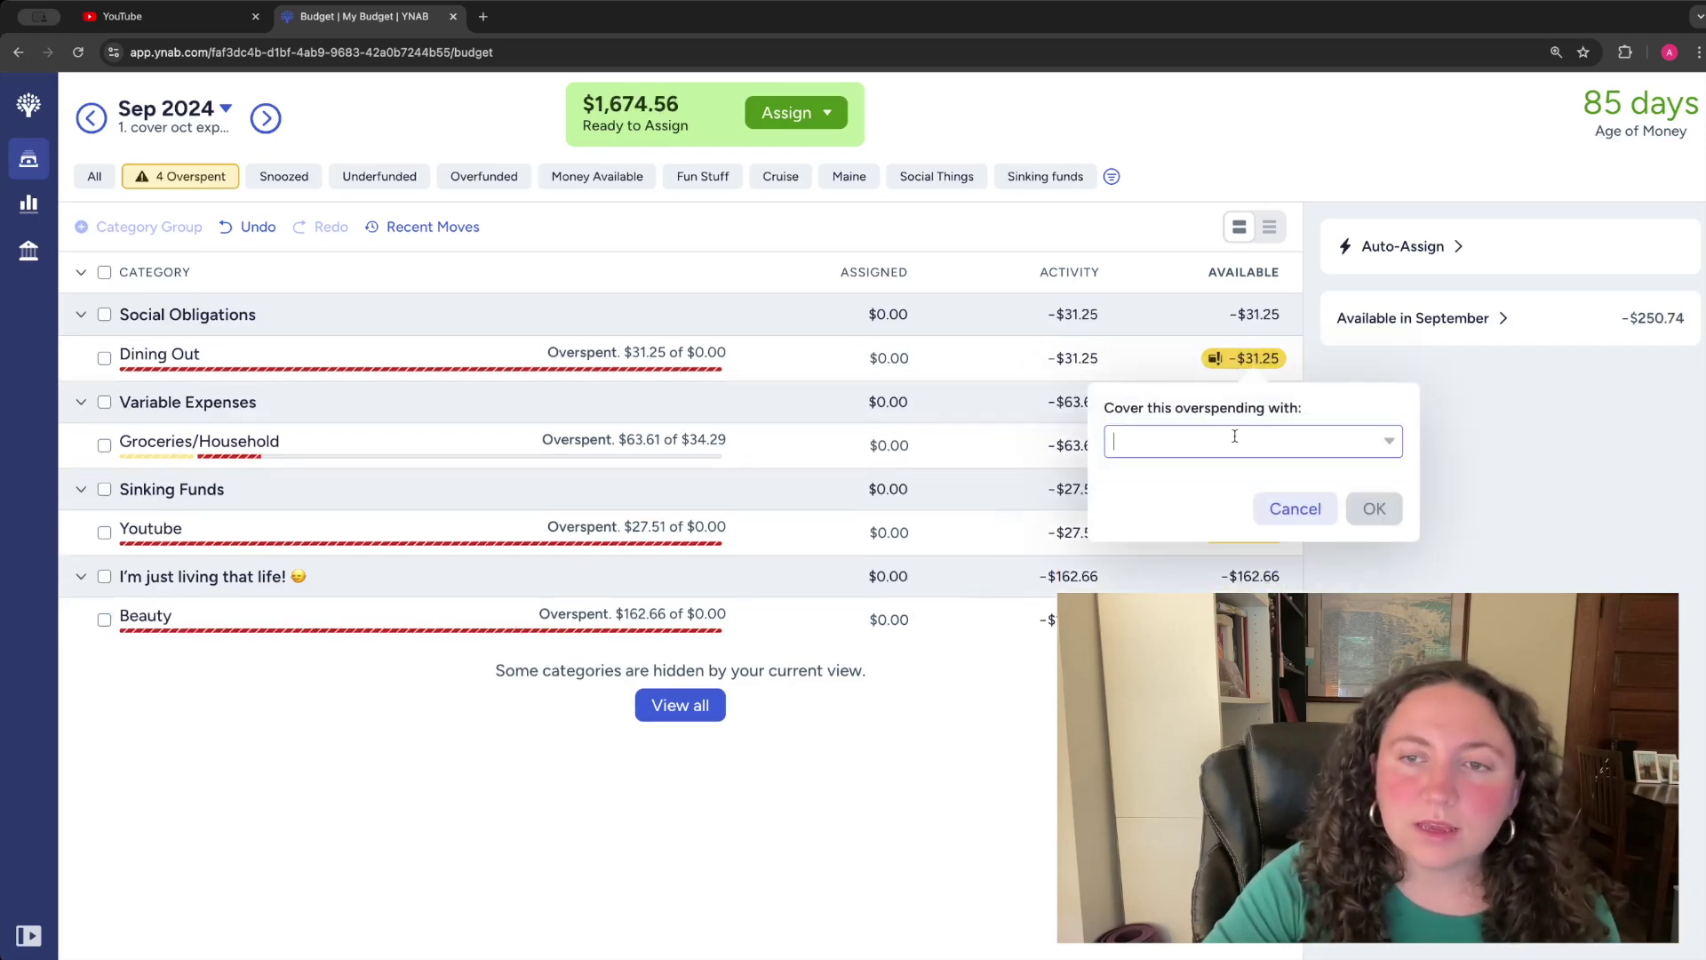
{"action": "left_click", "coordinate": [1231, 440]}
{"action": "left_click", "coordinate": [1190, 543]}
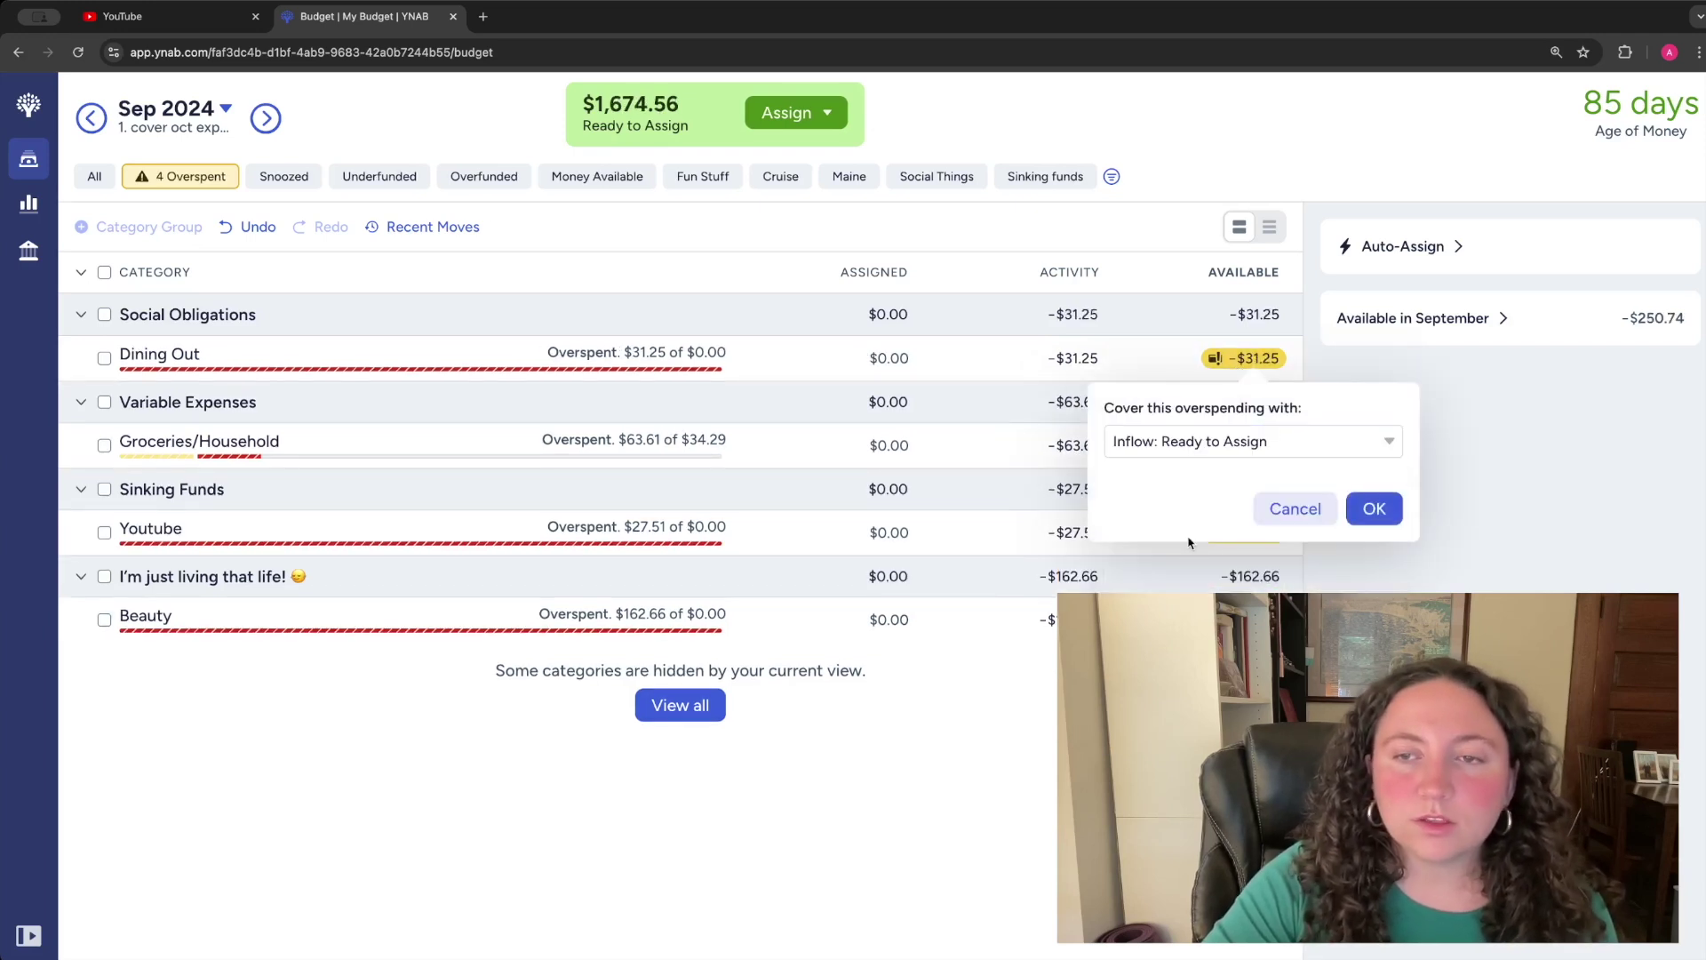
{"action": "left_click", "coordinate": [1375, 512]}
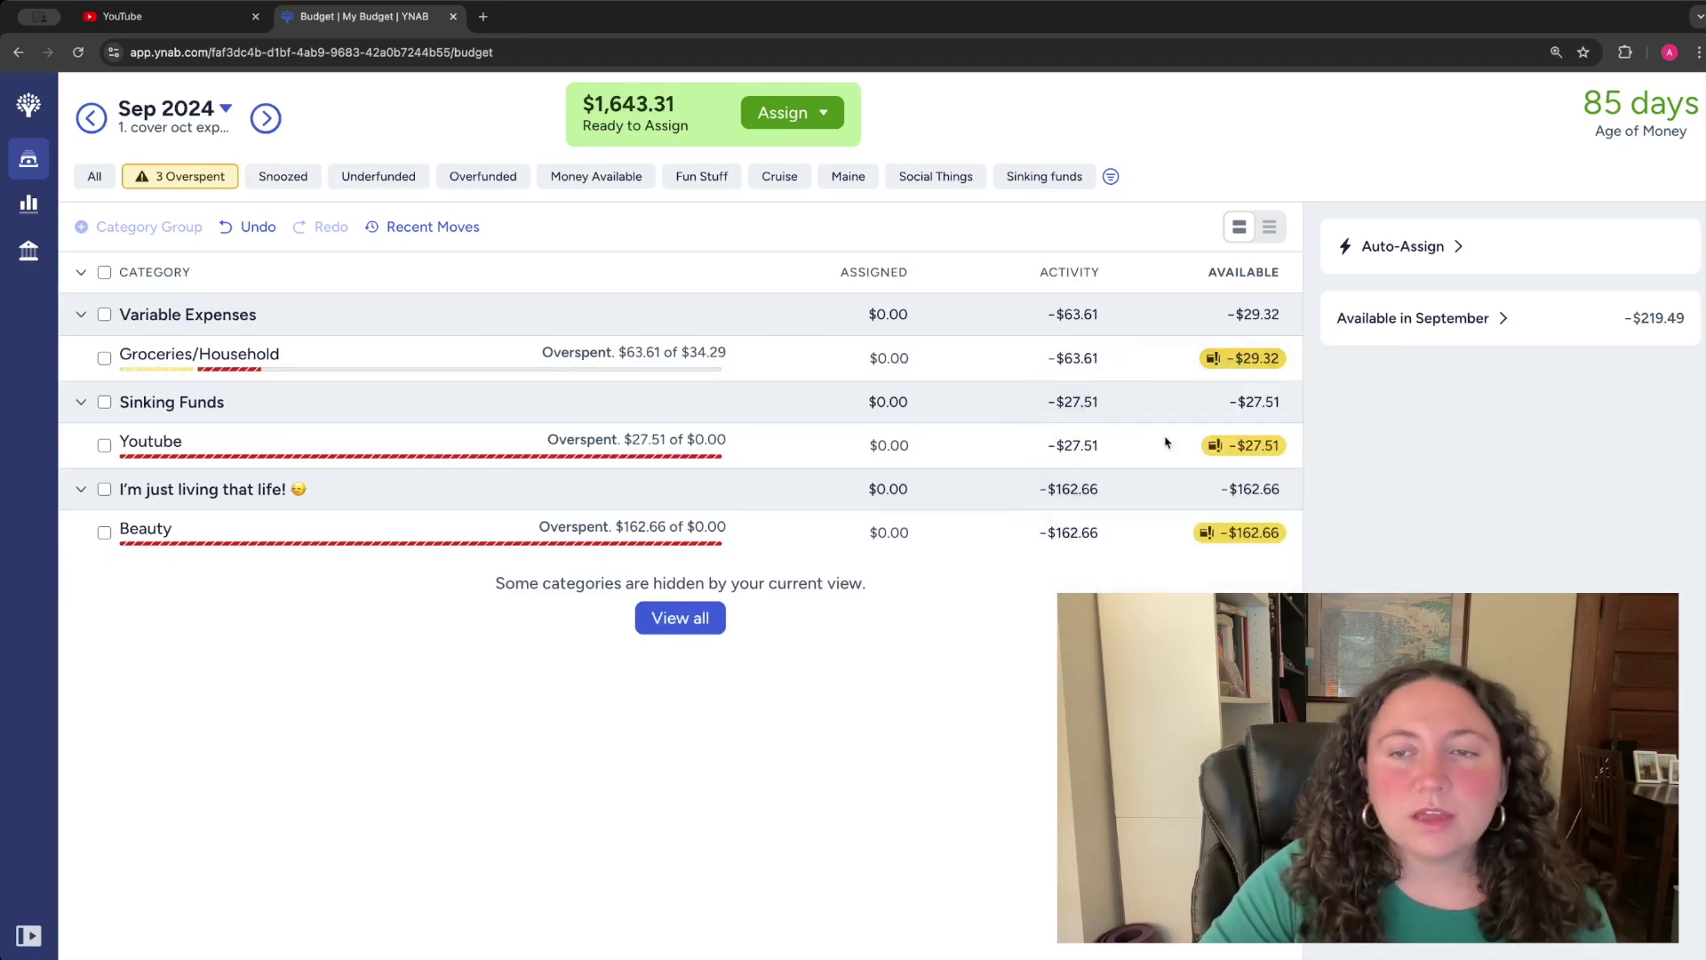
- Cover the Groceries/Household overspending with money from Ready to Assign
{"action": "left_click", "coordinate": [1236, 366]}
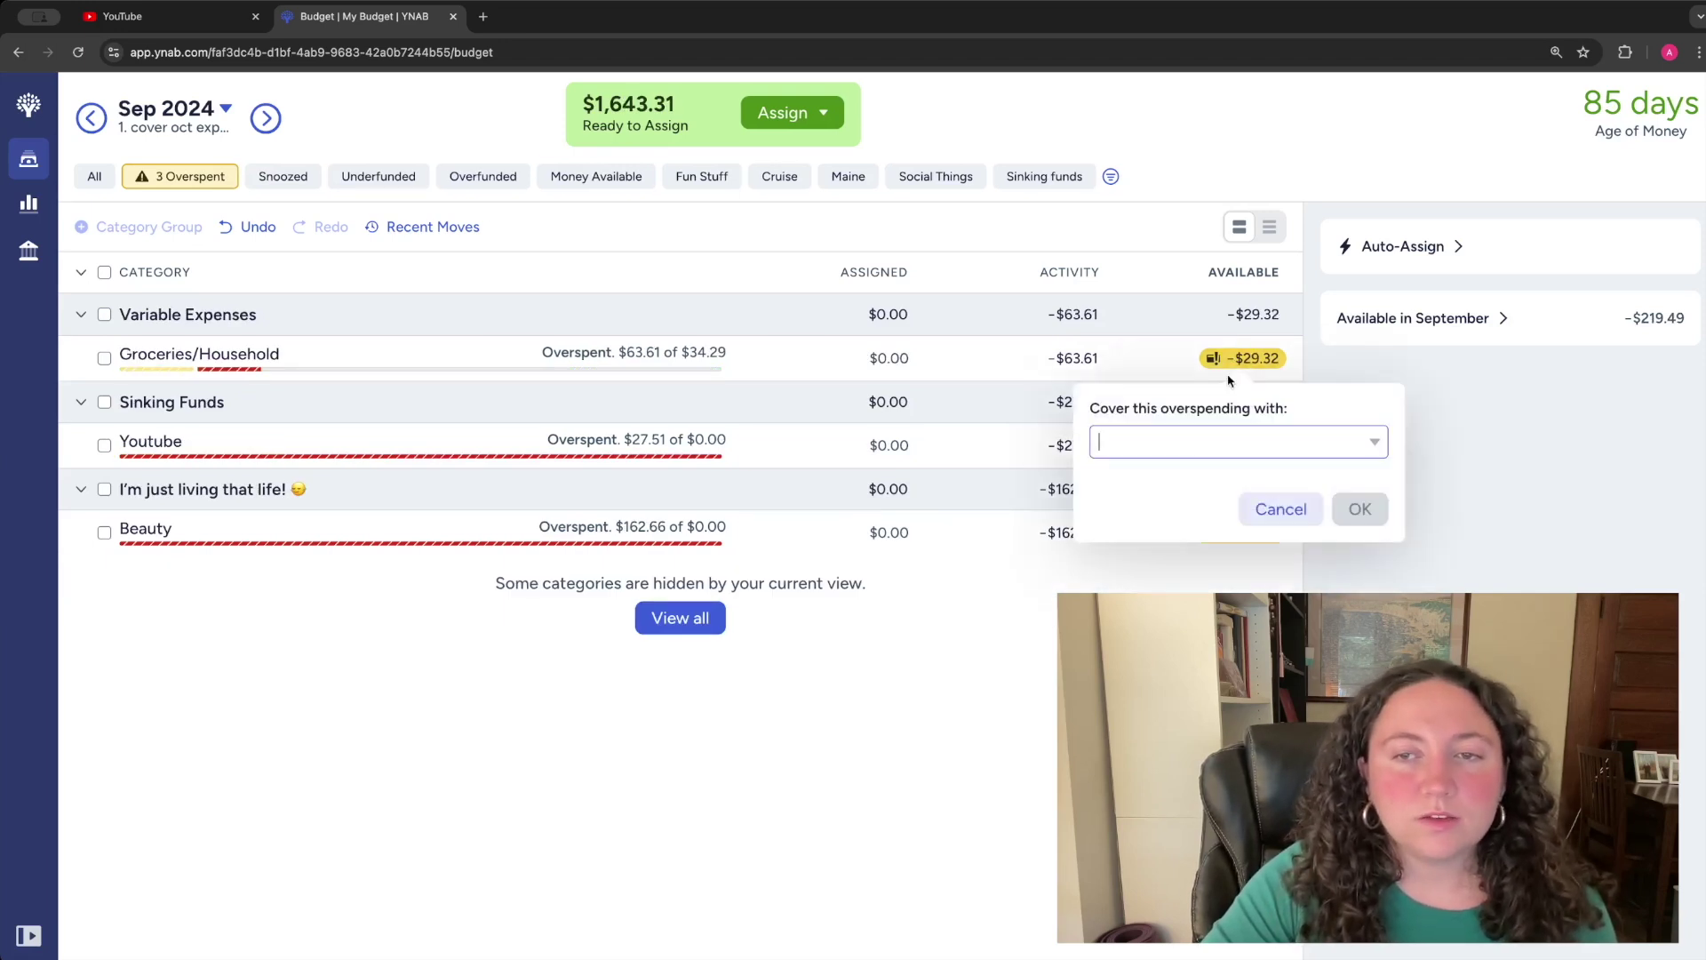
{"action": "left_click", "coordinate": [1219, 446]}
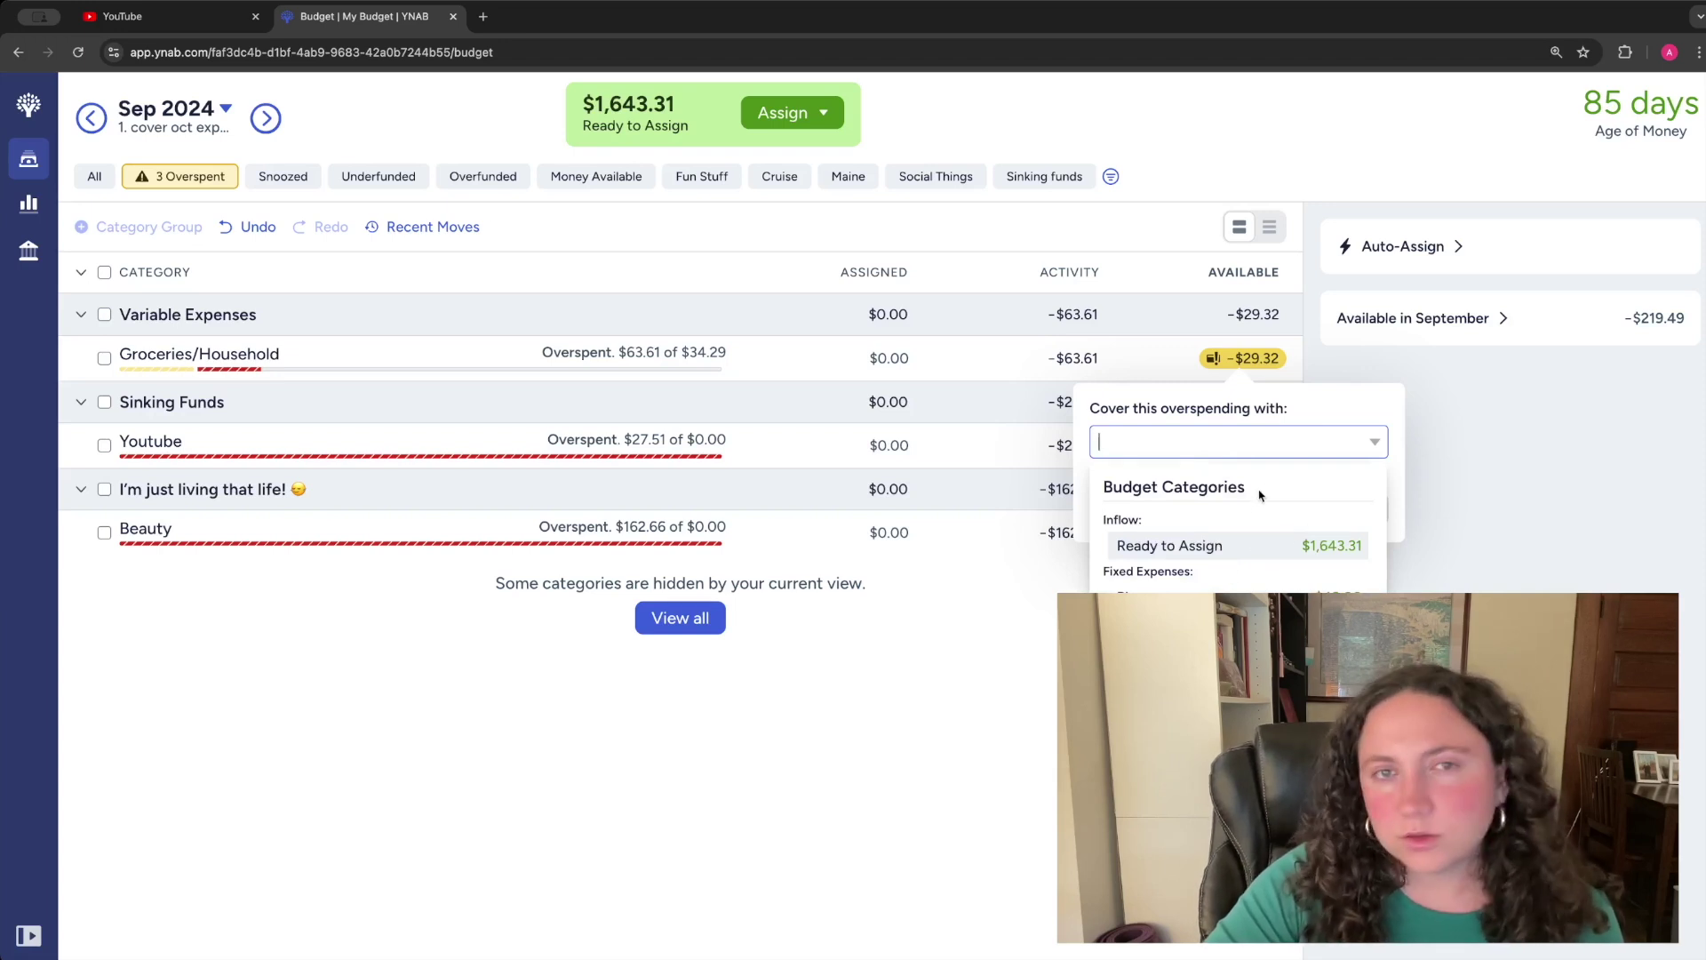
{"action": "left_click", "coordinate": [1265, 549]}
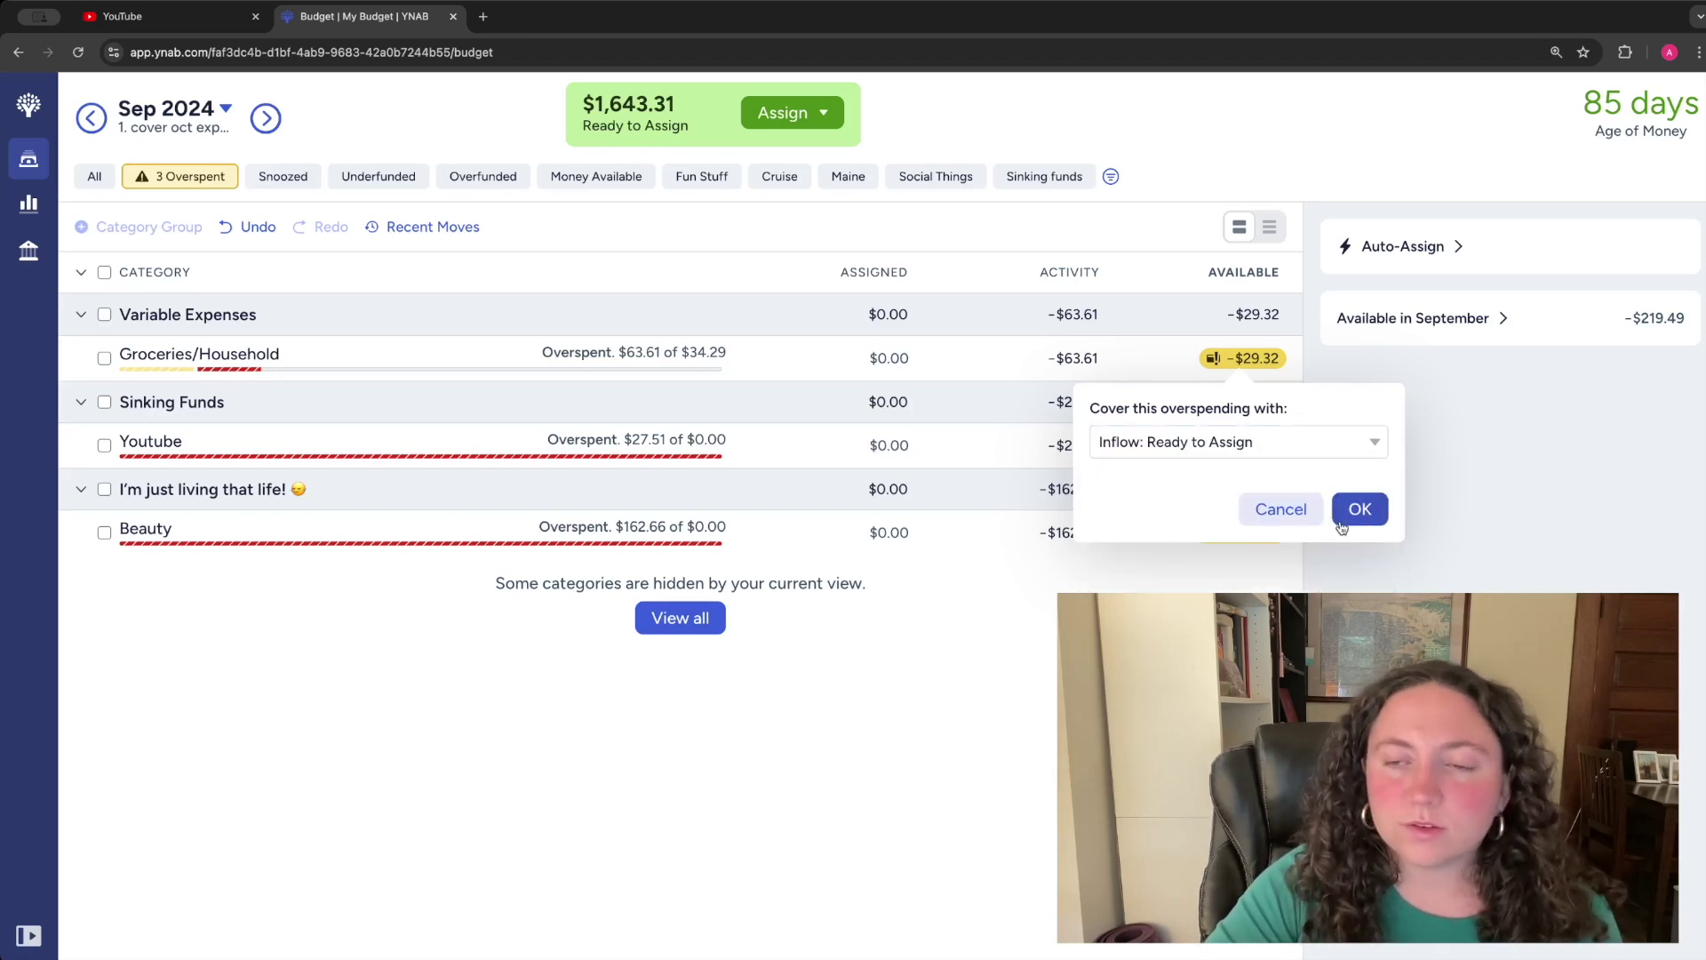
{"action": "left_click", "coordinate": [1361, 509]}
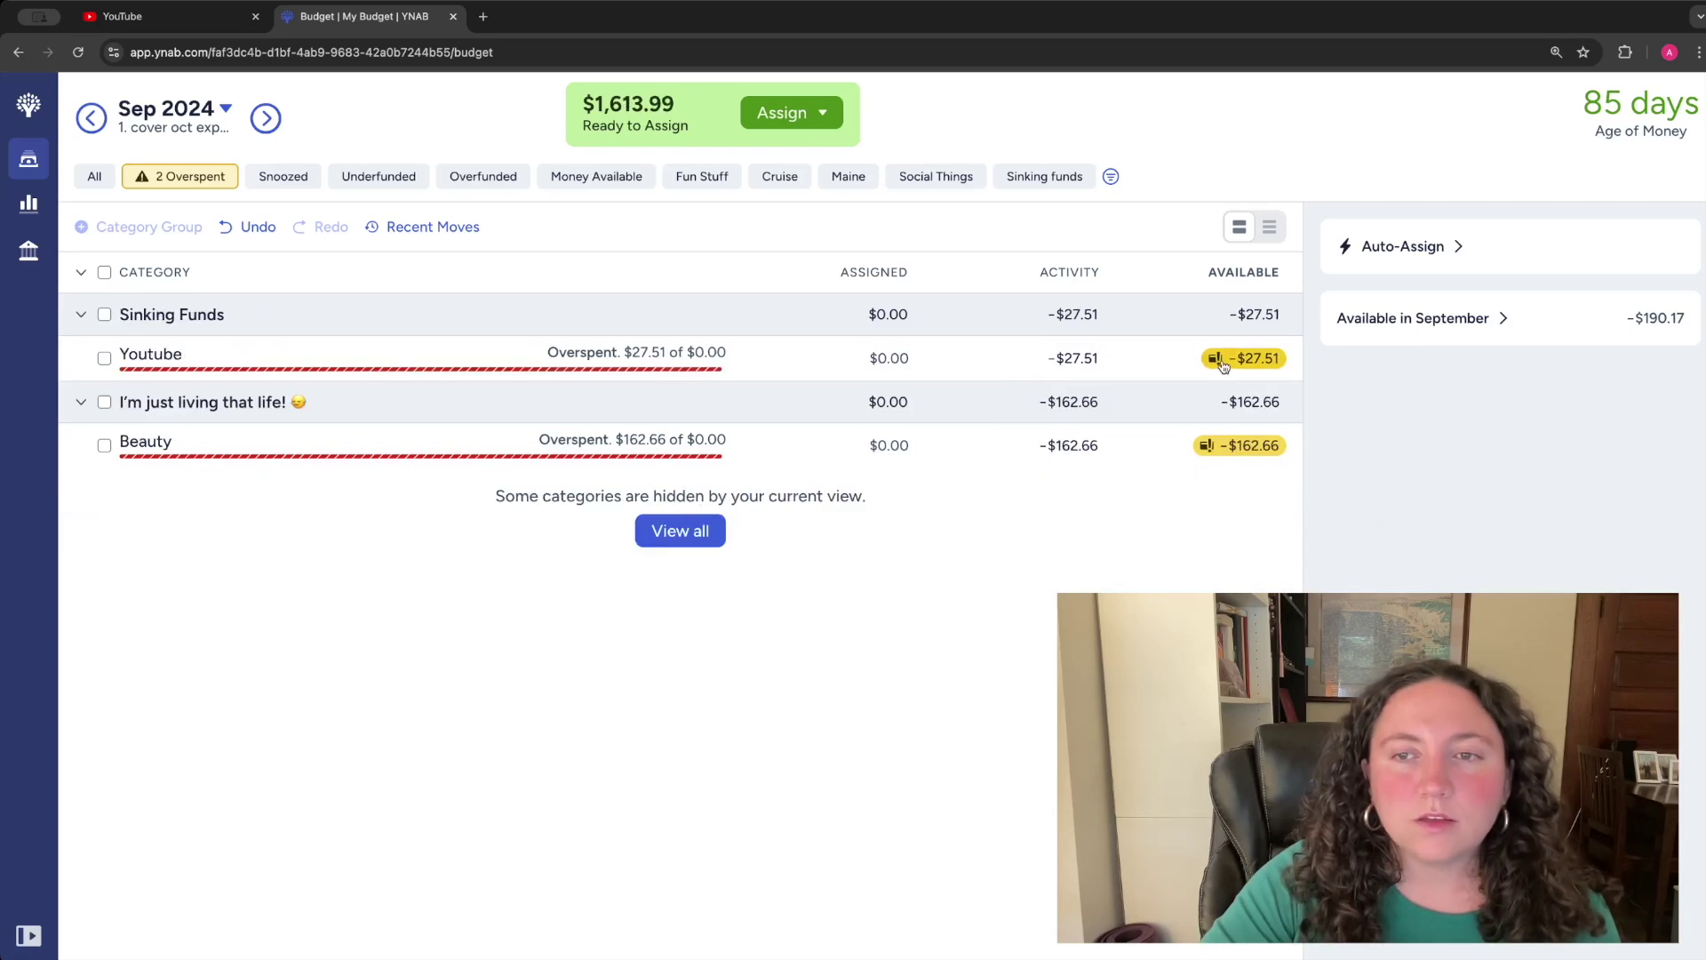
- Cover the Youtube overspending in Sinking Funds with money from Ready to Assign
{"action": "left_click", "coordinate": [1223, 364]}
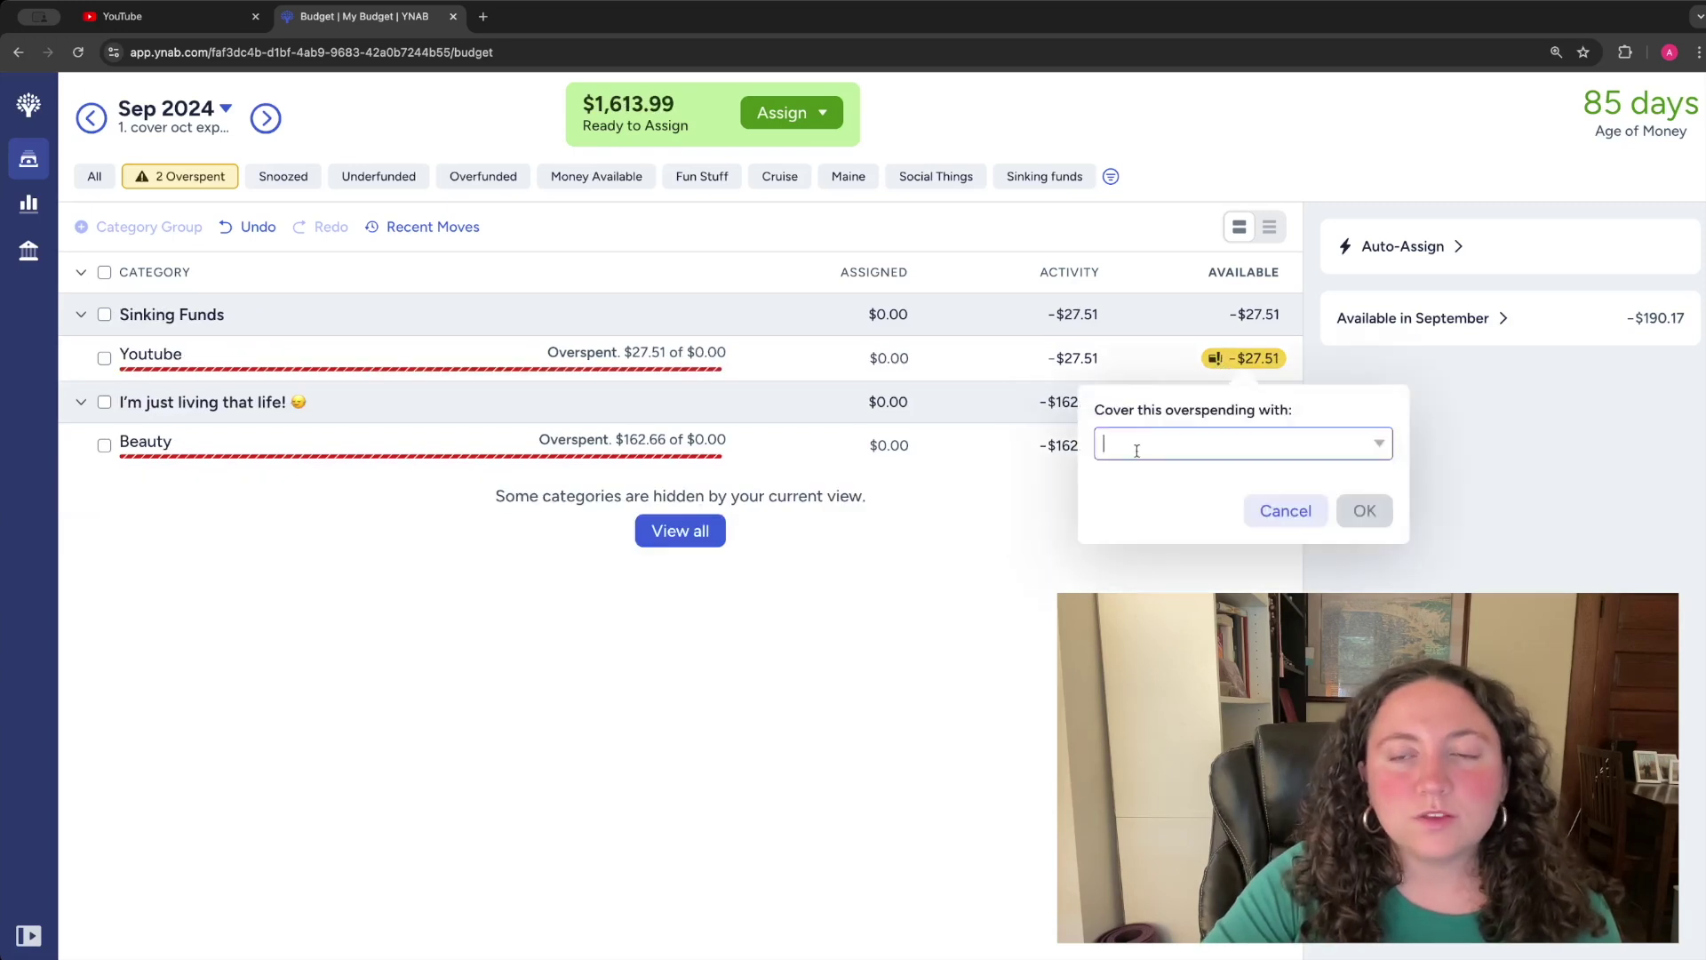
{"action": "left_click", "coordinate": [1209, 442]}
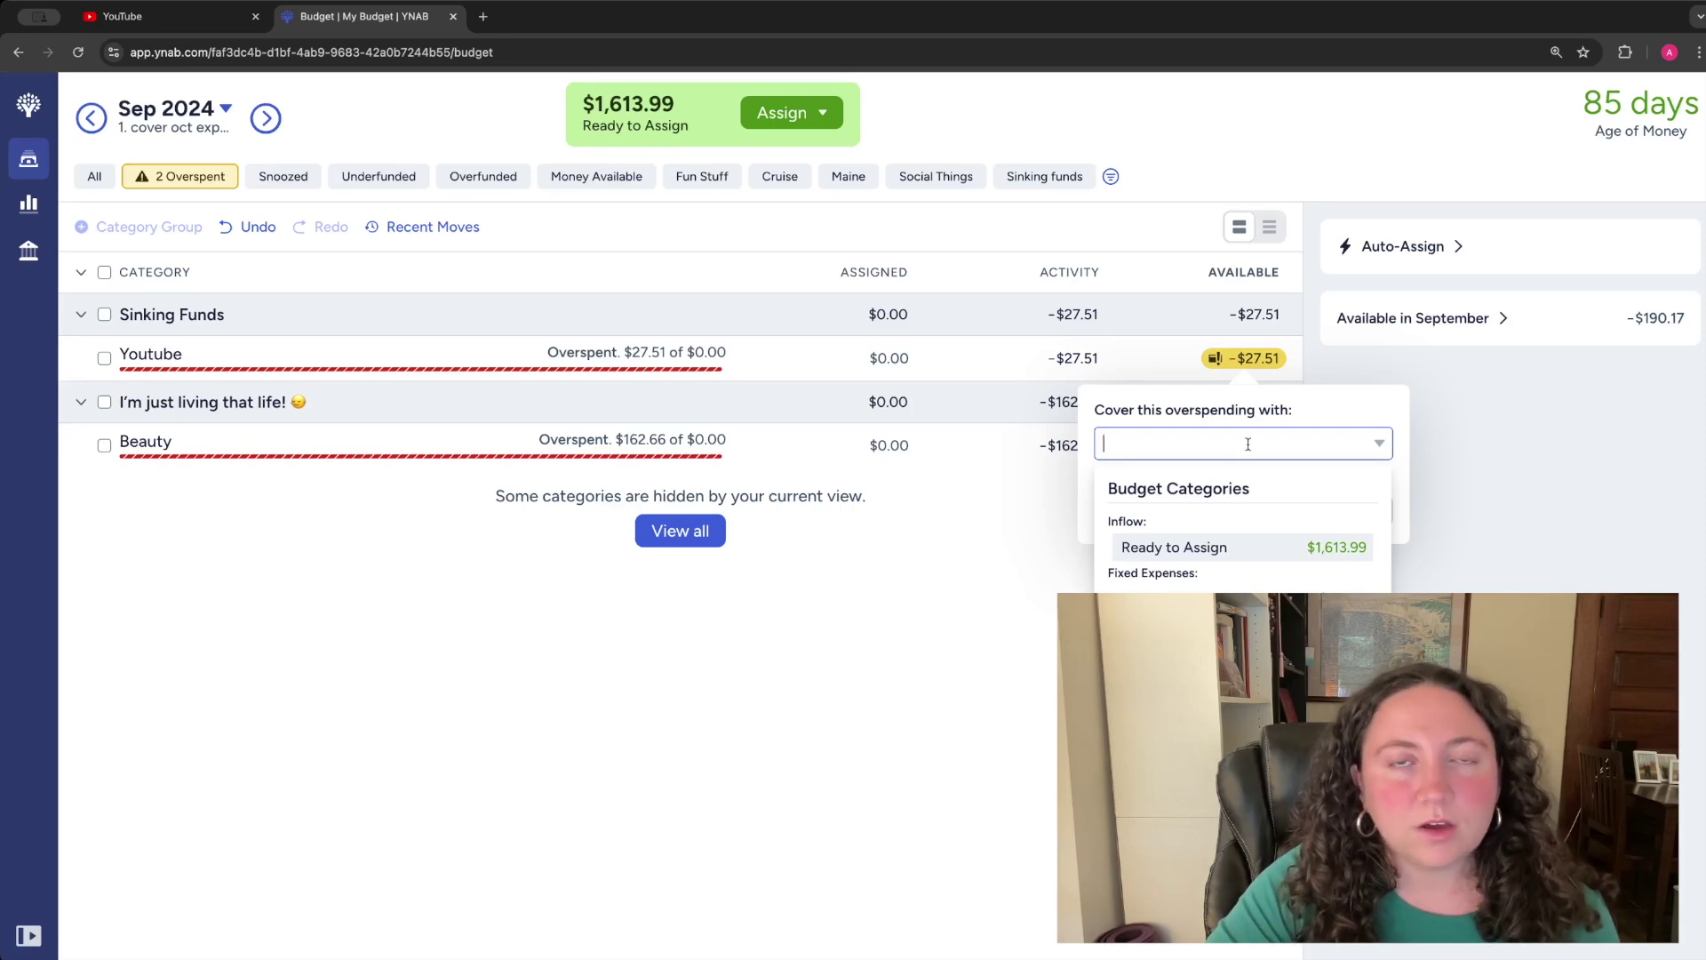
{"action": "left_click", "coordinate": [1196, 549]}
{"action": "left_click", "coordinate": [1362, 521]}
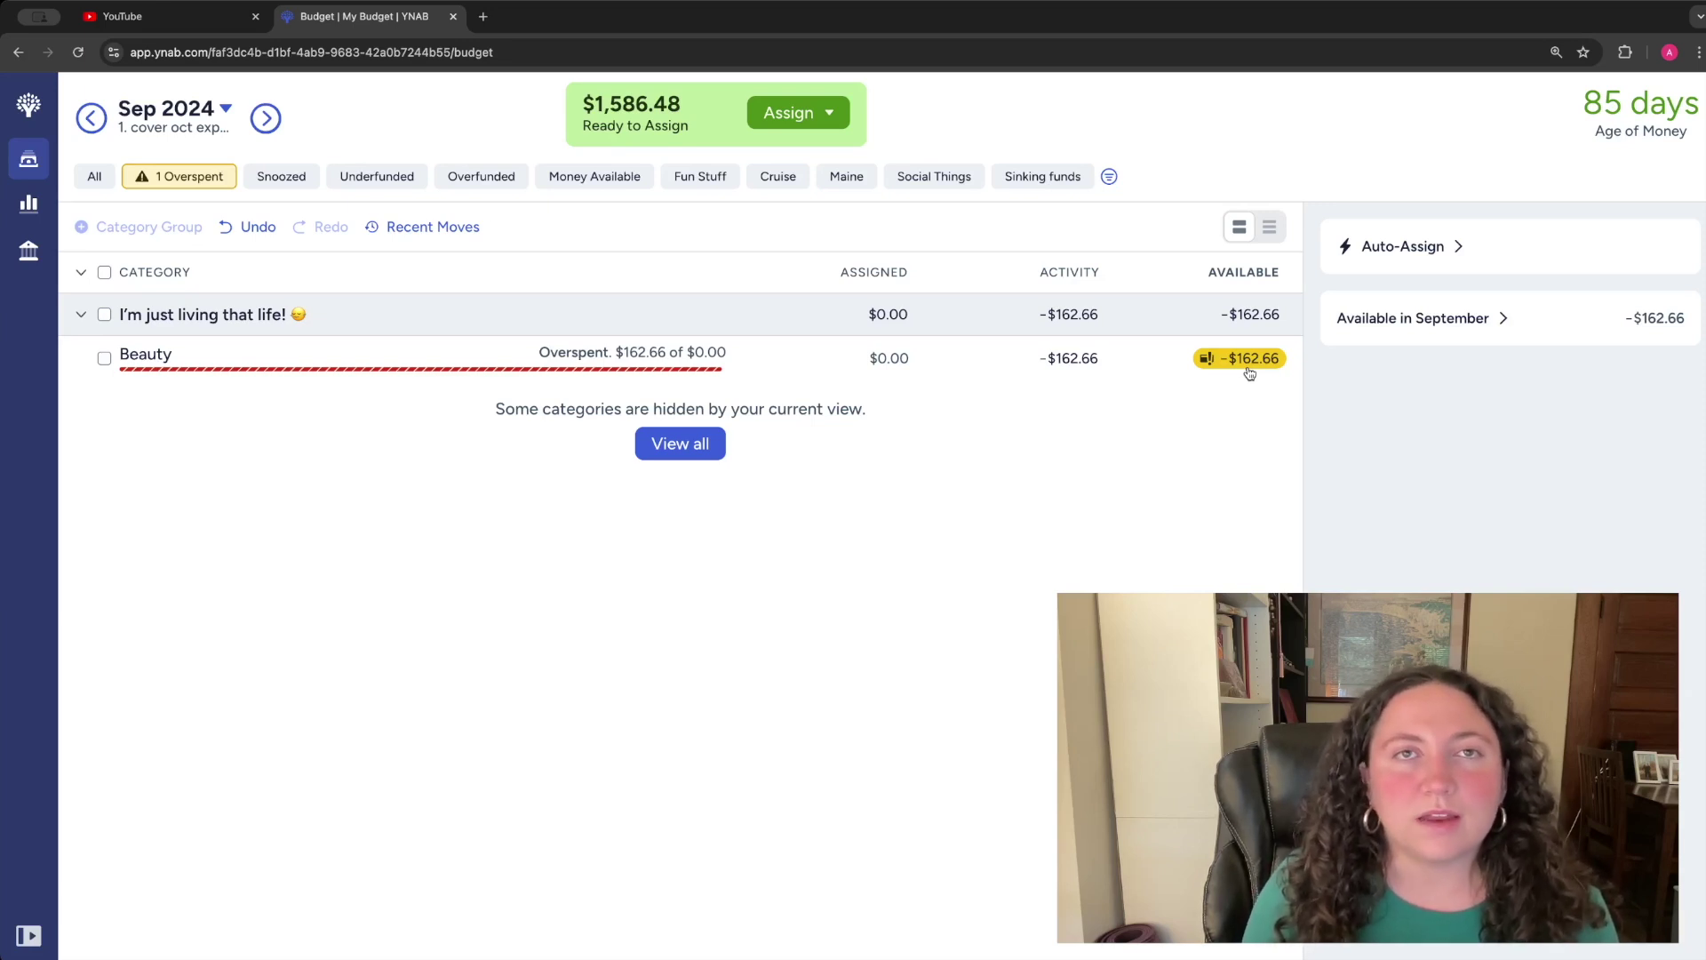
- Review the September transactions behind the Beauty category's activity
{"action": "left_click", "coordinate": [1250, 374]}
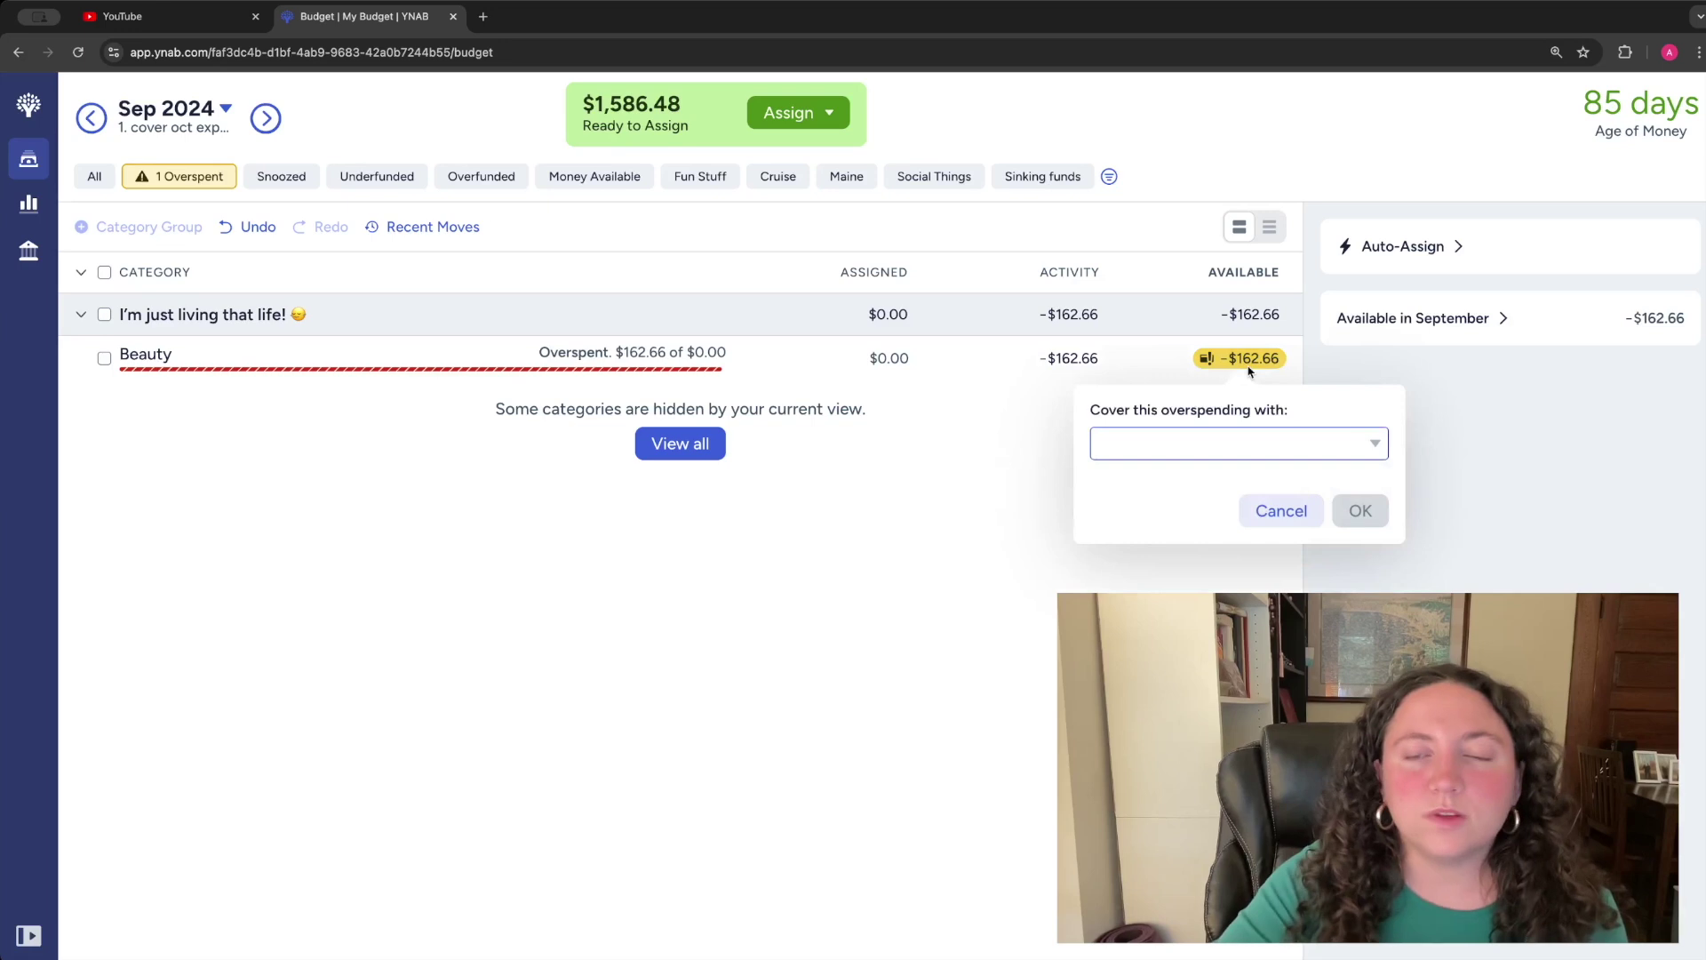
{"action": "left_click", "coordinate": [1066, 369]}
{"action": "left_click", "coordinate": [1066, 370]}
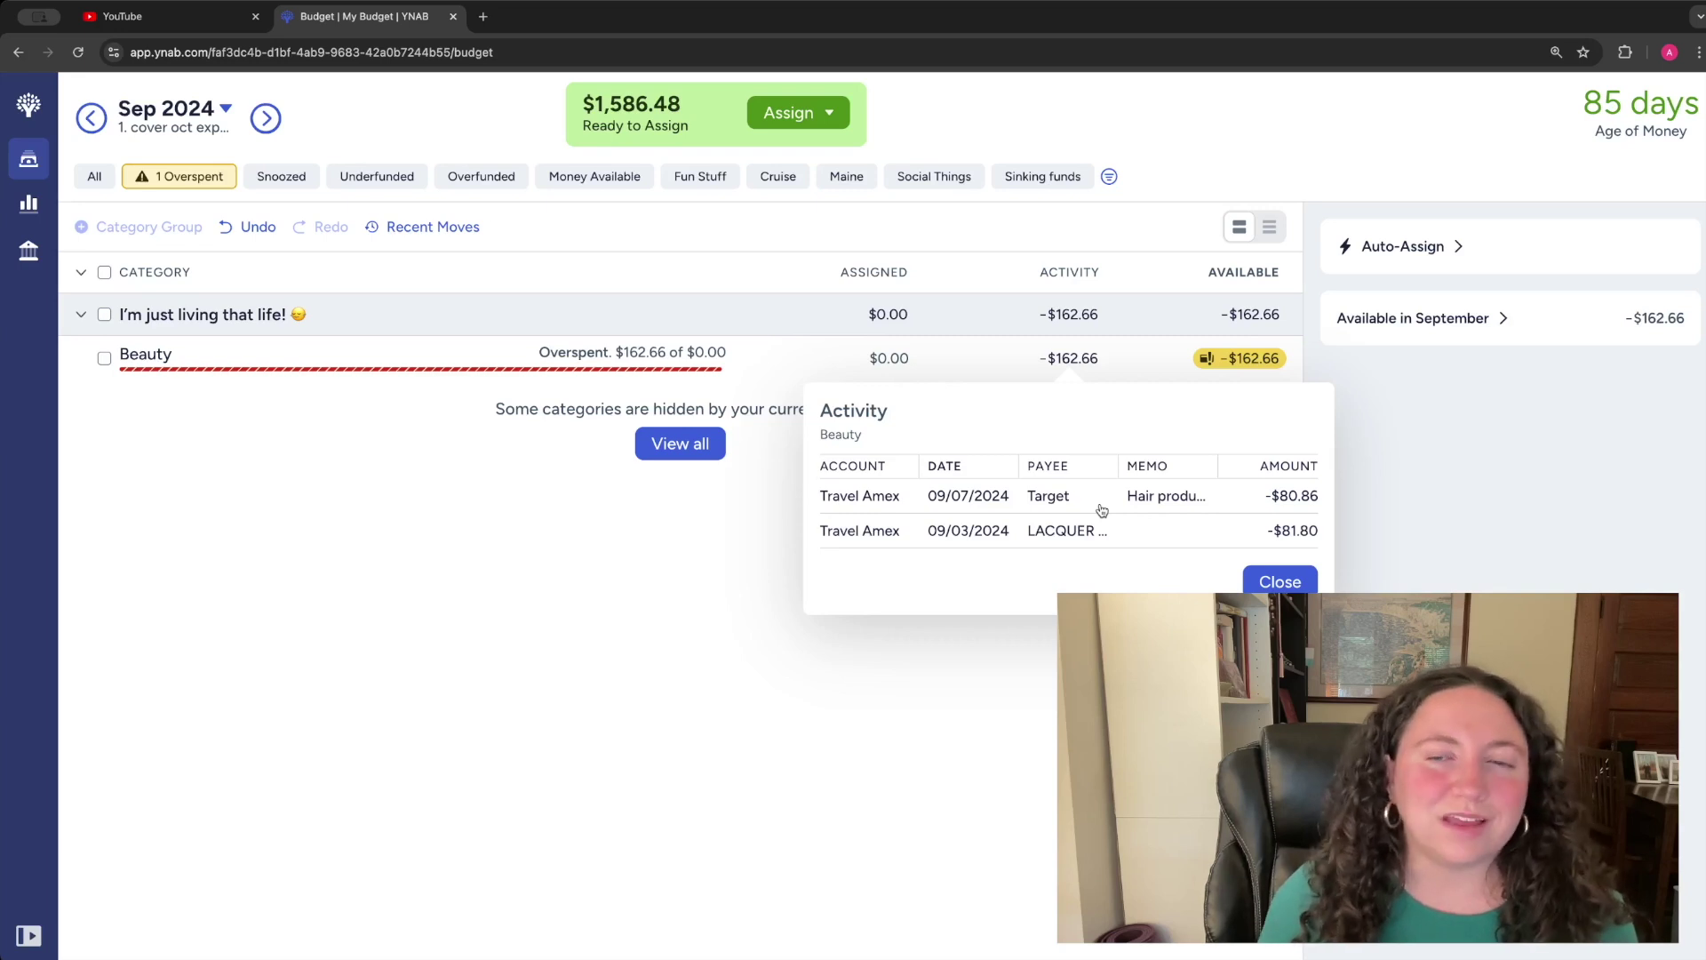
{"action": "left_click", "coordinate": [1287, 582]}
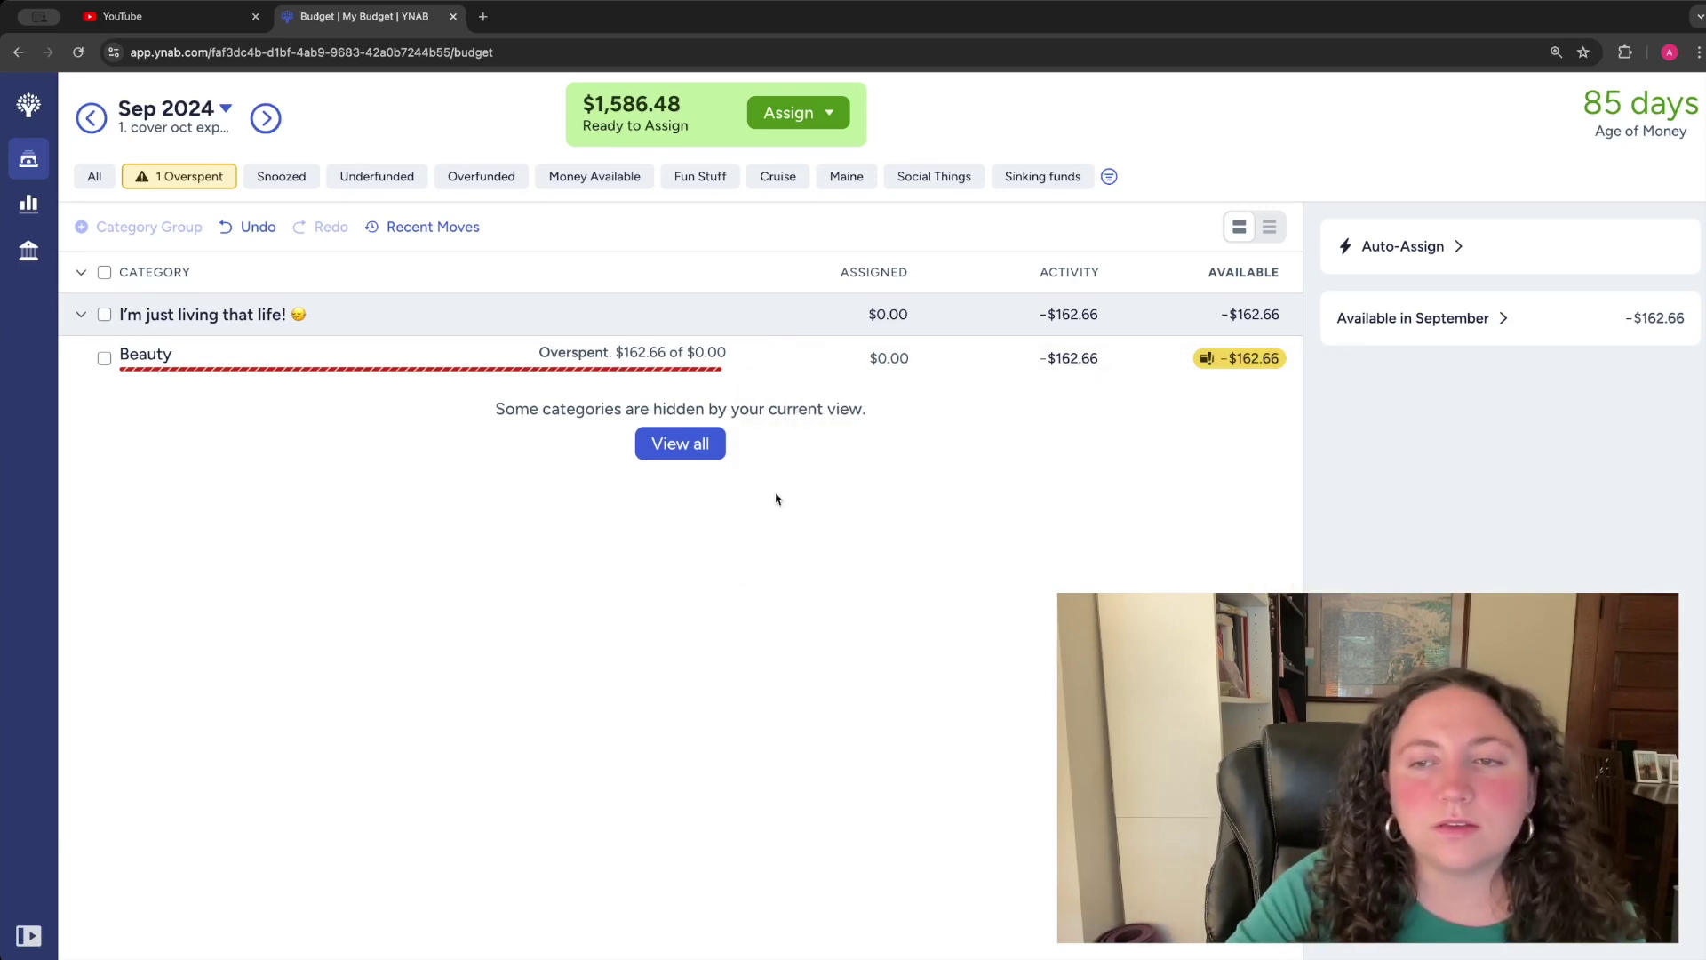
- Cover the Beauty overspending from Ready to Assign and show all budget categories again
{"action": "left_click", "coordinate": [1239, 358]}
{"action": "left_click", "coordinate": [1260, 441]}
{"action": "left_click", "coordinate": [1227, 648]}
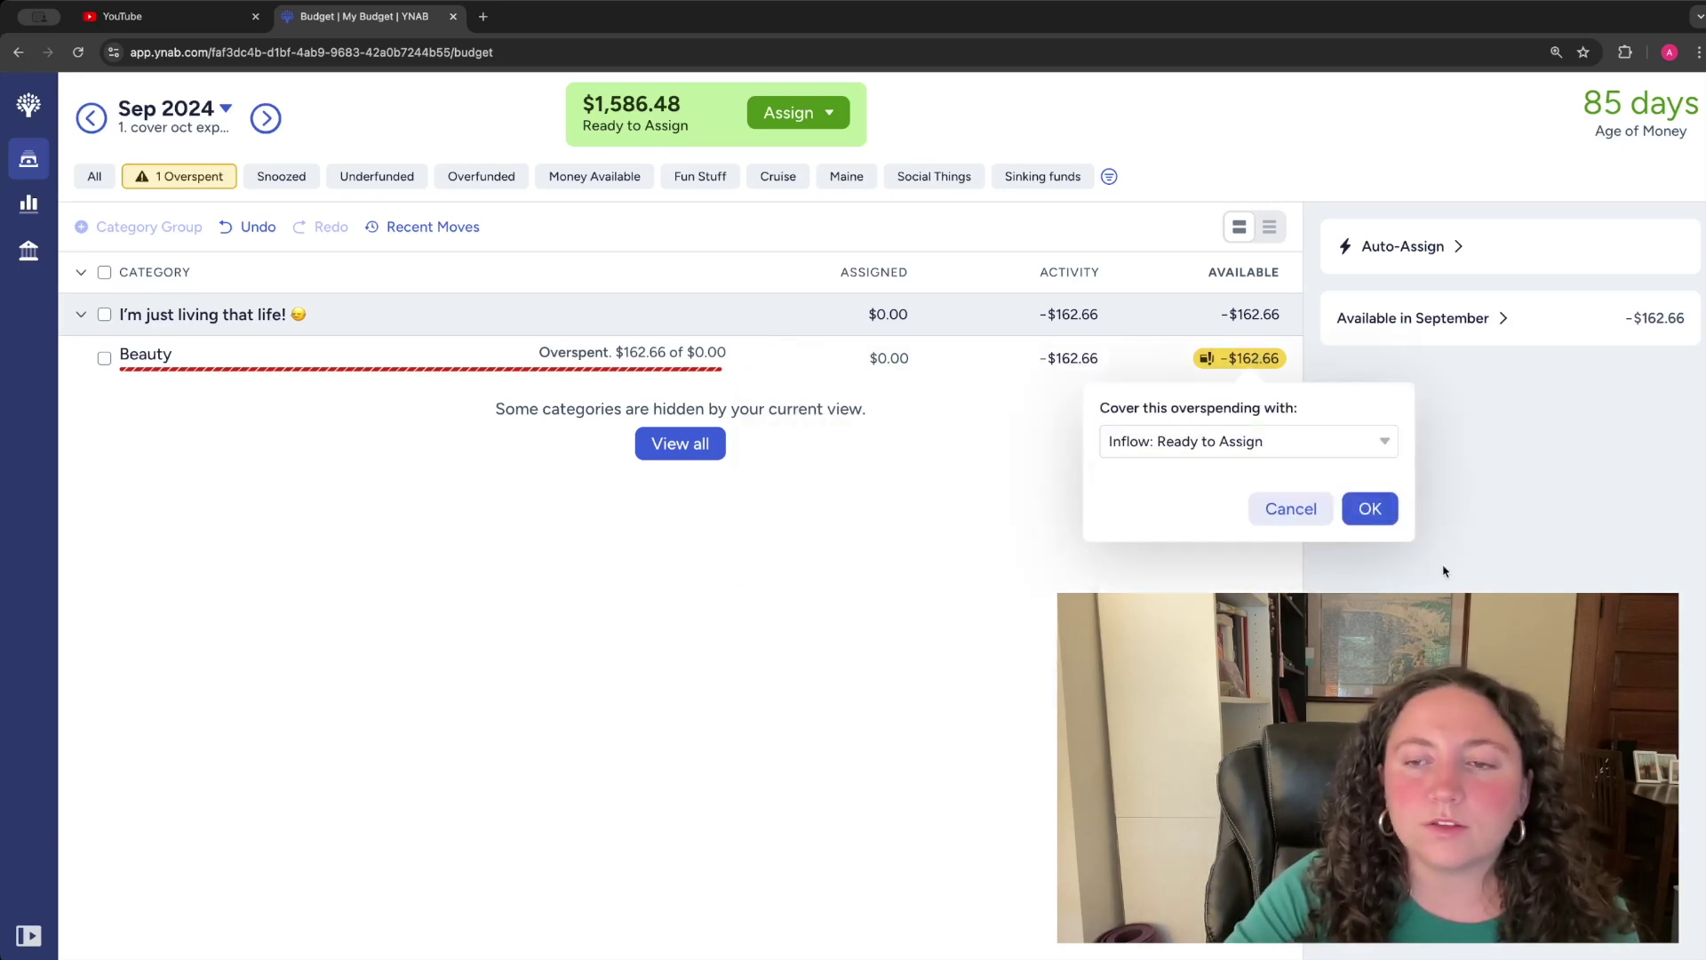
{"action": "left_click", "coordinate": [1376, 510]}
{"action": "left_click", "coordinate": [702, 577]}
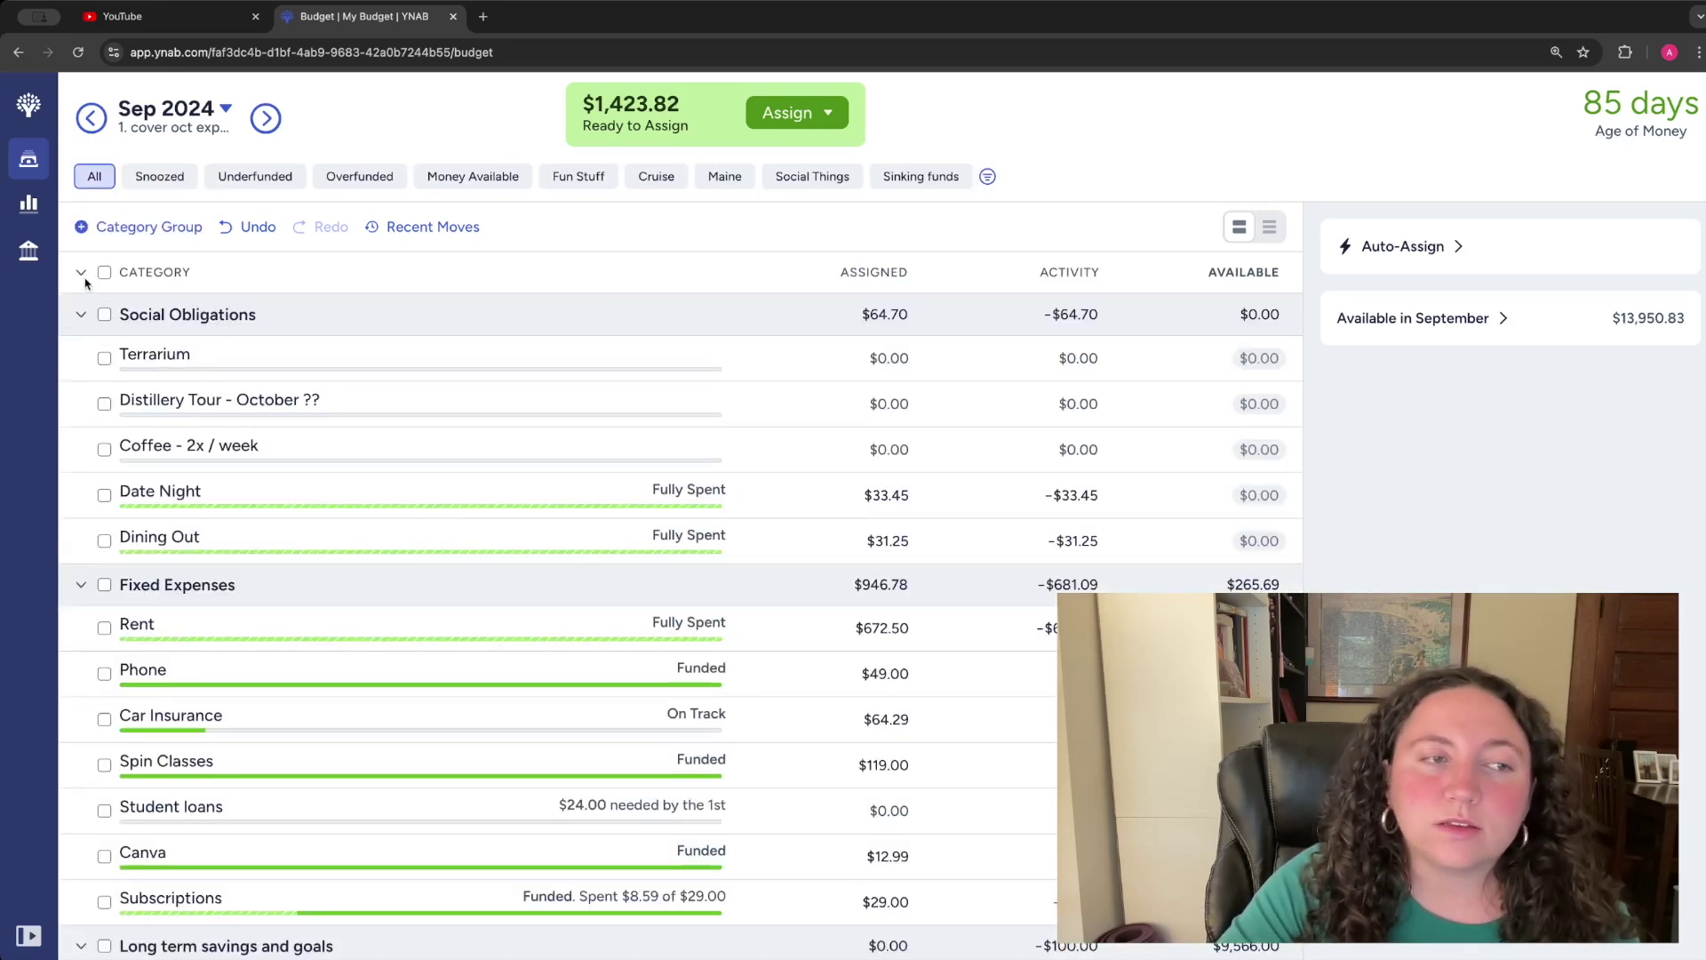
- Switch the budget to October 2024 and assign $336.25 to Rent
{"action": "left_click", "coordinate": [264, 117]}
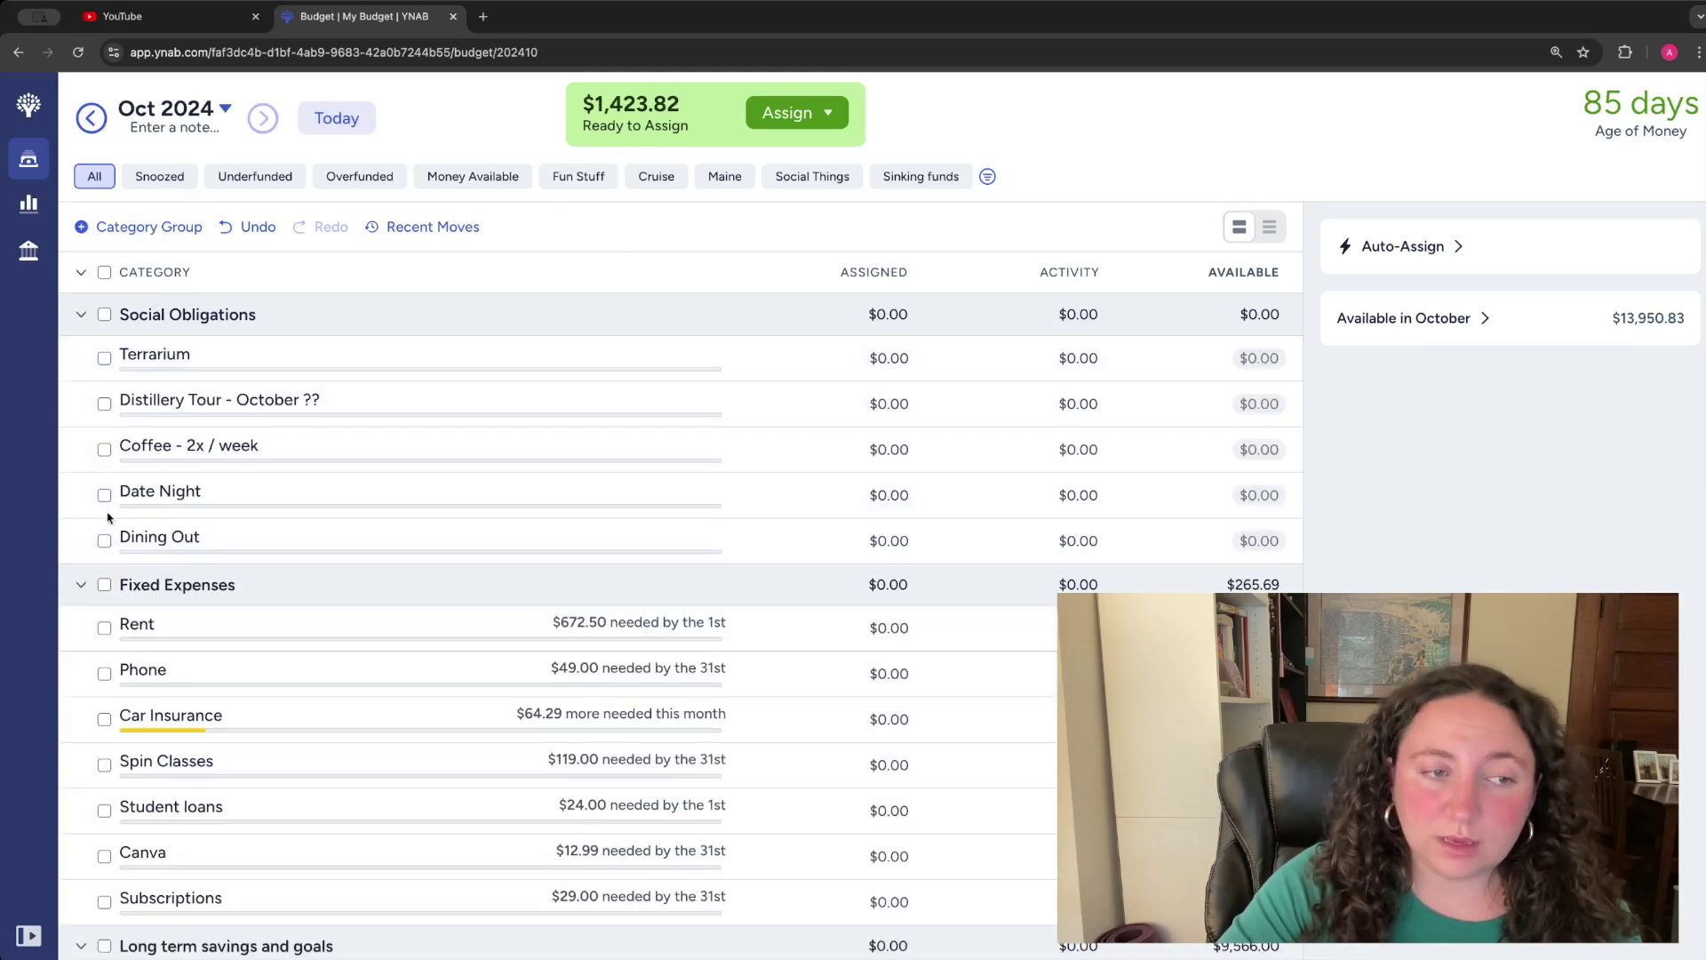
{"action": "left_click", "coordinate": [897, 625]}
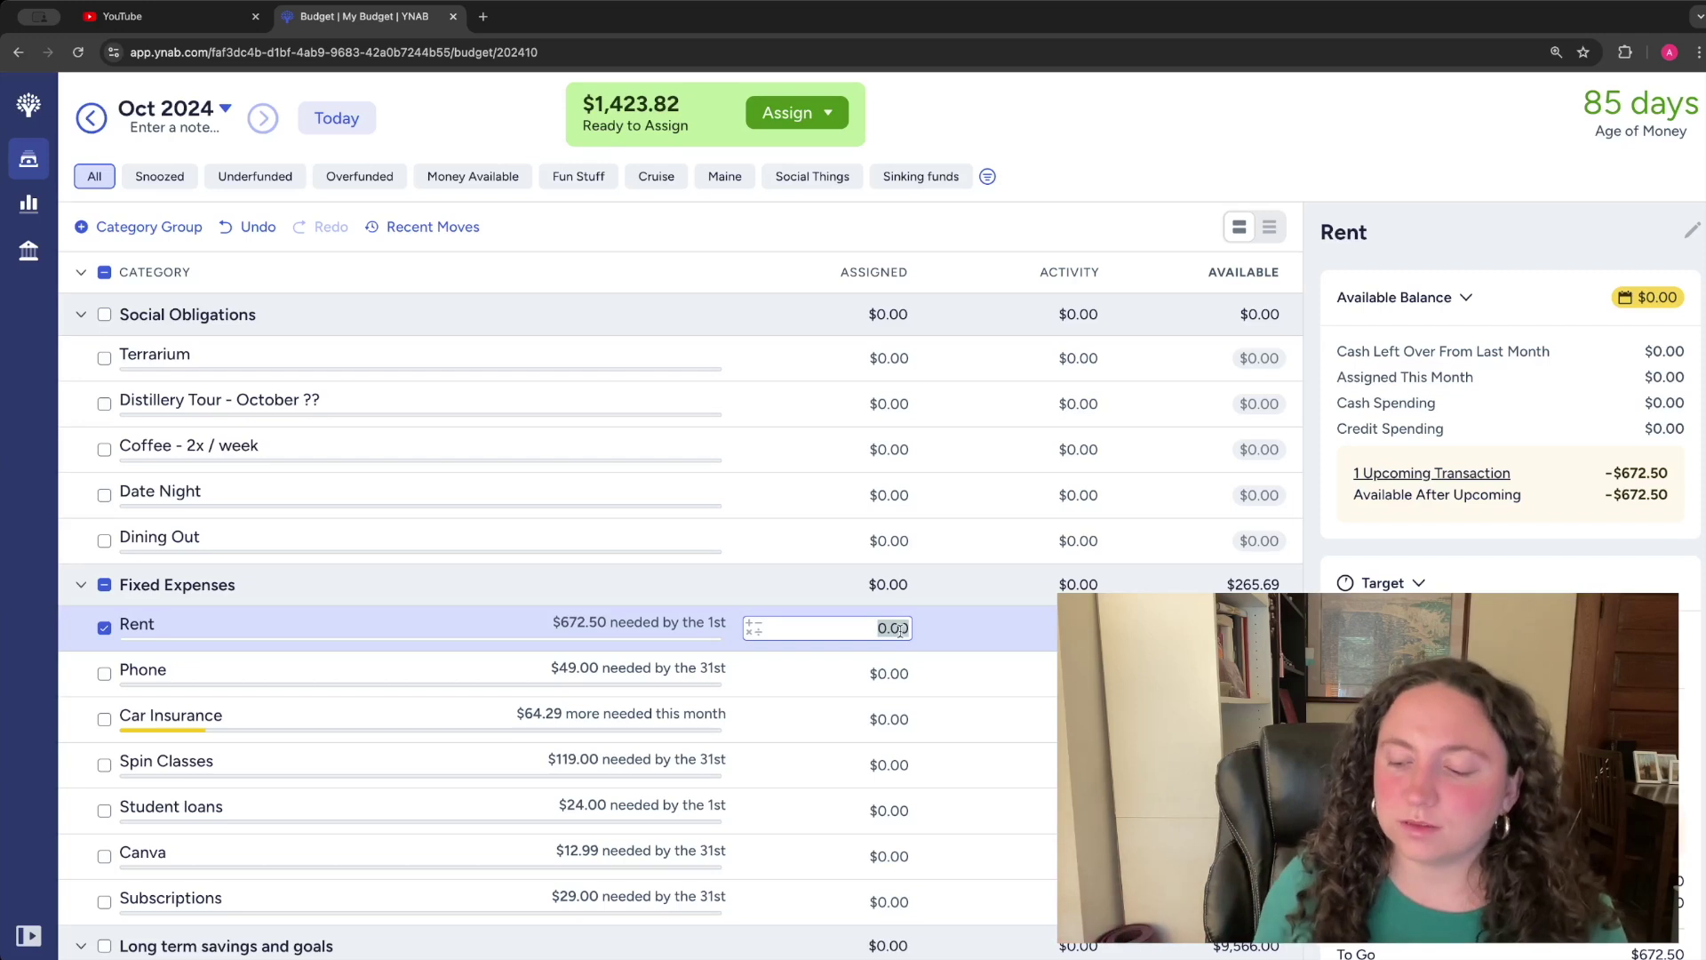
{"action": "type", "text": "336.25"}
{"action": "key", "text": "Return"}
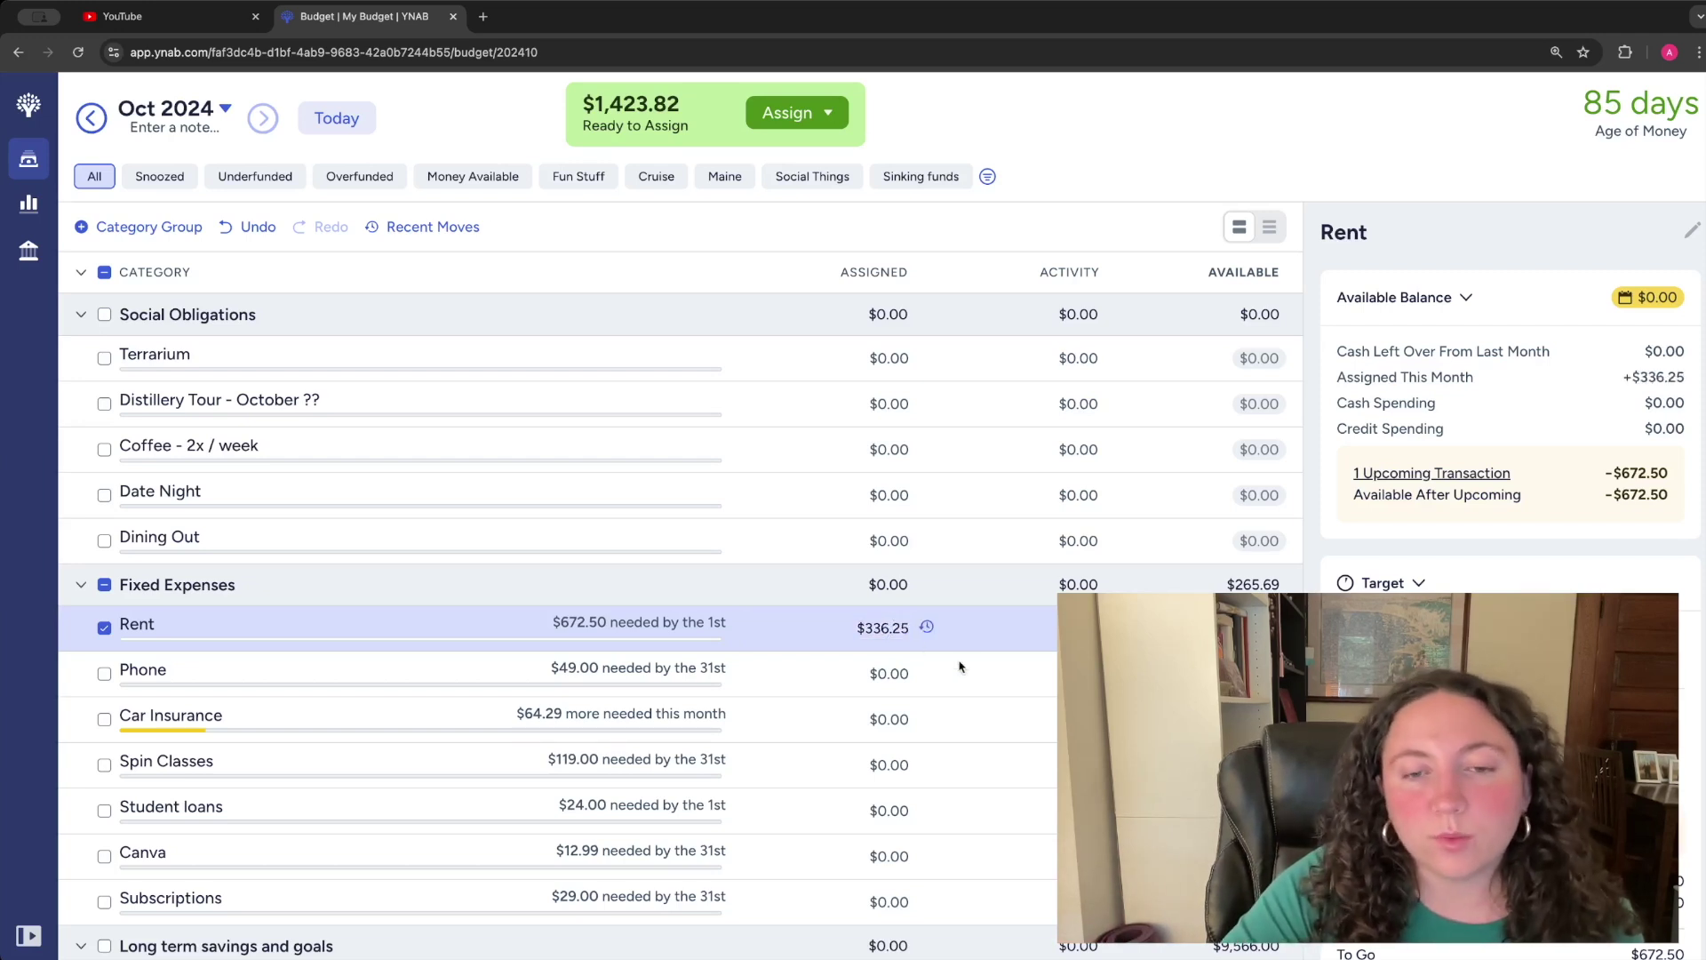
- Assign $49.00 to the Phone category for October
{"action": "left_click", "coordinate": [831, 673]}
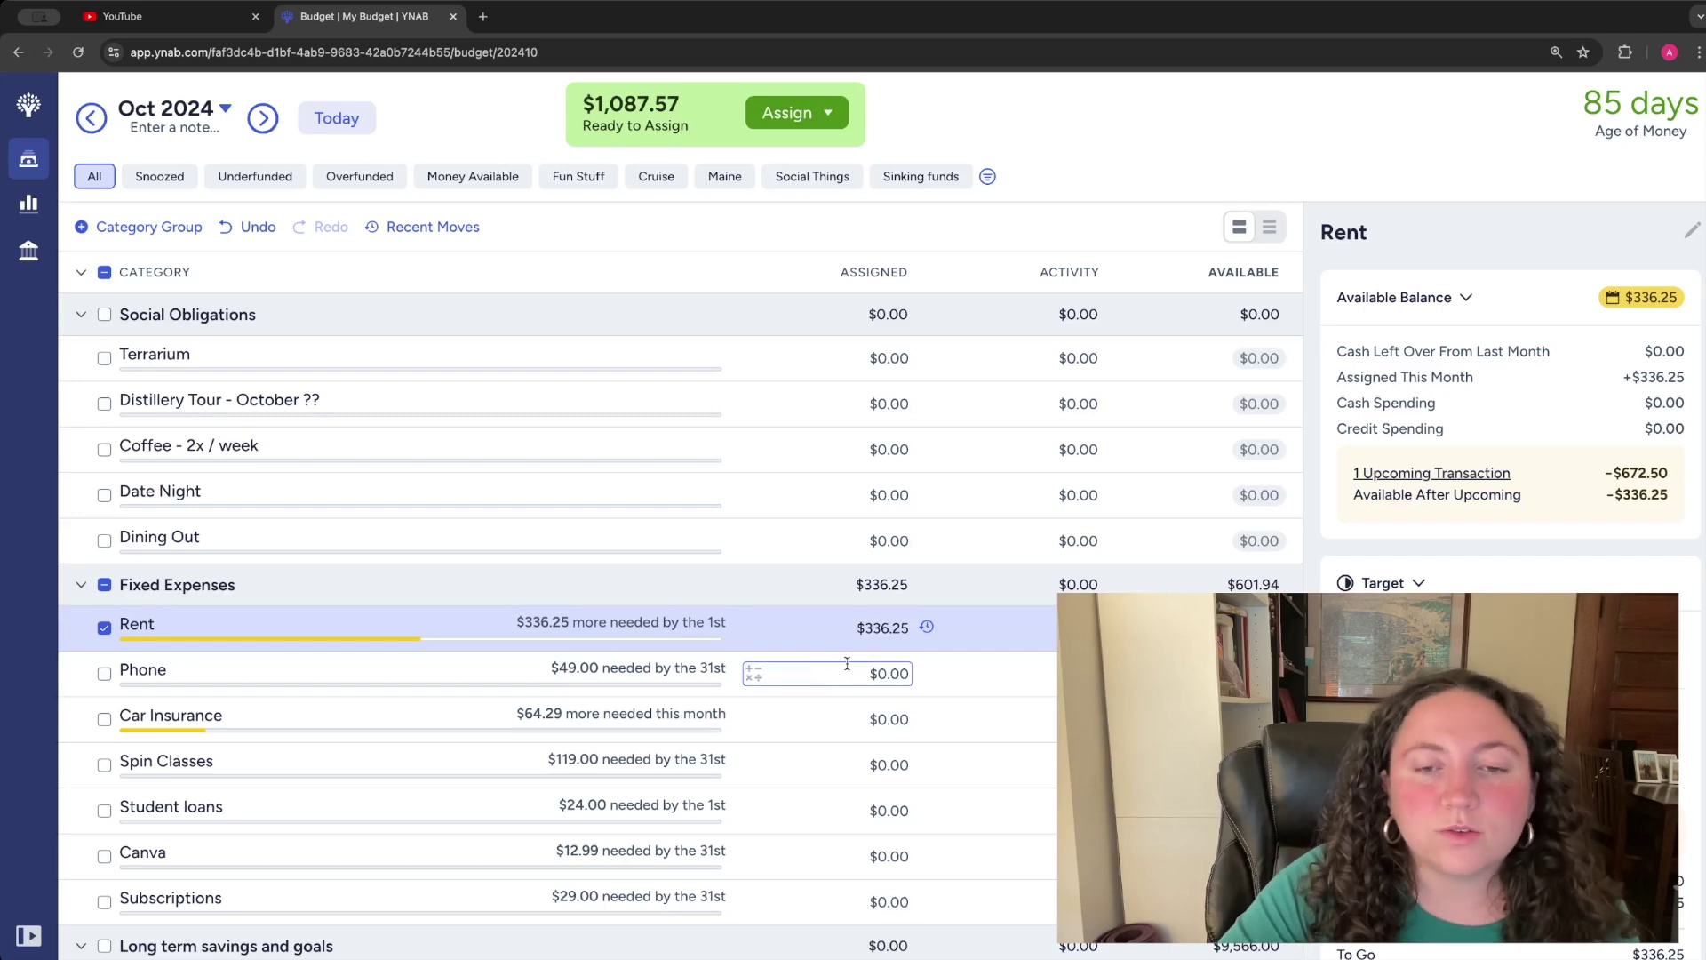
{"action": "type", "text": "49"}
{"action": "key", "text": "Return"}
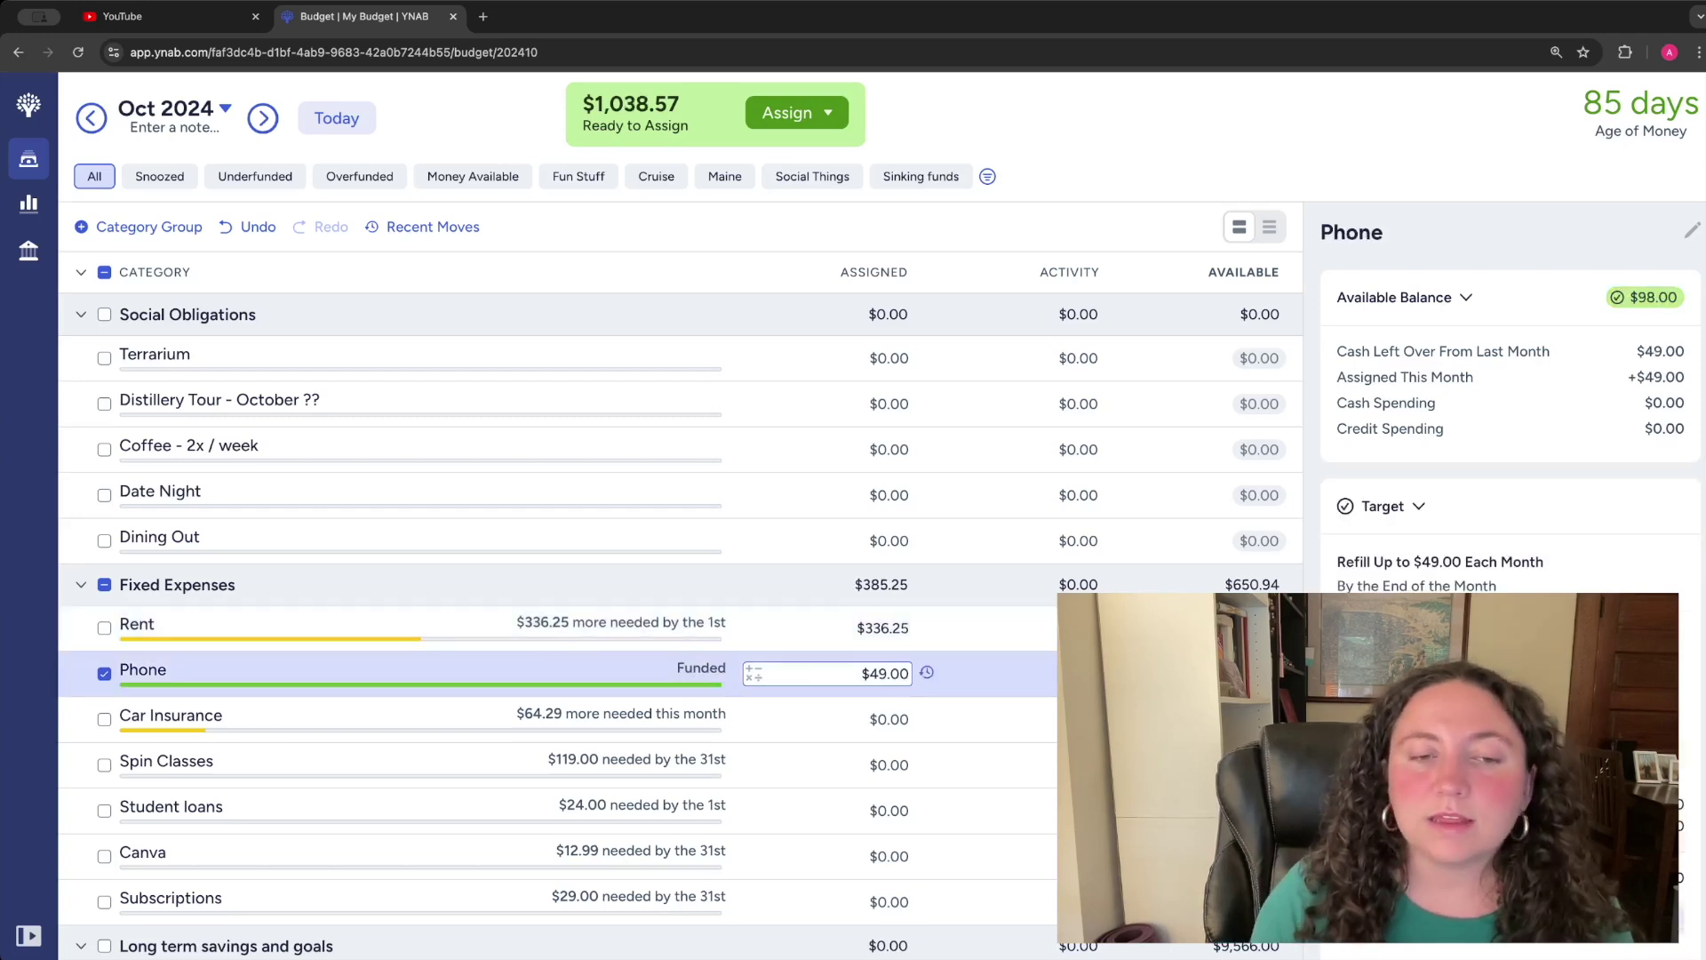
- Assign $64.29 to Car Insurance and $59.50 to Spin Classes for October
{"action": "type", "text": "64.29"}
{"action": "key", "text": "Return"}
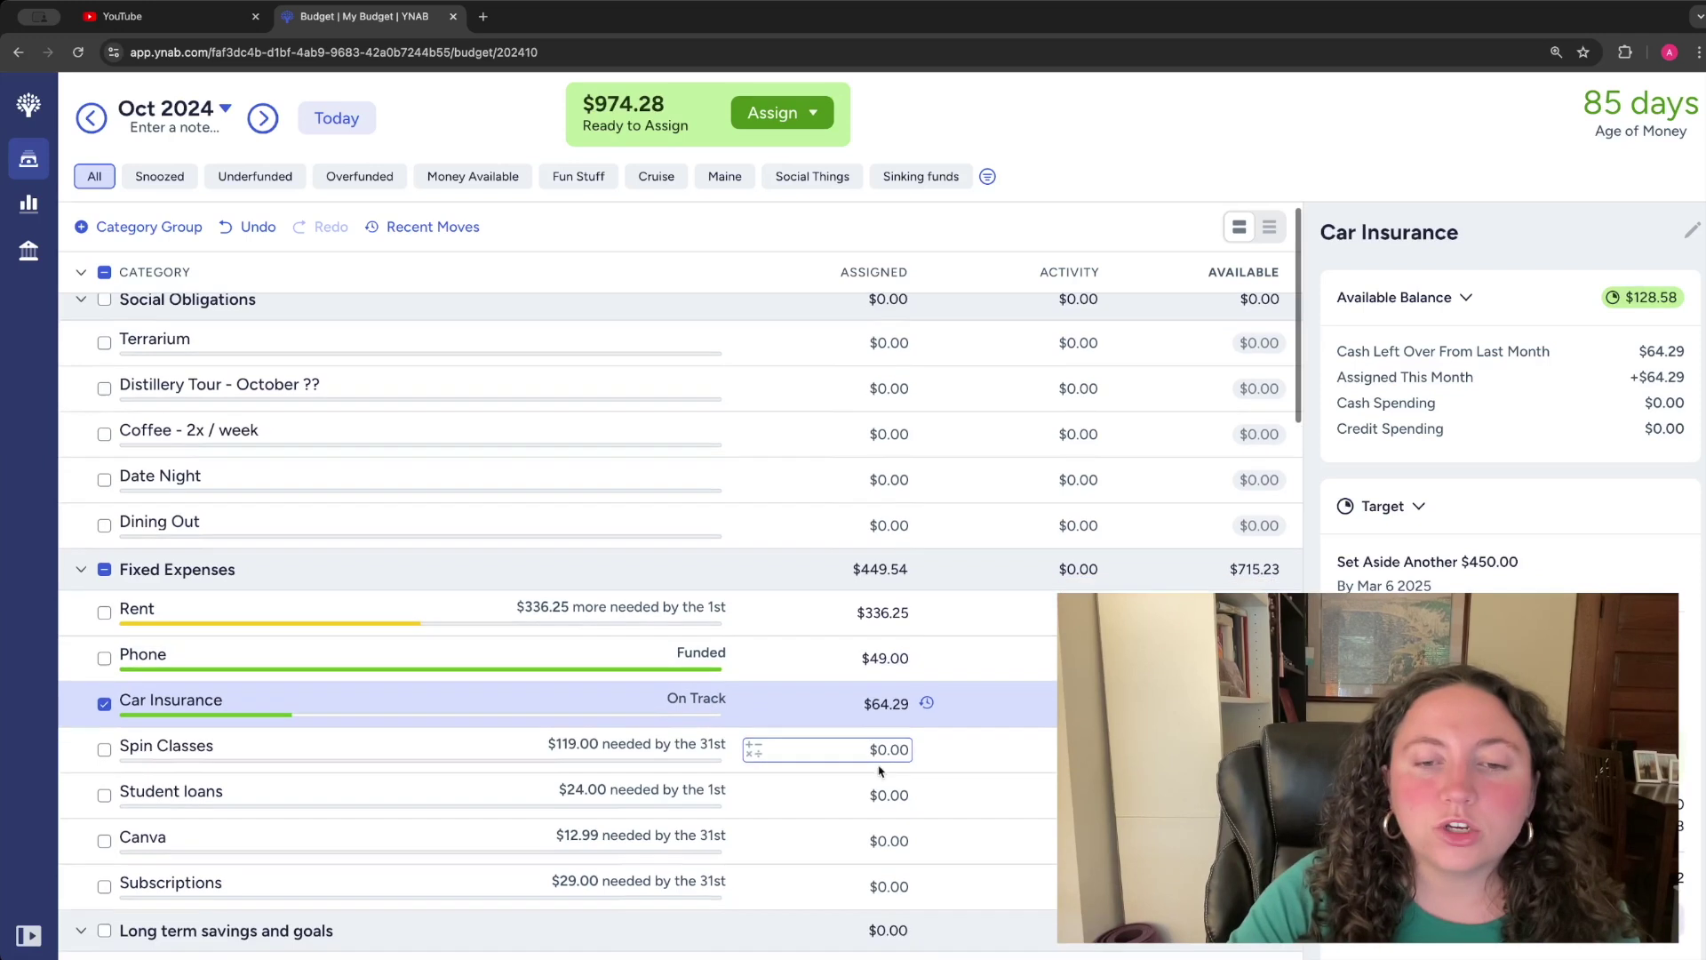
{"action": "type", "text": "59.50"}
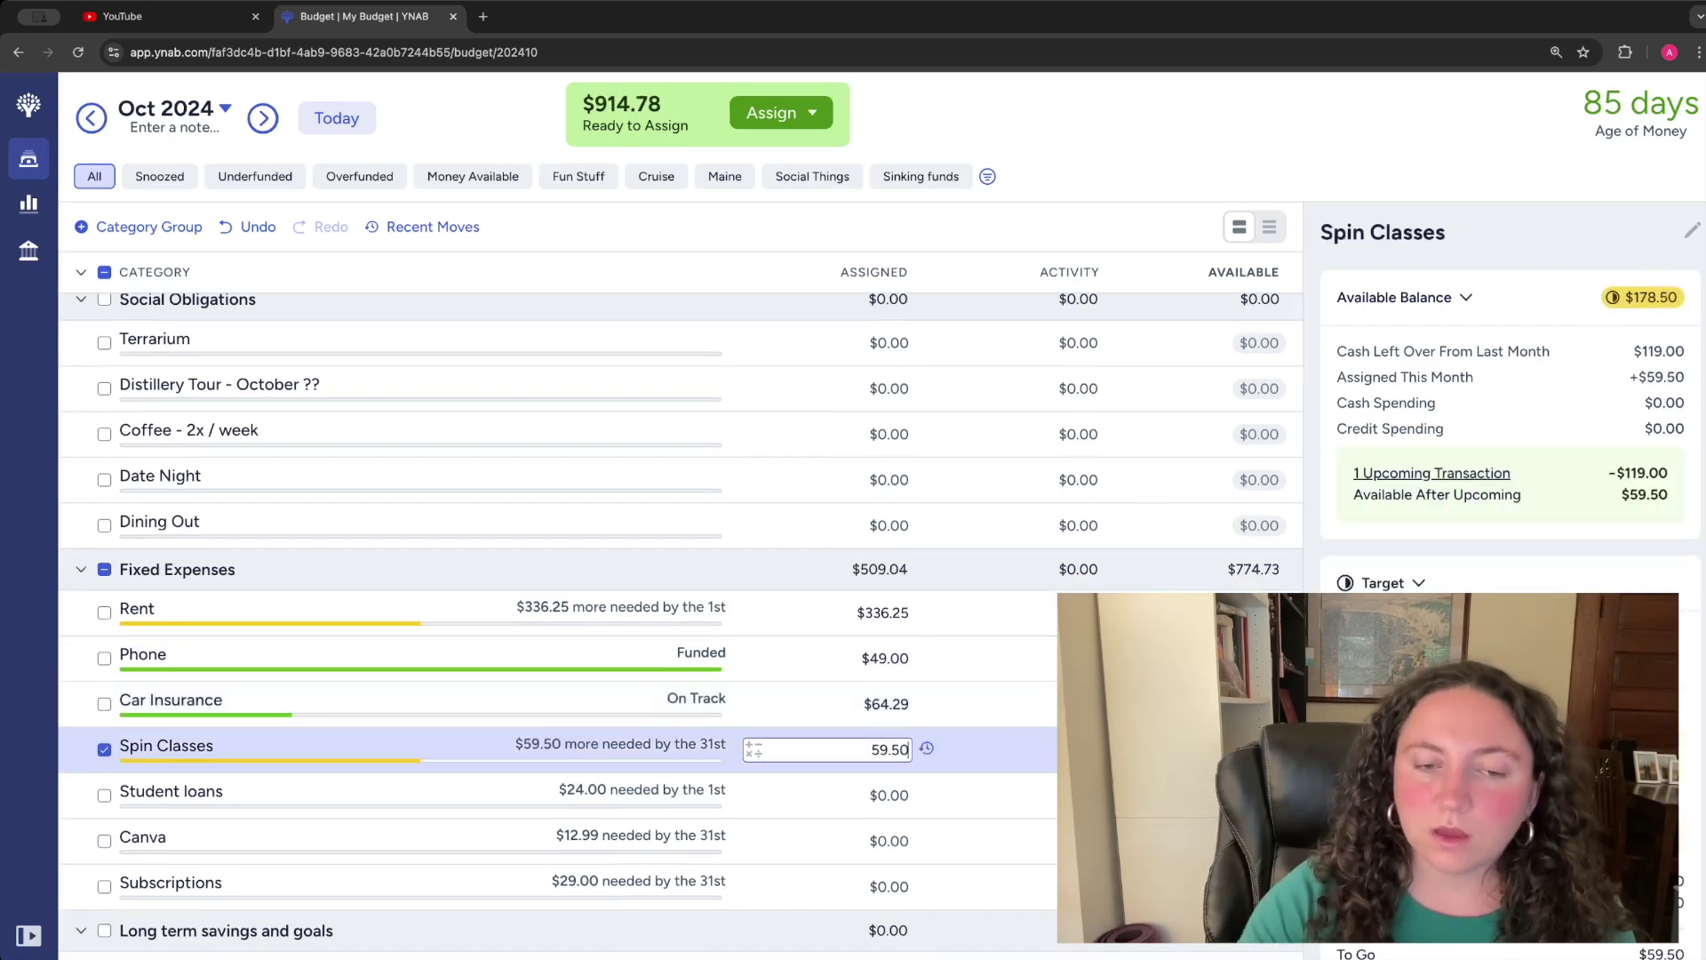
{"action": "left_click", "coordinate": [900, 796]}
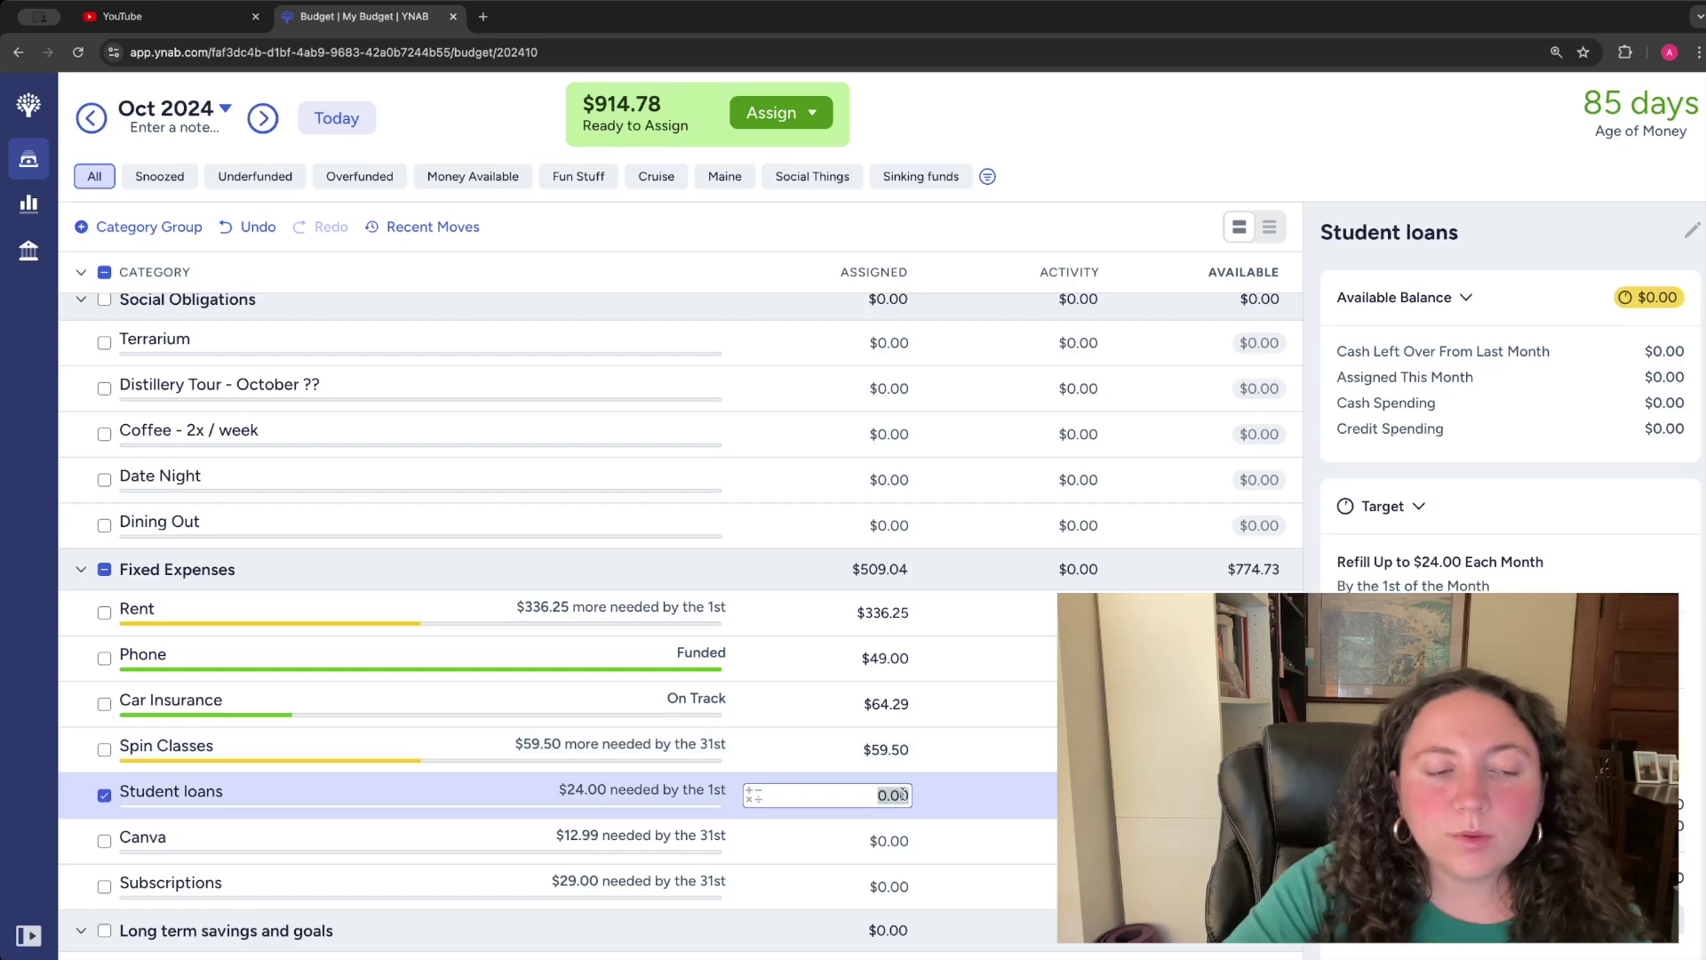
{"action": "scroll", "coordinate": [329, 874], "scroll_direction": "down", "scroll_amount": 1}
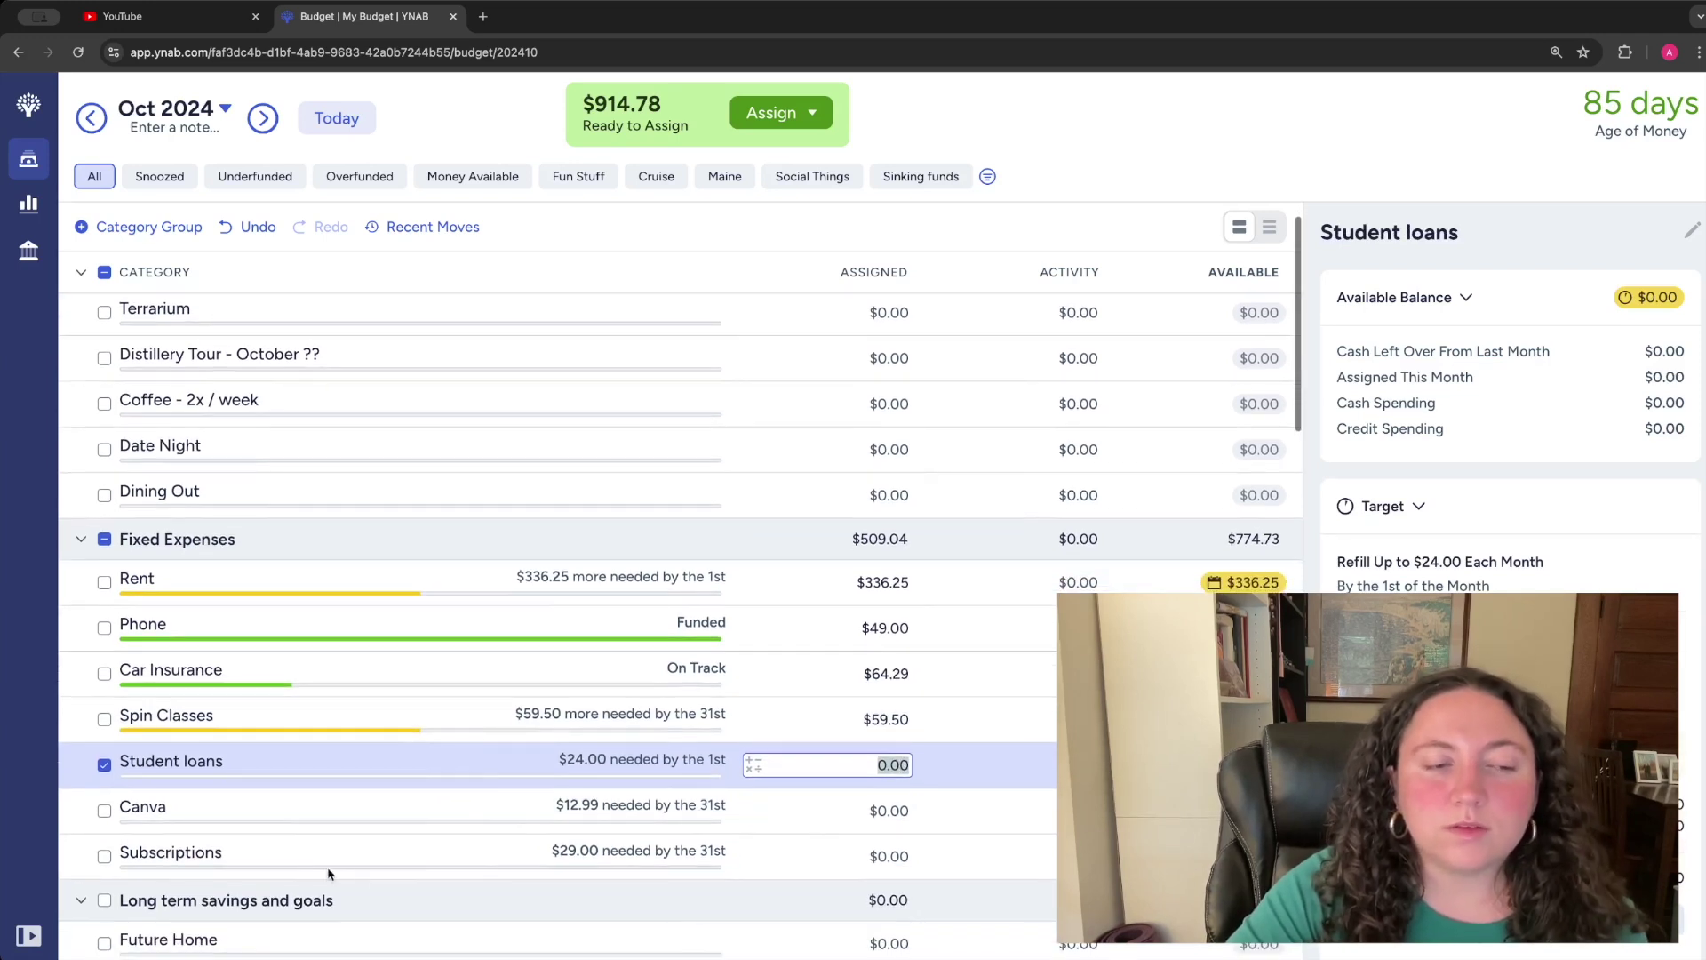
{"action": "left_click", "coordinate": [105, 765]}
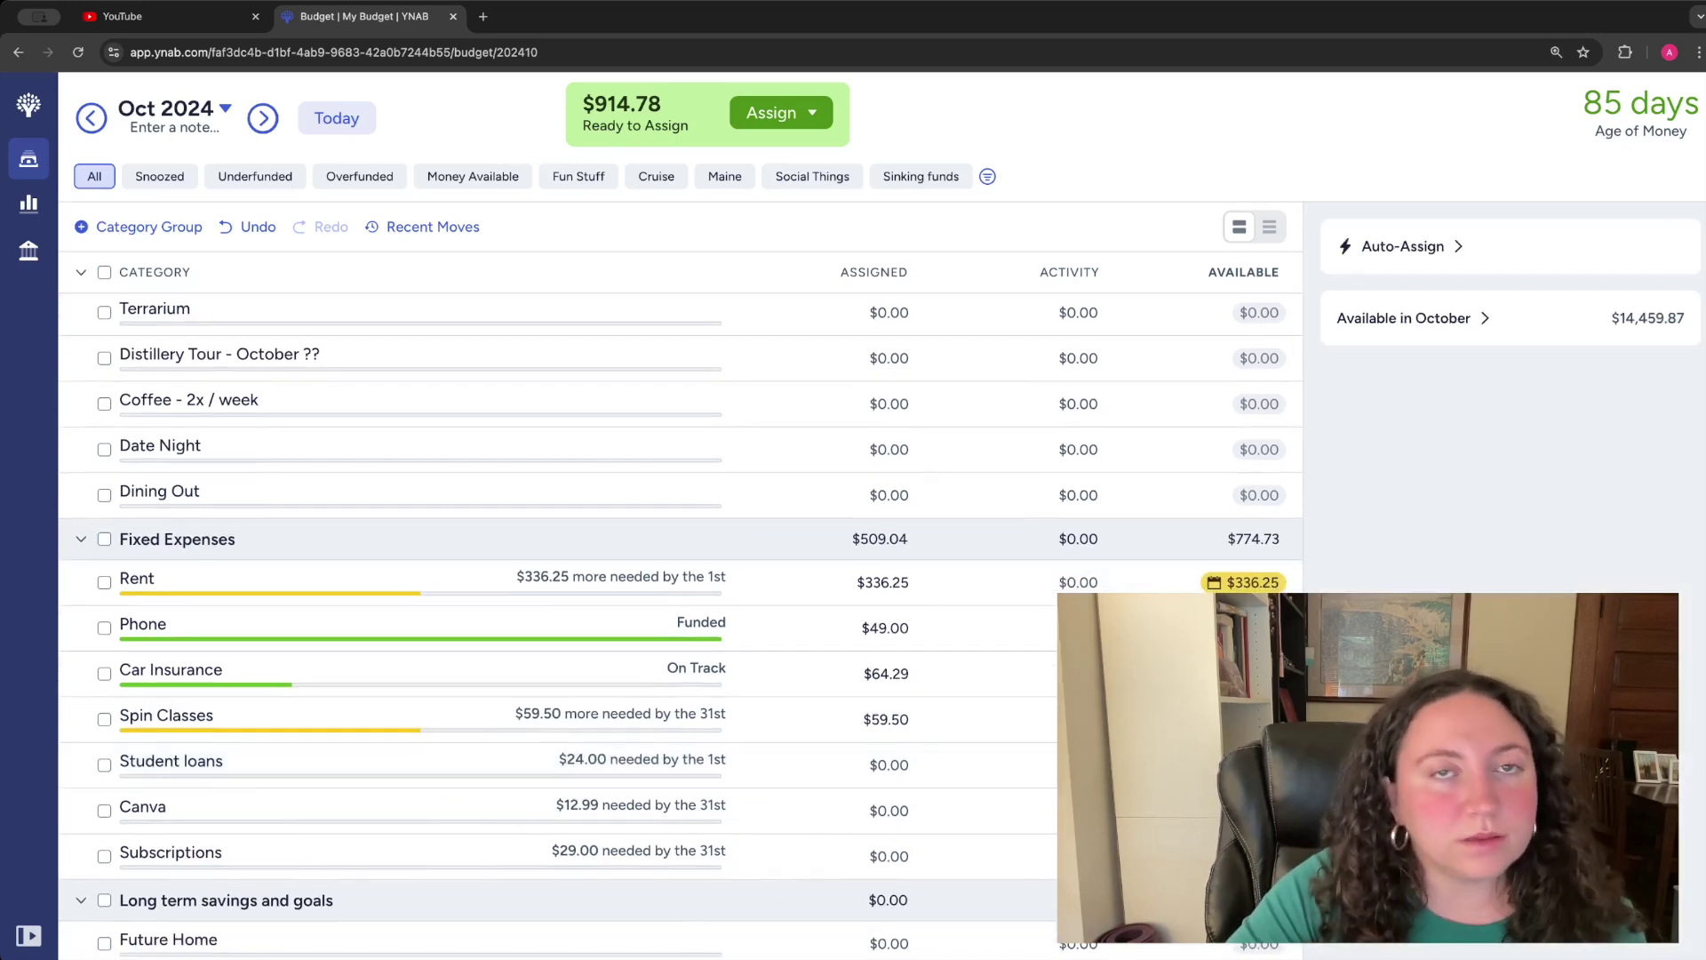
- Assign $12.99 to Canva and $29.00 to Subscriptions for October
{"action": "left_click", "coordinate": [880, 811]}
{"action": "type", "text": "12.99"}
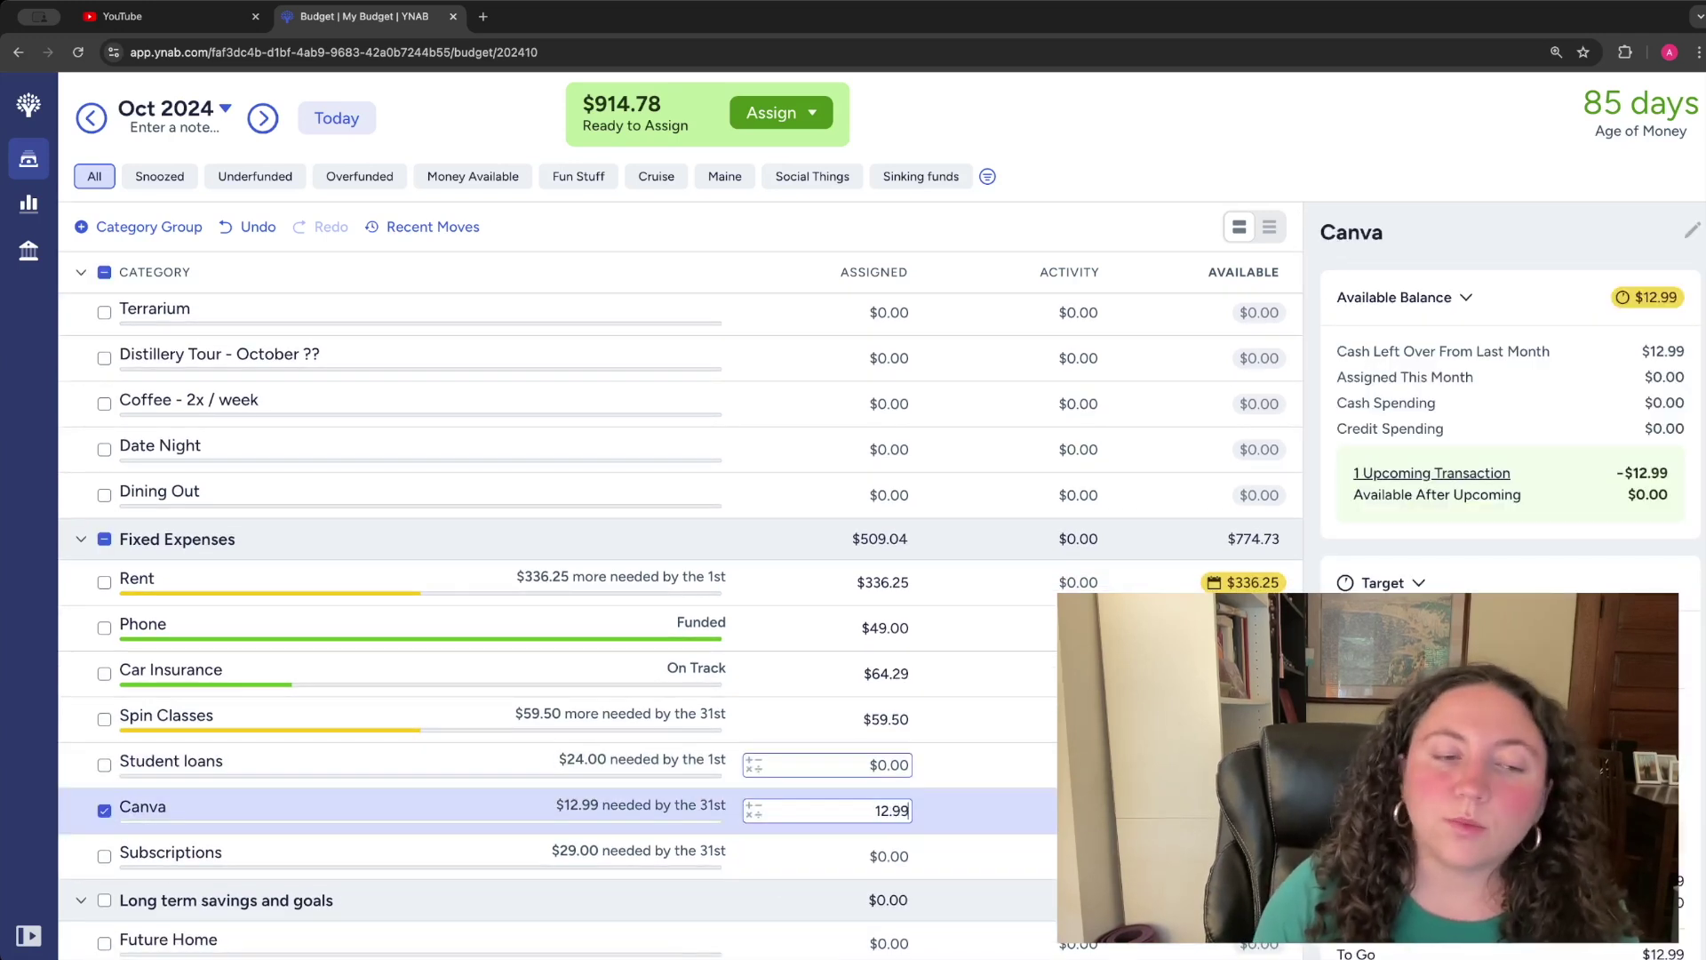
{"action": "key", "text": "Return"}
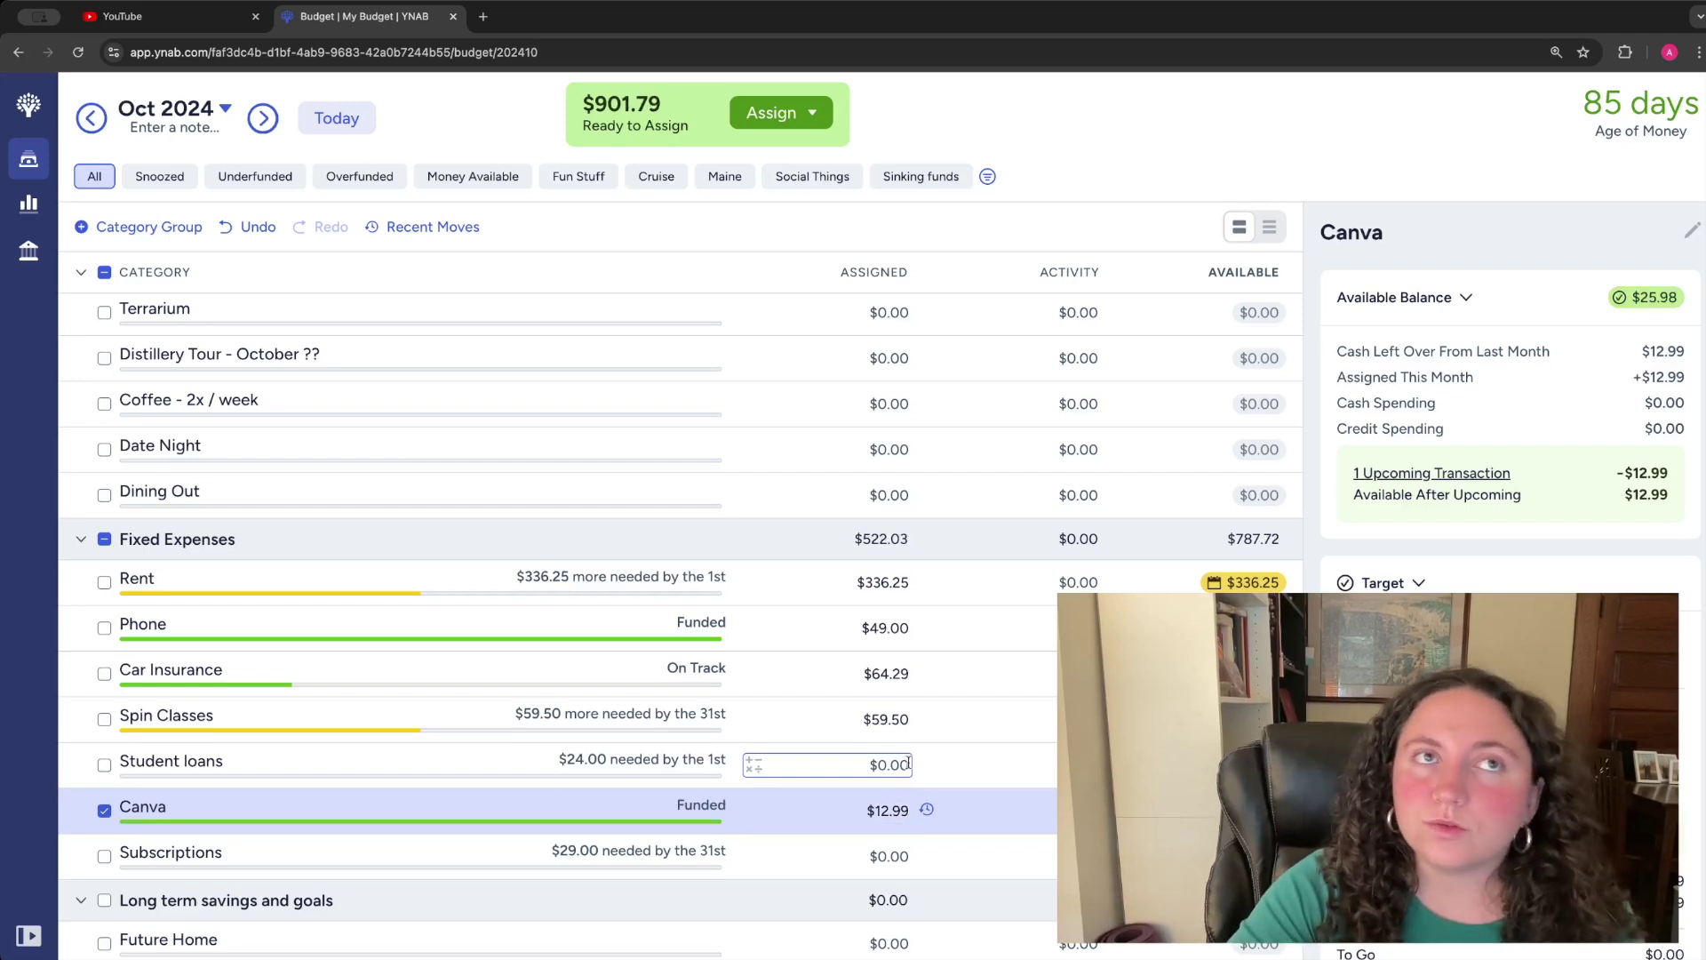
{"action": "left_click", "coordinate": [906, 855]}
{"action": "type", "text": "29"}
{"action": "key", "text": "Return"}
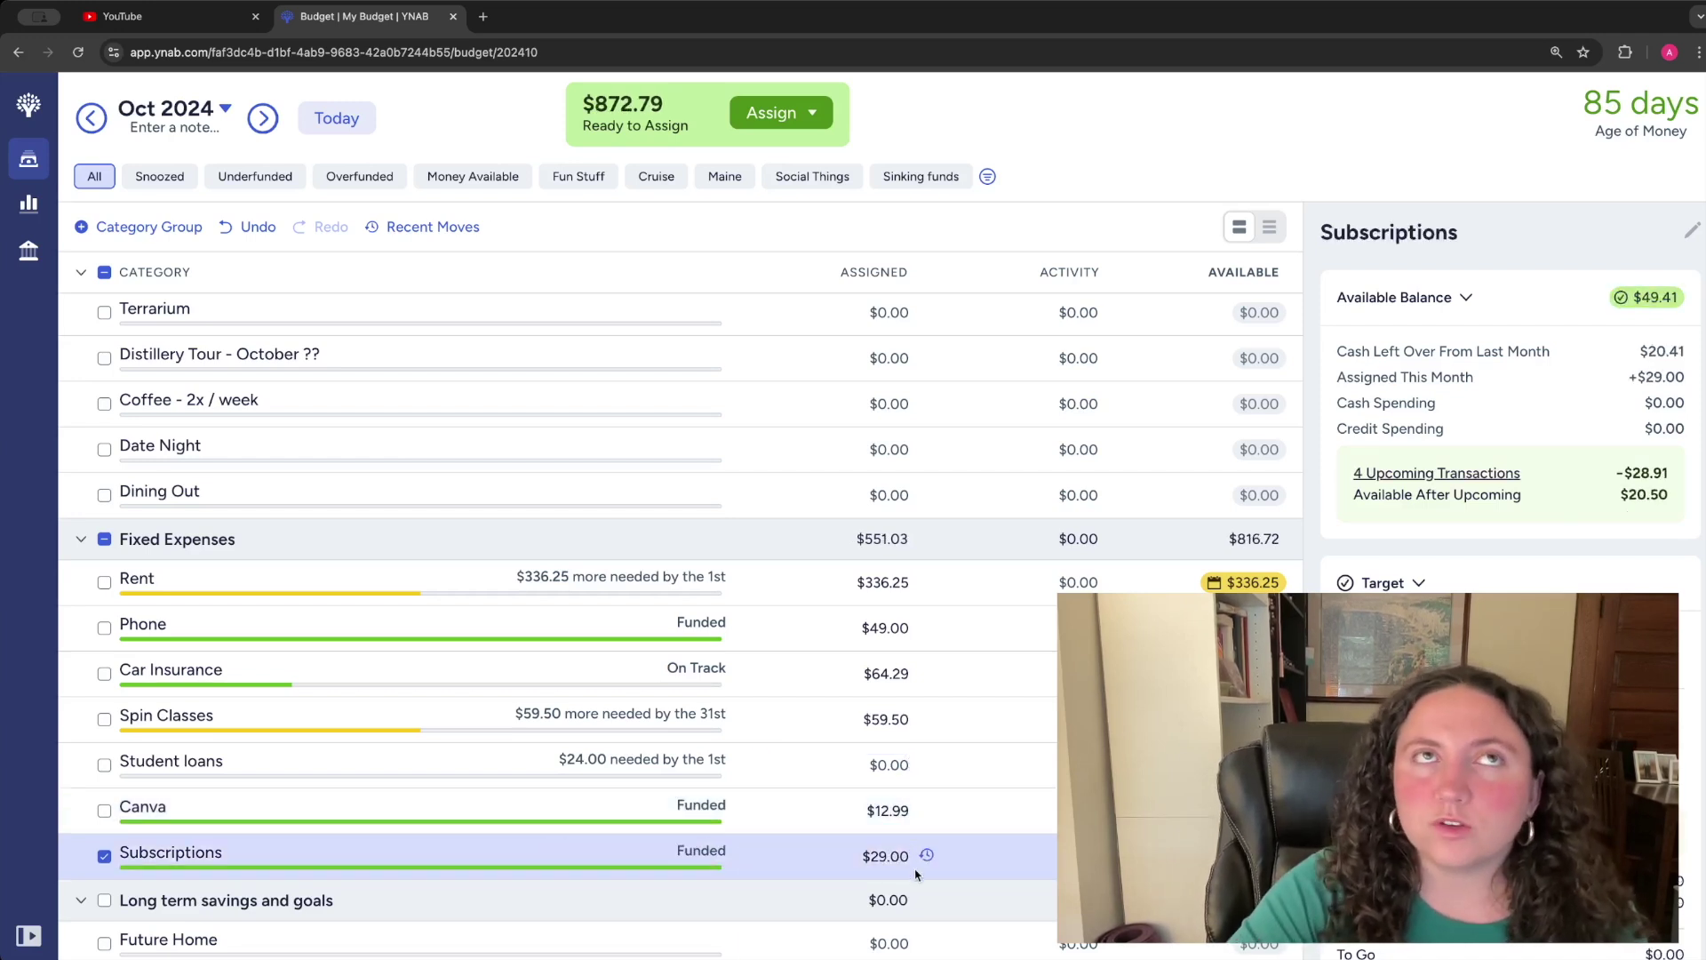
- Look through the October long-term savings and variable expense categories for what still needs funding
{"action": "scroll", "coordinate": [889, 810], "scroll_direction": "down", "scroll_amount": 1}
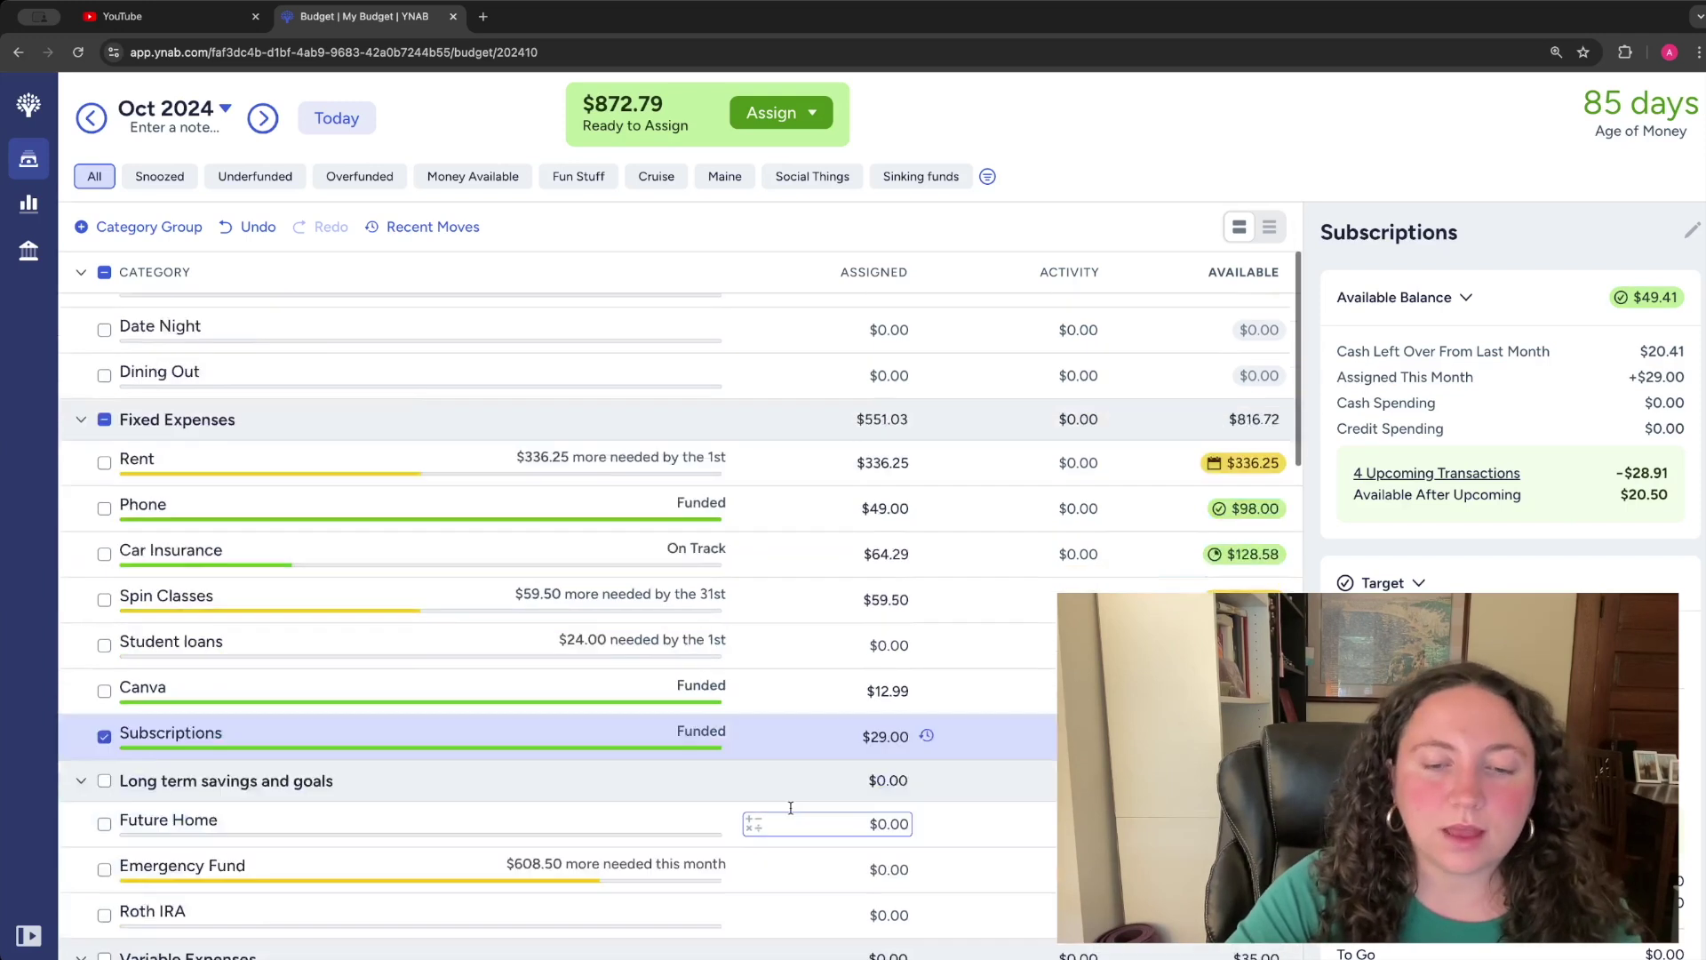
{"action": "scroll", "coordinate": [622, 622], "scroll_direction": "up", "scroll_amount": 2}
{"action": "key", "text": "Escape"}
{"action": "scroll", "coordinate": [571, 503], "scroll_direction": "down", "scroll_amount": 5}
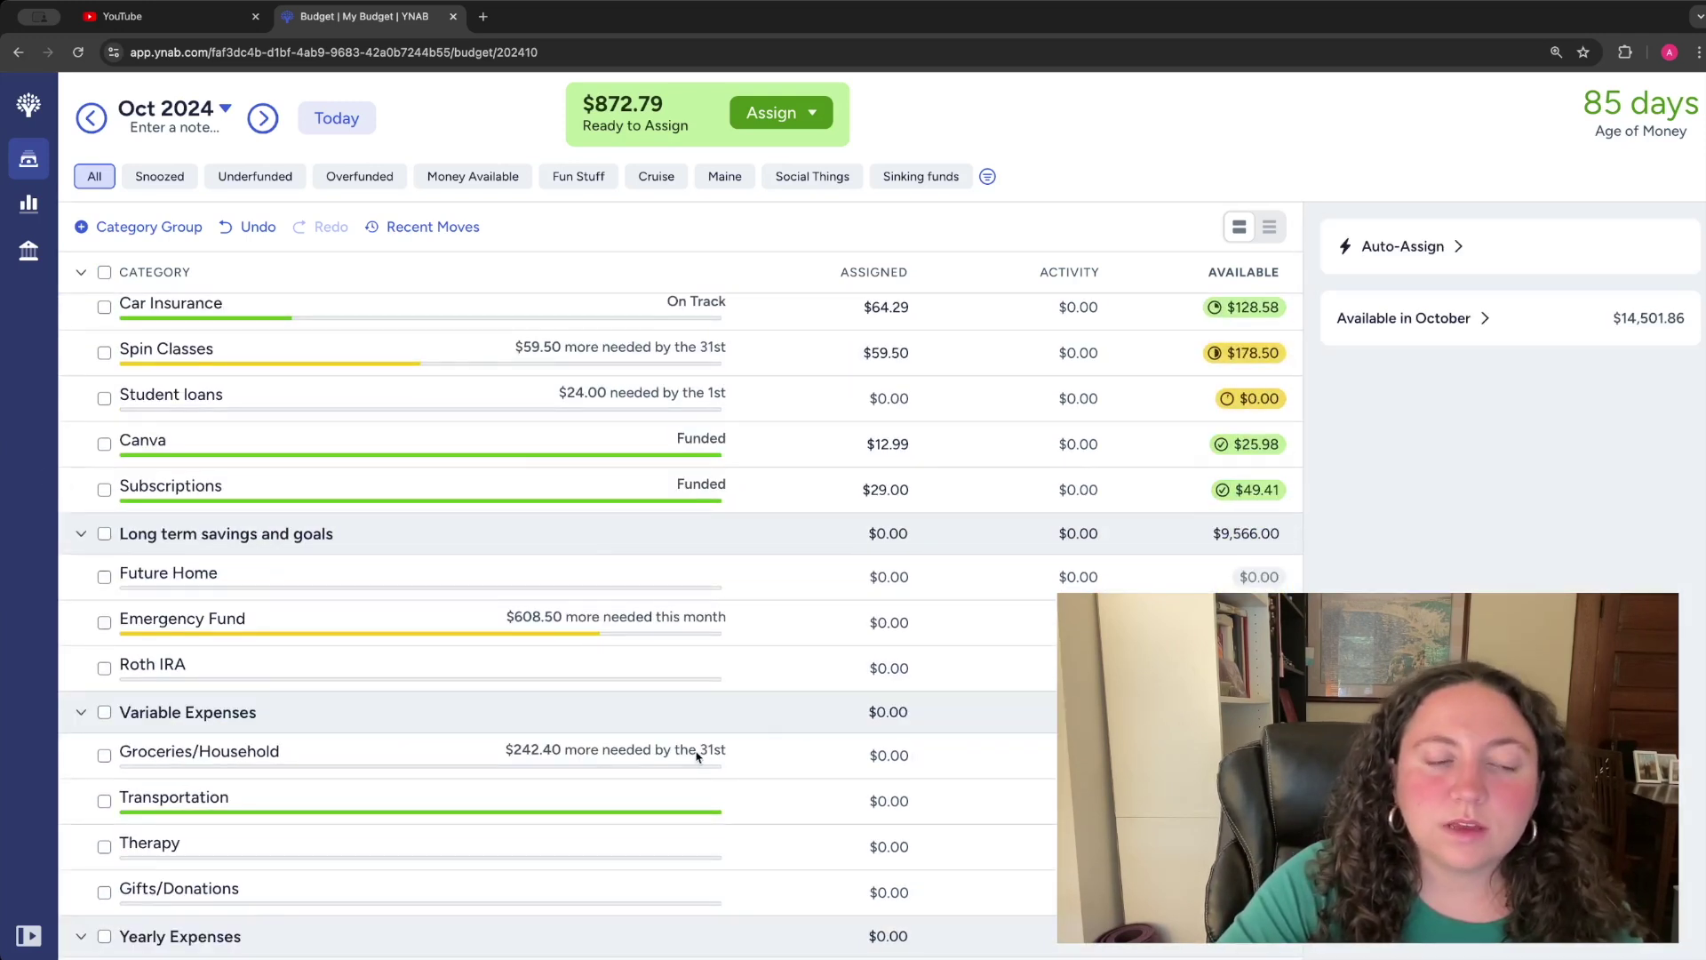
{"action": "scroll", "coordinate": [766, 712], "scroll_direction": "down", "scroll_amount": 3}
{"action": "left_click", "coordinate": [840, 683]}
{"action": "left_click", "coordinate": [869, 641]}
{"action": "key", "text": "Escape"}
{"action": "scroll", "coordinate": [751, 746], "scroll_direction": "down", "scroll_amount": 3}
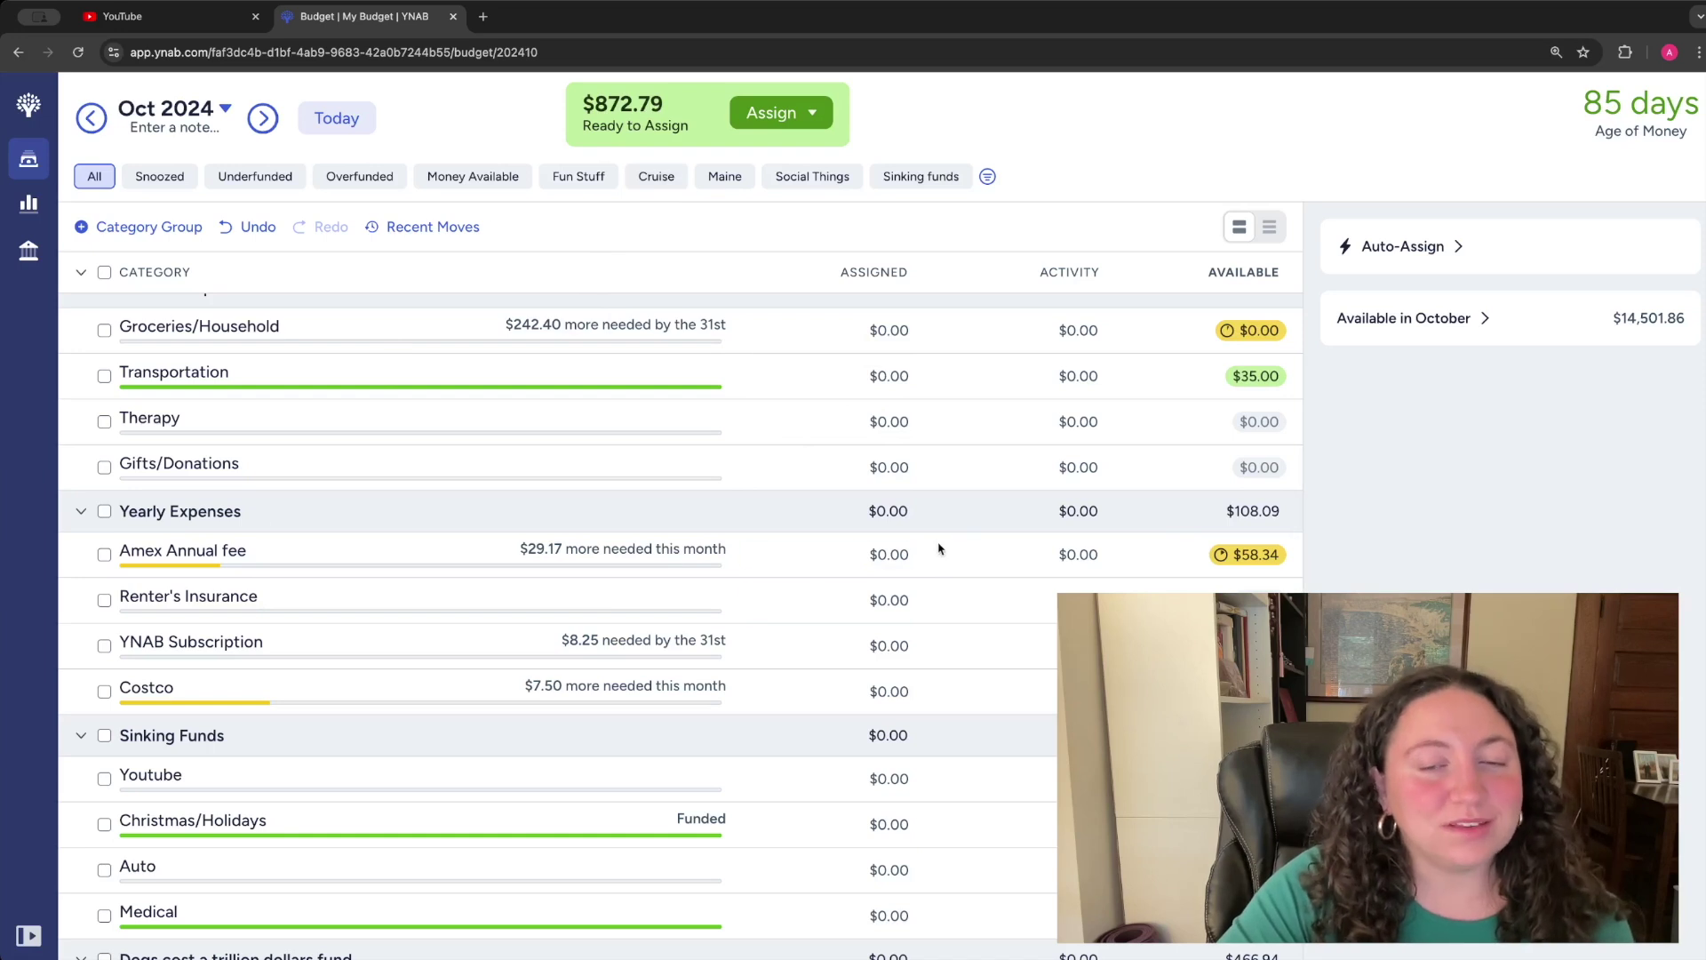
- Assign $29.17 to Amex Annual fee and $8.25 to YNAB Subscription under Yearly Expenses
{"action": "left_click", "coordinate": [893, 554]}
{"action": "type", "text": "29.17"}
{"action": "key", "text": "Return"}
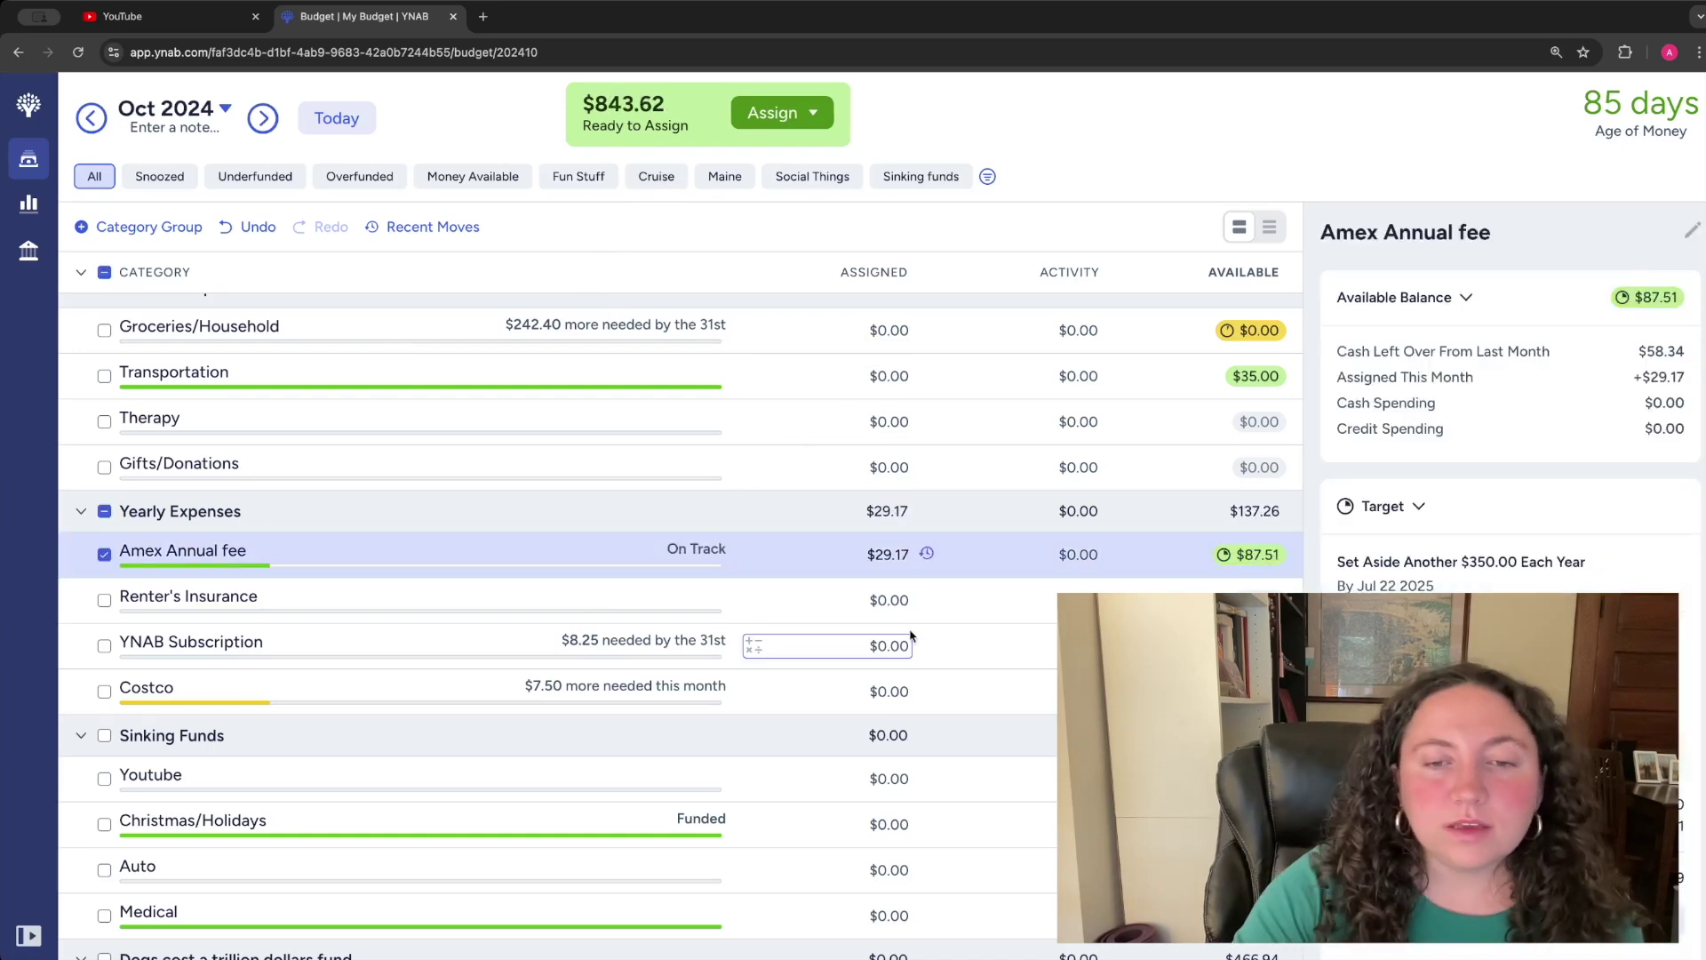
{"action": "left_click", "coordinate": [889, 645]}
{"action": "type", "text": "8.25"}
{"action": "key", "text": "Return"}
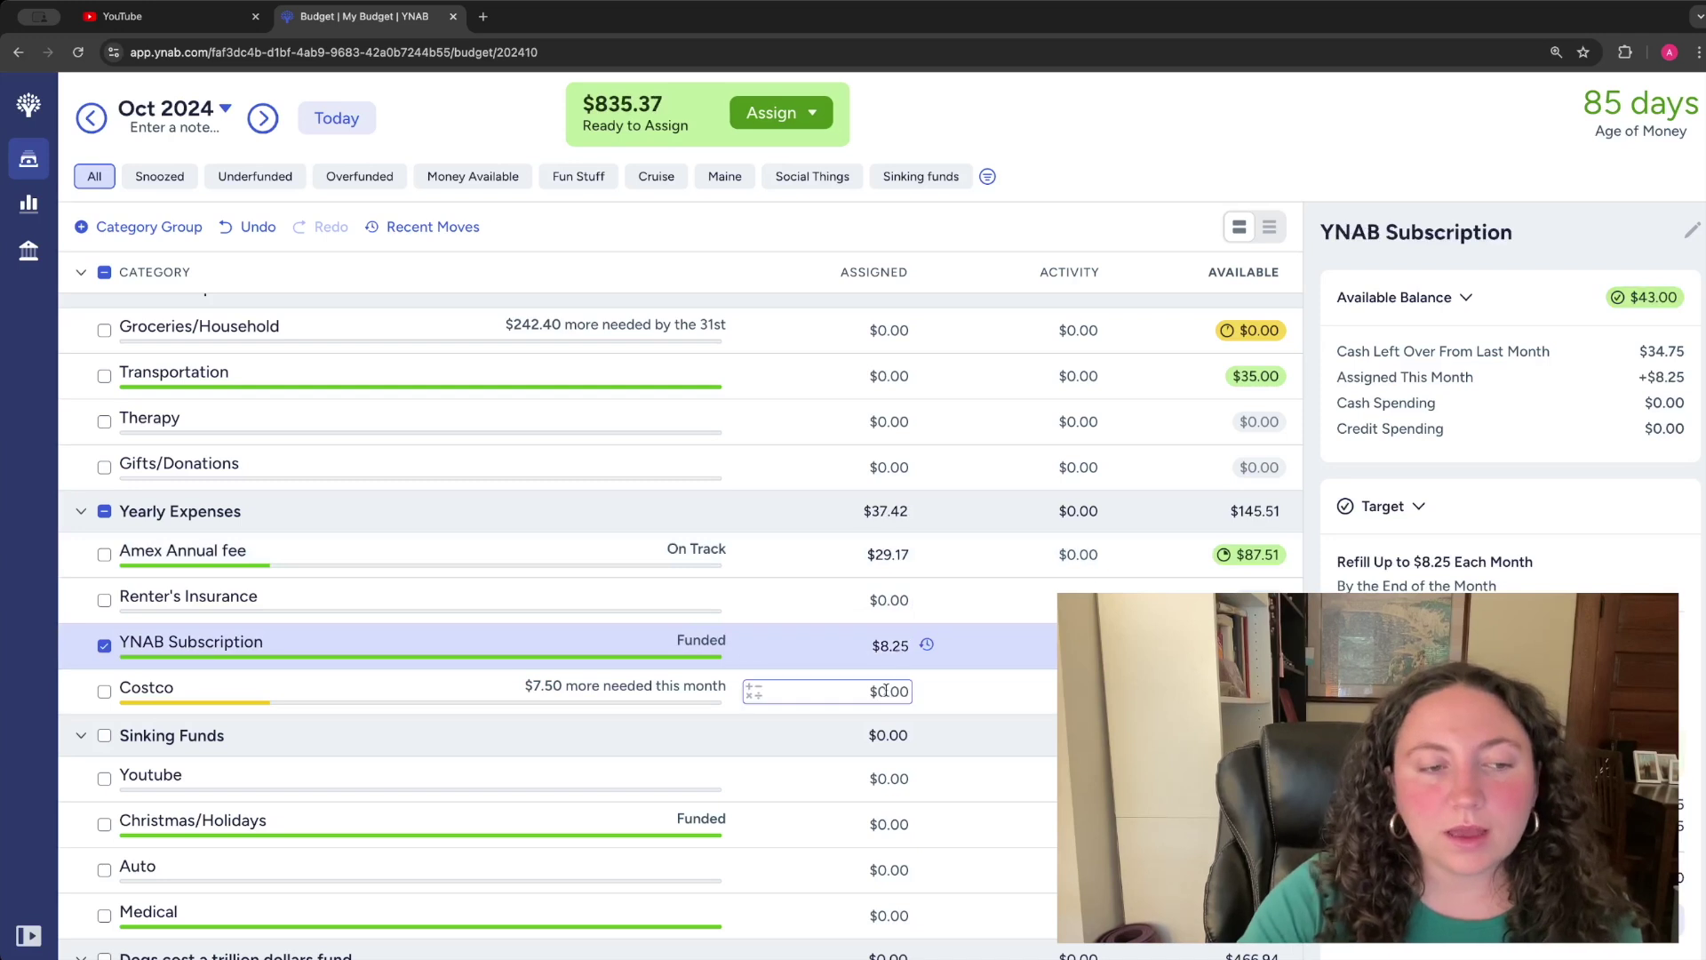
- Assign $7.50 to Costco and $13.00 to Kindle Unlimited for October
{"action": "left_click", "coordinate": [883, 690]}
{"action": "type", "text": "7.5"}
{"action": "key", "text": "Return"}
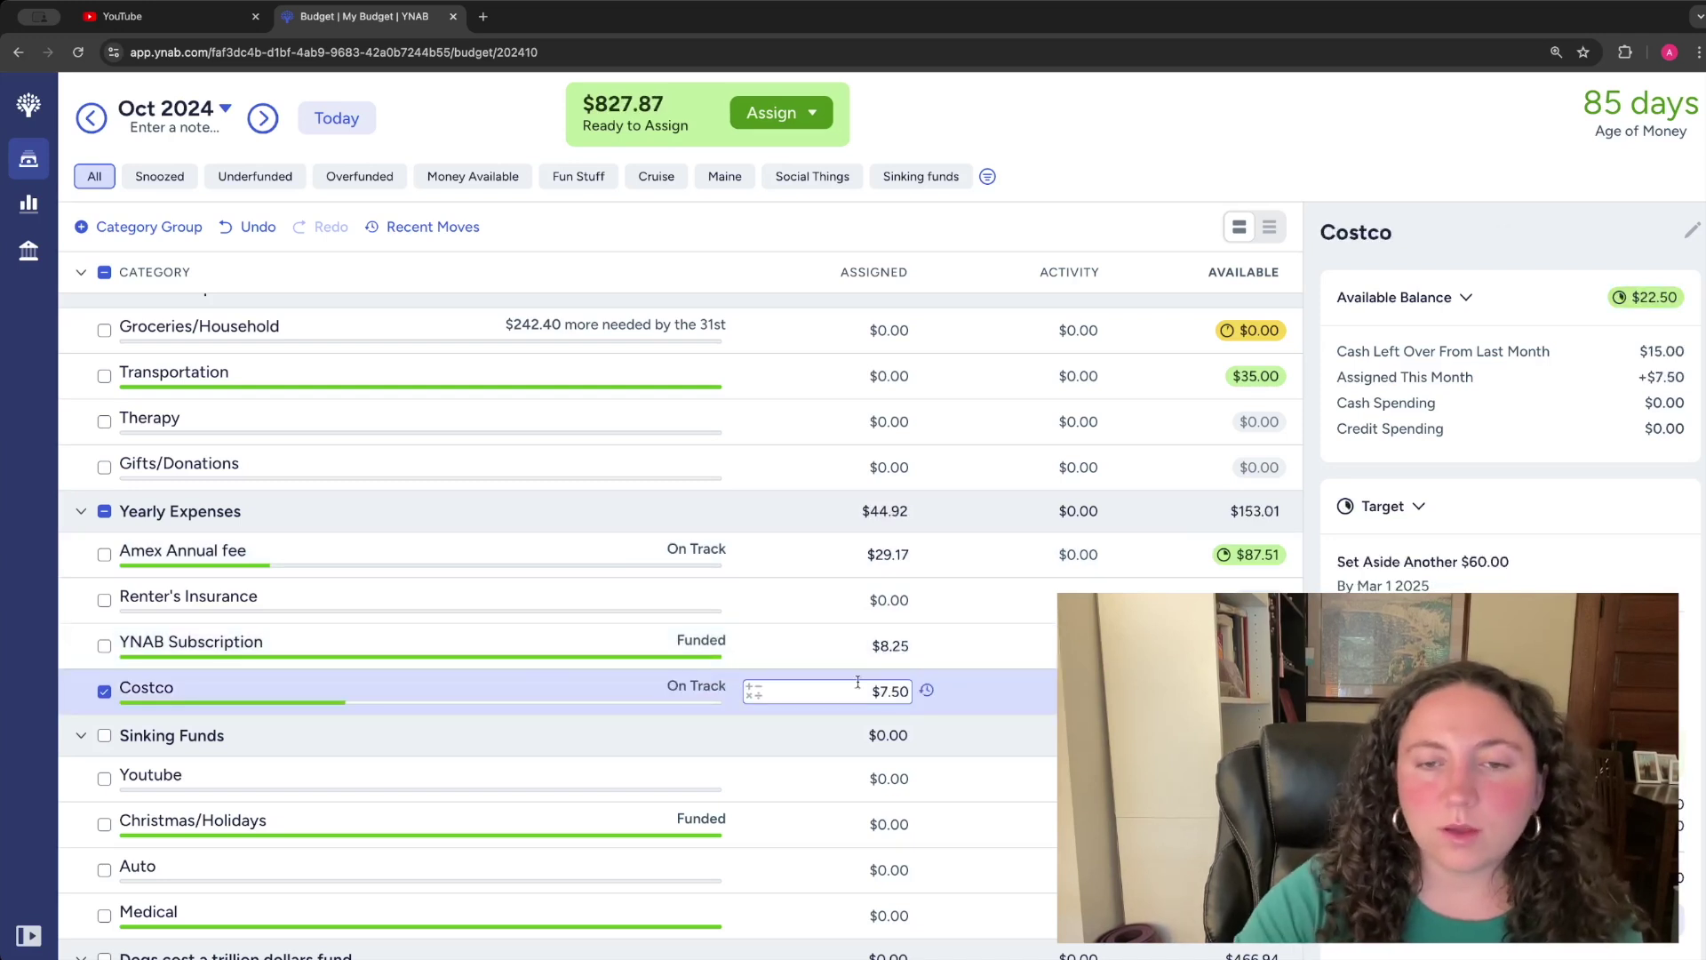
{"action": "scroll", "coordinate": [858, 657], "scroll_direction": "down", "scroll_amount": 10}
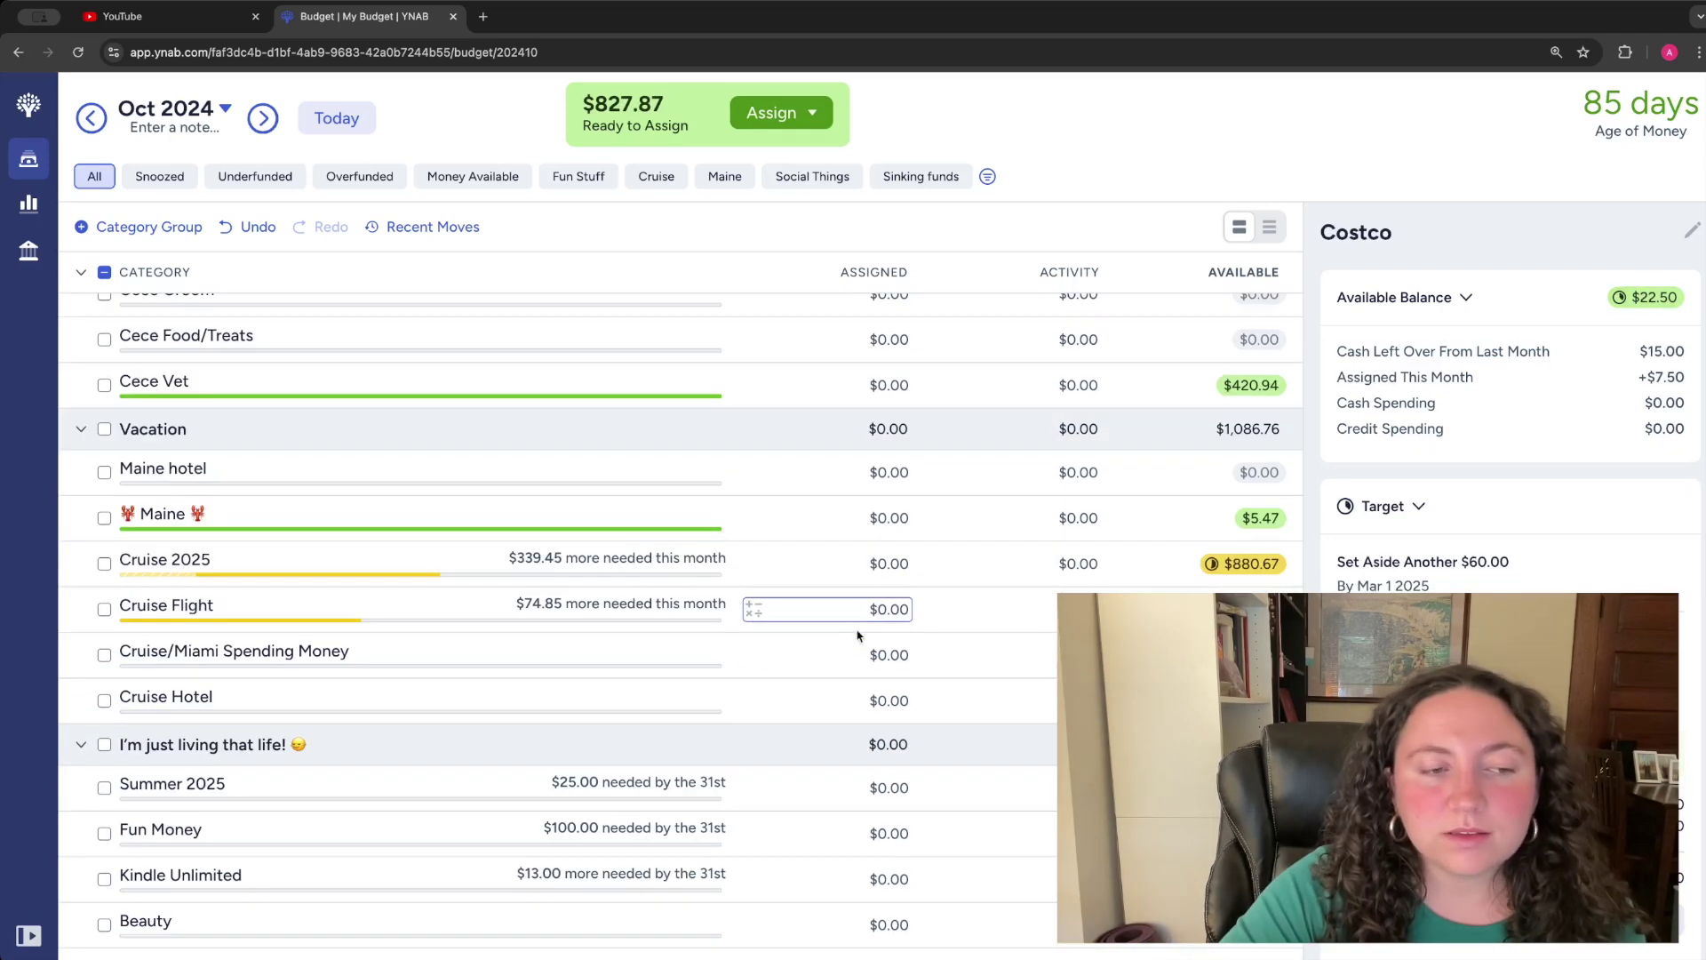
{"action": "scroll", "coordinate": [857, 635], "scroll_direction": "down", "scroll_amount": 5}
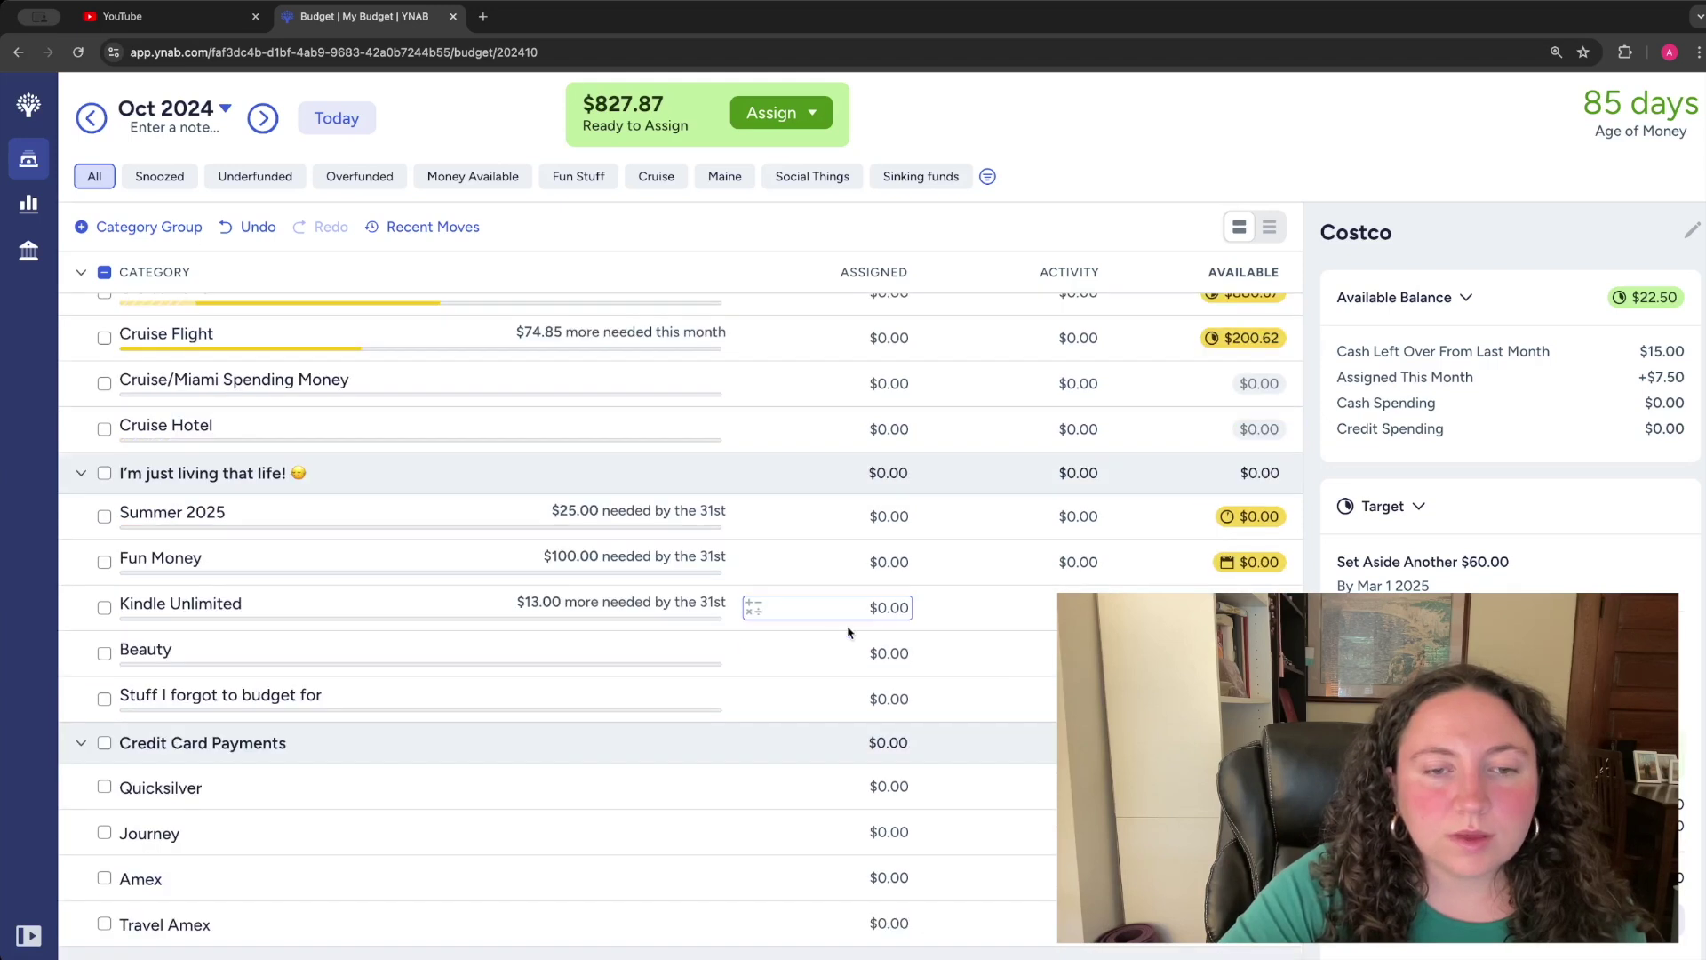
{"action": "left_click", "coordinate": [881, 609]}
{"action": "type", "text": "13"}
{"action": "key", "text": "Return"}
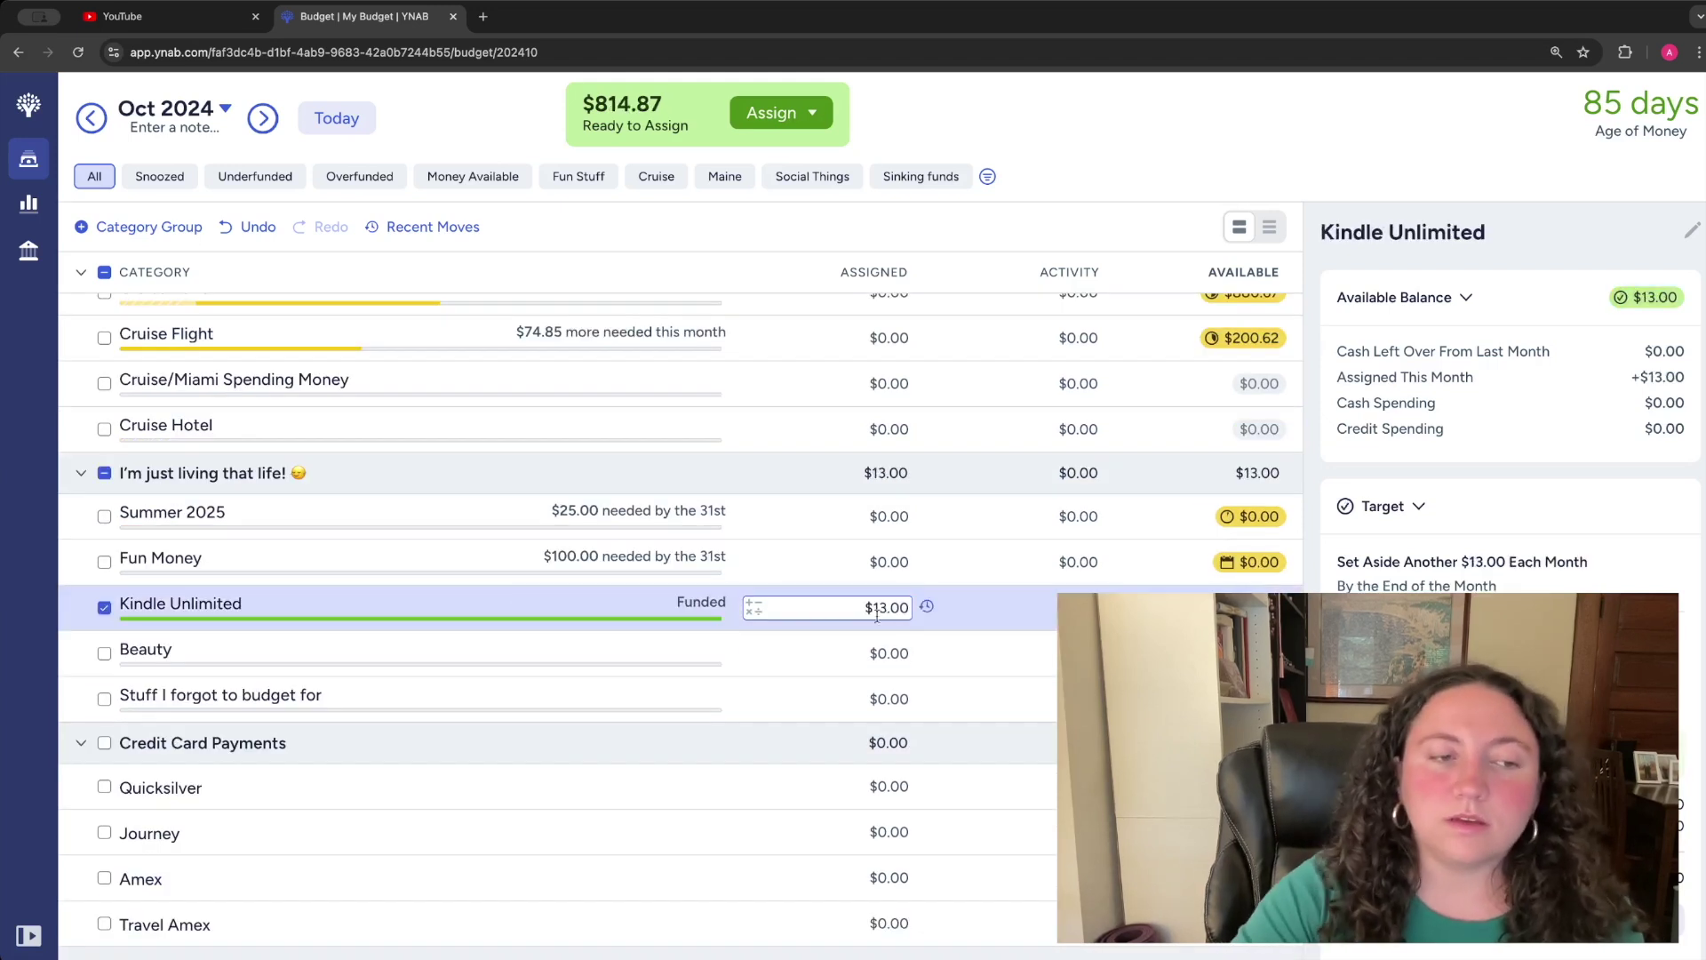
- Clear the category selection and look through October's fixed, long-term savings and variable expenses for what still needs funding
{"action": "left_click", "coordinate": [104, 271]}
{"action": "scroll", "coordinate": [377, 534], "scroll_direction": "up", "scroll_amount": 5}
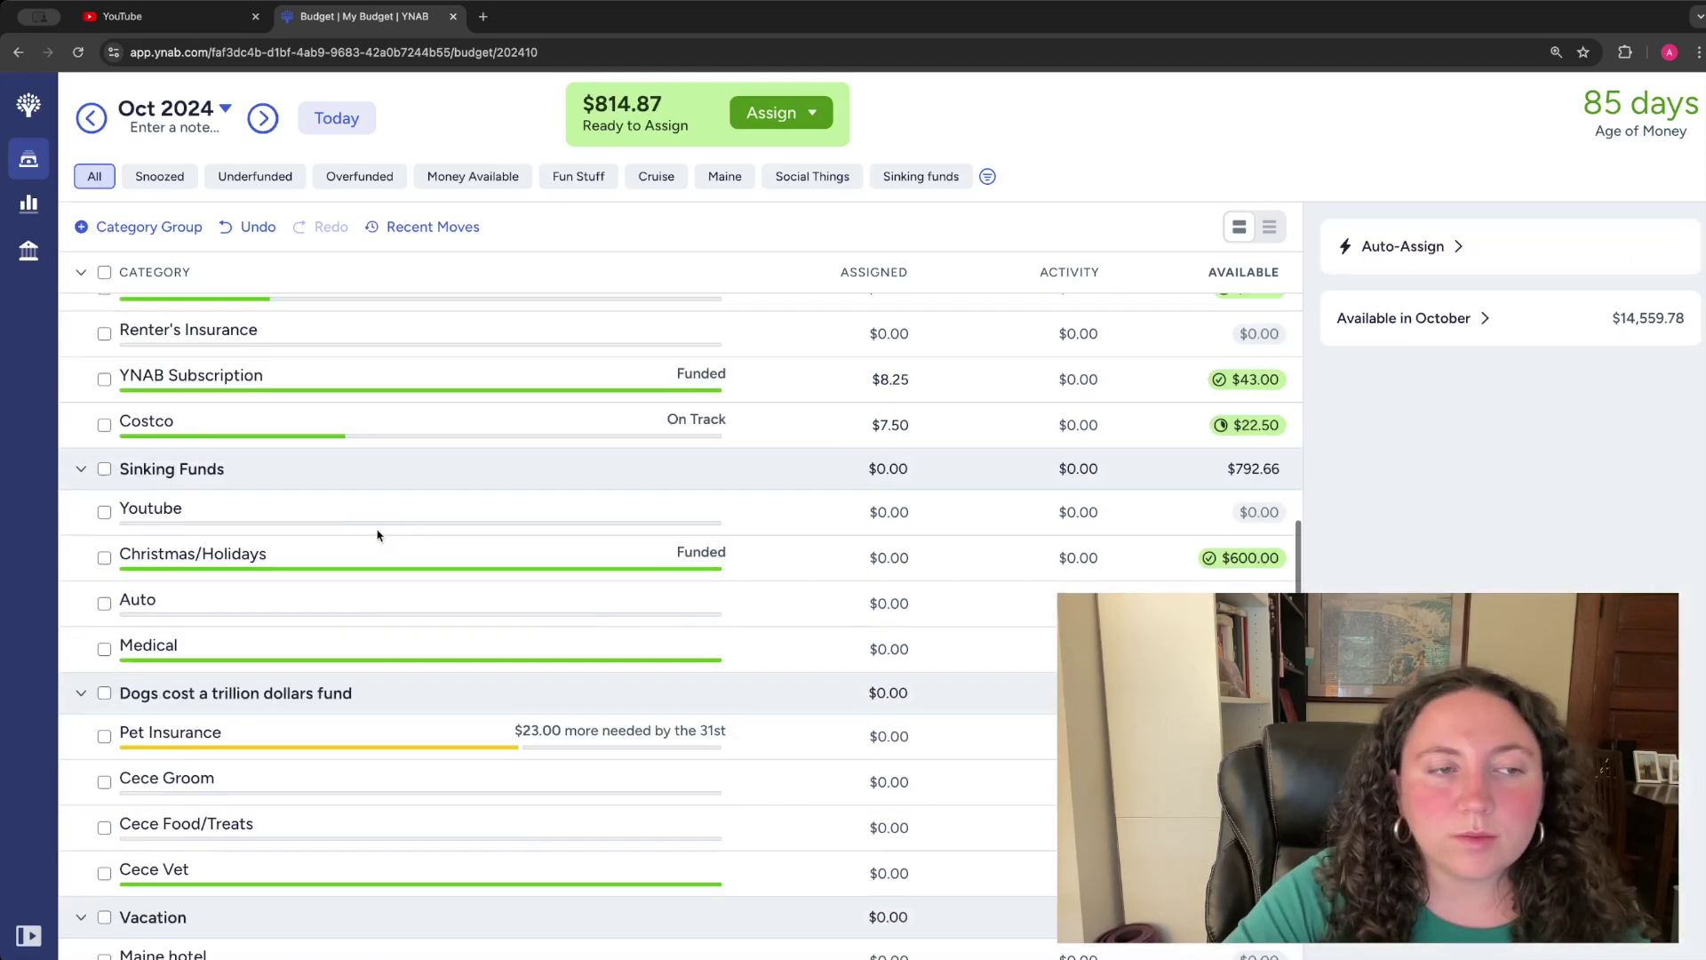
{"action": "scroll", "coordinate": [427, 553], "scroll_direction": "up", "scroll_amount": 2}
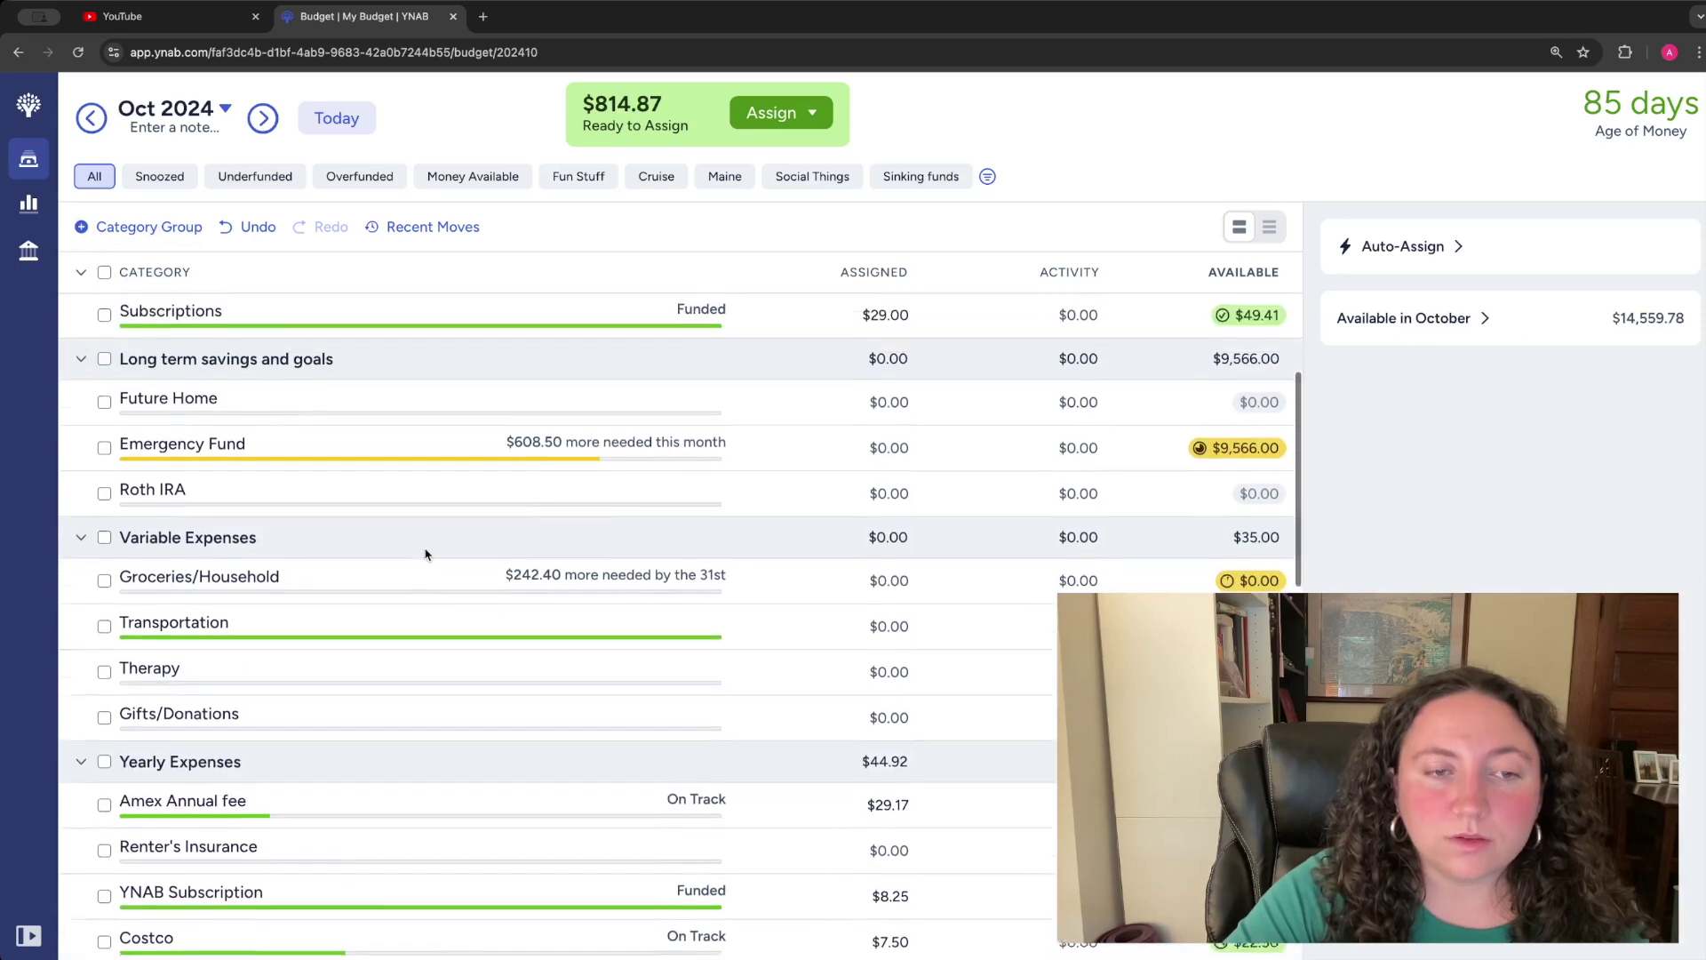
{"action": "scroll", "coordinate": [427, 551], "scroll_direction": "up", "scroll_amount": 7}
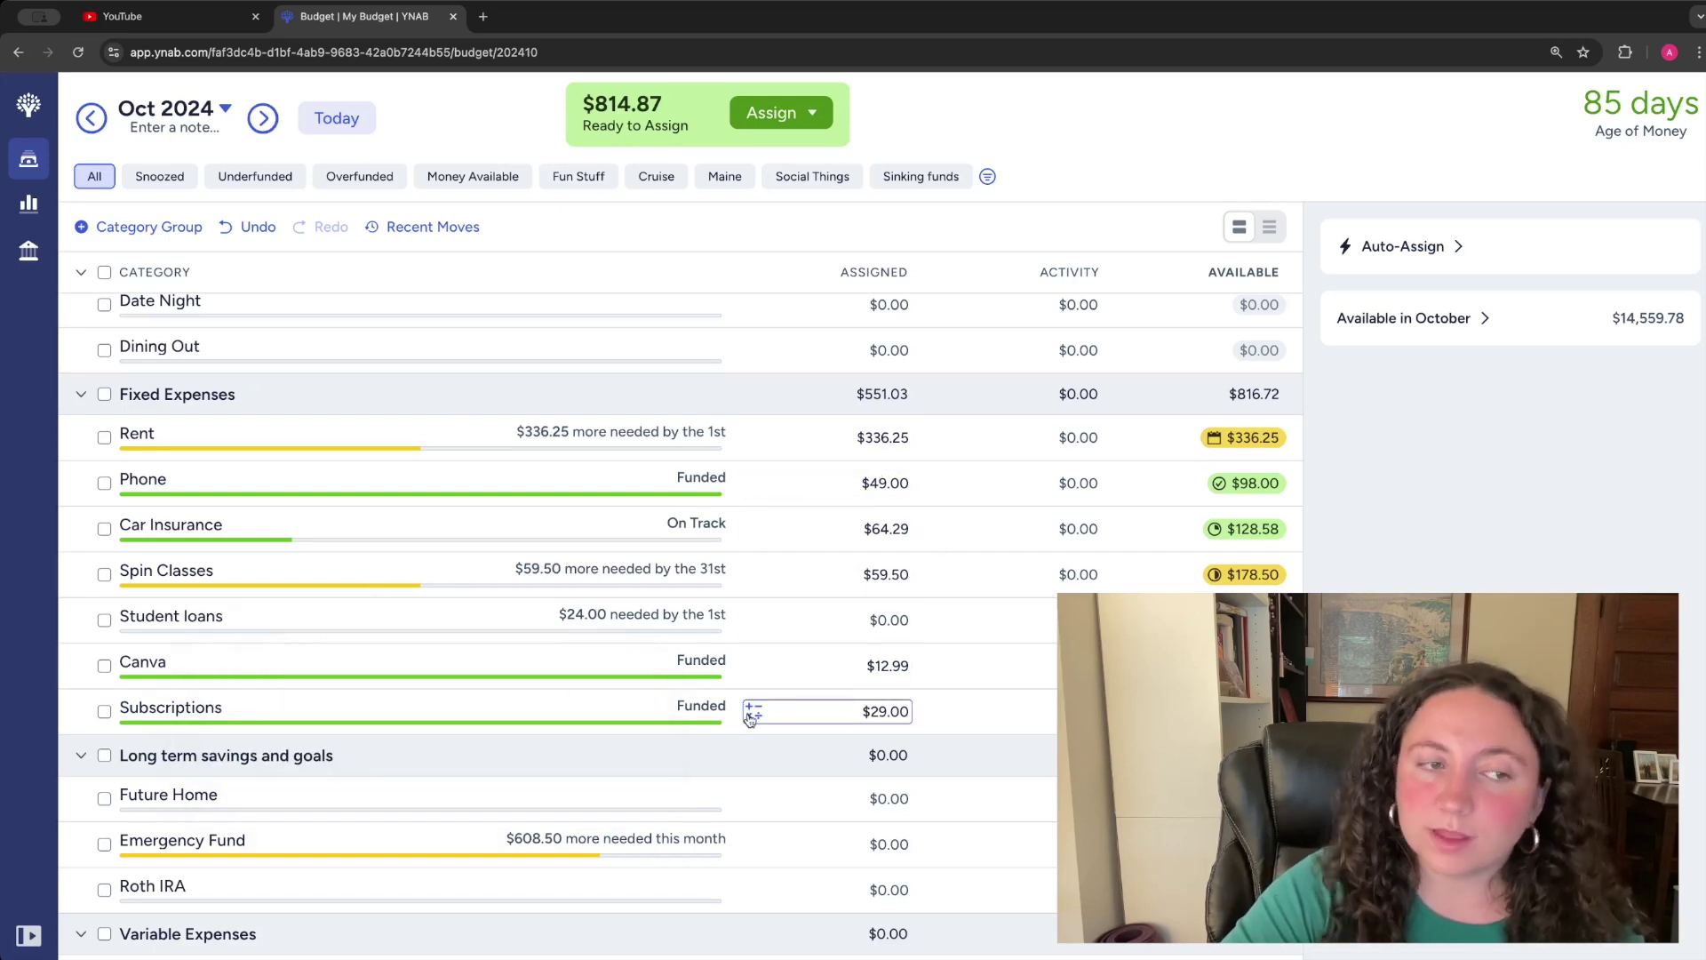
{"action": "scroll", "coordinate": [716, 742], "scroll_direction": "down", "scroll_amount": 5}
{"action": "scroll", "coordinate": [716, 742], "scroll_direction": "up", "scroll_amount": 1}
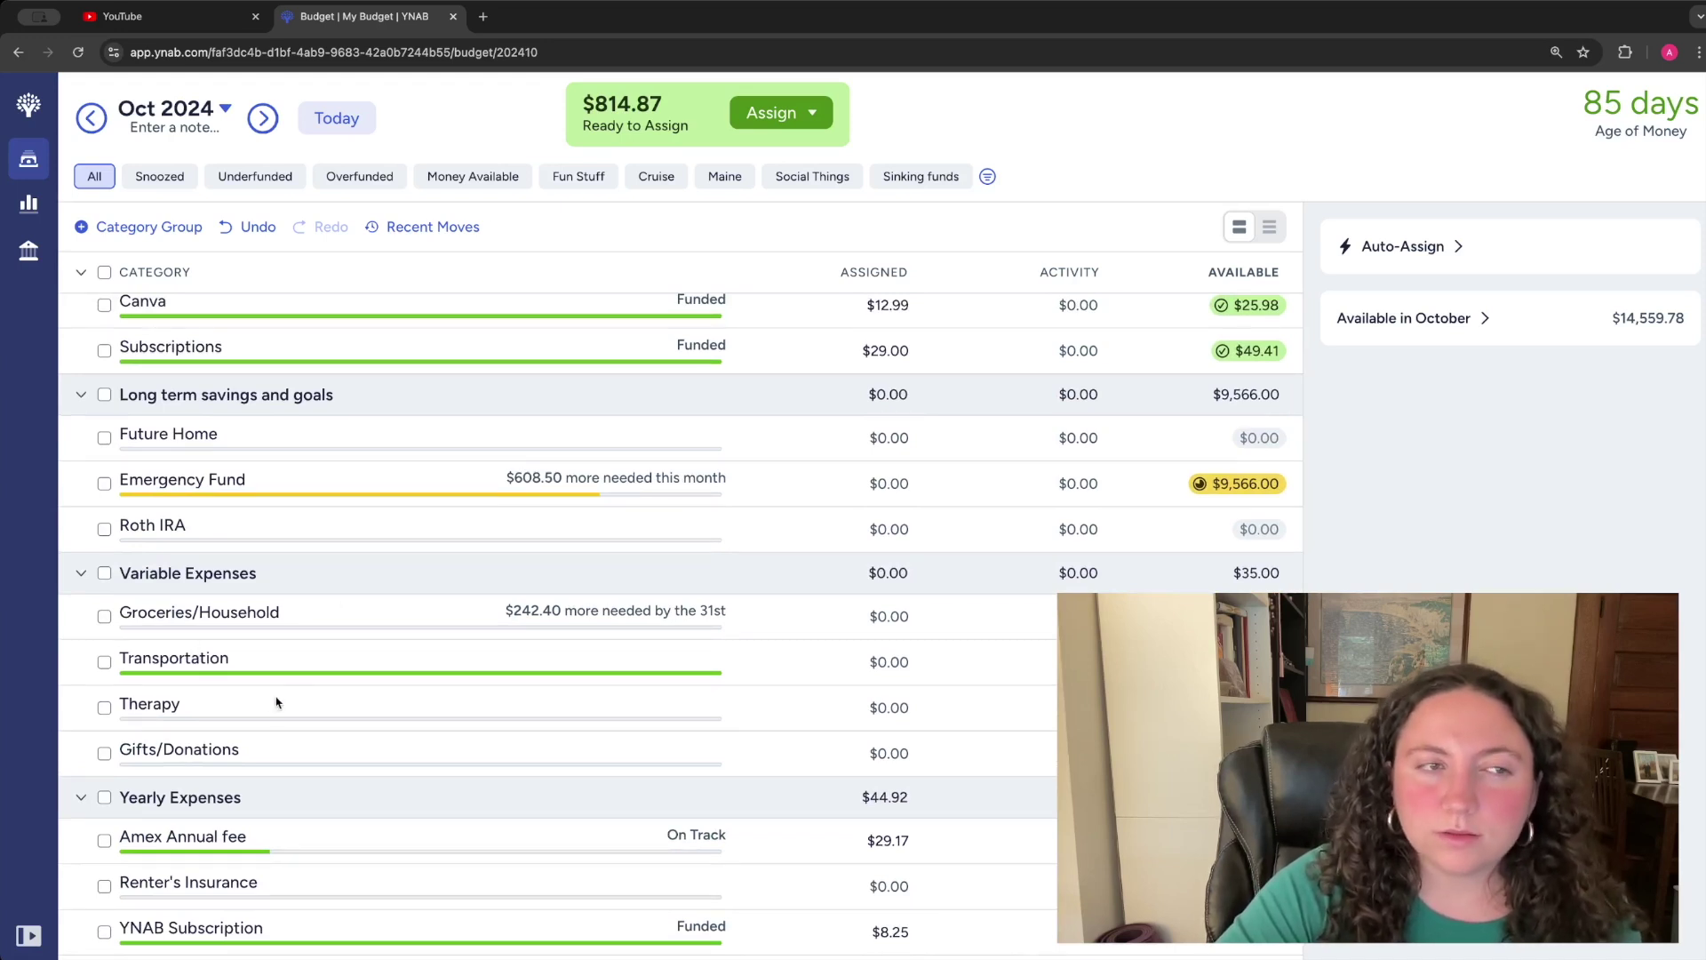
{"action": "left_click", "coordinate": [104, 619]}
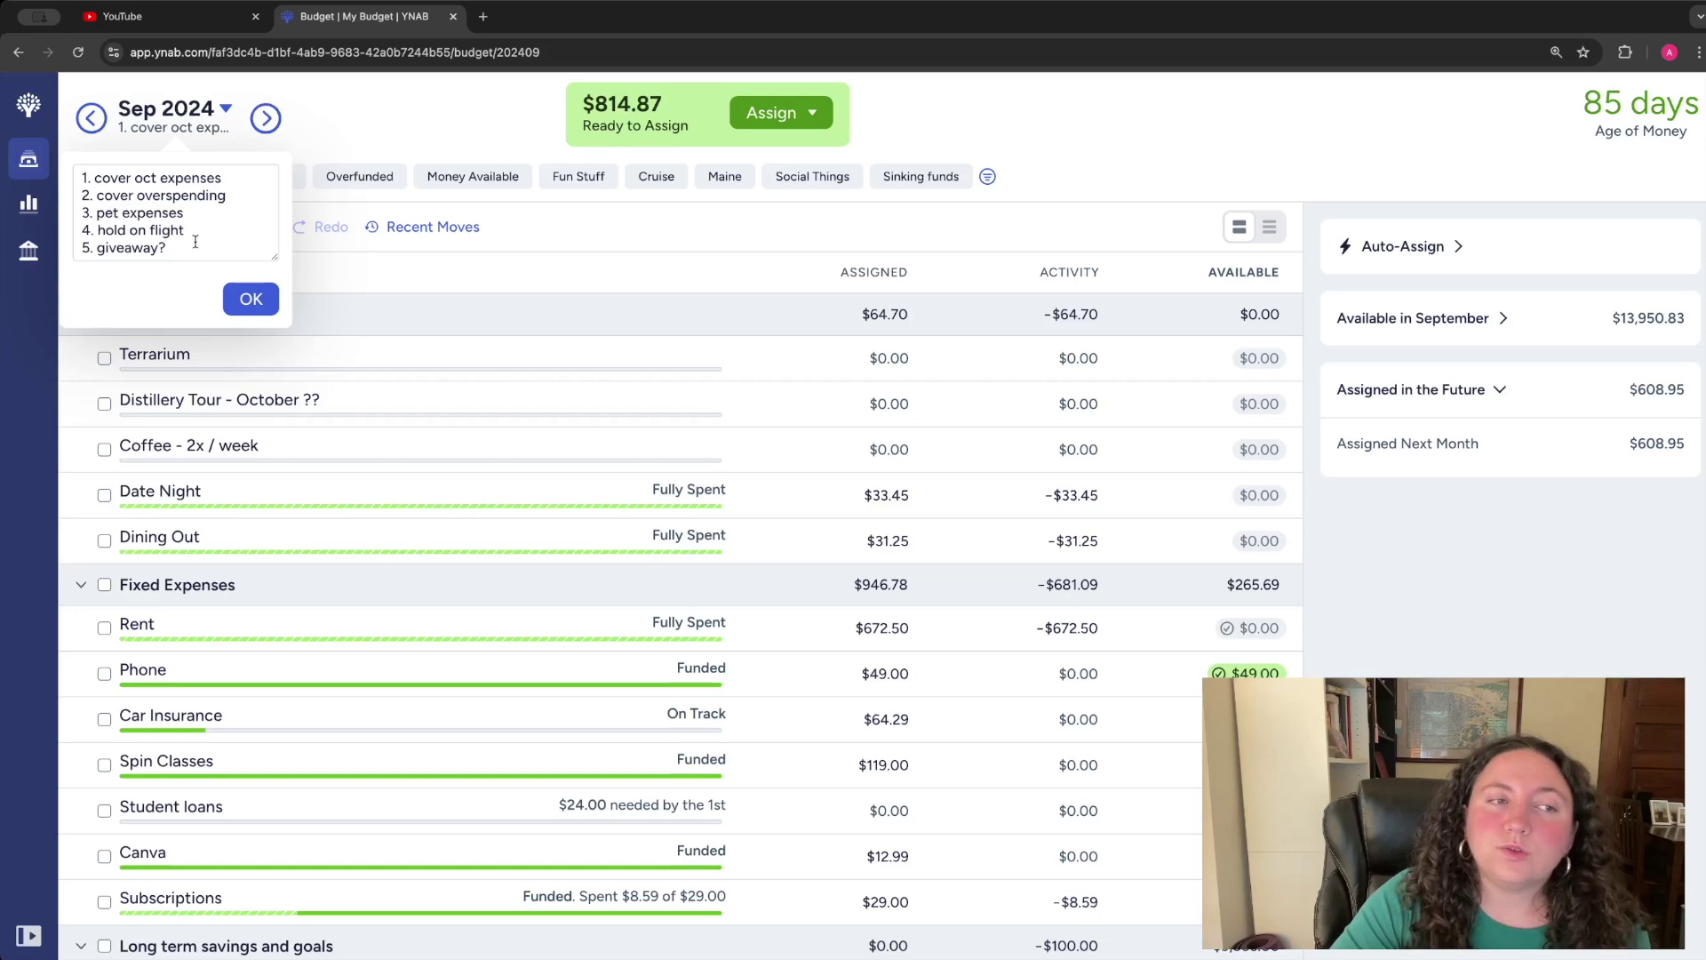
- Close the September note and collapse the category groups, leaving only the Dogs cost a trillion dollars fund expanded
{"action": "left_click", "coordinate": [251, 299]}
{"action": "scroll", "coordinate": [472, 463], "scroll_direction": "down", "scroll_amount": 1}
{"action": "scroll", "coordinate": [472, 463], "scroll_direction": "down", "scroll_amount": 15}
{"action": "scroll", "coordinate": [483, 488], "scroll_direction": "down", "scroll_amount": 4}
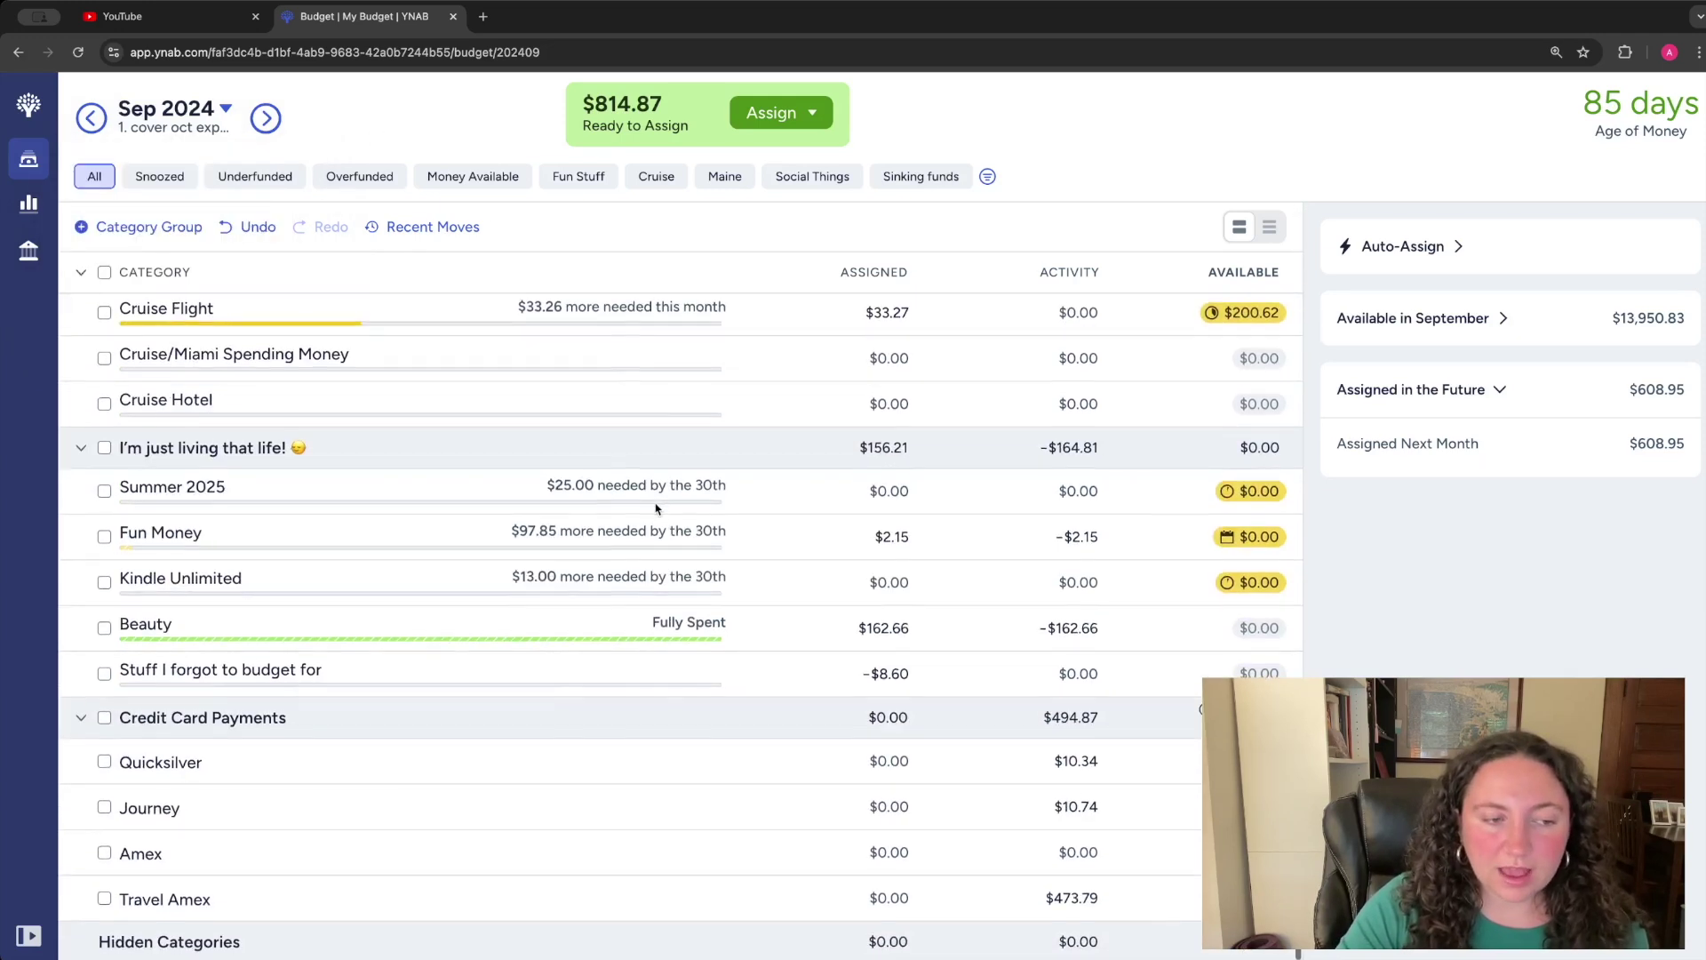
{"action": "scroll", "coordinate": [400, 559], "scroll_direction": "up", "scroll_amount": 8}
{"action": "scroll", "coordinate": [396, 560], "scroll_direction": "down", "scroll_amount": 7}
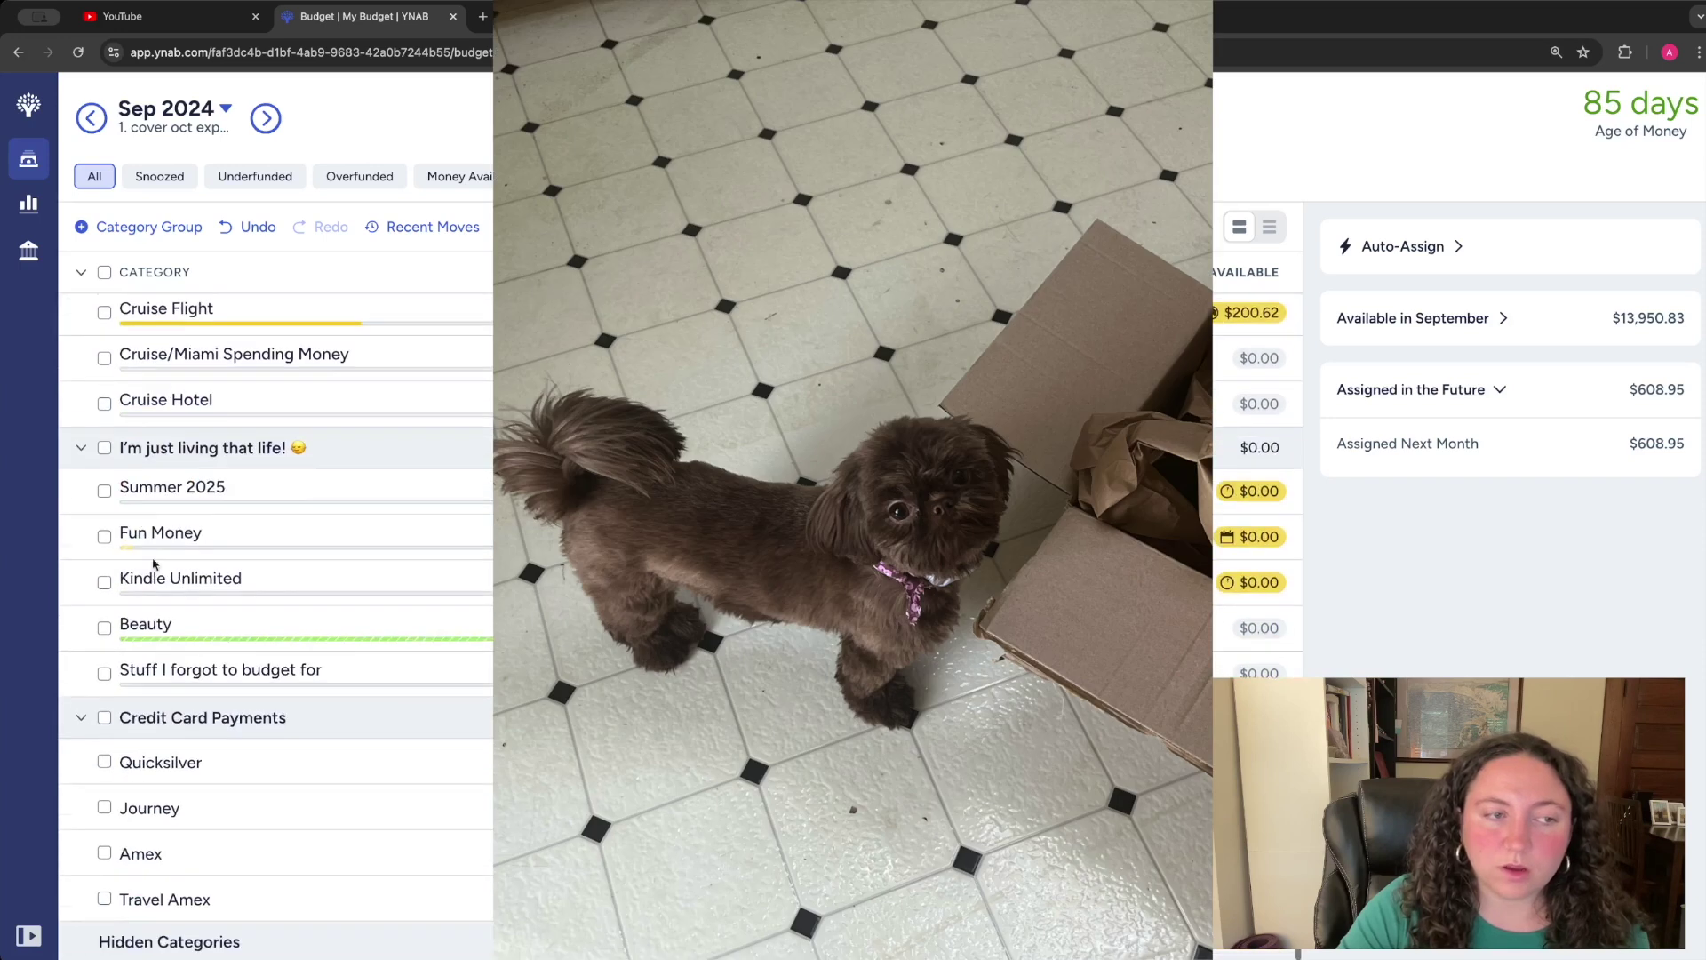
{"action": "left_click", "coordinate": [83, 271]}
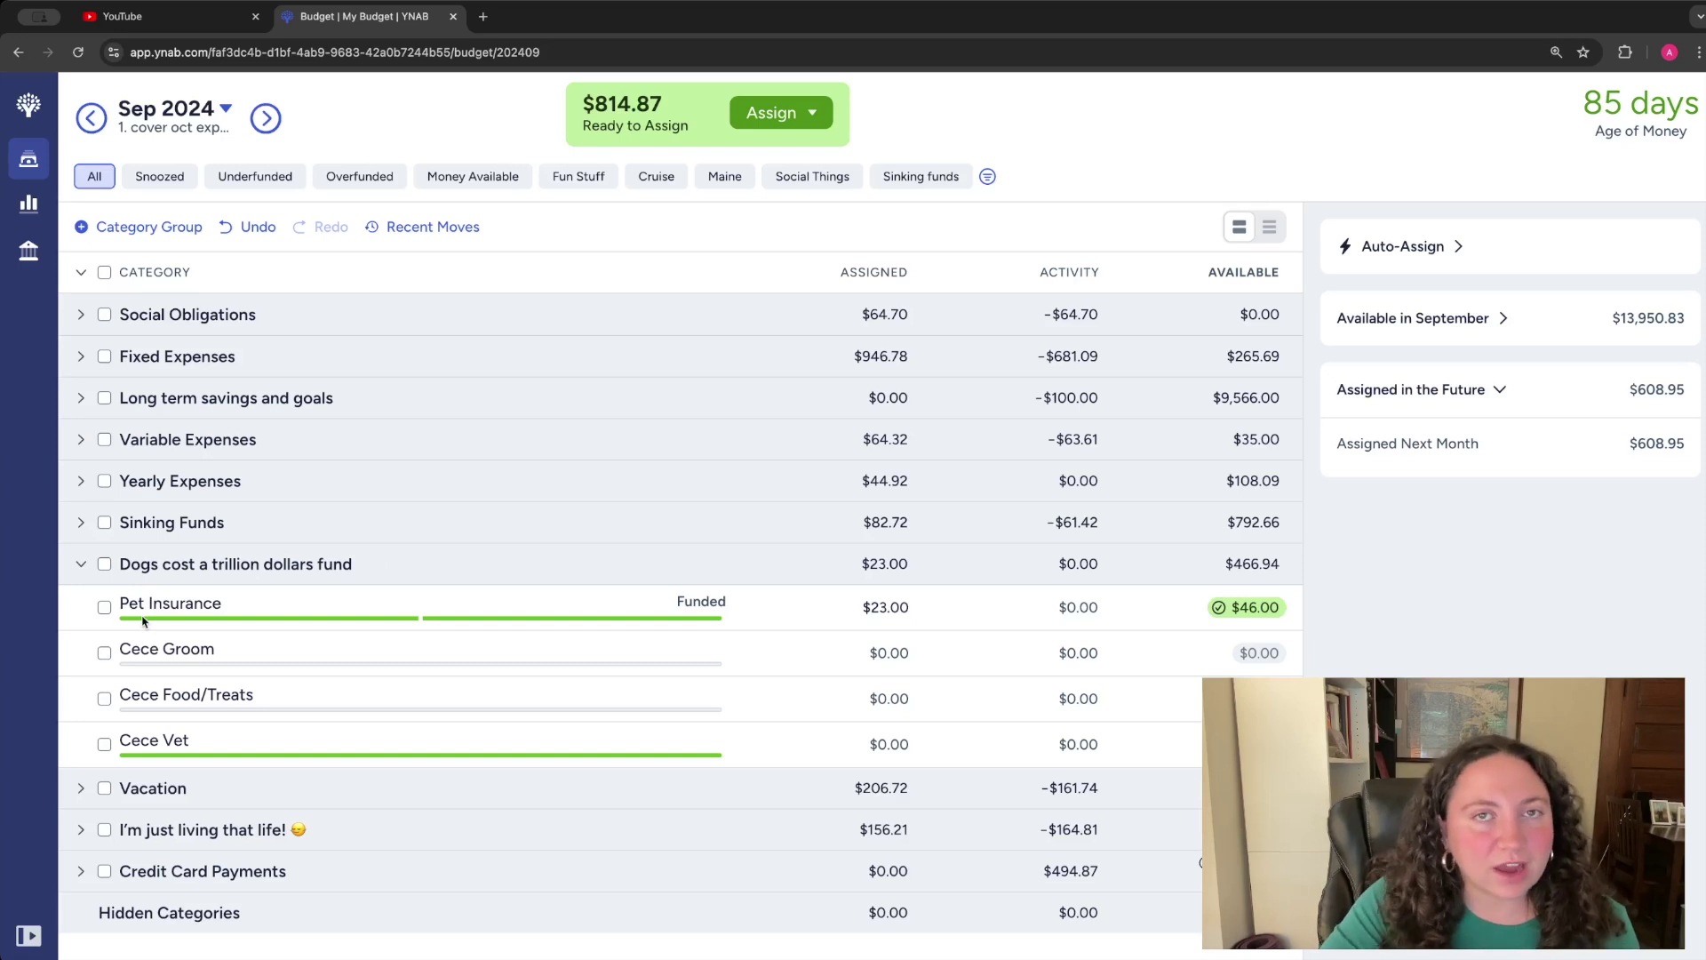
- Assign $23.00 to Pet Insurance in the October budget
{"action": "left_click", "coordinate": [198, 612]}
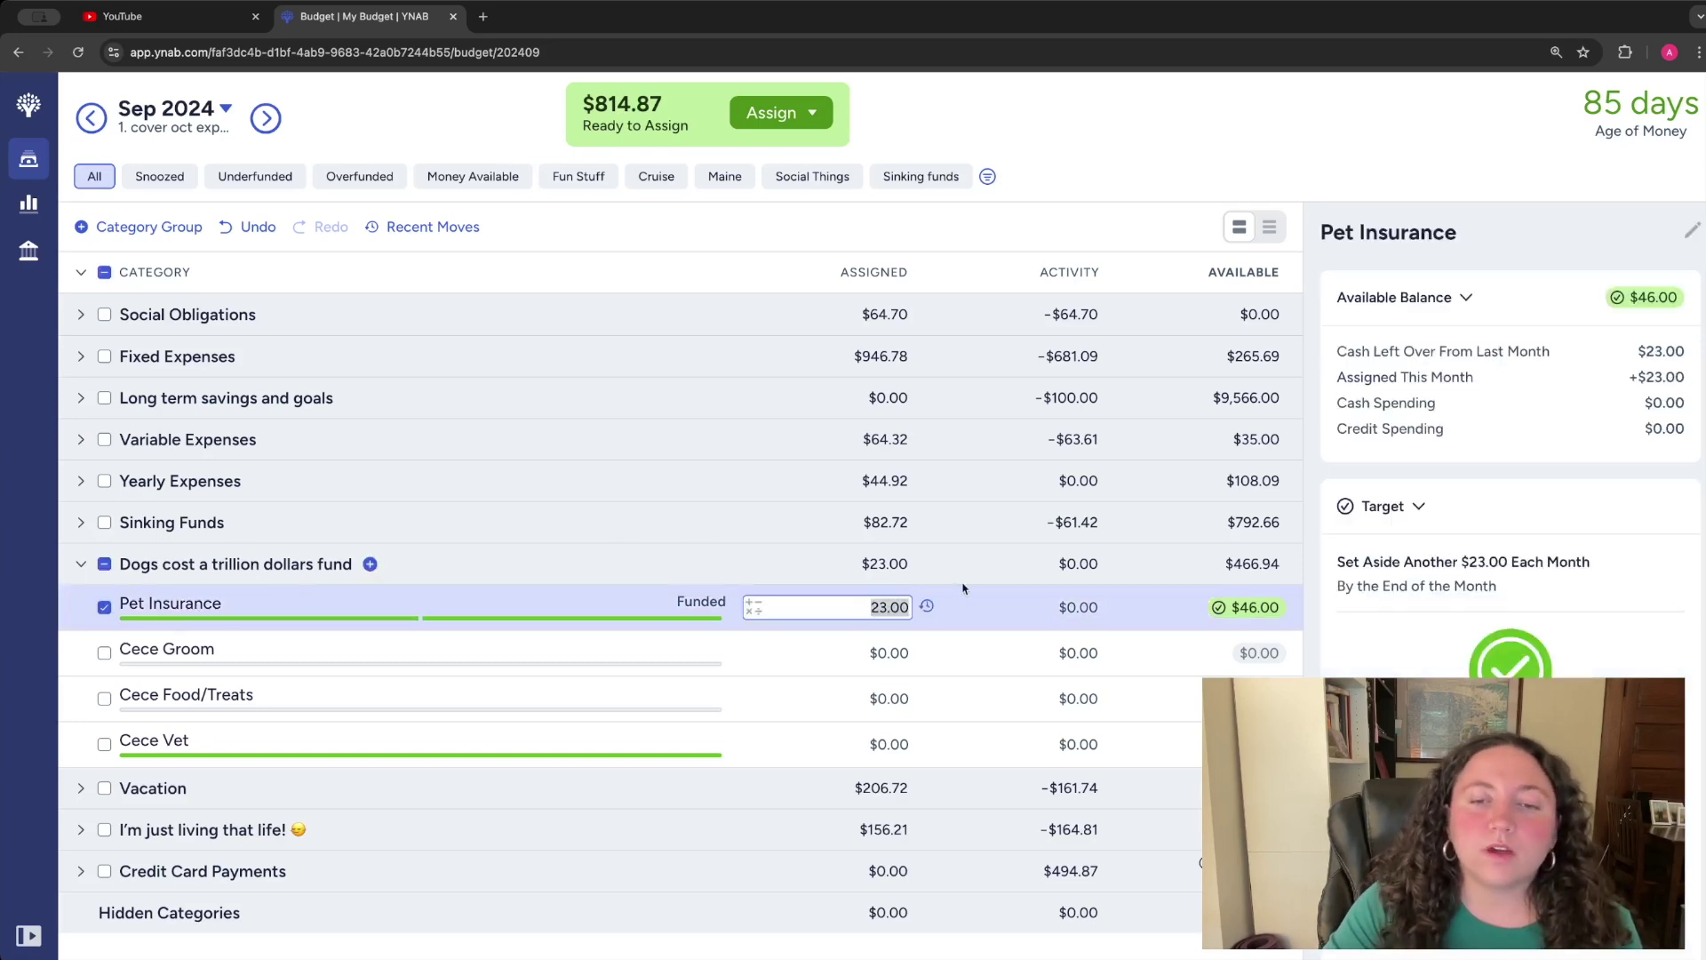
{"action": "left_click", "coordinate": [267, 120]}
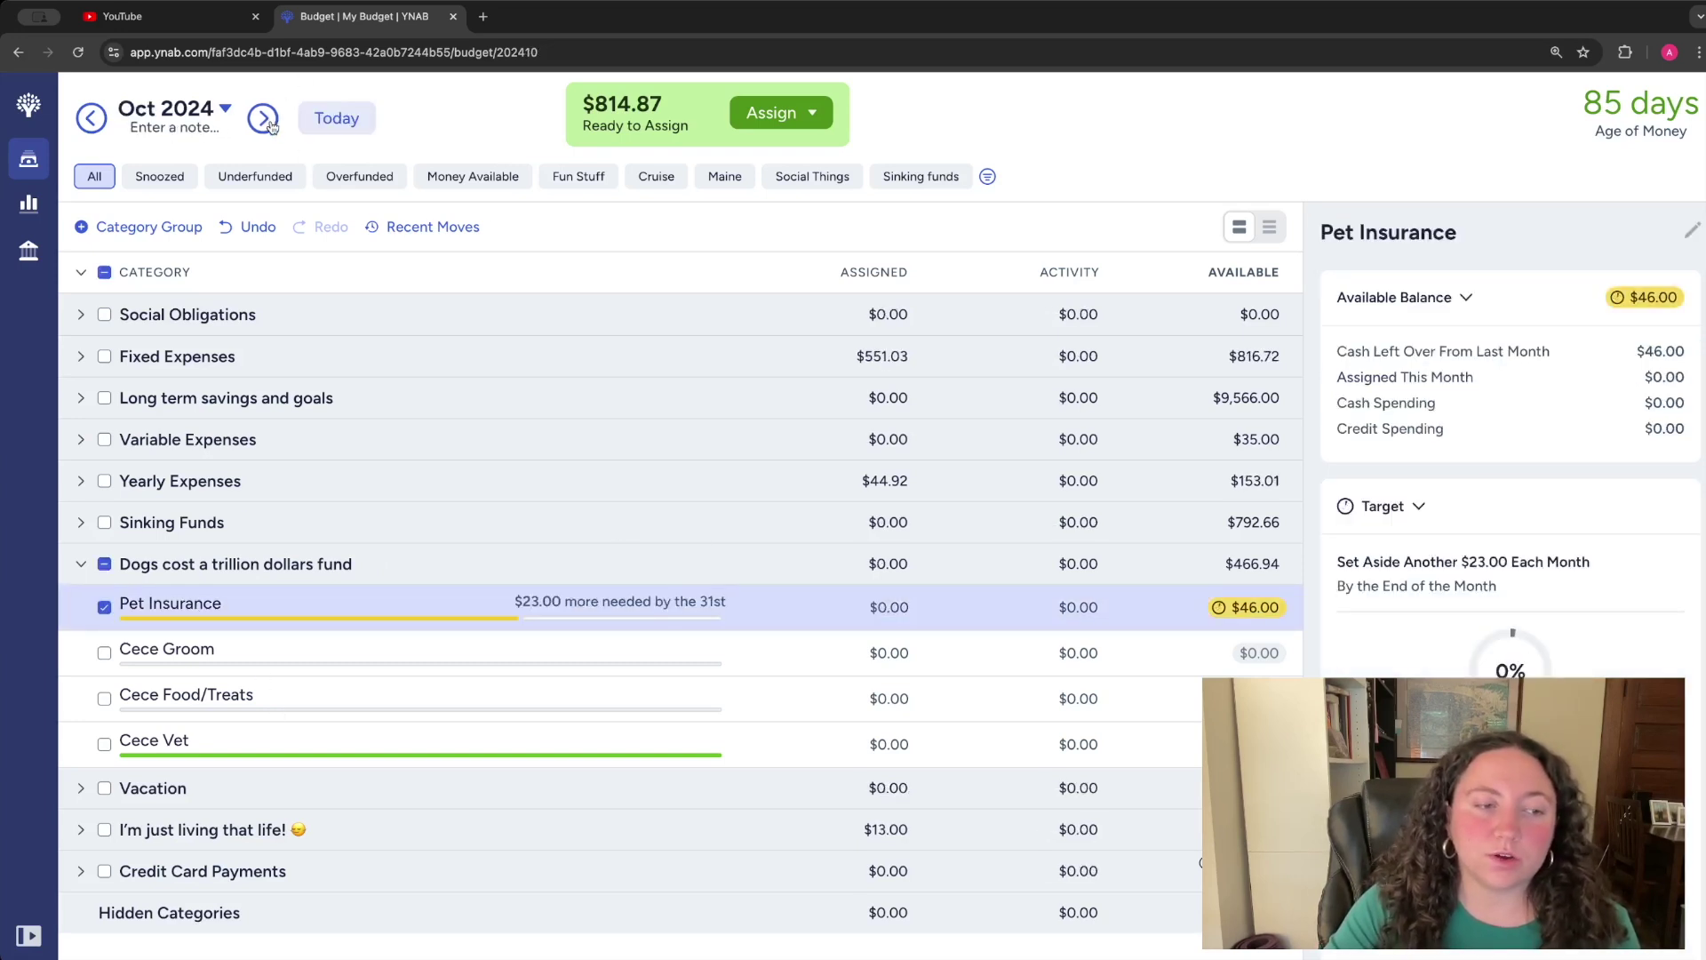
{"action": "left_click", "coordinate": [852, 603]}
{"action": "type", "text": "23"}
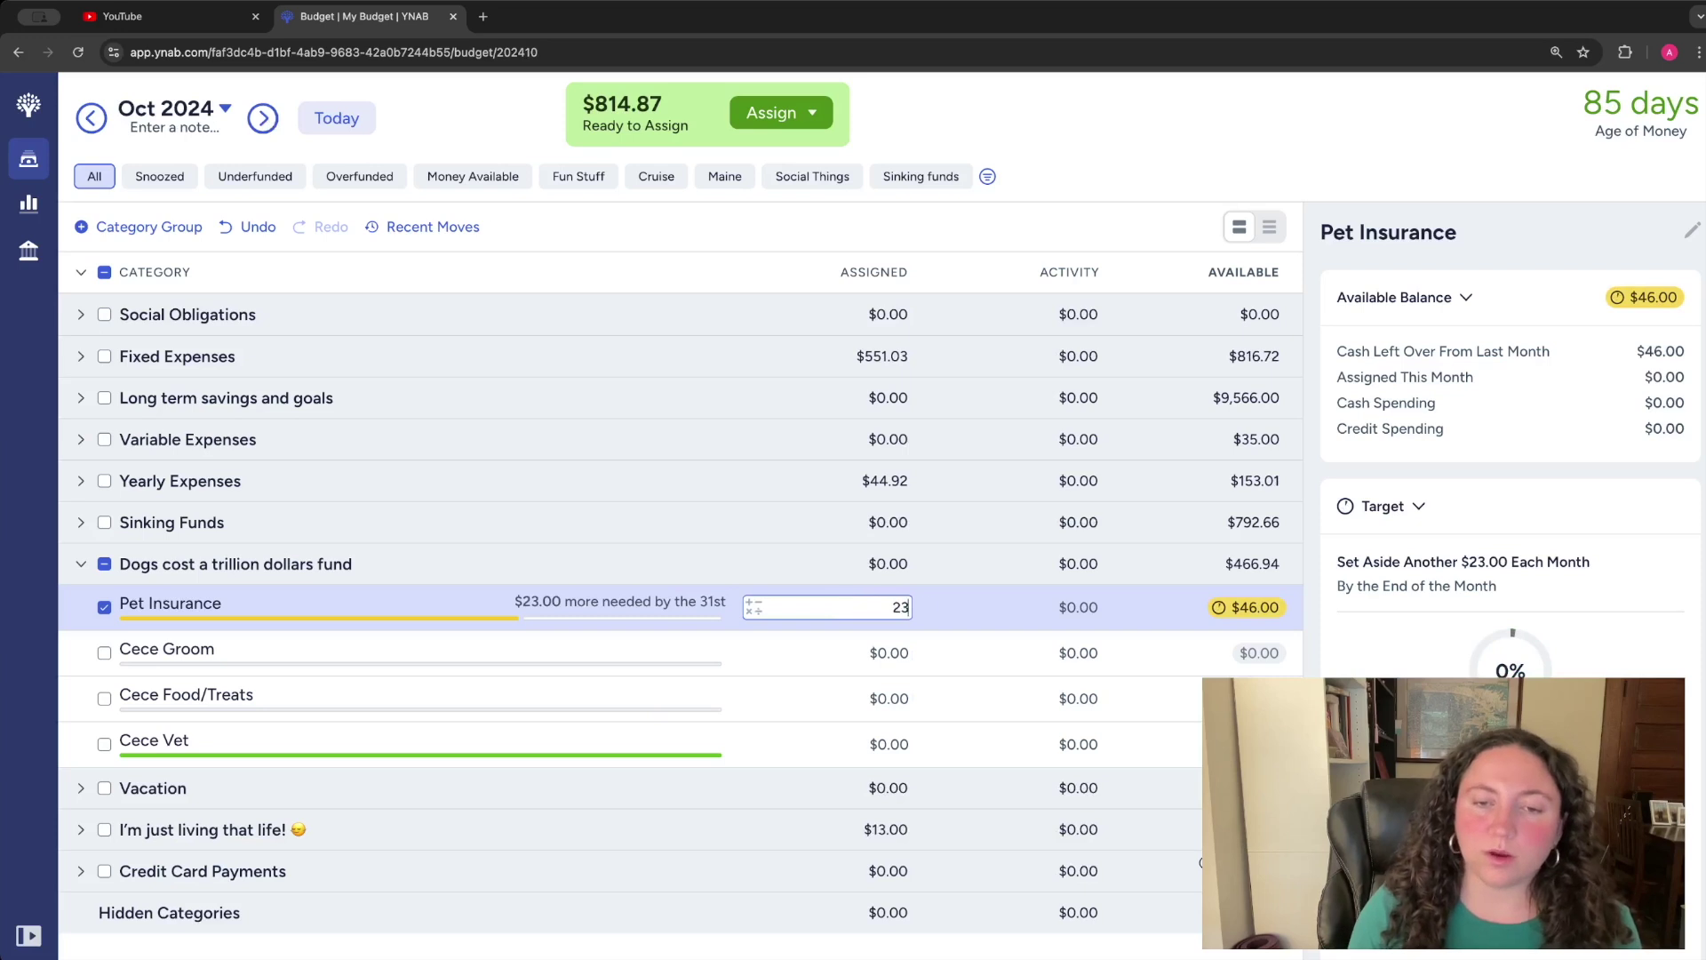
{"action": "key", "text": "Return"}
- Return to September and create a monthly target of $42.50 (85/2) for the Cece Groom category
{"action": "left_click", "coordinate": [91, 117]}
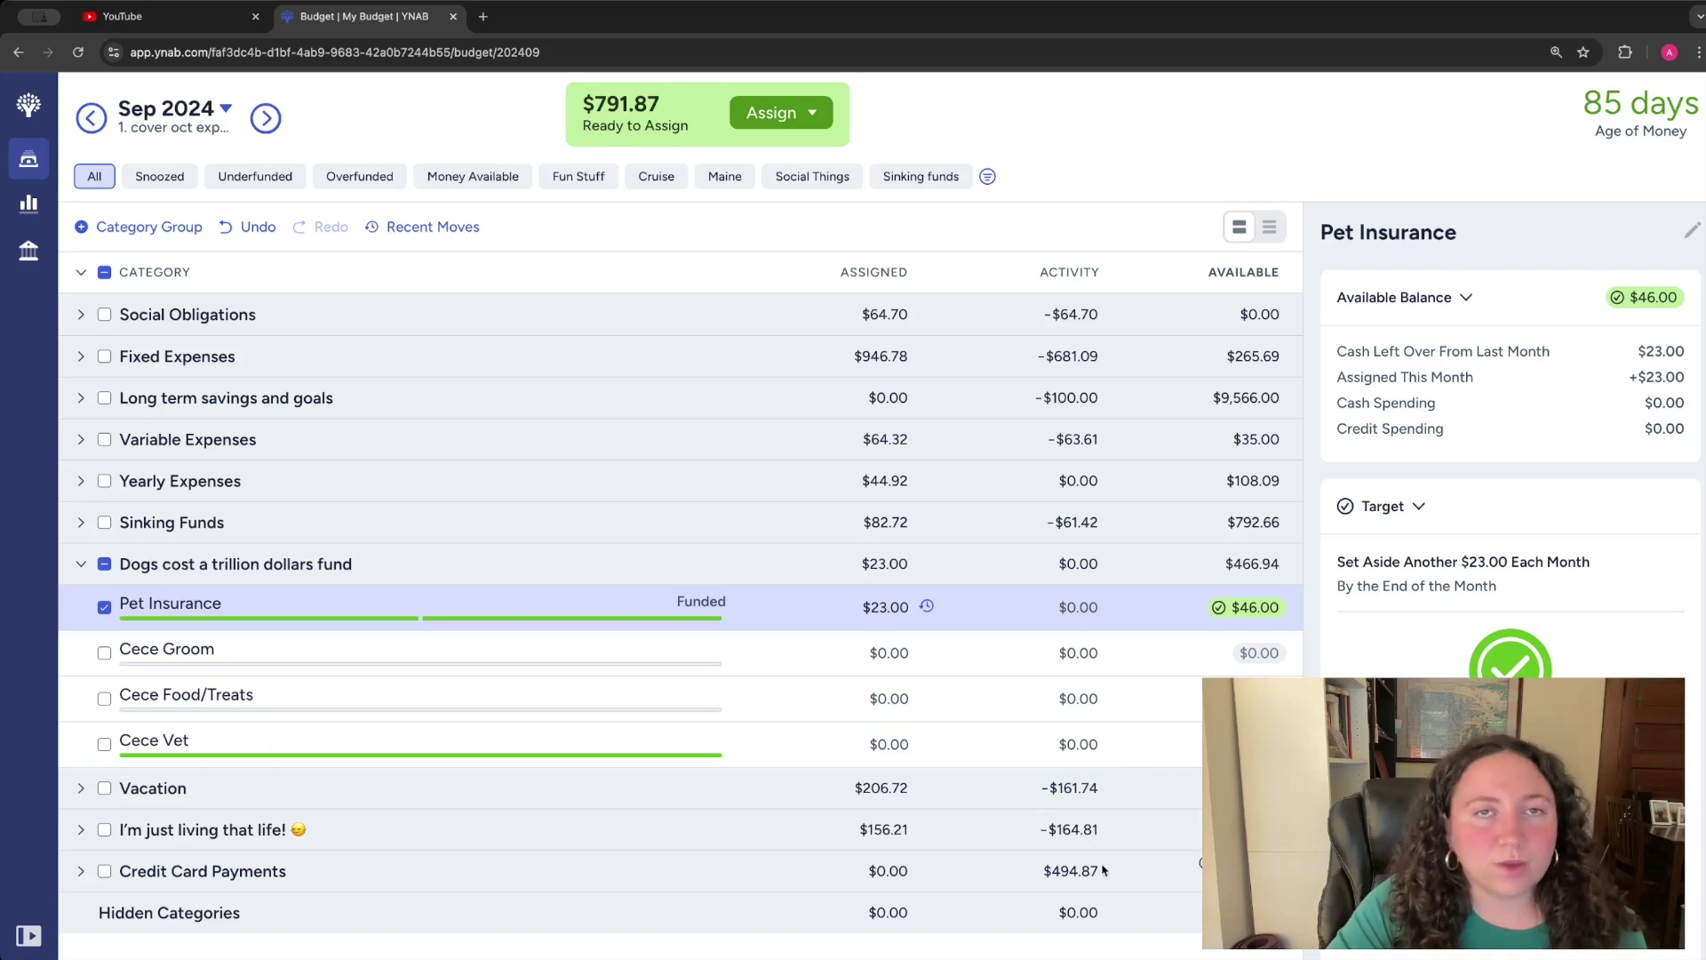
{"action": "left_click", "coordinate": [418, 658]}
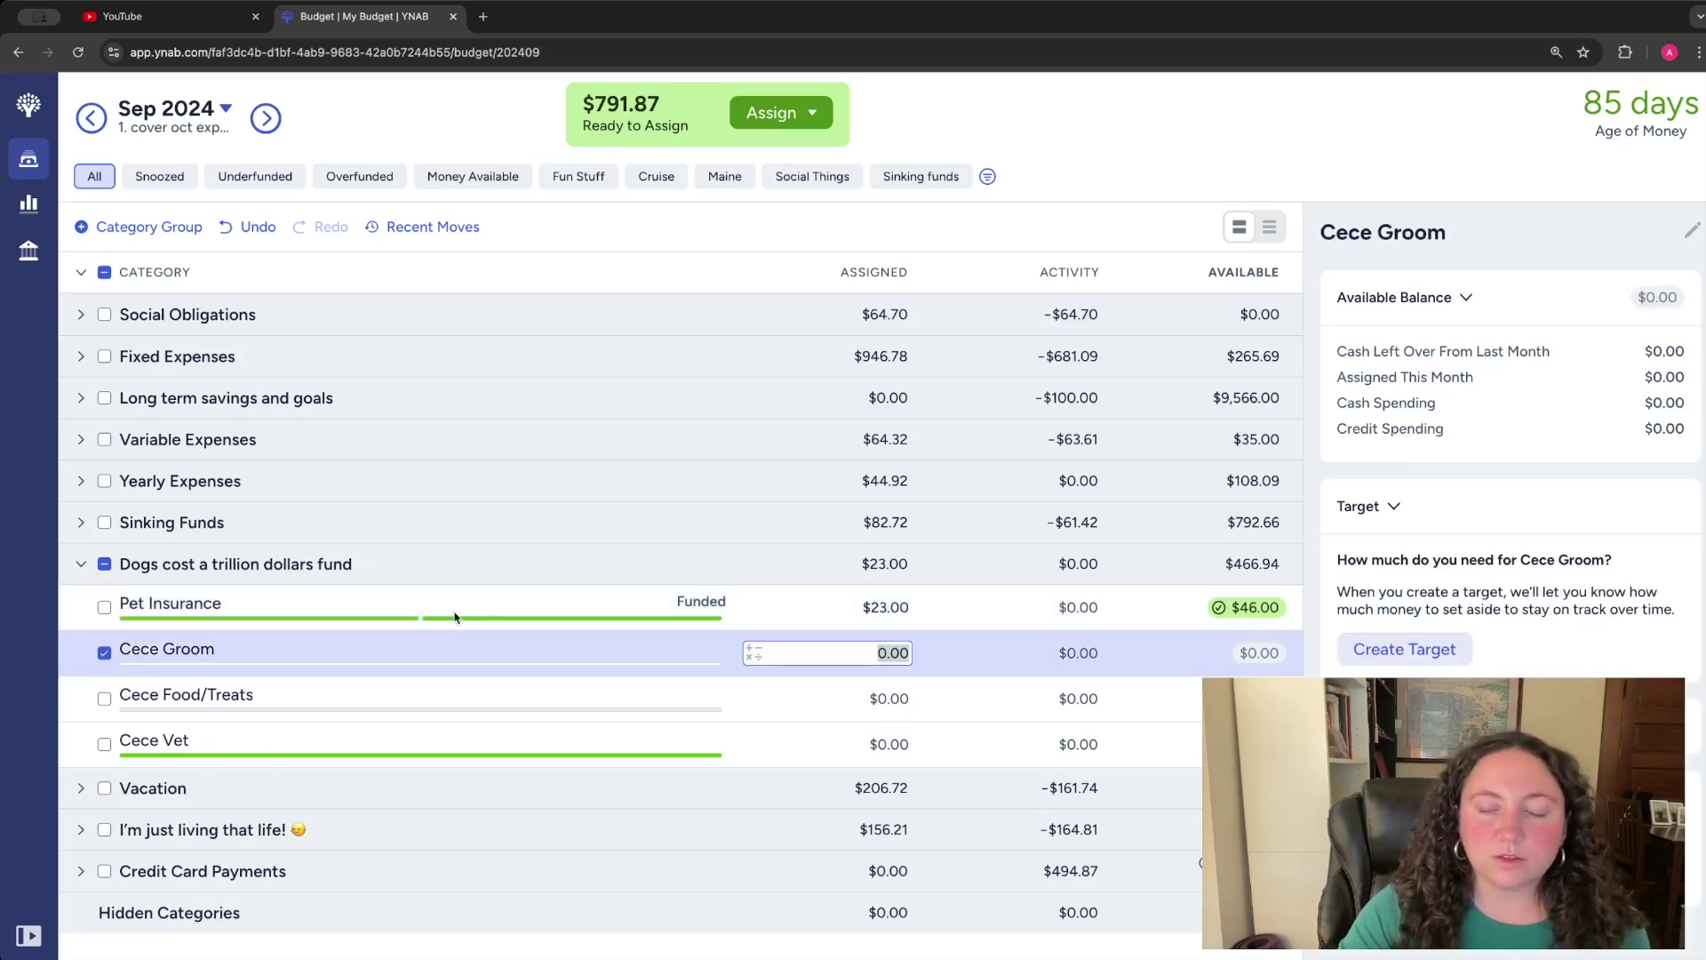
{"action": "left_click", "coordinate": [1691, 230]}
{"action": "left_click", "coordinate": [1662, 342]}
{"action": "left_click", "coordinate": [1454, 649]}
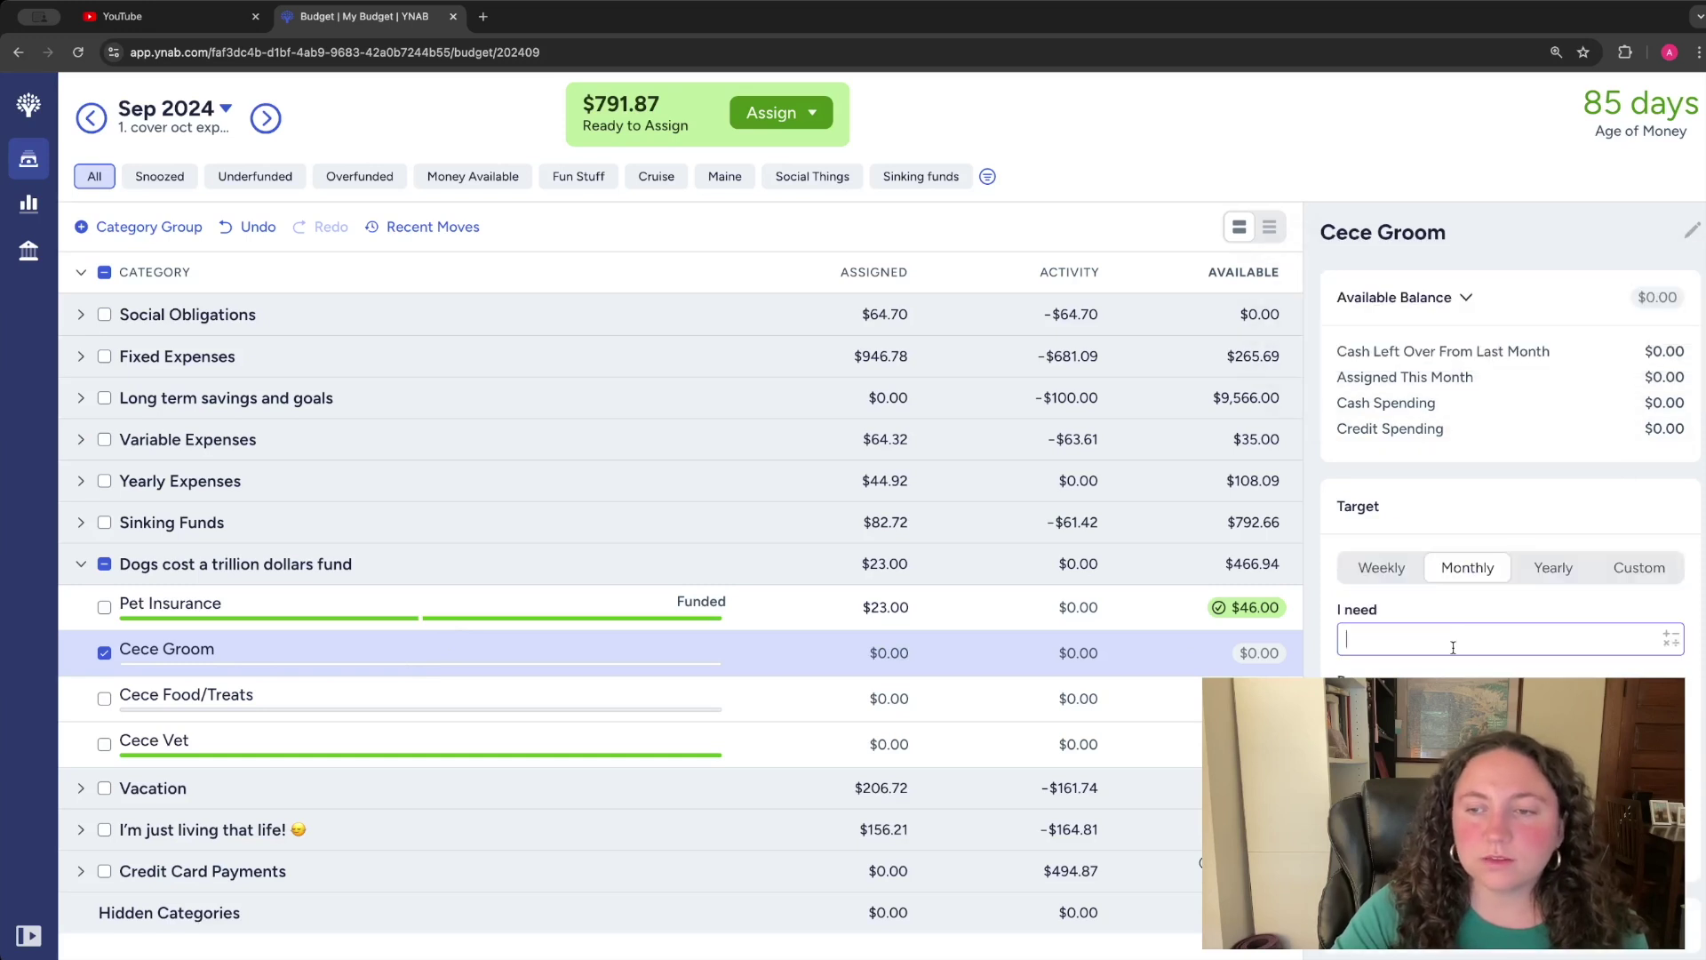
{"action": "type", "text": "8"}
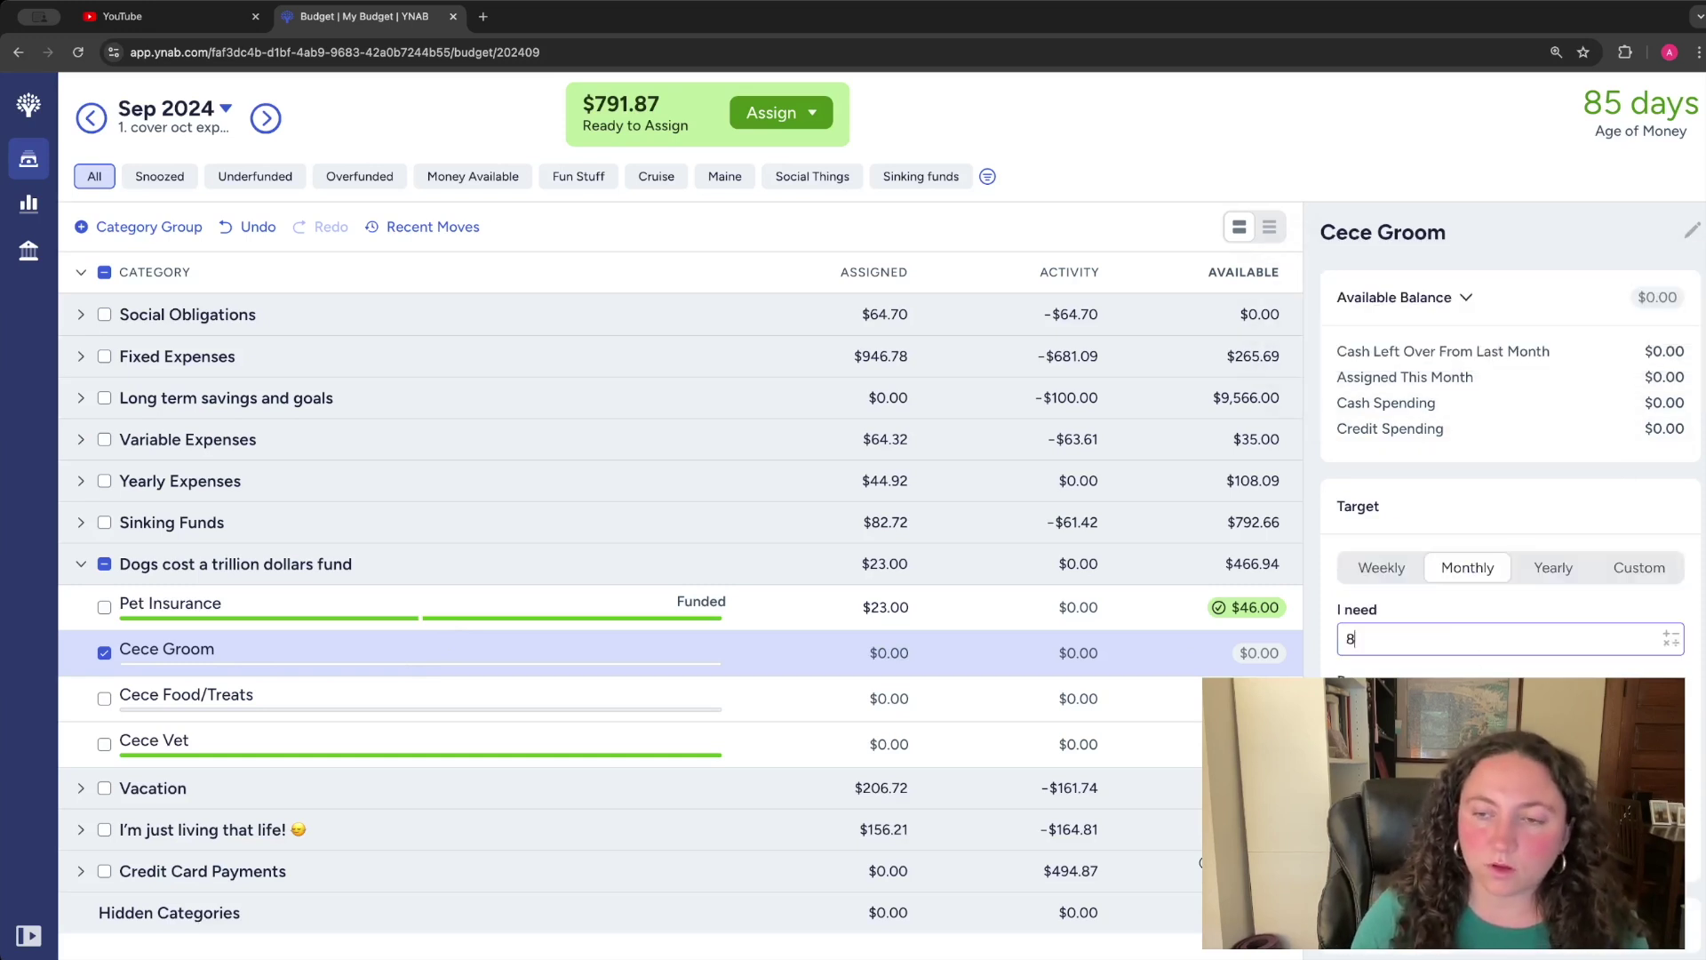
{"action": "type", "text": "5/2"}
{"action": "key", "text": "Return"}
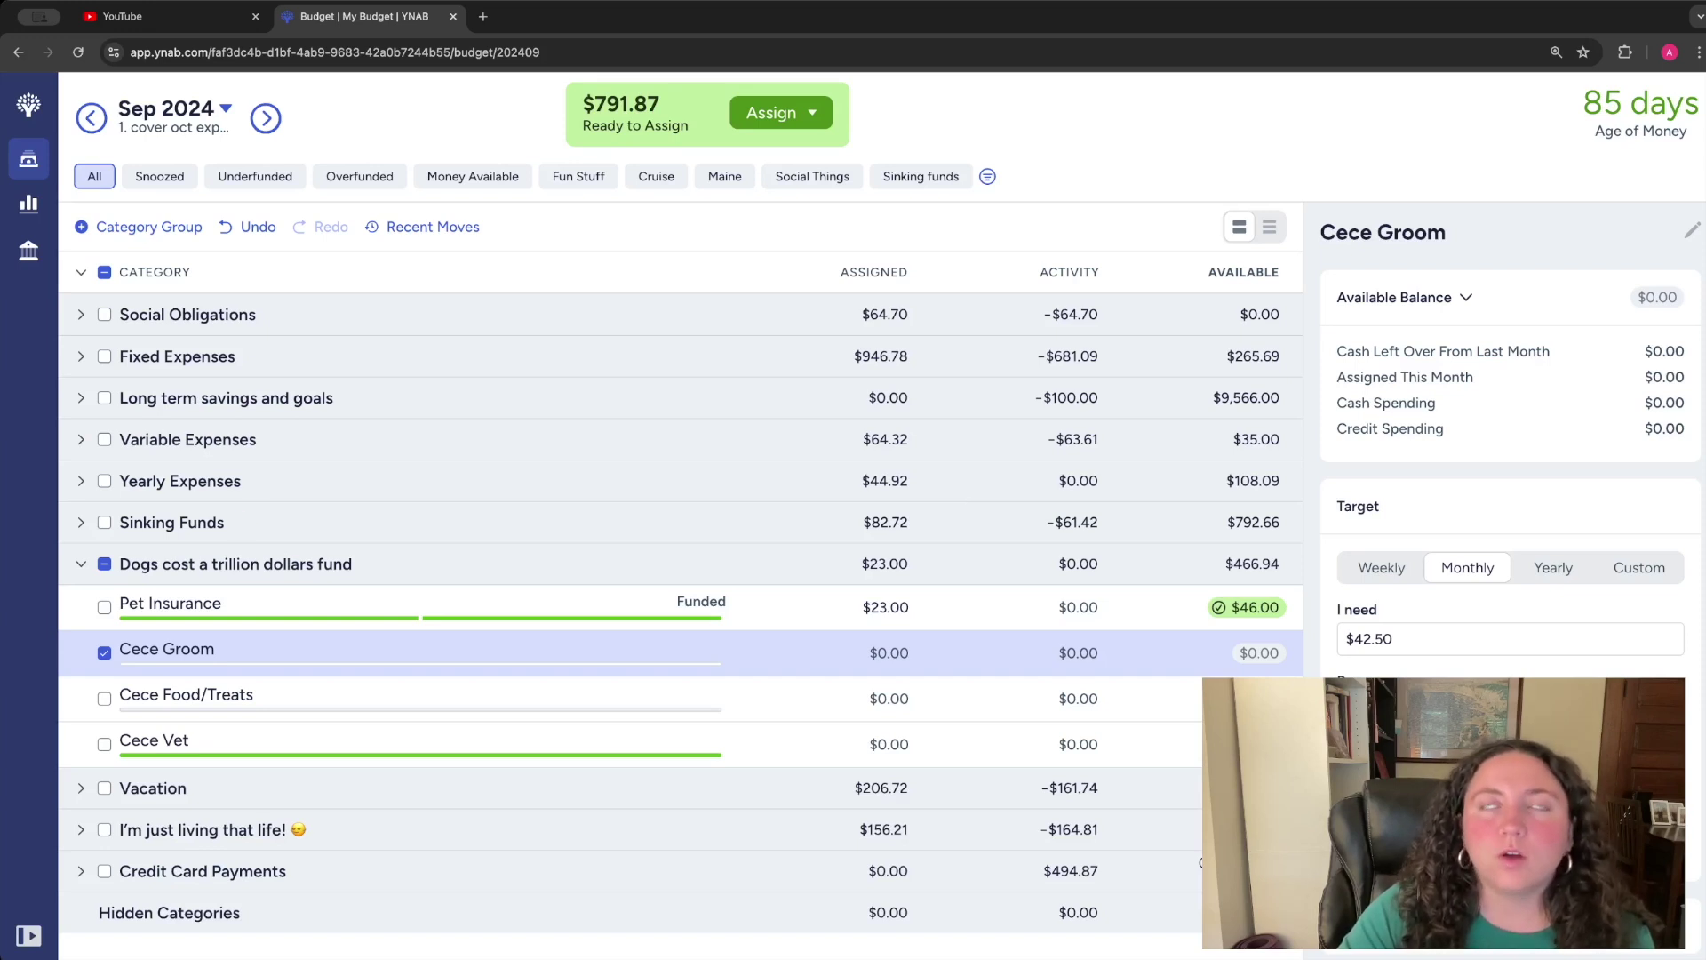
{"action": "key", "text": "Return"}
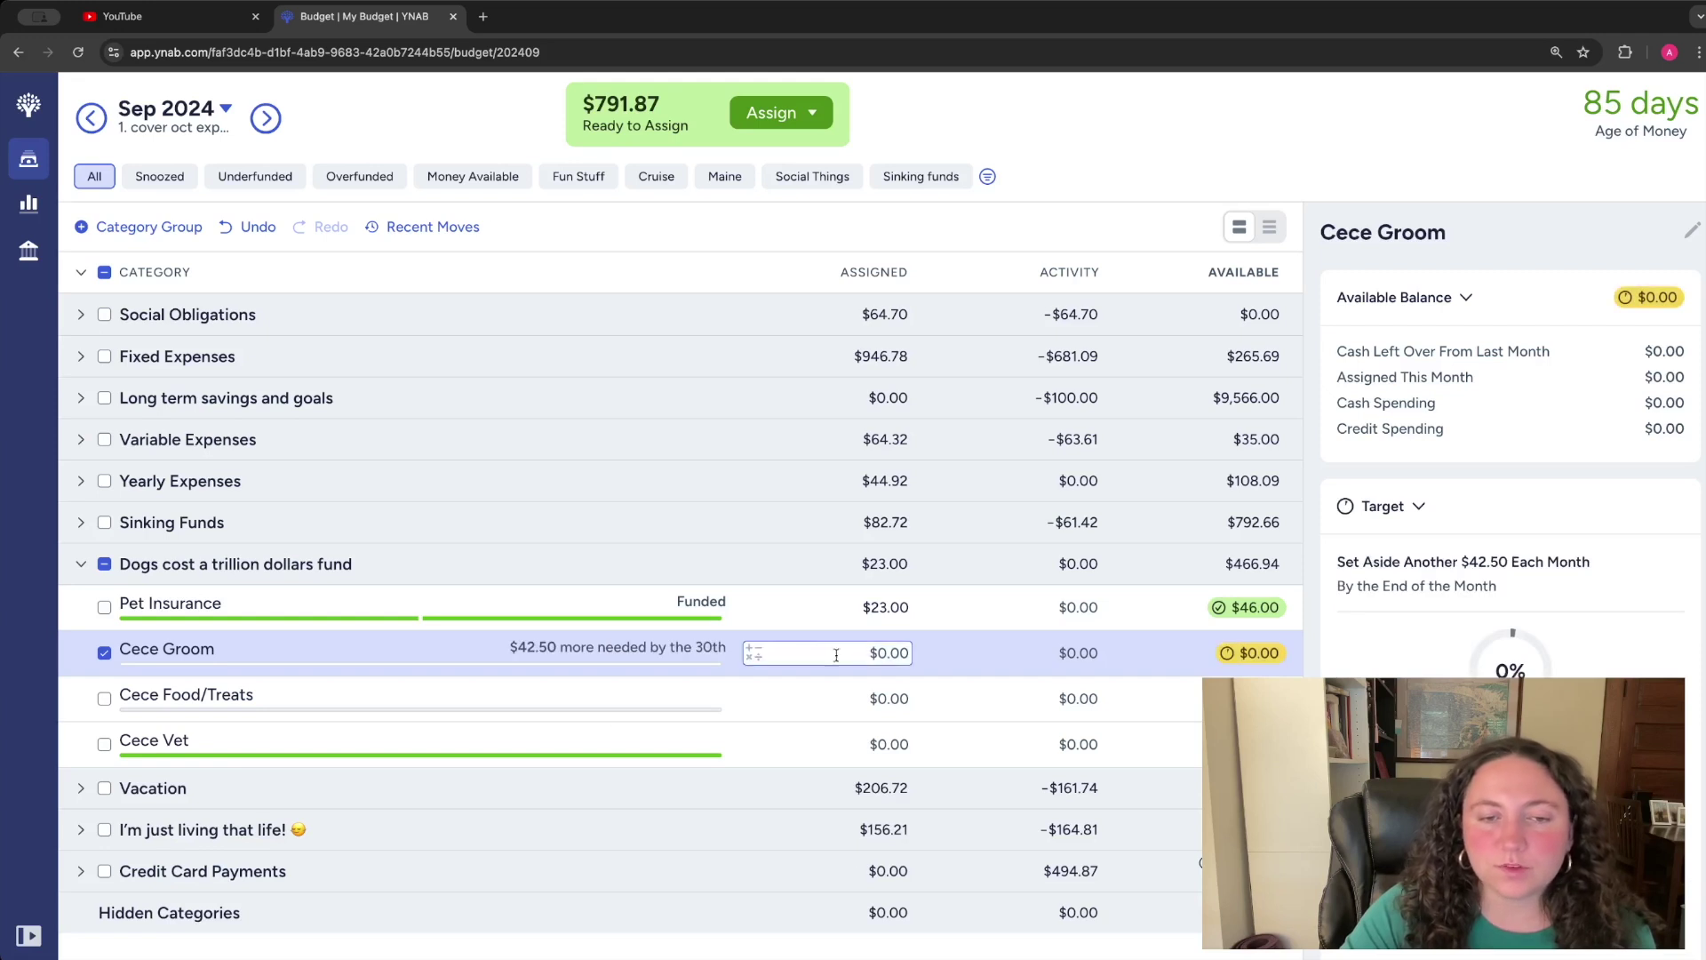
{"action": "type", "text": "42.5="}
{"action": "type", "text": "2"}
{"action": "key", "text": "Return"}
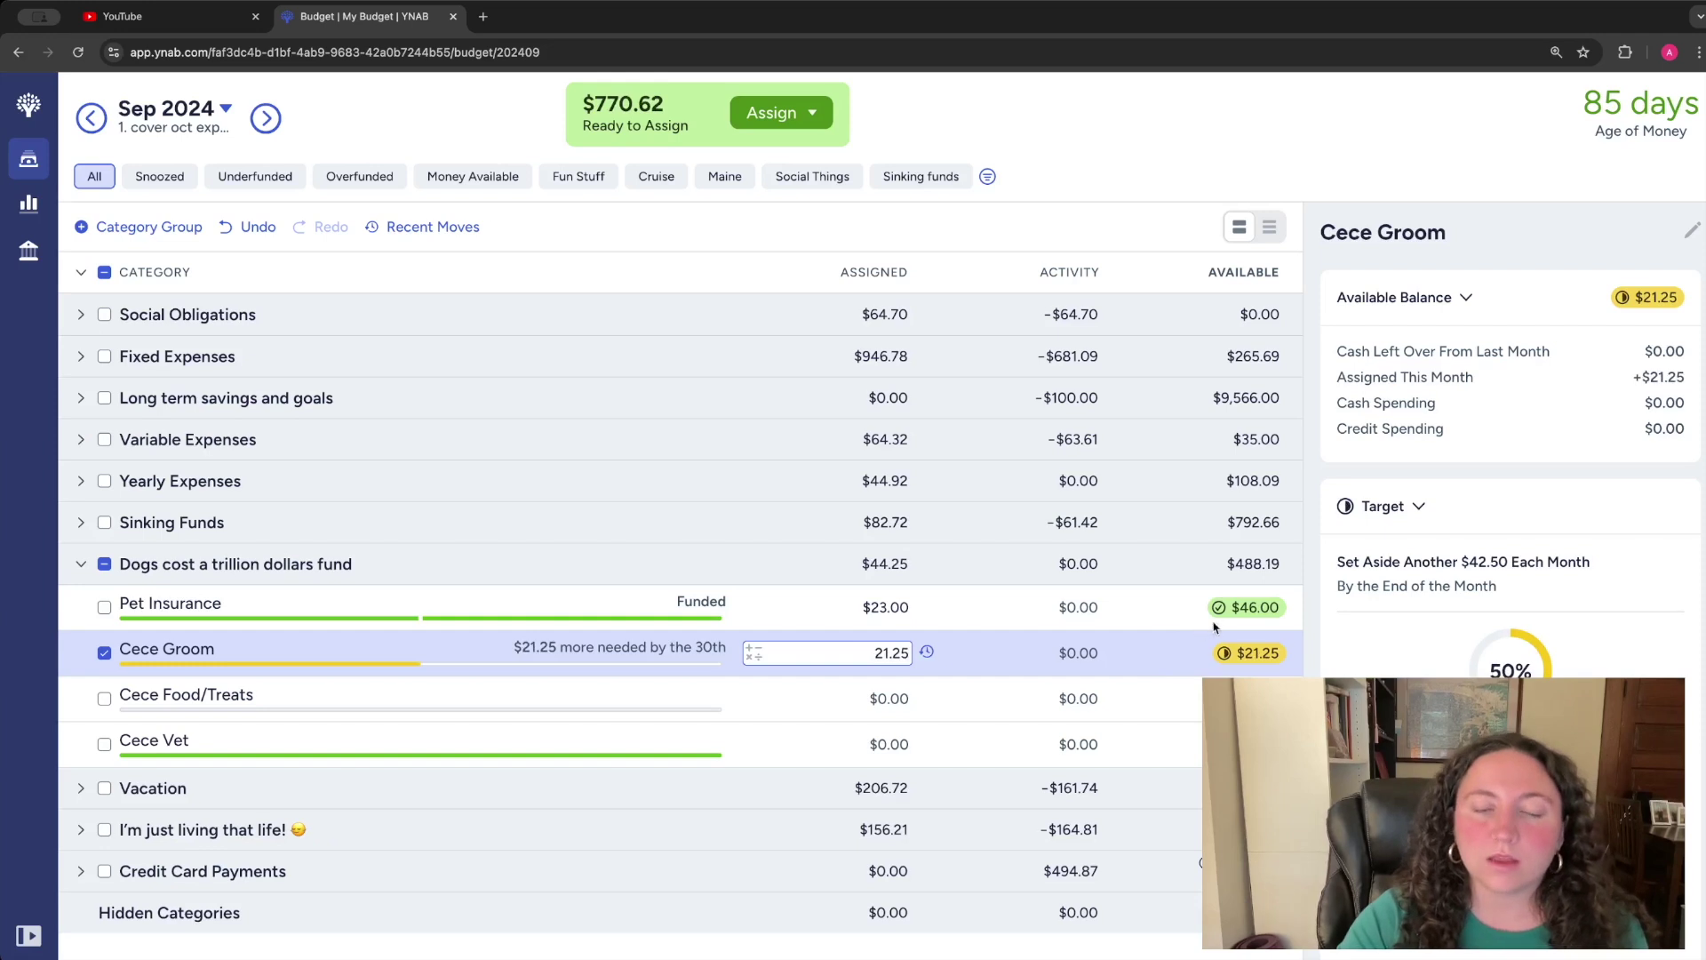
- Assign $100.00 to Cece Vet for September and clear the category selection
{"action": "left_click", "coordinate": [893, 746]}
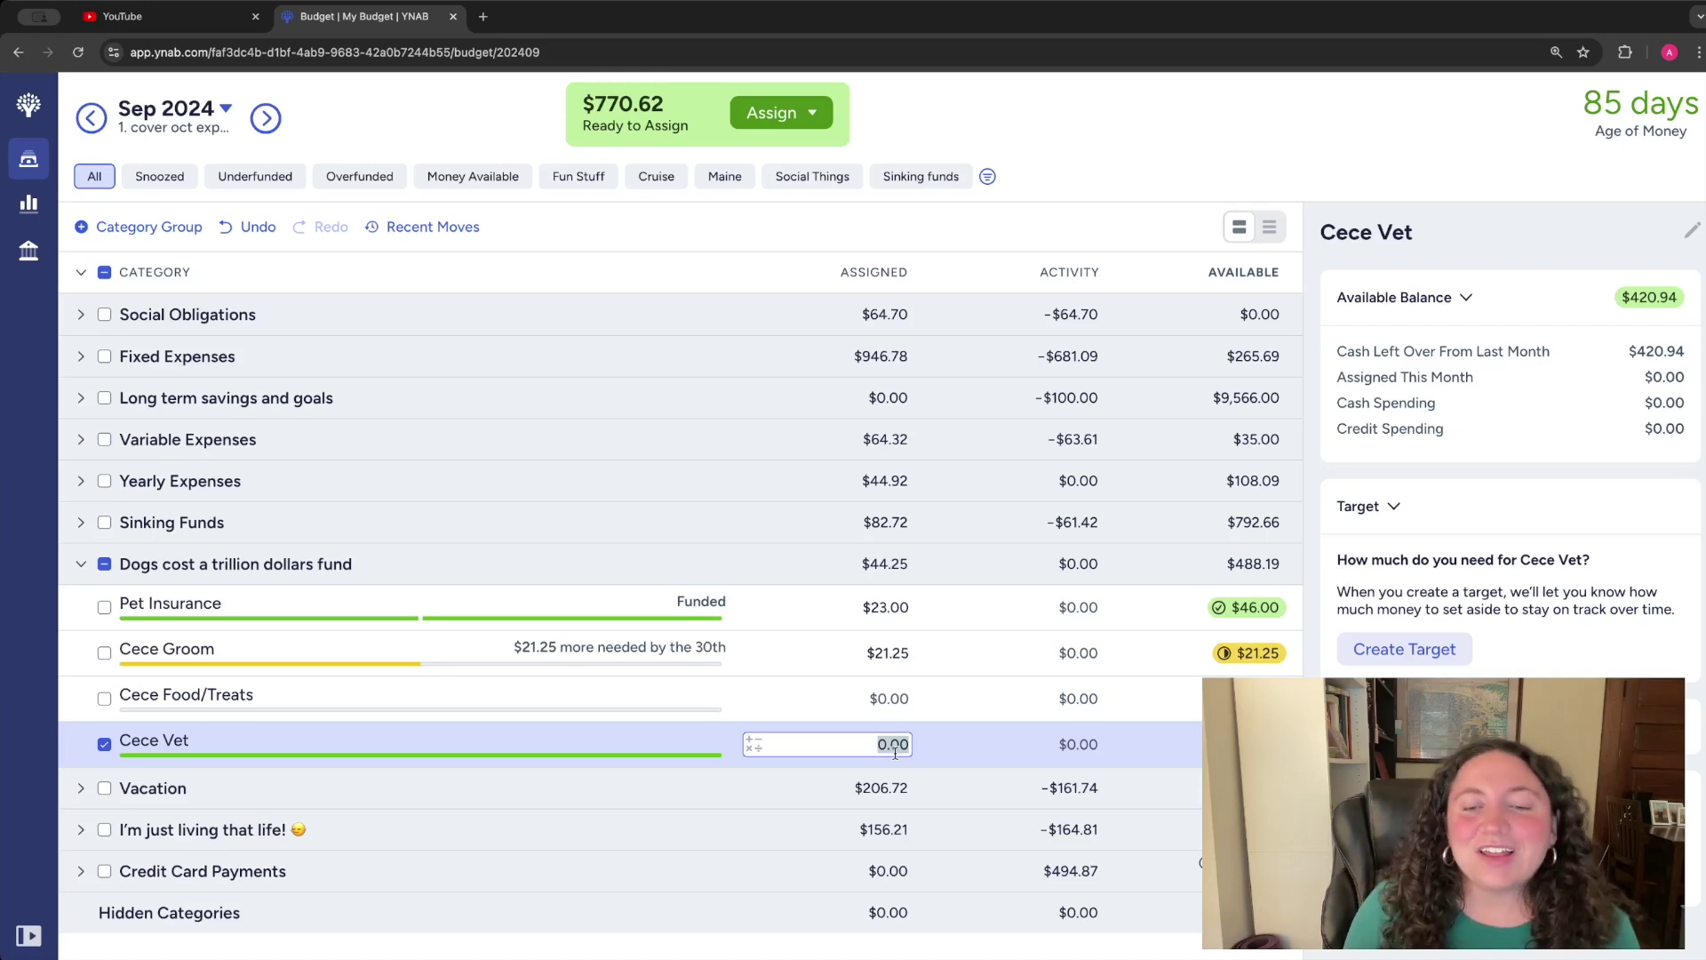
{"action": "type", "text": "100"}
{"action": "key", "text": "Return"}
{"action": "left_click", "coordinate": [132, 727]}
{"action": "left_click", "coordinate": [132, 727]}
{"action": "key", "text": "Escape"}
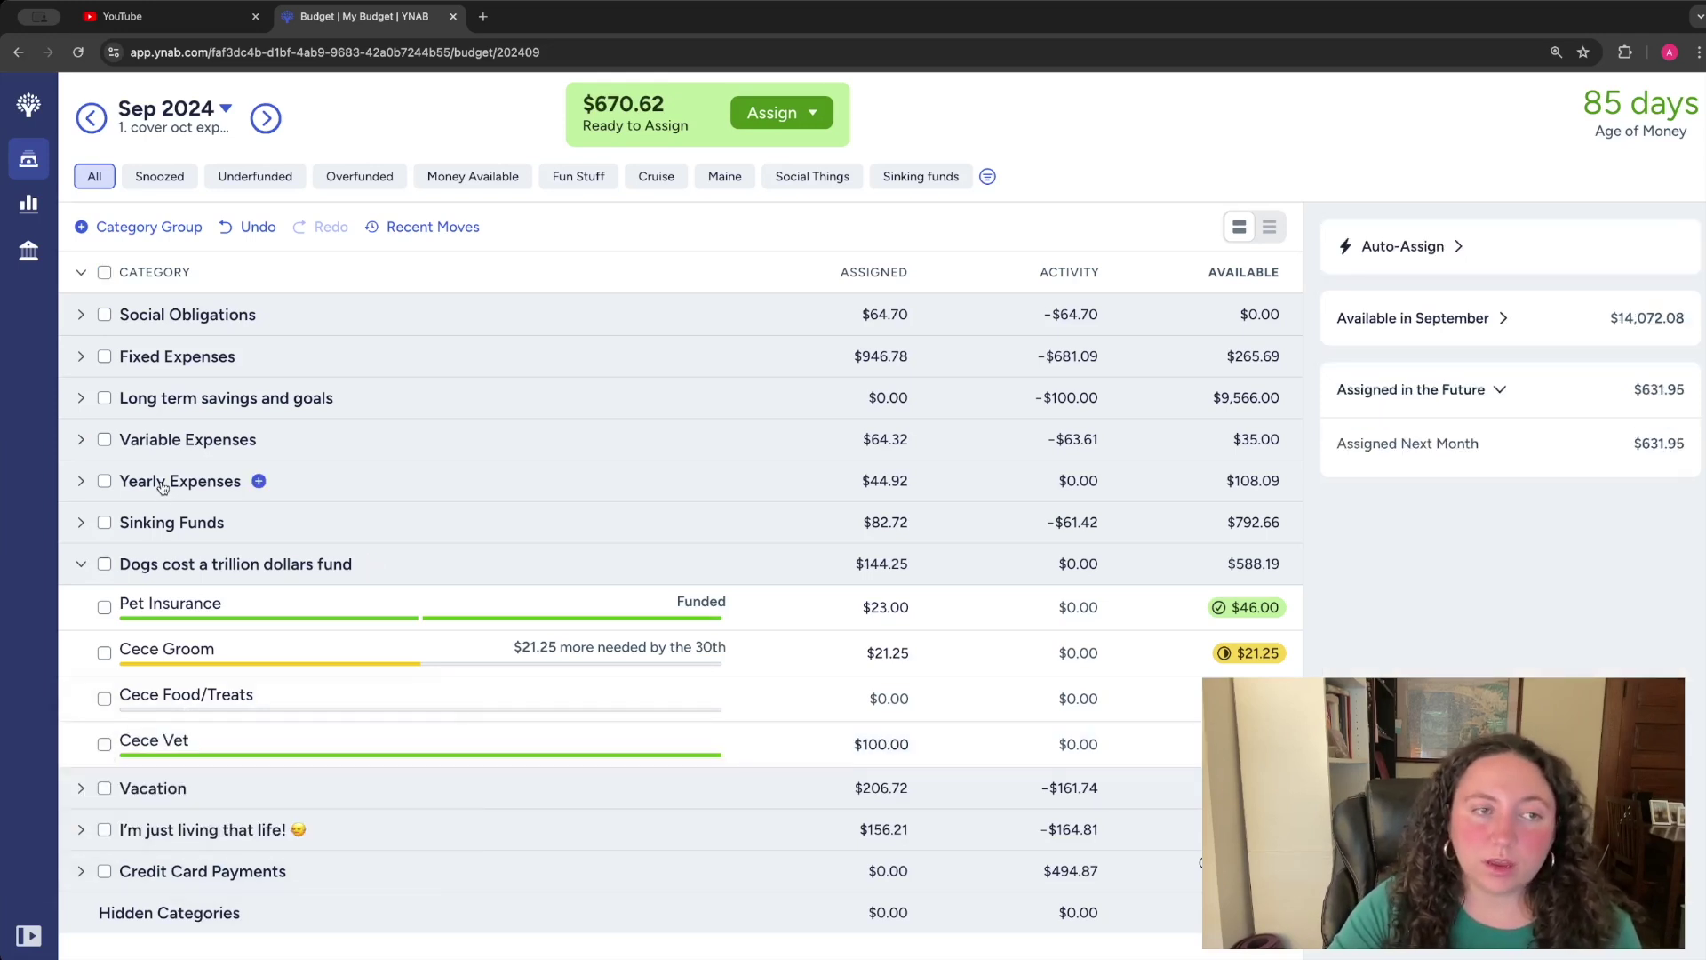
- Look through the Vacation, dog fund and Sinking Funds groups in September, leaving all groups collapsed
{"action": "left_click", "coordinate": [86, 273]}
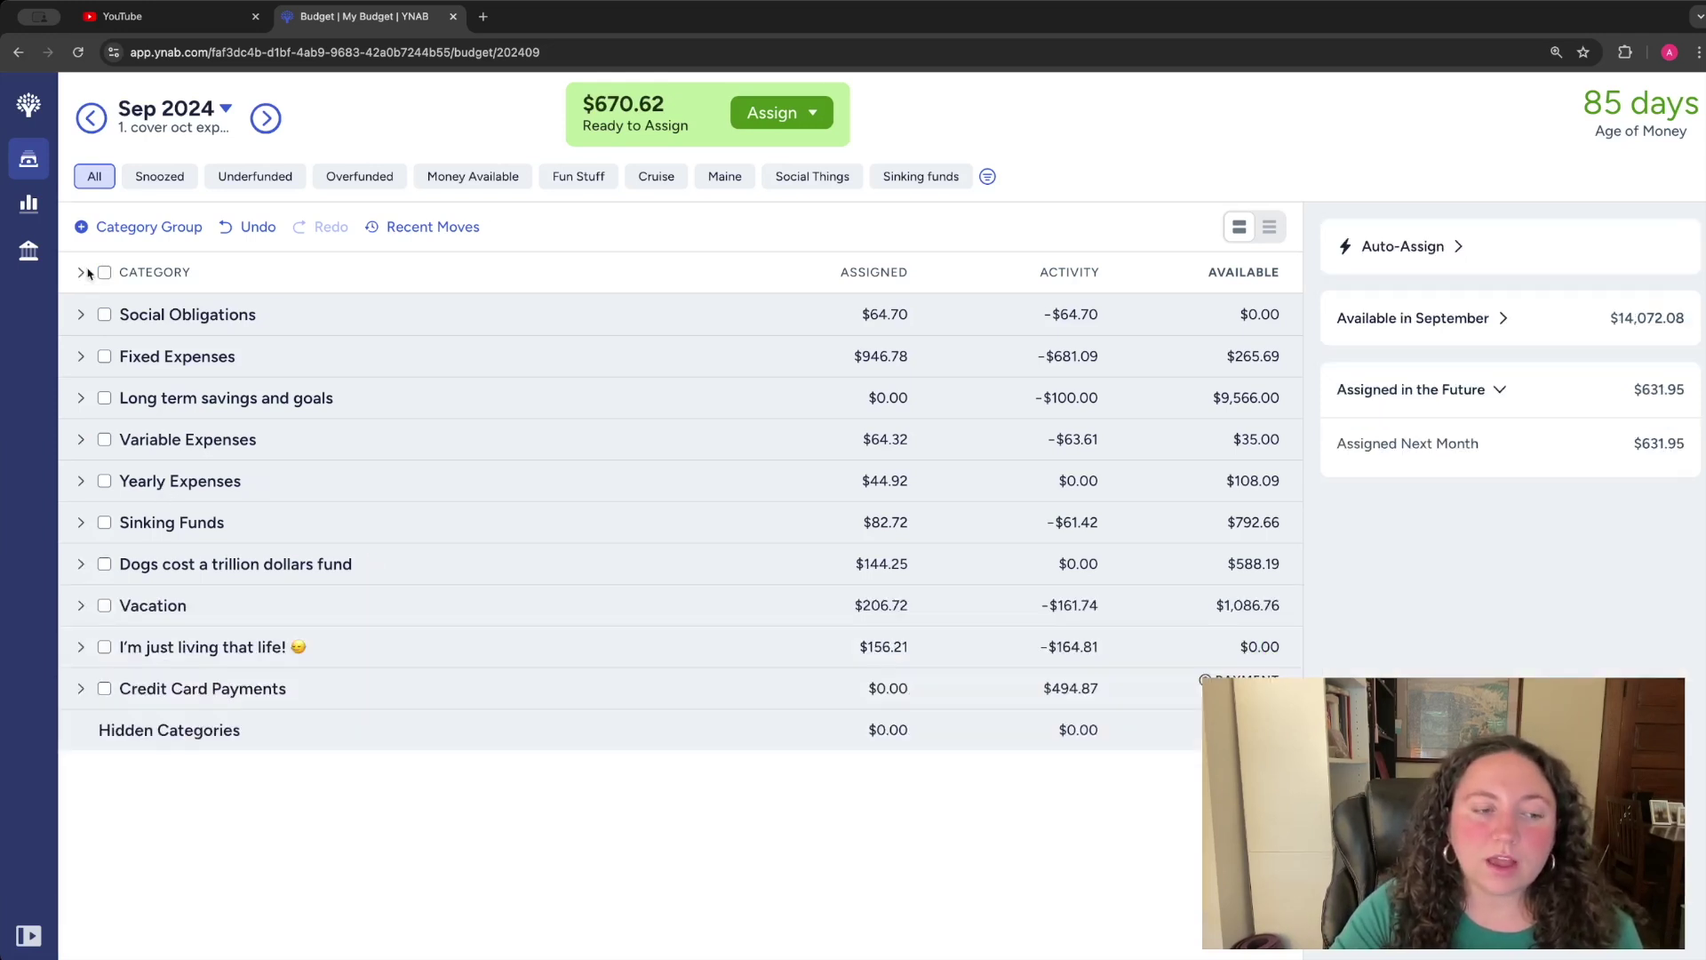
{"action": "left_click", "coordinate": [82, 605]}
{"action": "left_click", "coordinate": [82, 605]}
{"action": "left_click", "coordinate": [80, 566]}
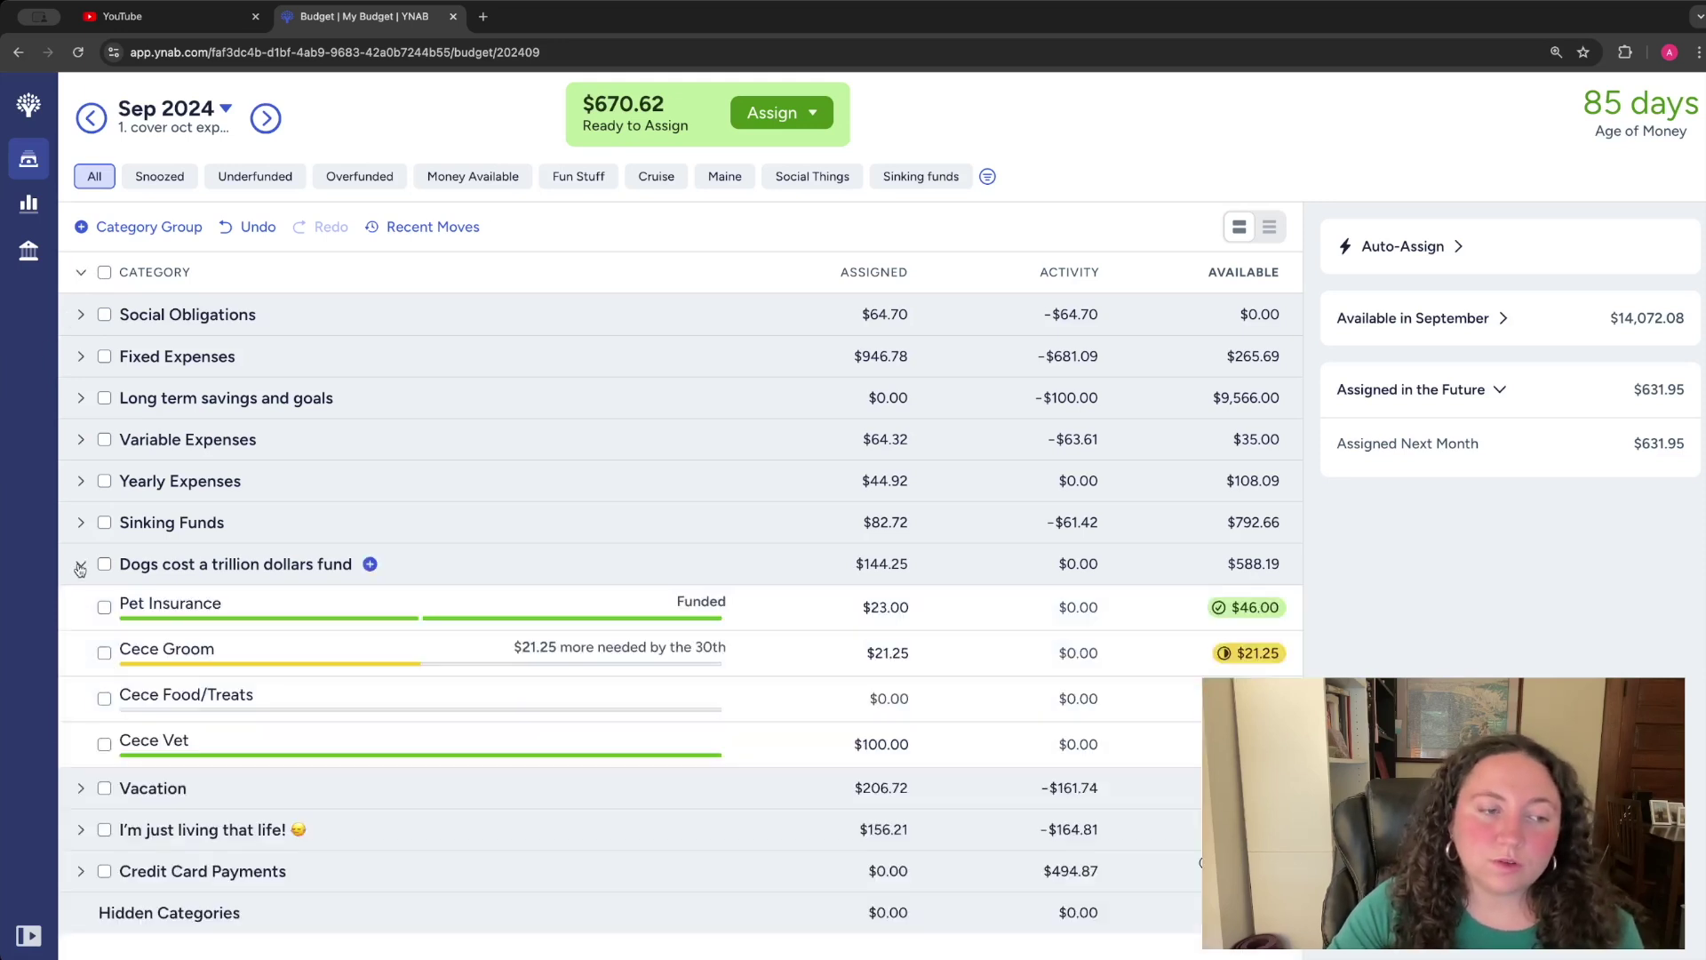
{"action": "left_click", "coordinate": [81, 523]}
{"action": "left_click", "coordinate": [81, 523]}
{"action": "left_click", "coordinate": [81, 276]}
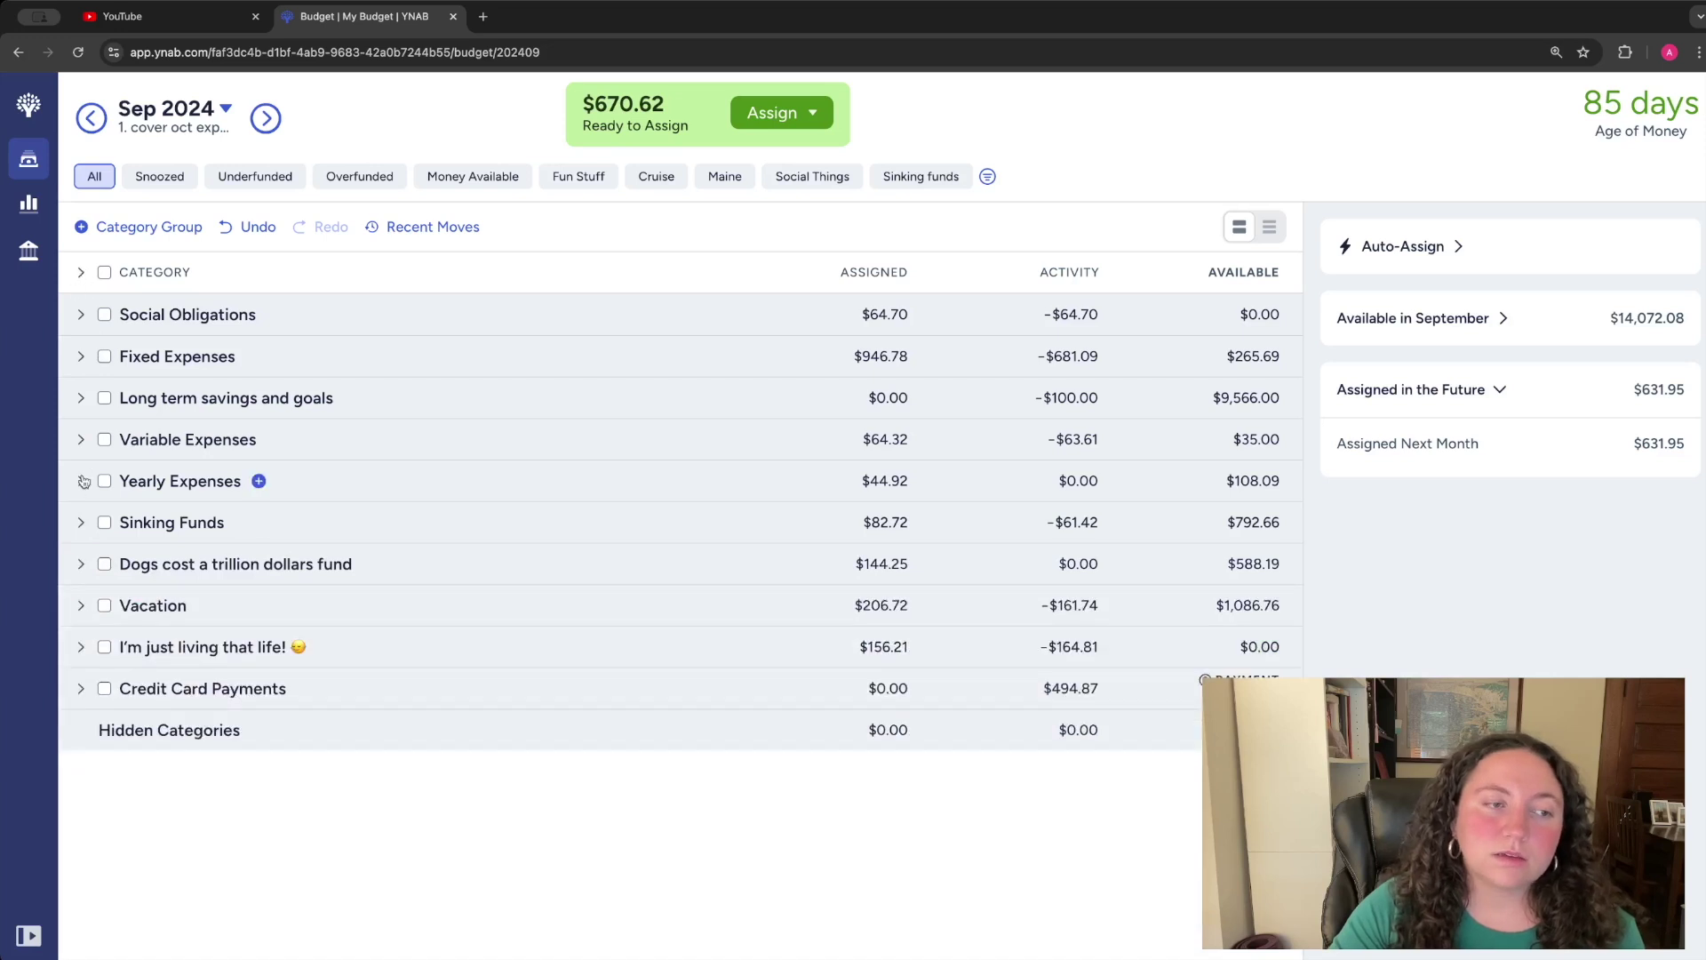
- Check the list of funding priorities in the September note and close it unchanged
{"action": "left_click", "coordinate": [176, 129]}
{"action": "left_click_drag", "start_coordinate": [76, 232], "coordinate": [149, 231]}
{"action": "left_click", "coordinate": [219, 216]}
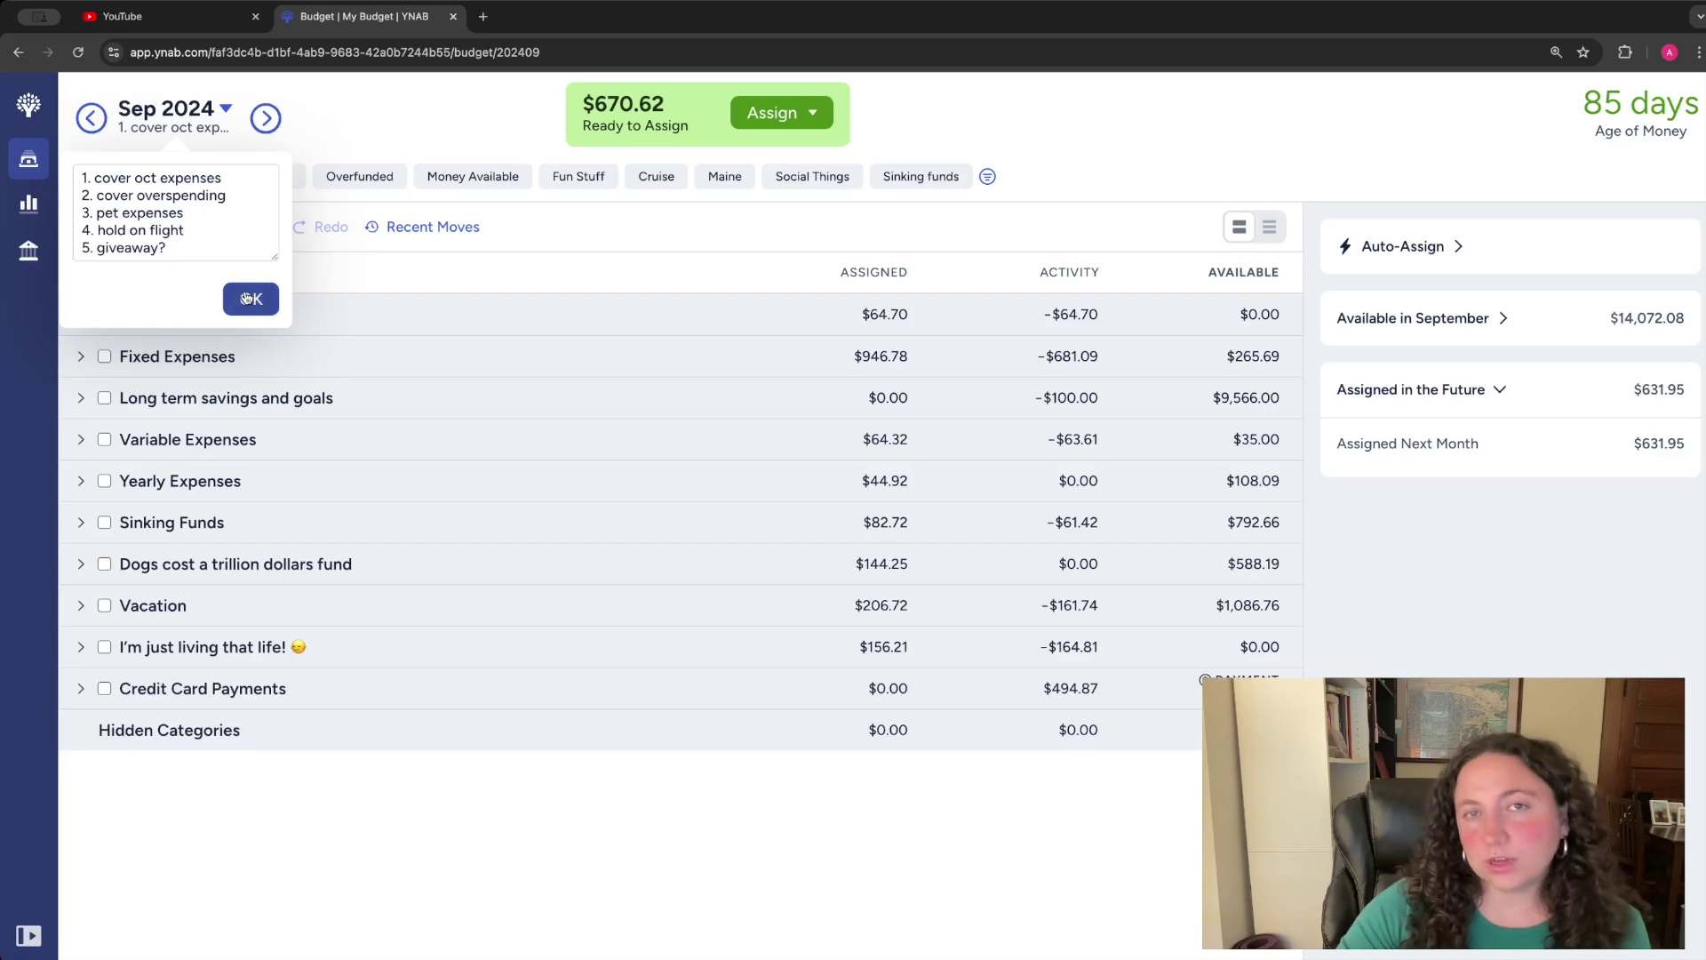
{"action": "left_click", "coordinate": [250, 299]}
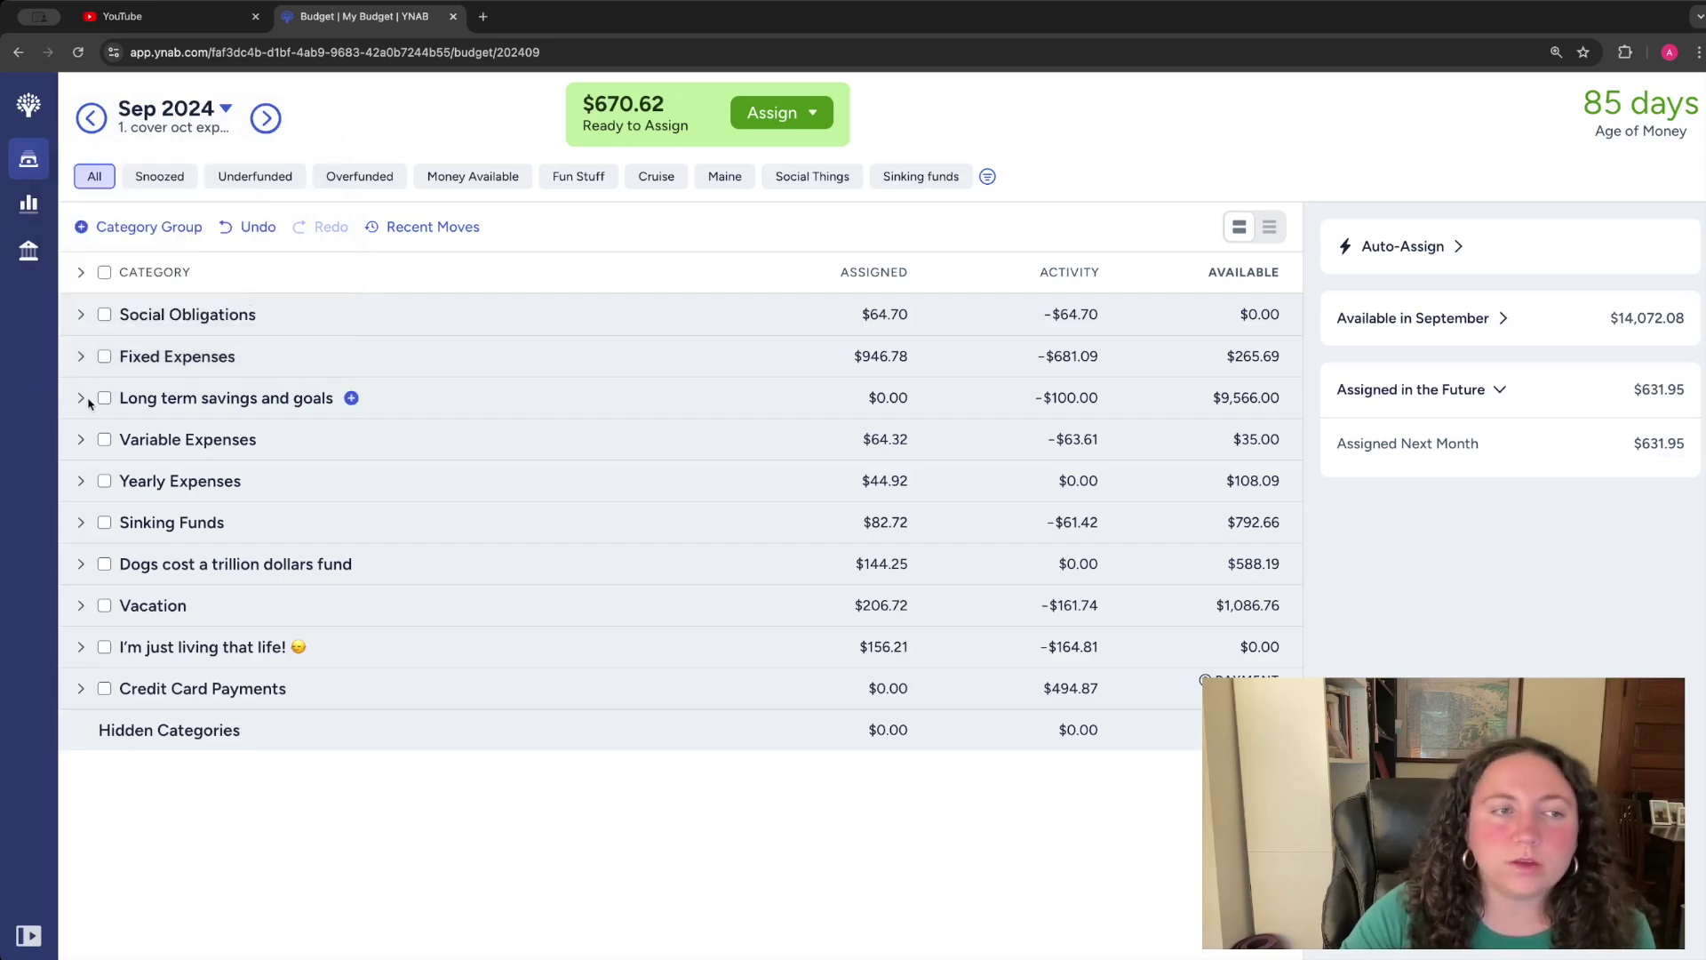
- Expand all category groups and search the September budget for "therapy"
{"action": "left_click", "coordinate": [79, 275]}
{"action": "scroll", "coordinate": [228, 533], "scroll_direction": "down", "scroll_amount": 10}
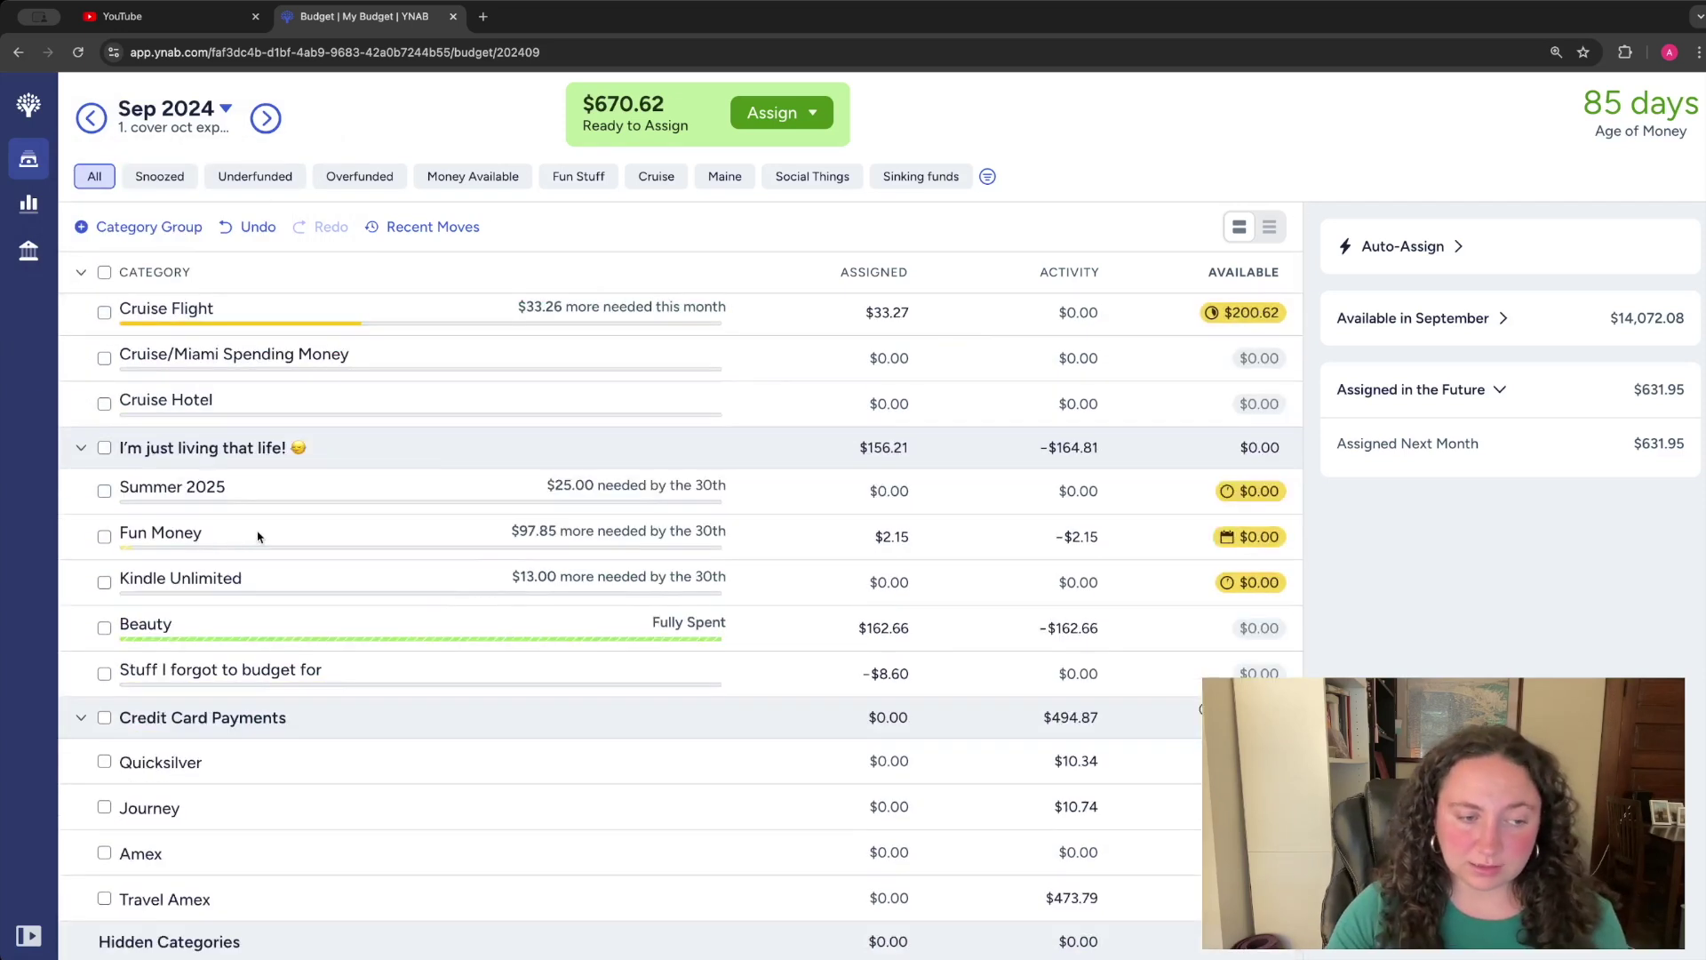
{"action": "key", "text": "ctrl+f"}
{"action": "type", "text": "therapy"}
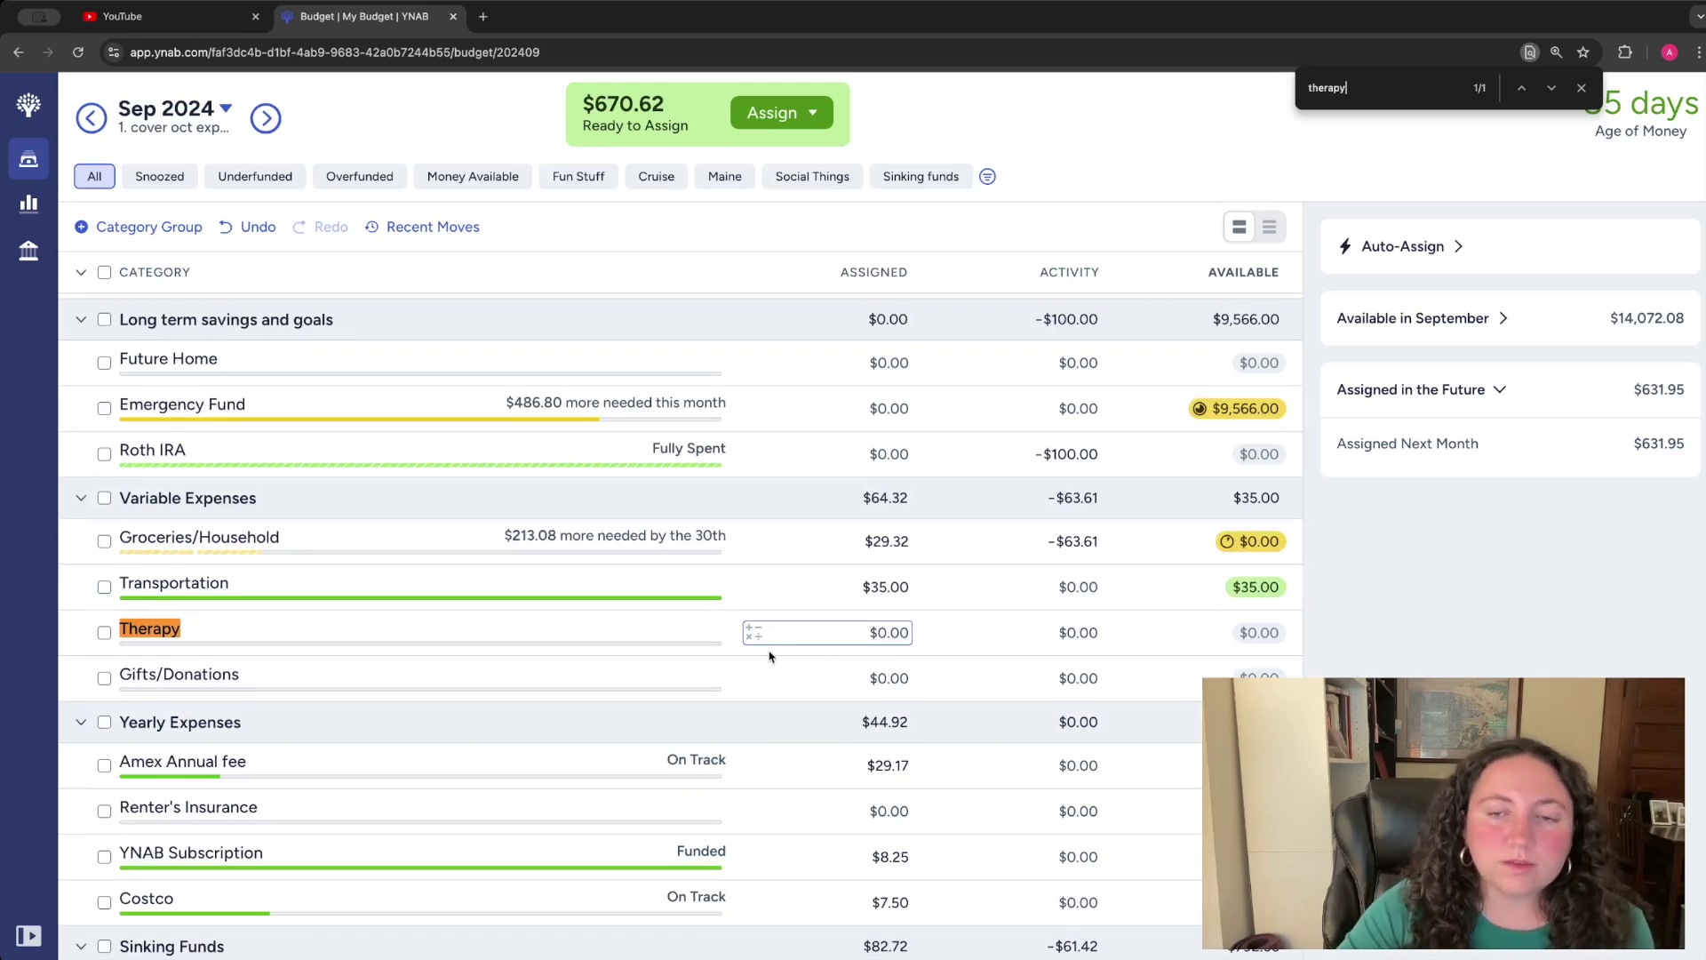
- Add $15 to September's Transportation assignment, making it $50.00
{"action": "left_click", "coordinate": [898, 594]}
{"action": "left_click", "coordinate": [899, 593]}
{"action": "type", "text": "+15"}
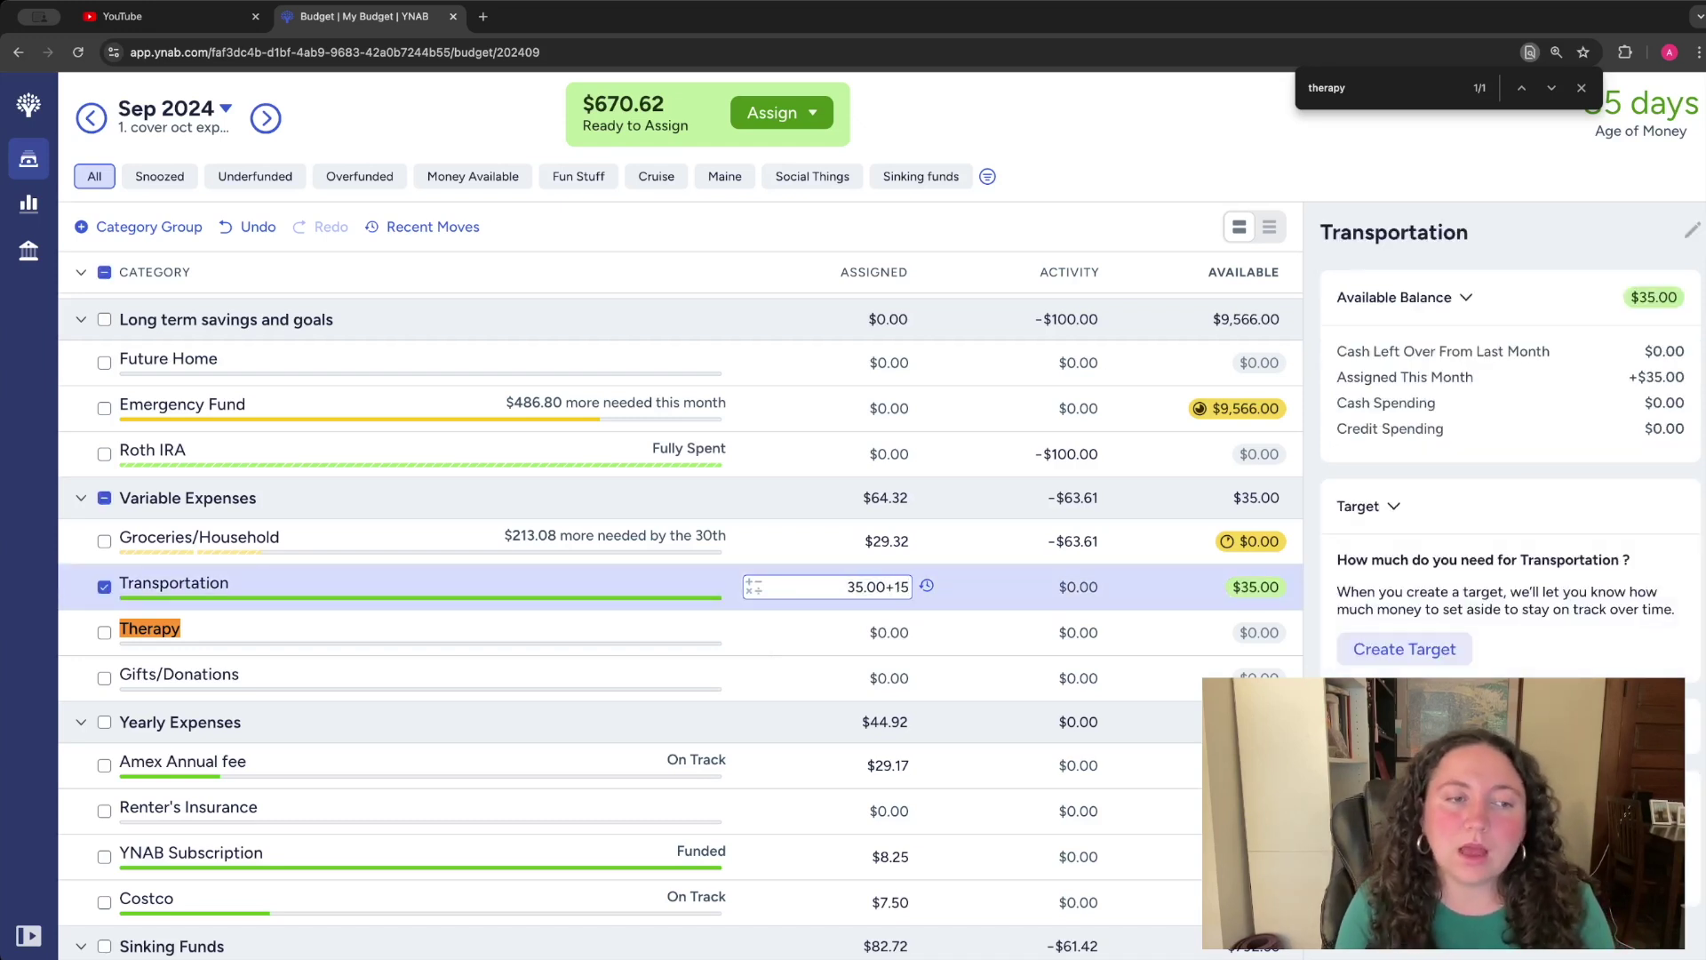
{"action": "key", "text": "Return"}
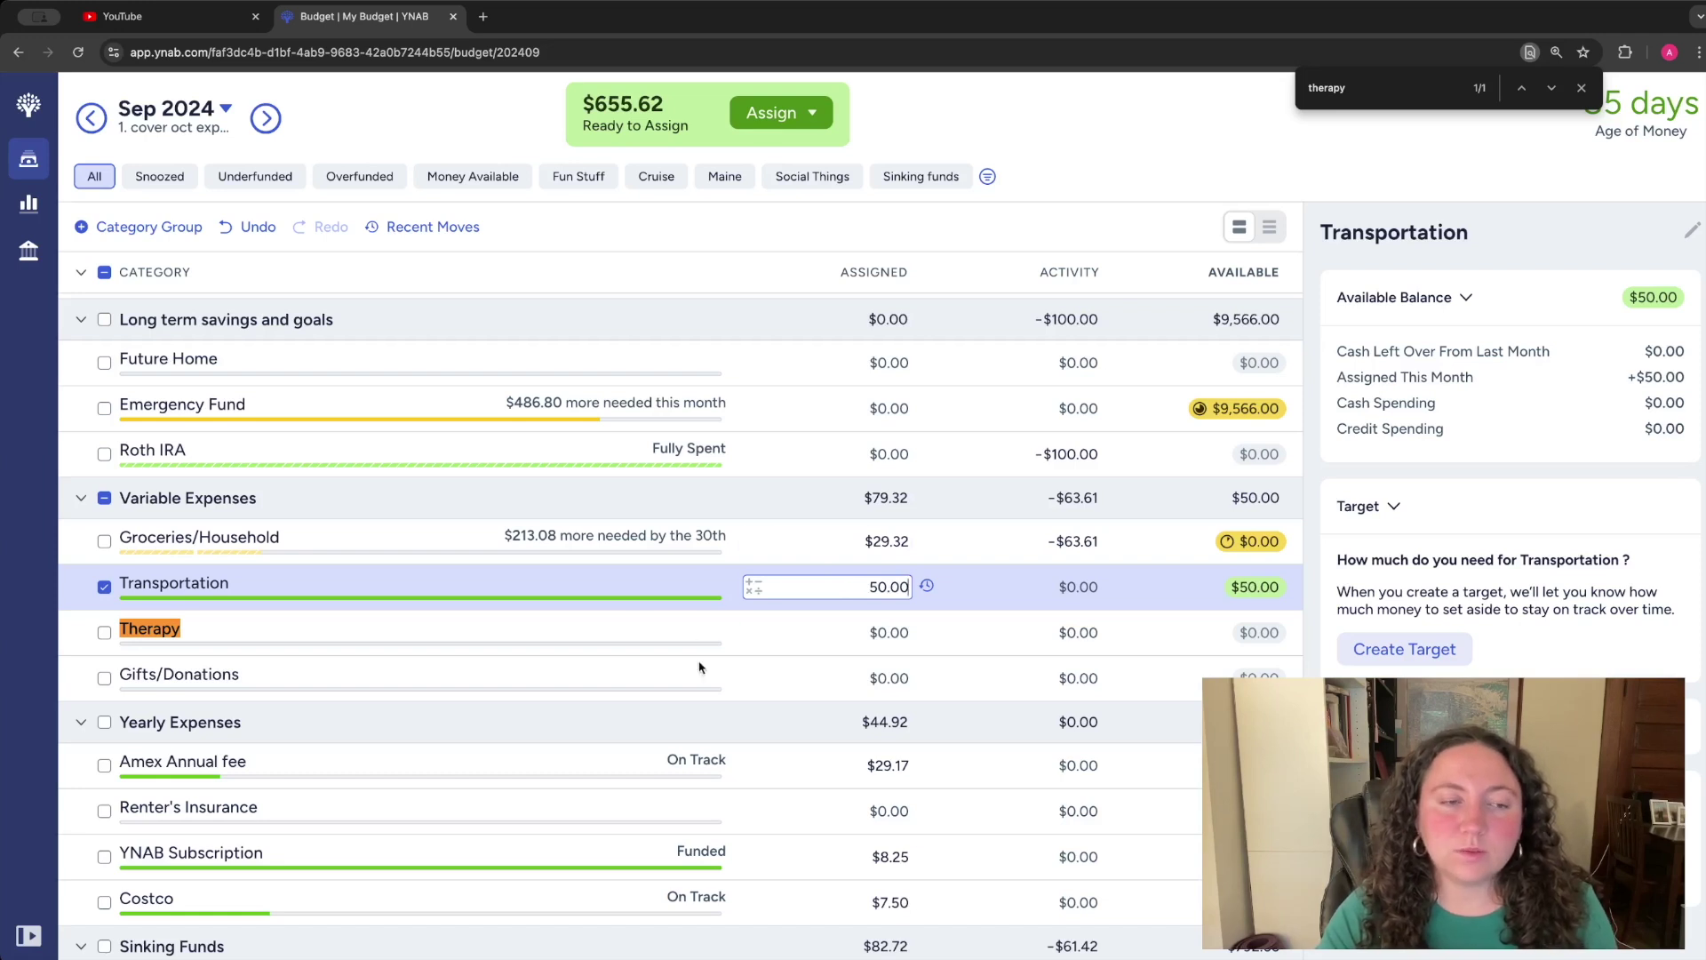
- Assign $75 to the Therapy category in September and clear the category selection
{"action": "left_click", "coordinate": [883, 629]}
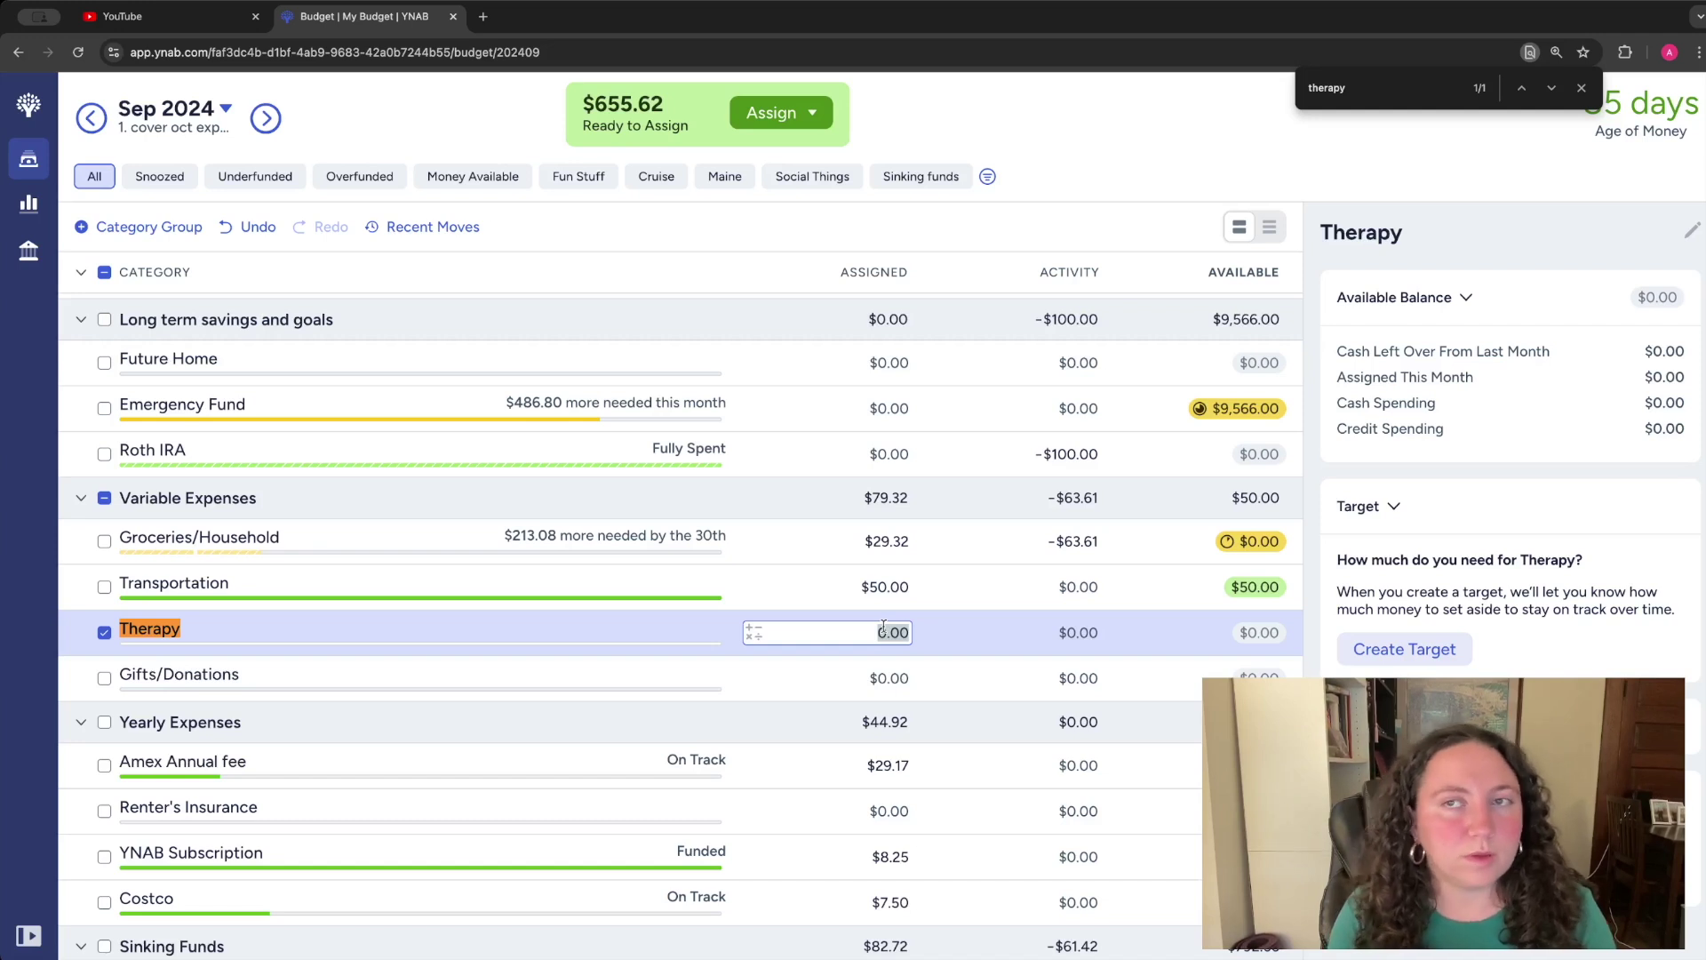
{"action": "type", "text": "75"}
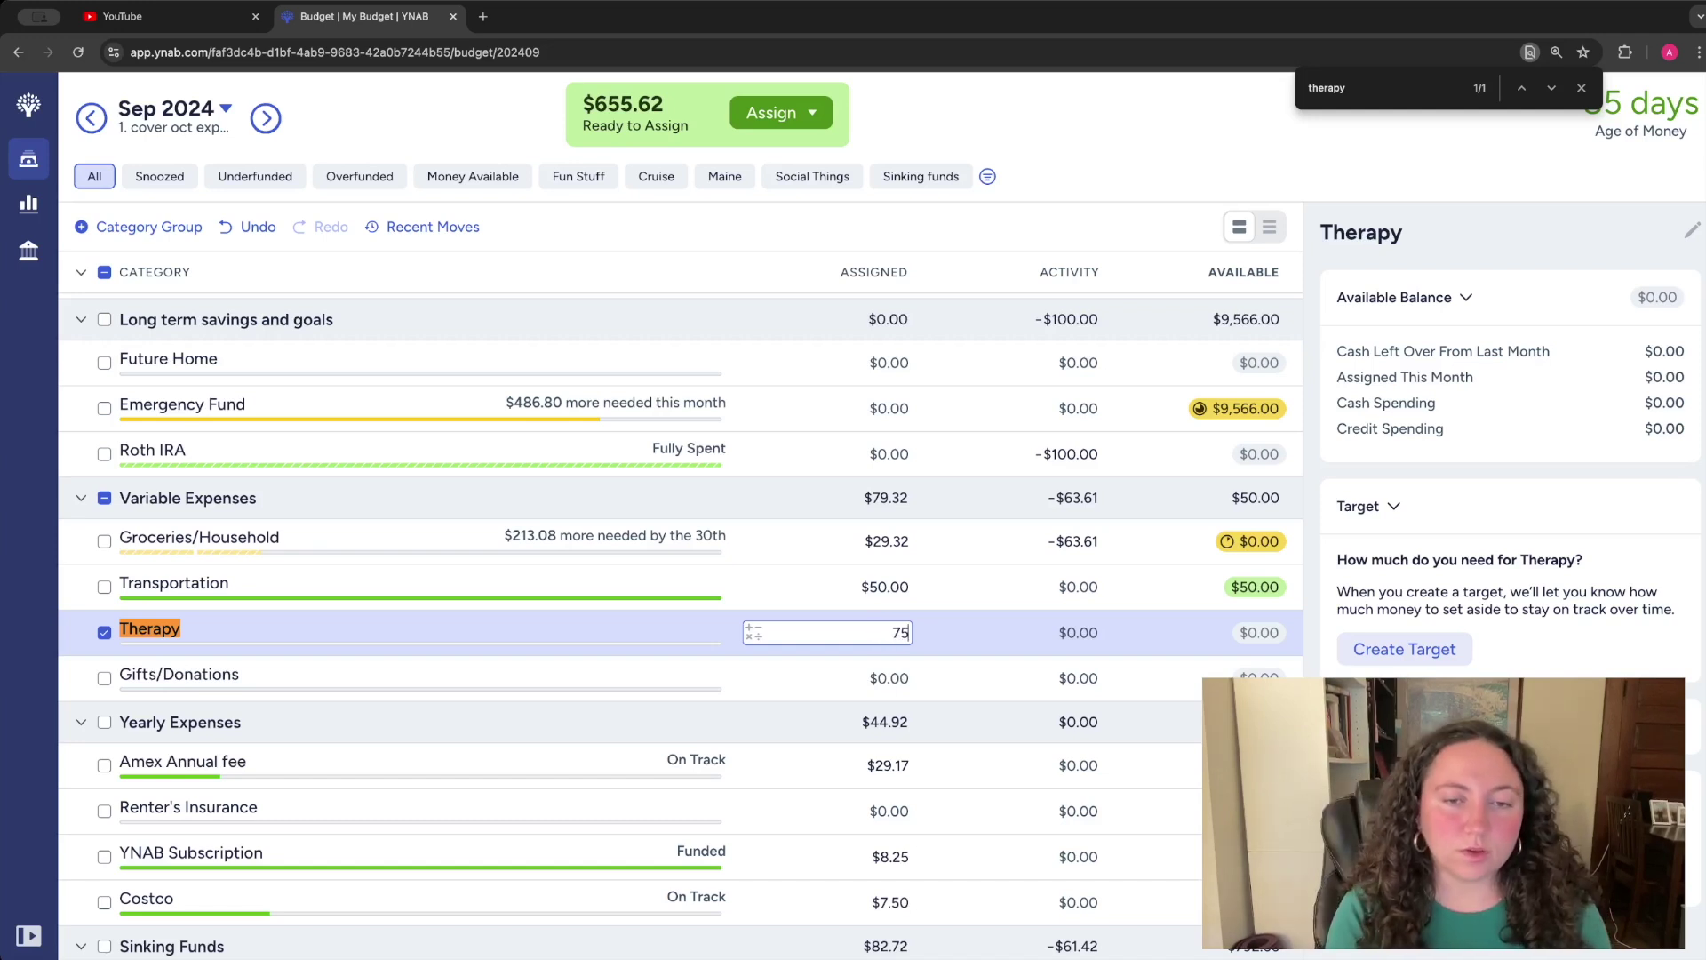
{"action": "key", "text": "Return"}
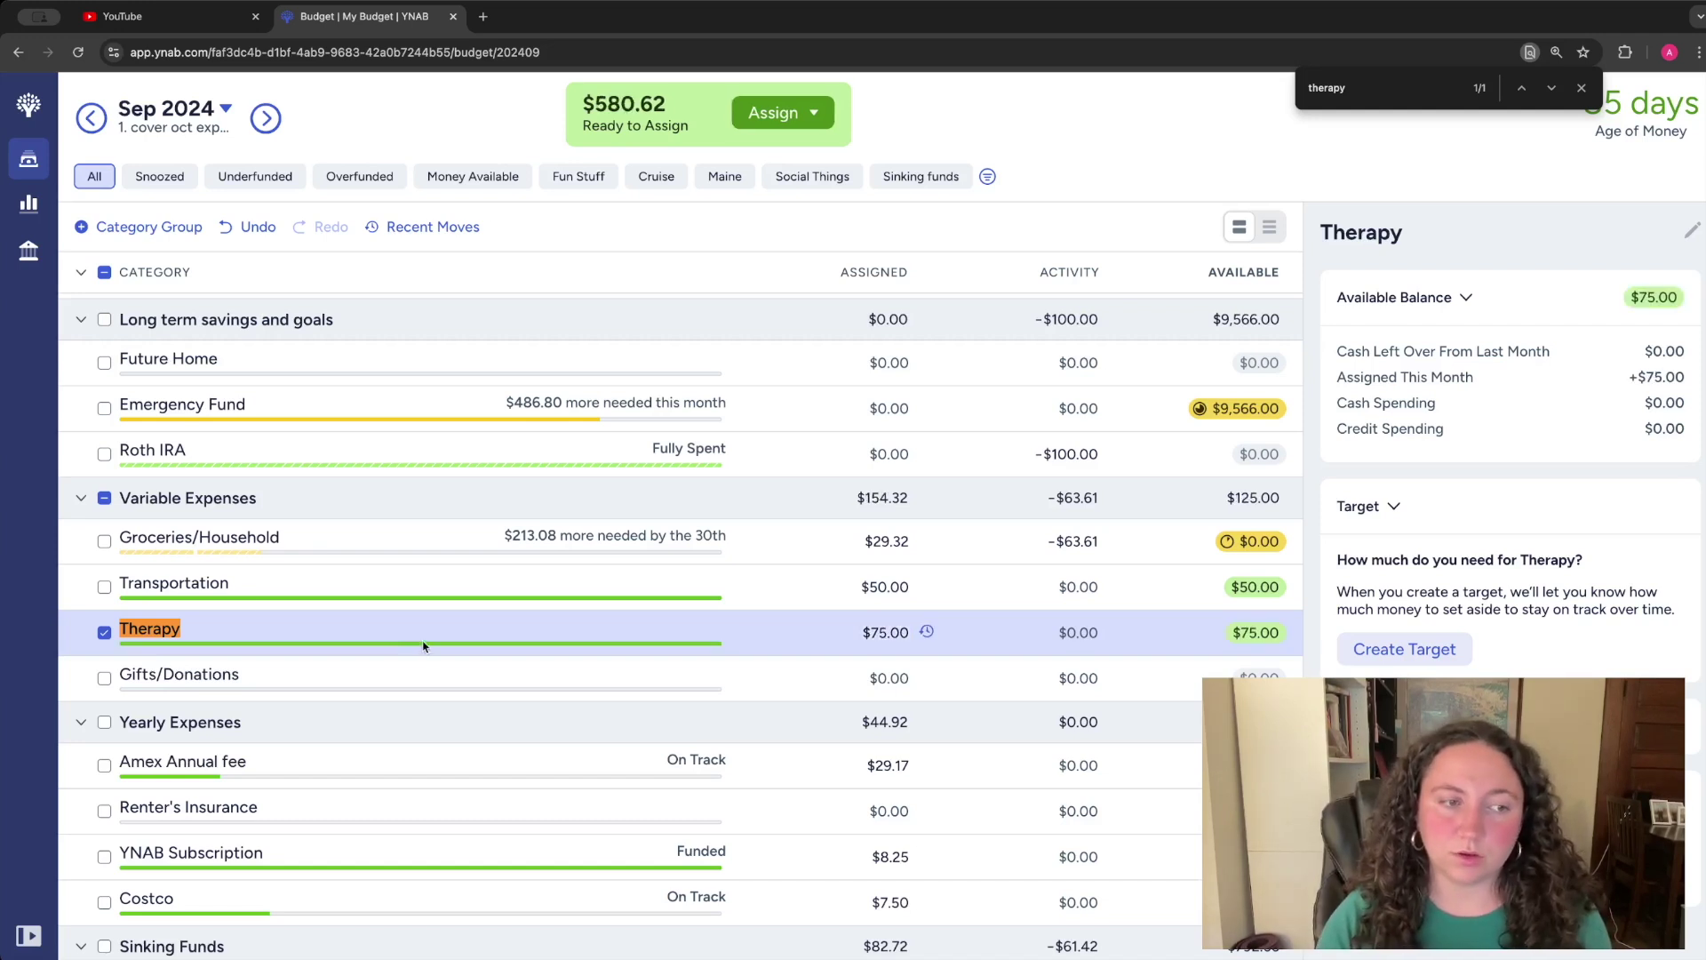
{"action": "left_click", "coordinate": [104, 501]}
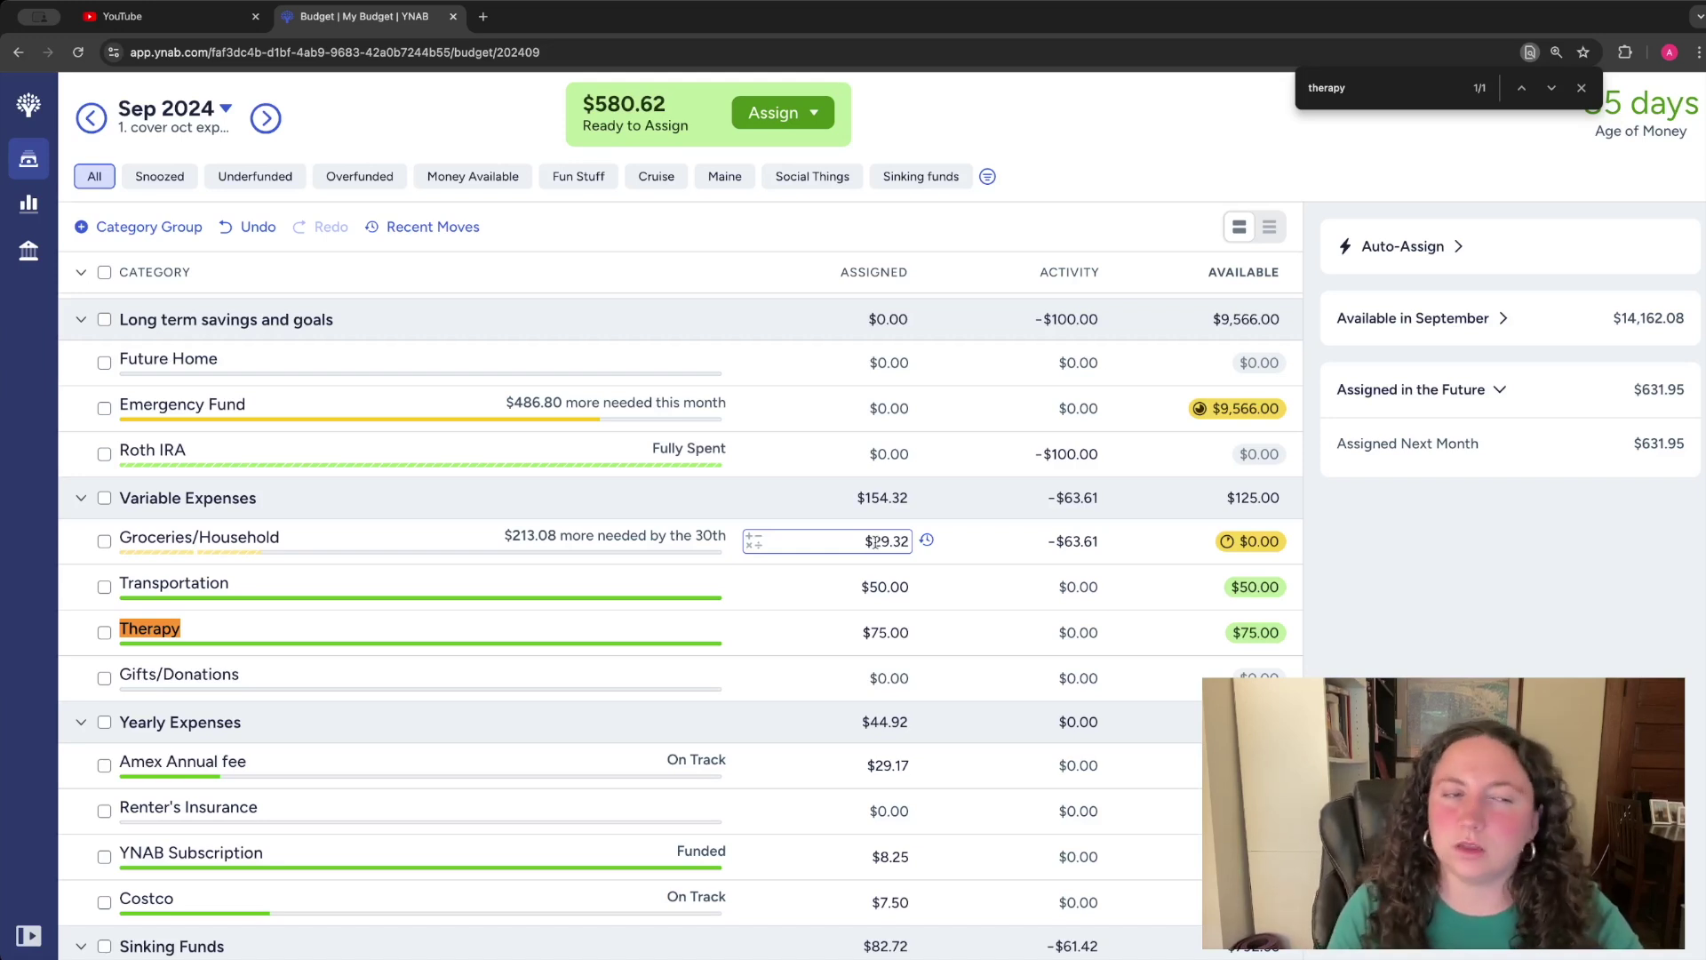
{"action": "key", "text": "Return"}
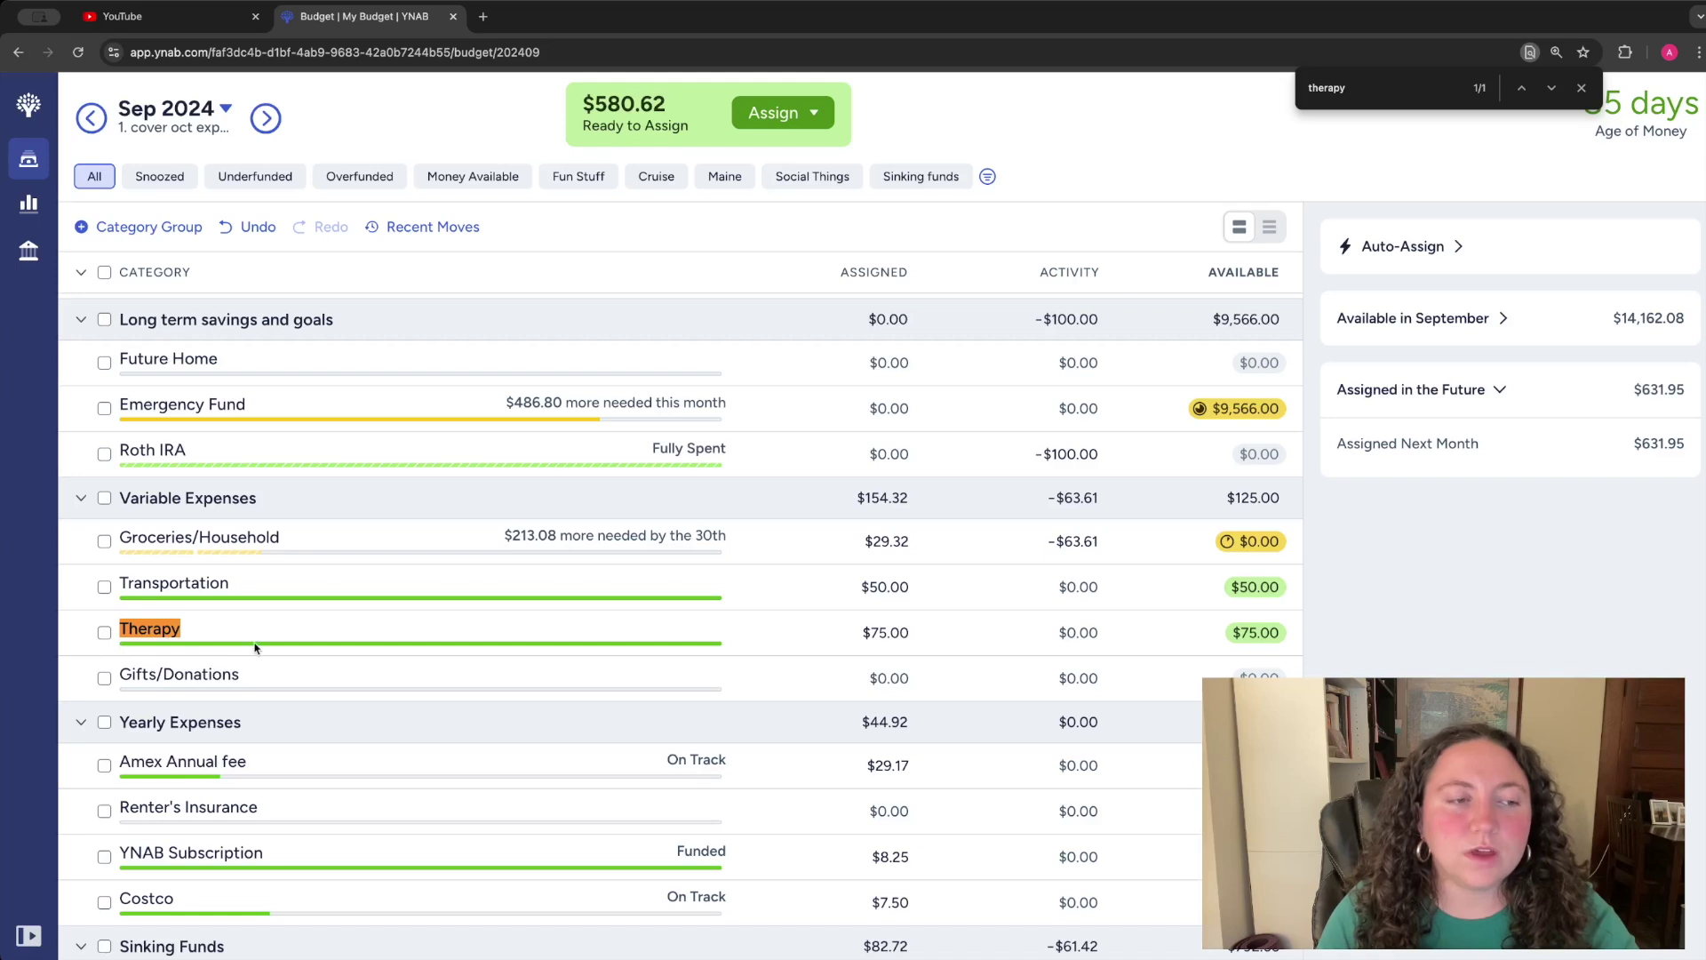
- Assign half of the $486.80 still needed, entered as 486.8/2, to the Emergency Fund in September
{"action": "scroll", "coordinate": [280, 699], "scroll_direction": "up", "scroll_amount": 1}
{"action": "scroll", "coordinate": [280, 699], "scroll_direction": "up", "scroll_amount": 1}
{"action": "left_click", "coordinate": [853, 438]}
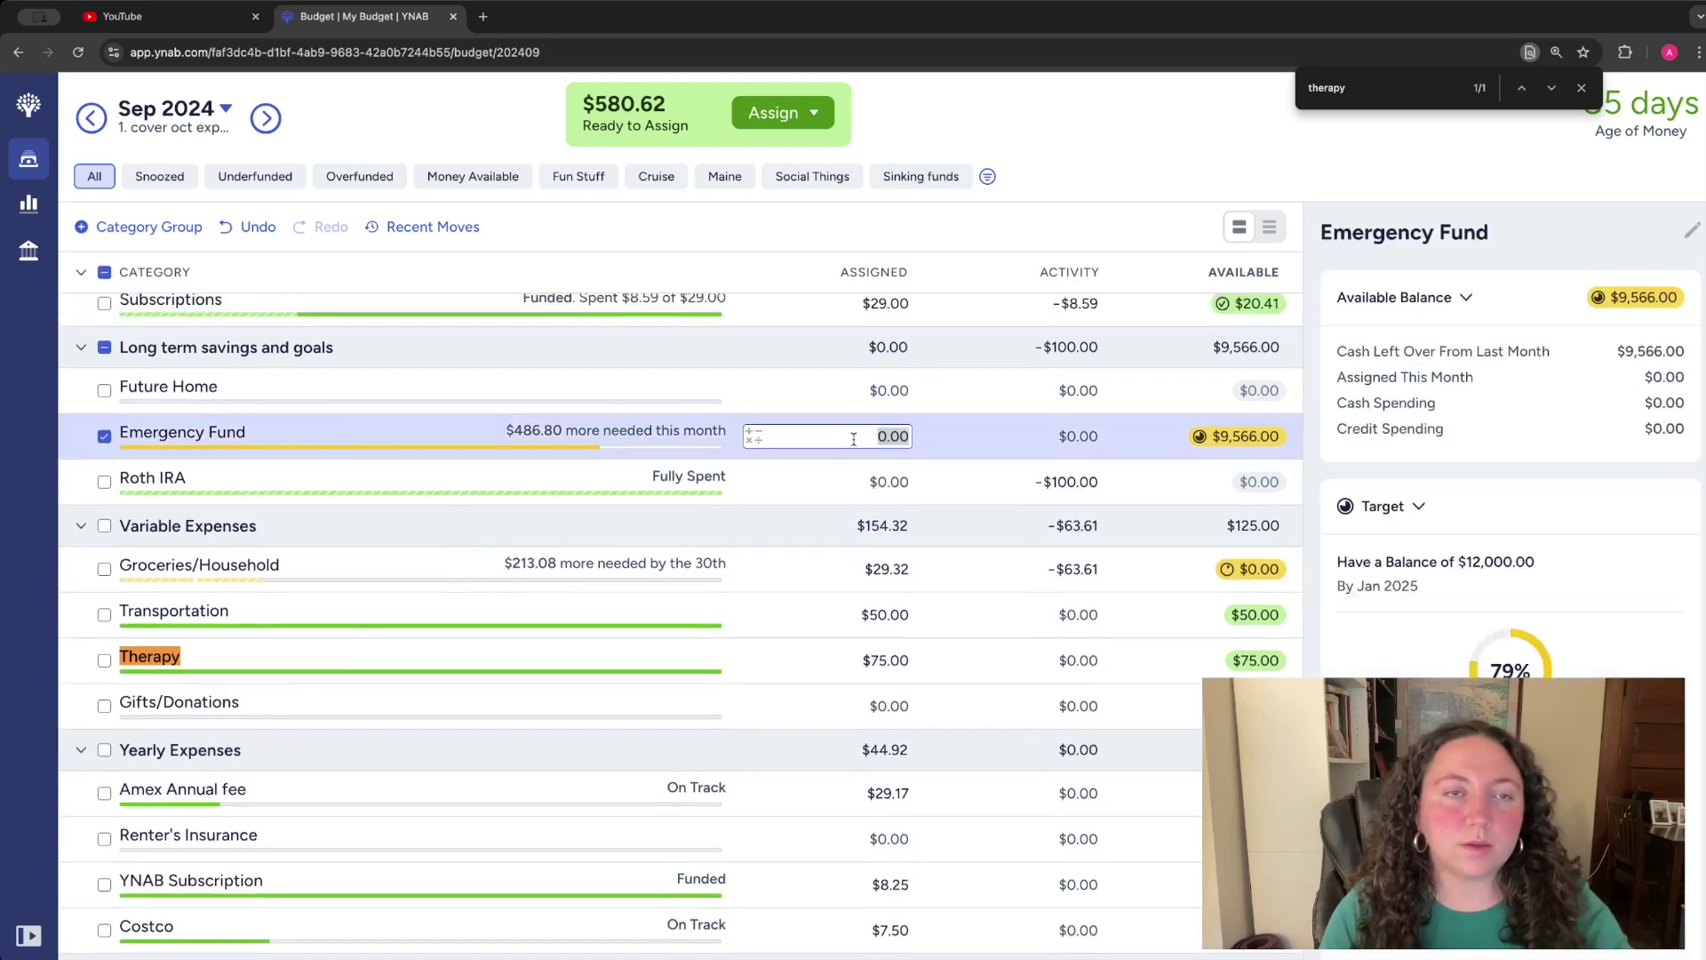
{"action": "key", "text": "BackSpace"}
{"action": "type", "text": "4"}
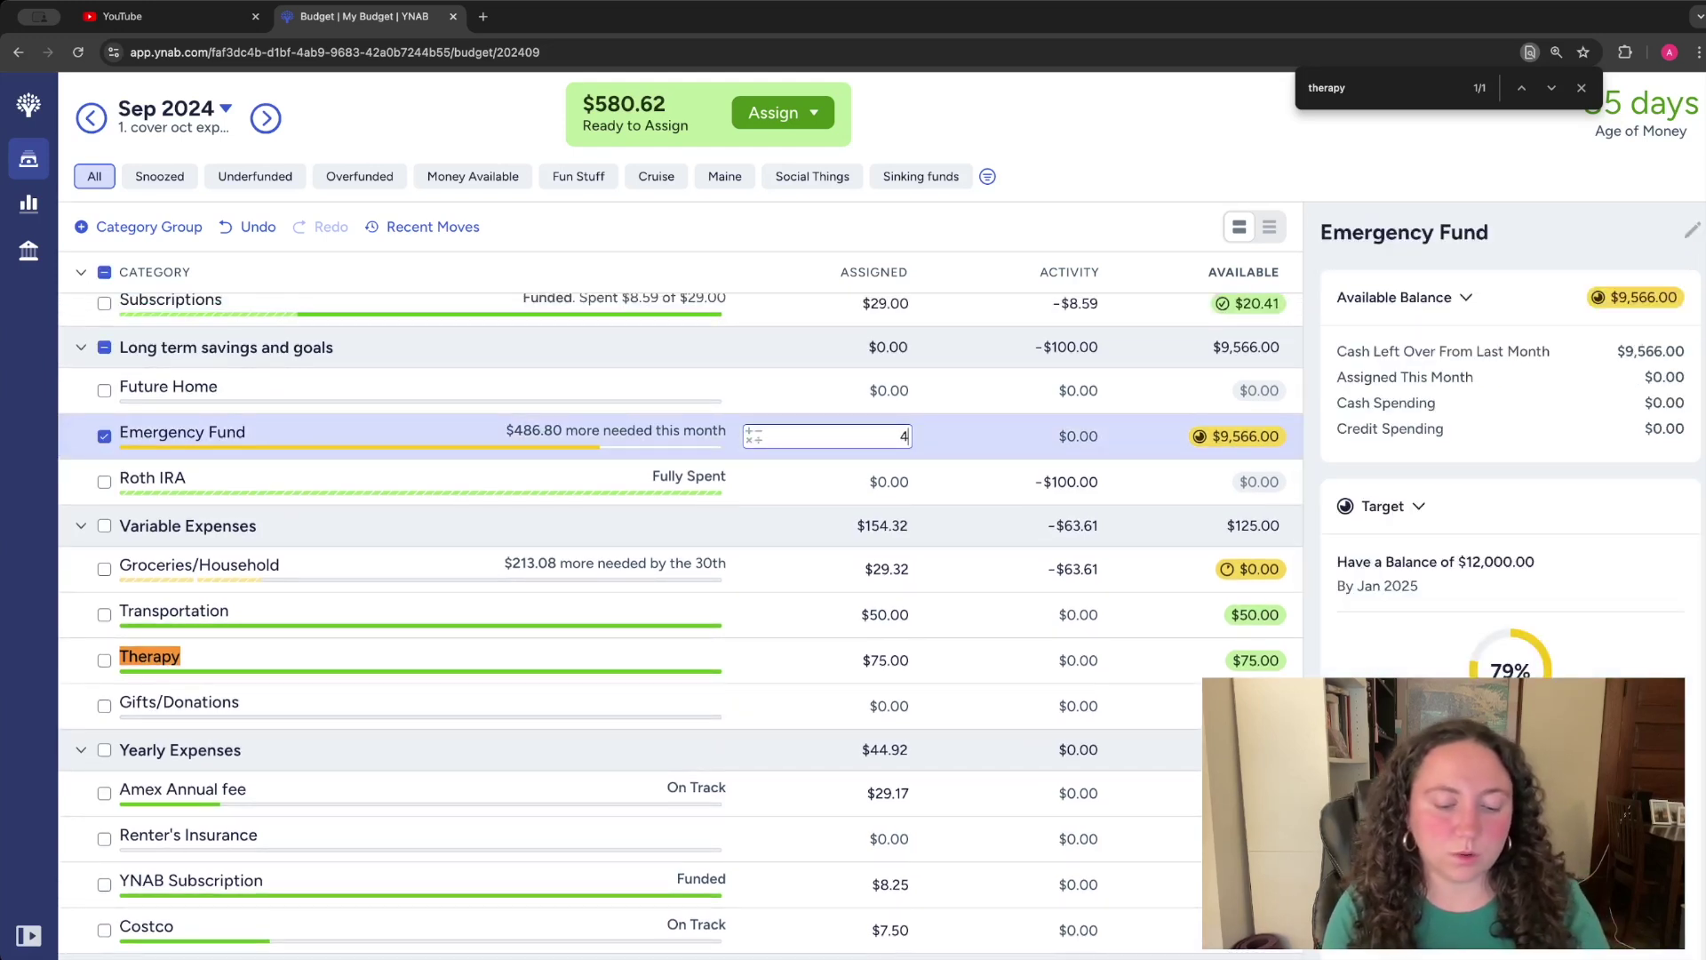
{"action": "type", "text": "86.8/3"}
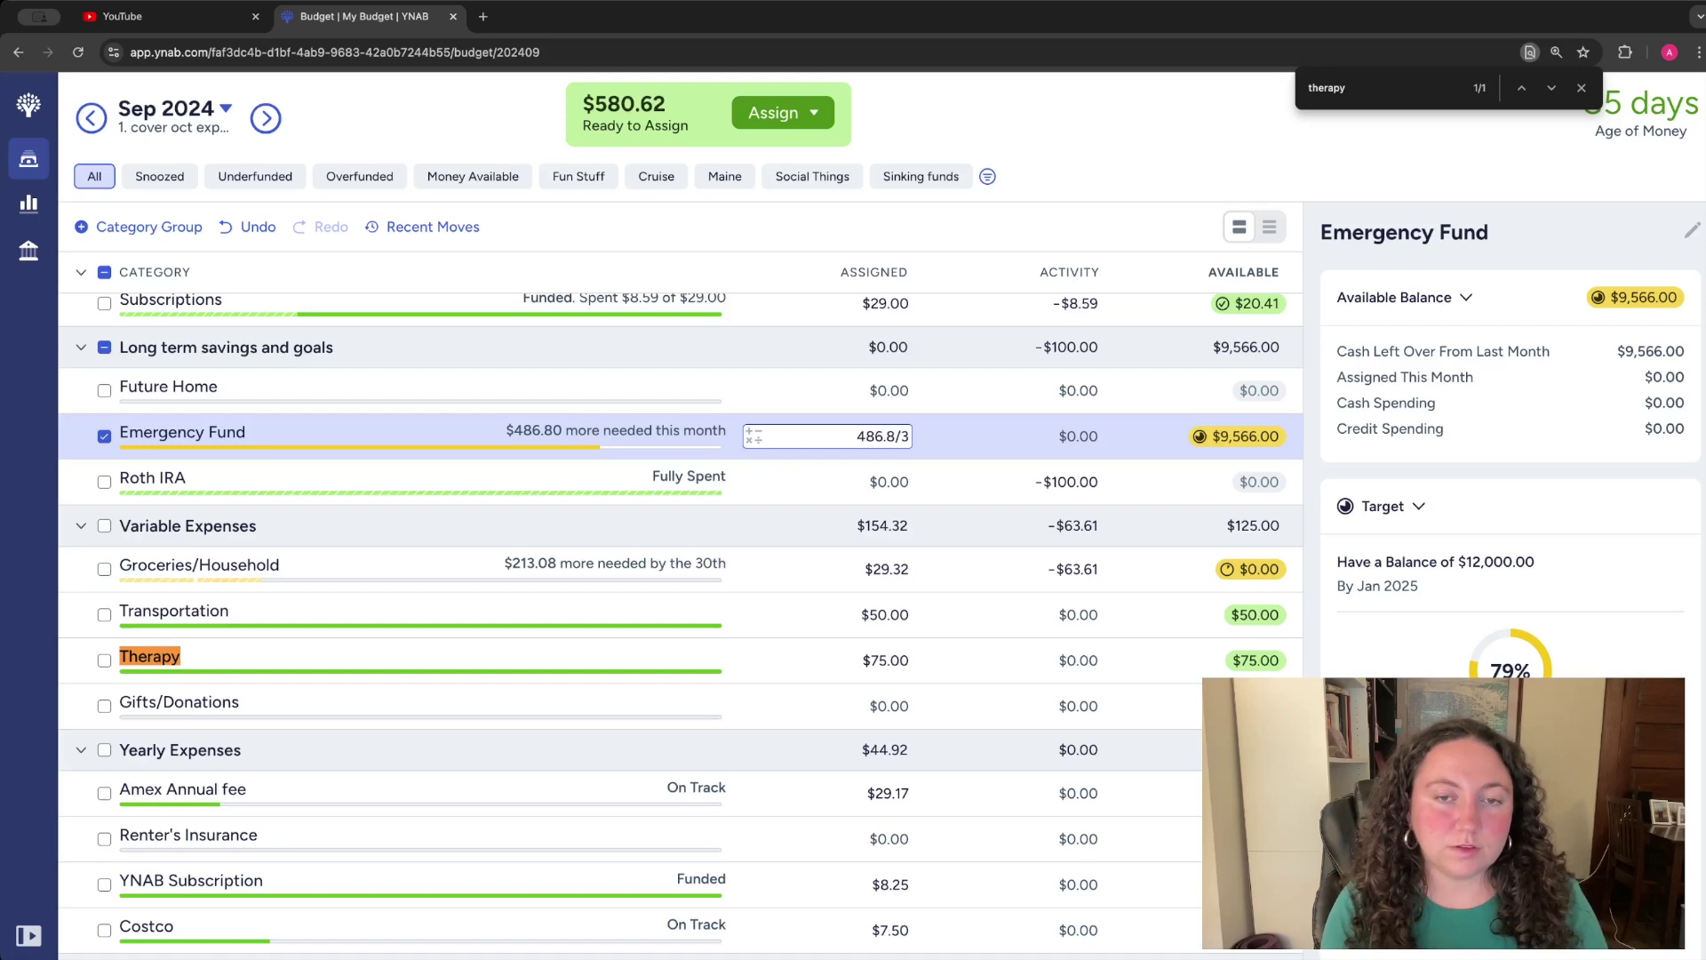
{"action": "key", "text": "BackSpace"}
{"action": "type", "text": "2"}
{"action": "key", "text": "Return"}
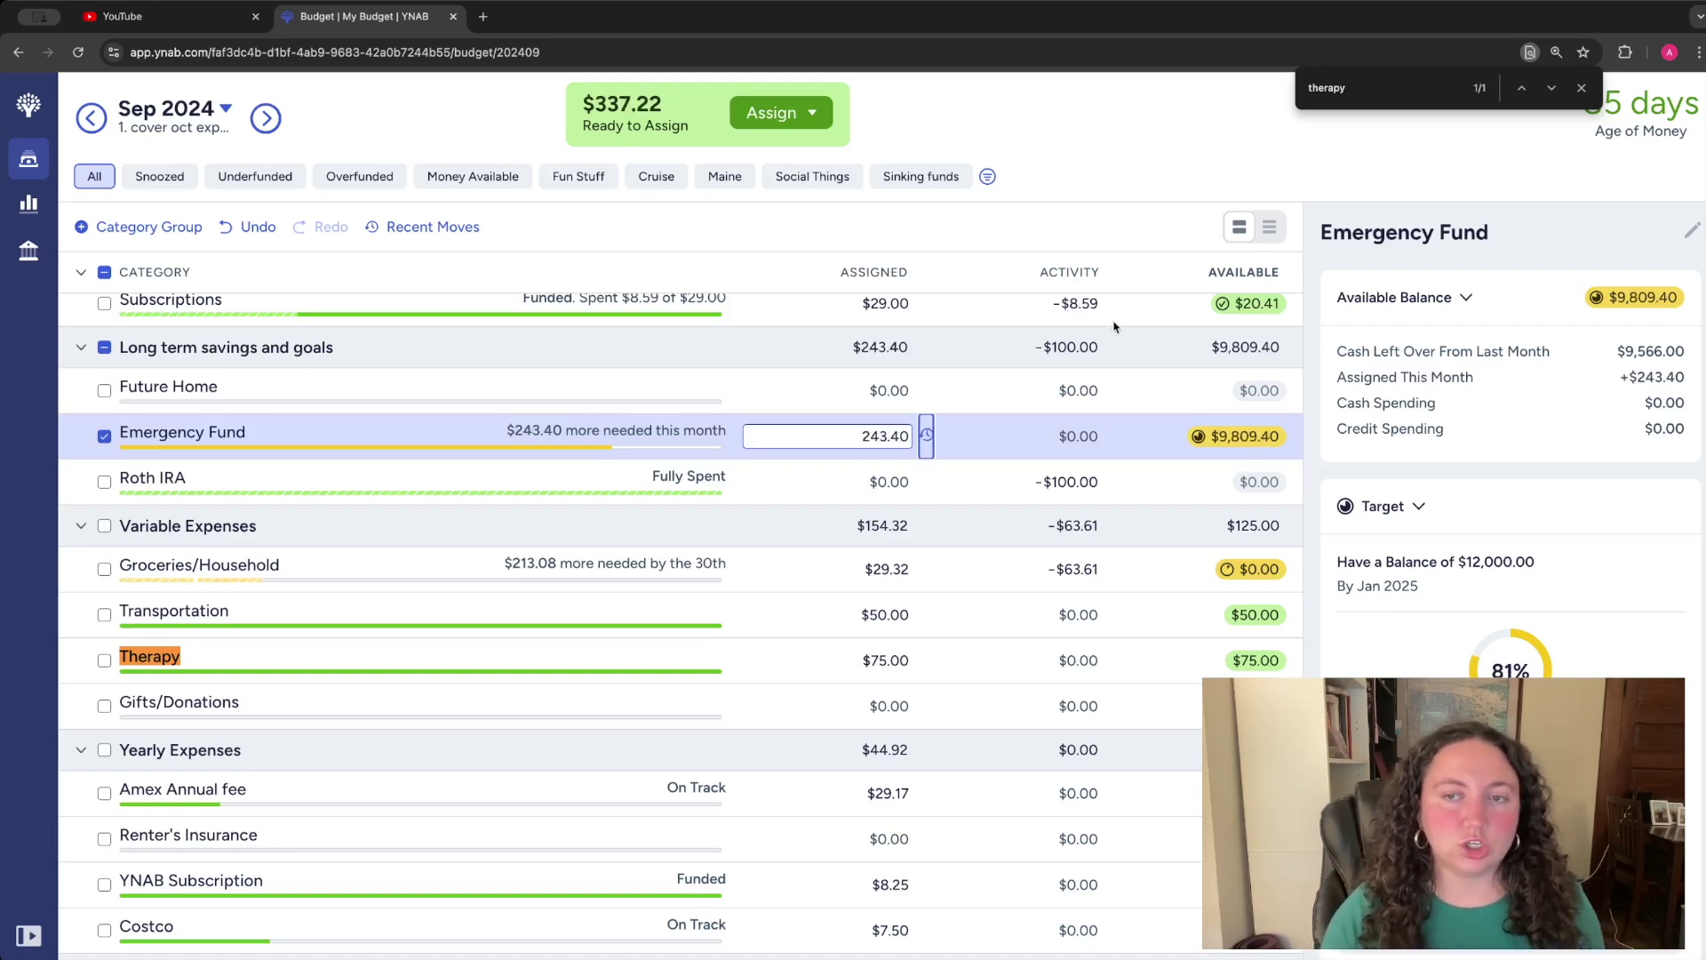
- Add $0.60 to September's Emergency Fund assignment, making it $244.00, and close the page search
{"action": "left_click", "coordinate": [884, 433]}
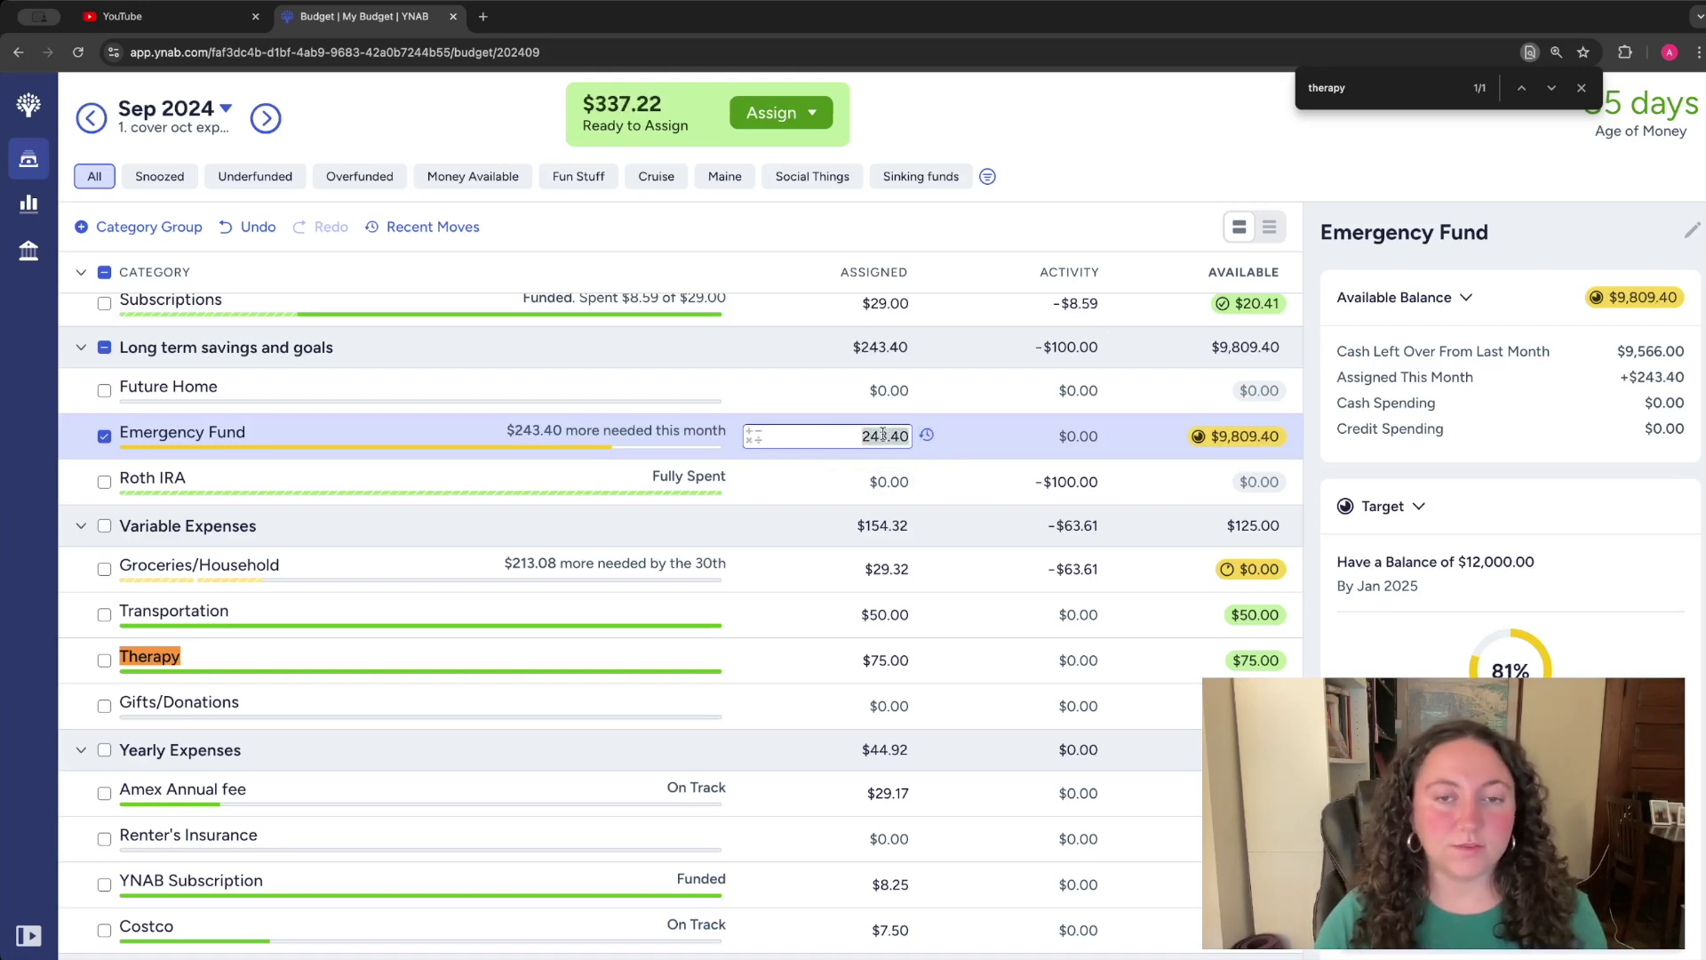
{"action": "key", "text": "Right"}
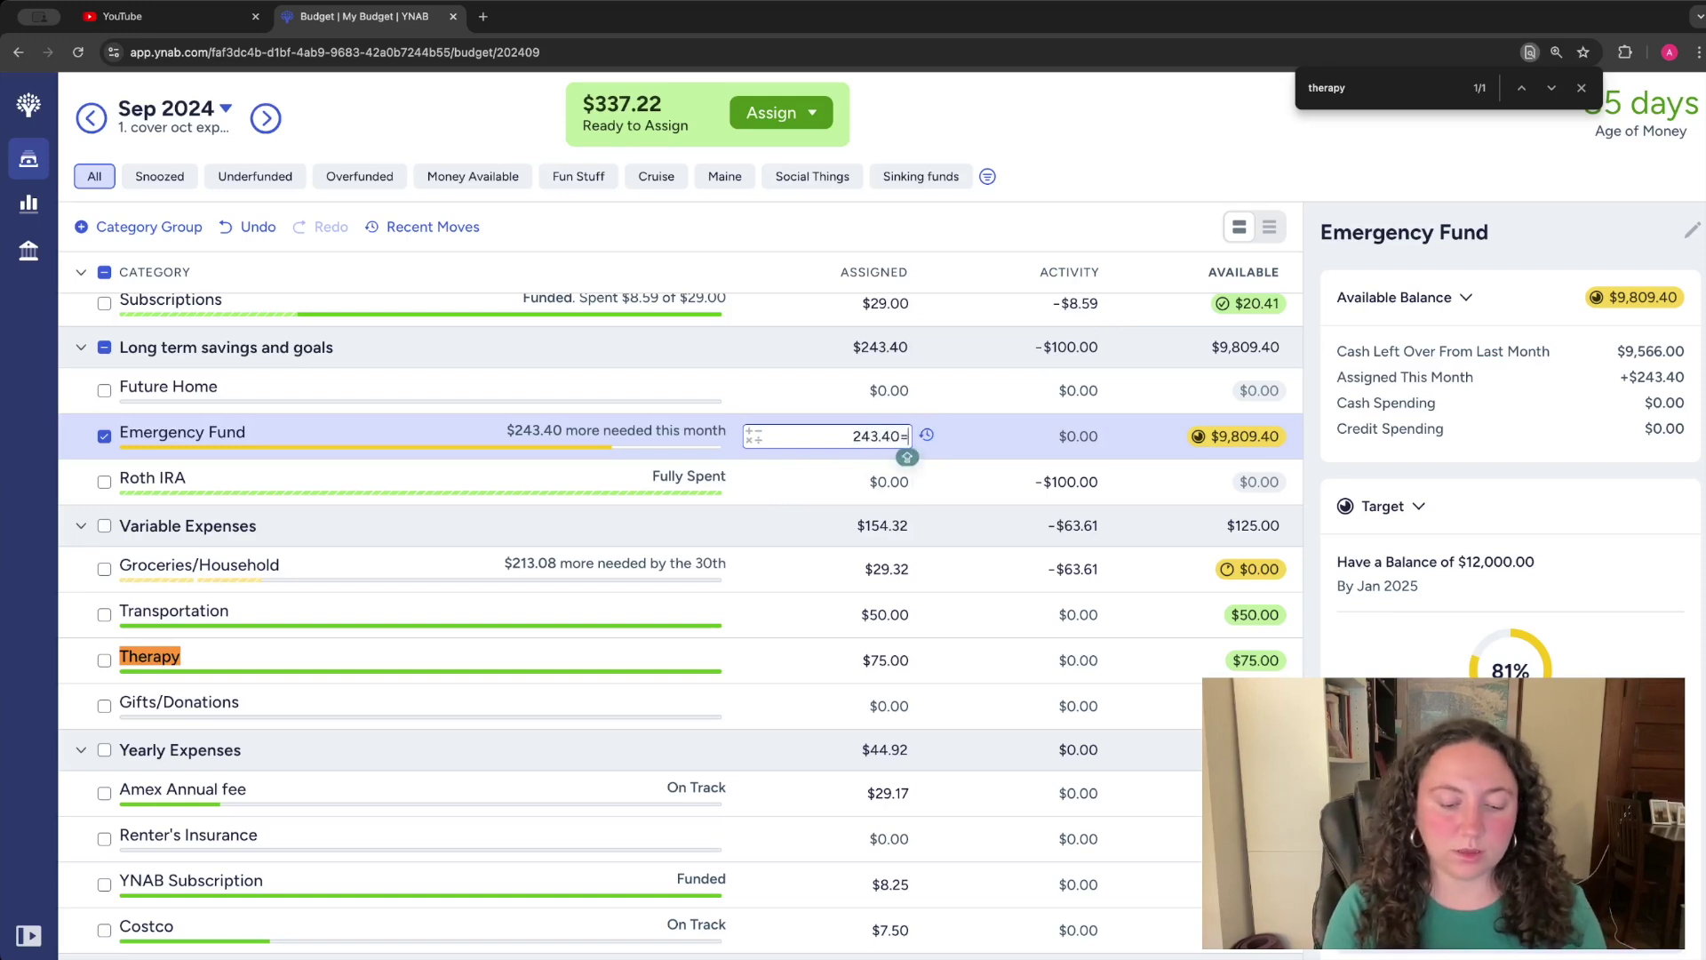
{"action": "type", "text": "+"}
{"action": "type", "text": "."}
{"action": "type", "text": "6"}
{"action": "key", "text": "Return"}
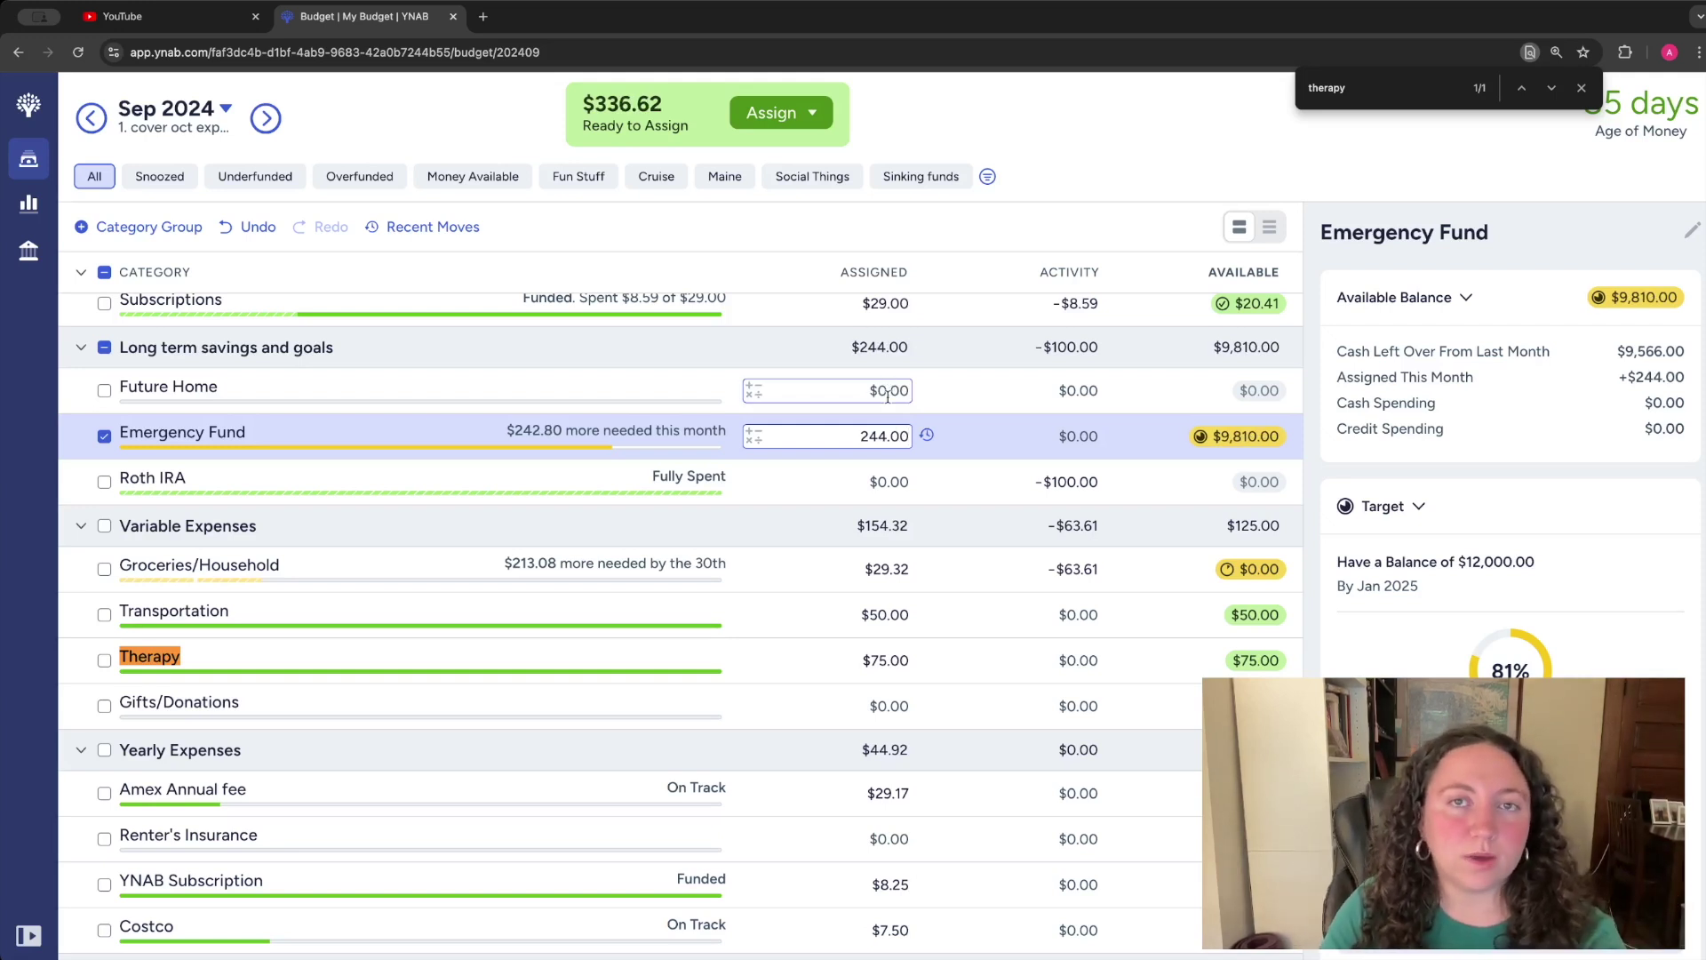
{"action": "left_click", "coordinate": [1581, 88]}
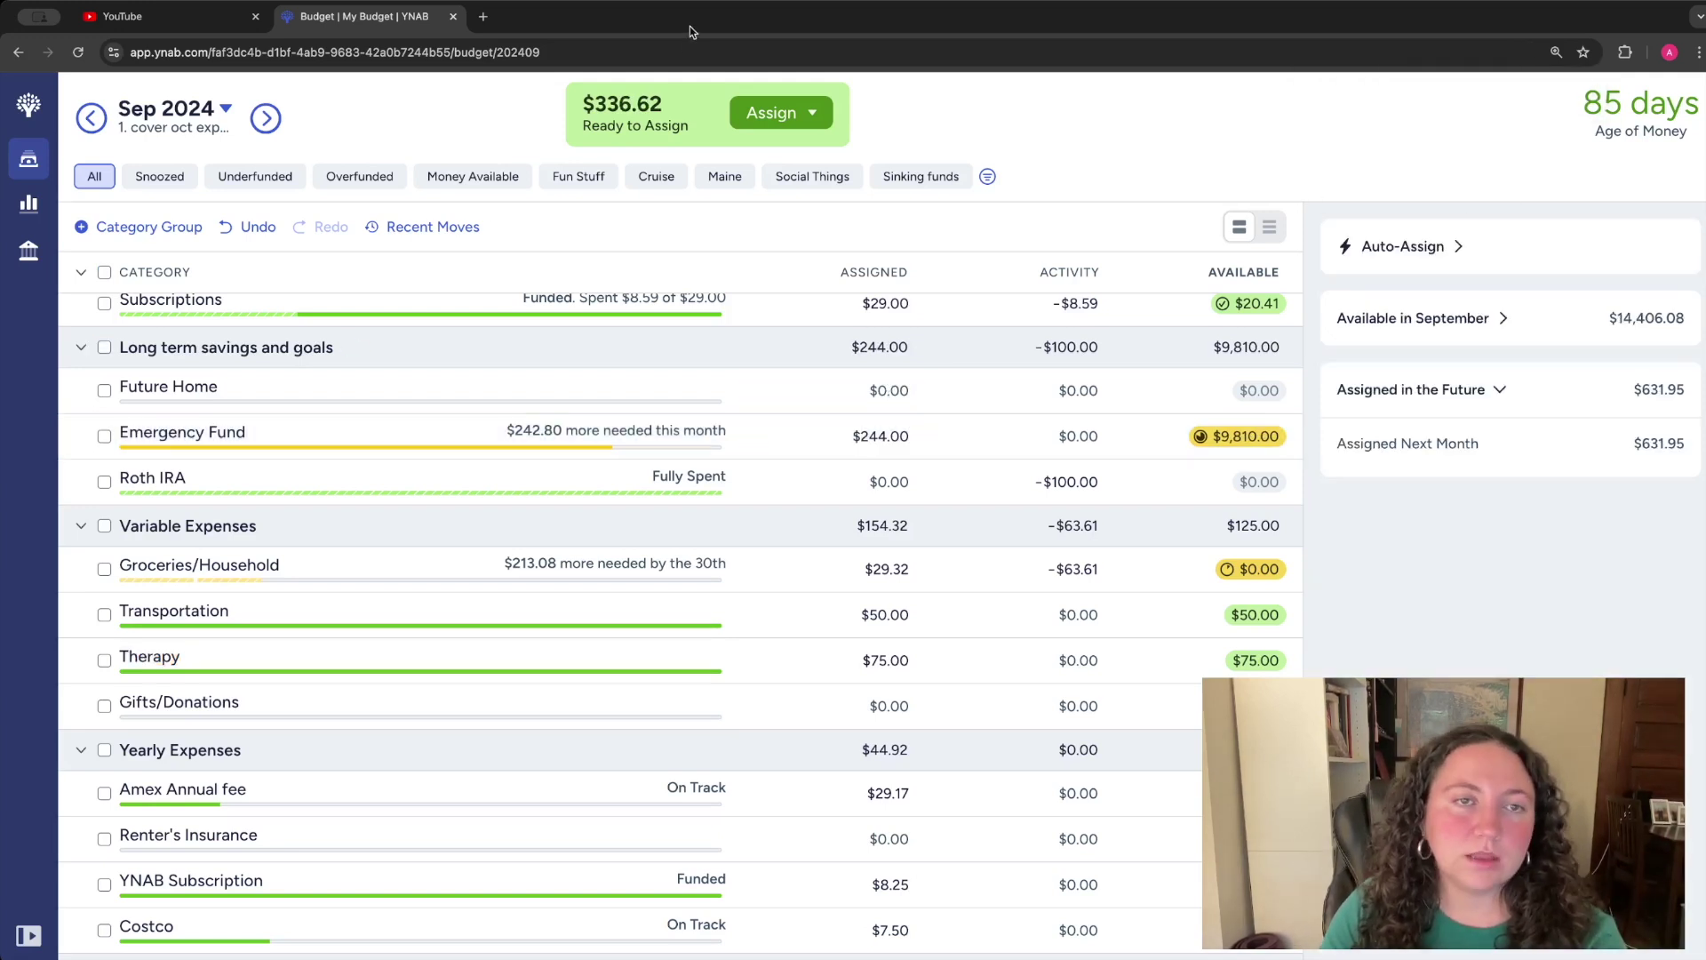
- Check the priorities in the September note and add $100 to the Groceries/Household assignment, making it $129.32
{"action": "left_click", "coordinate": [204, 132]}
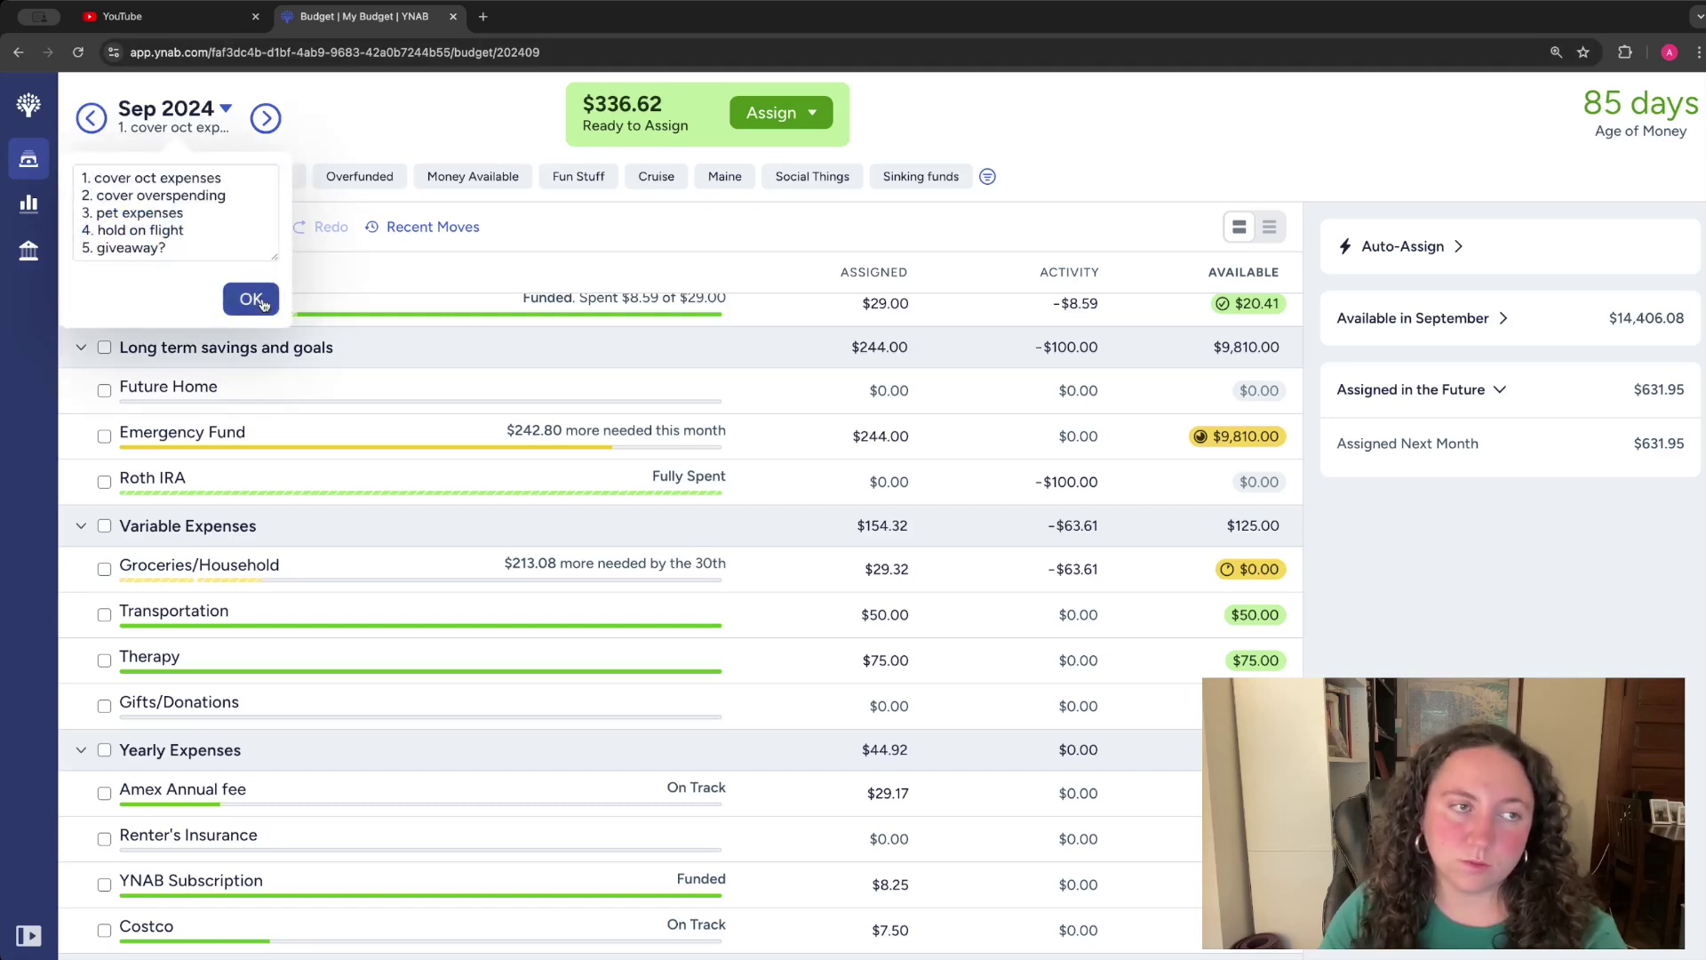
{"action": "left_click", "coordinate": [262, 303]}
{"action": "left_click", "coordinate": [871, 567]}
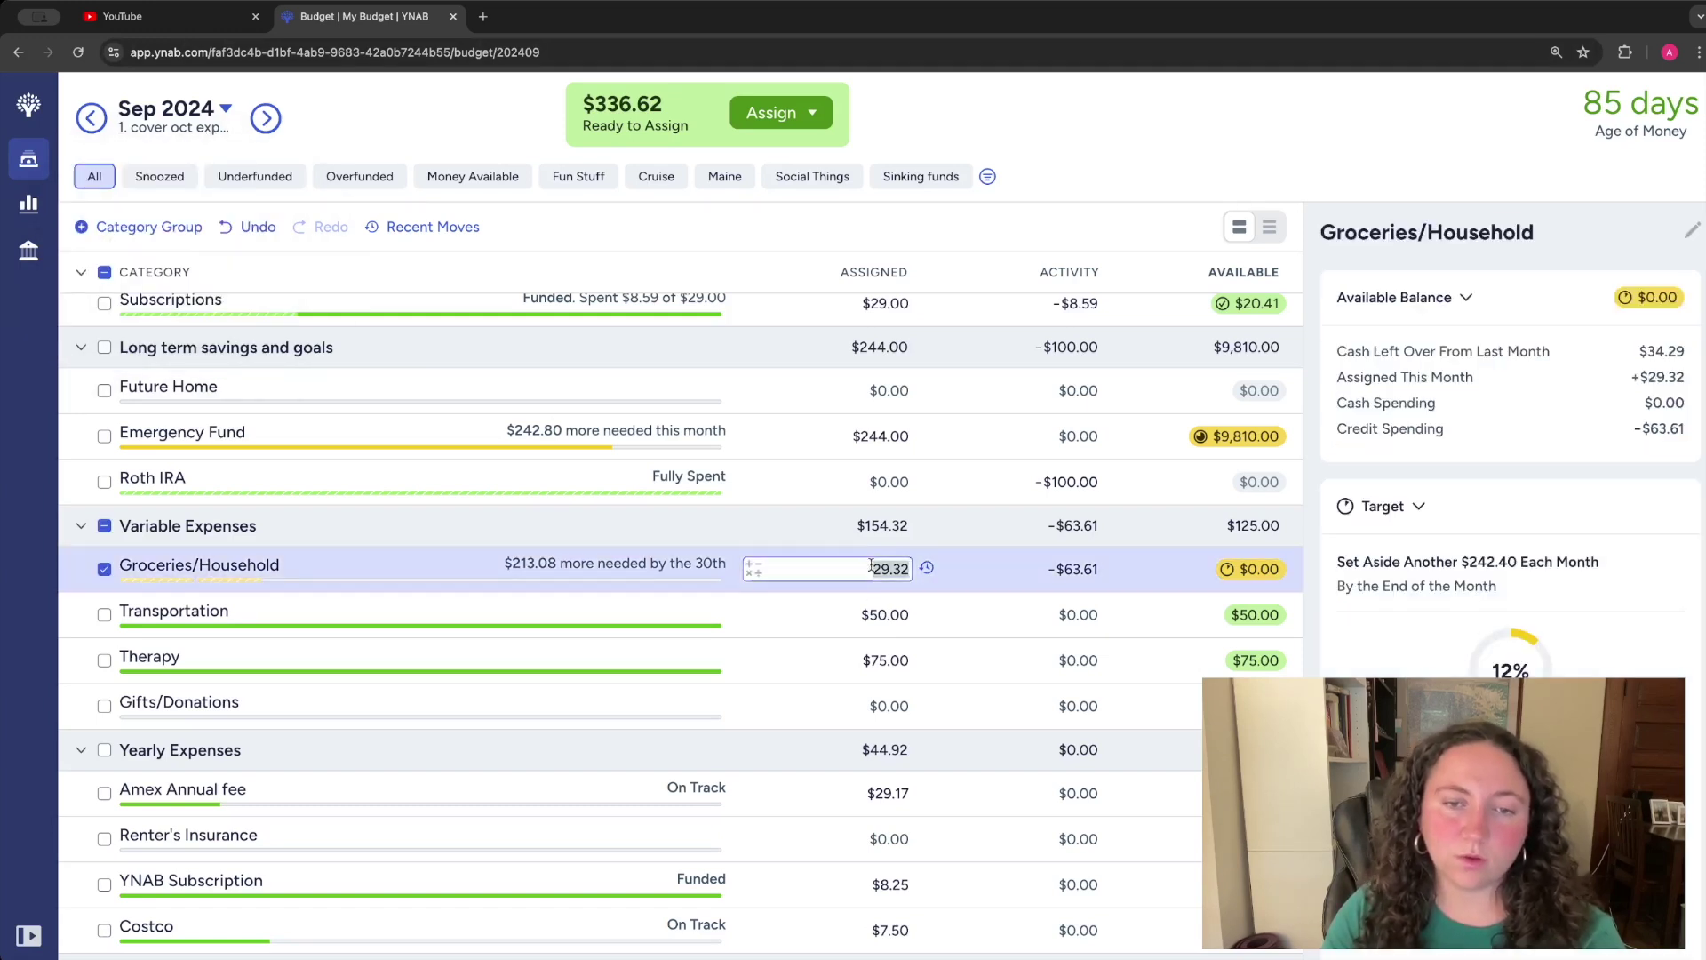
{"action": "type", "text": "129.32"}
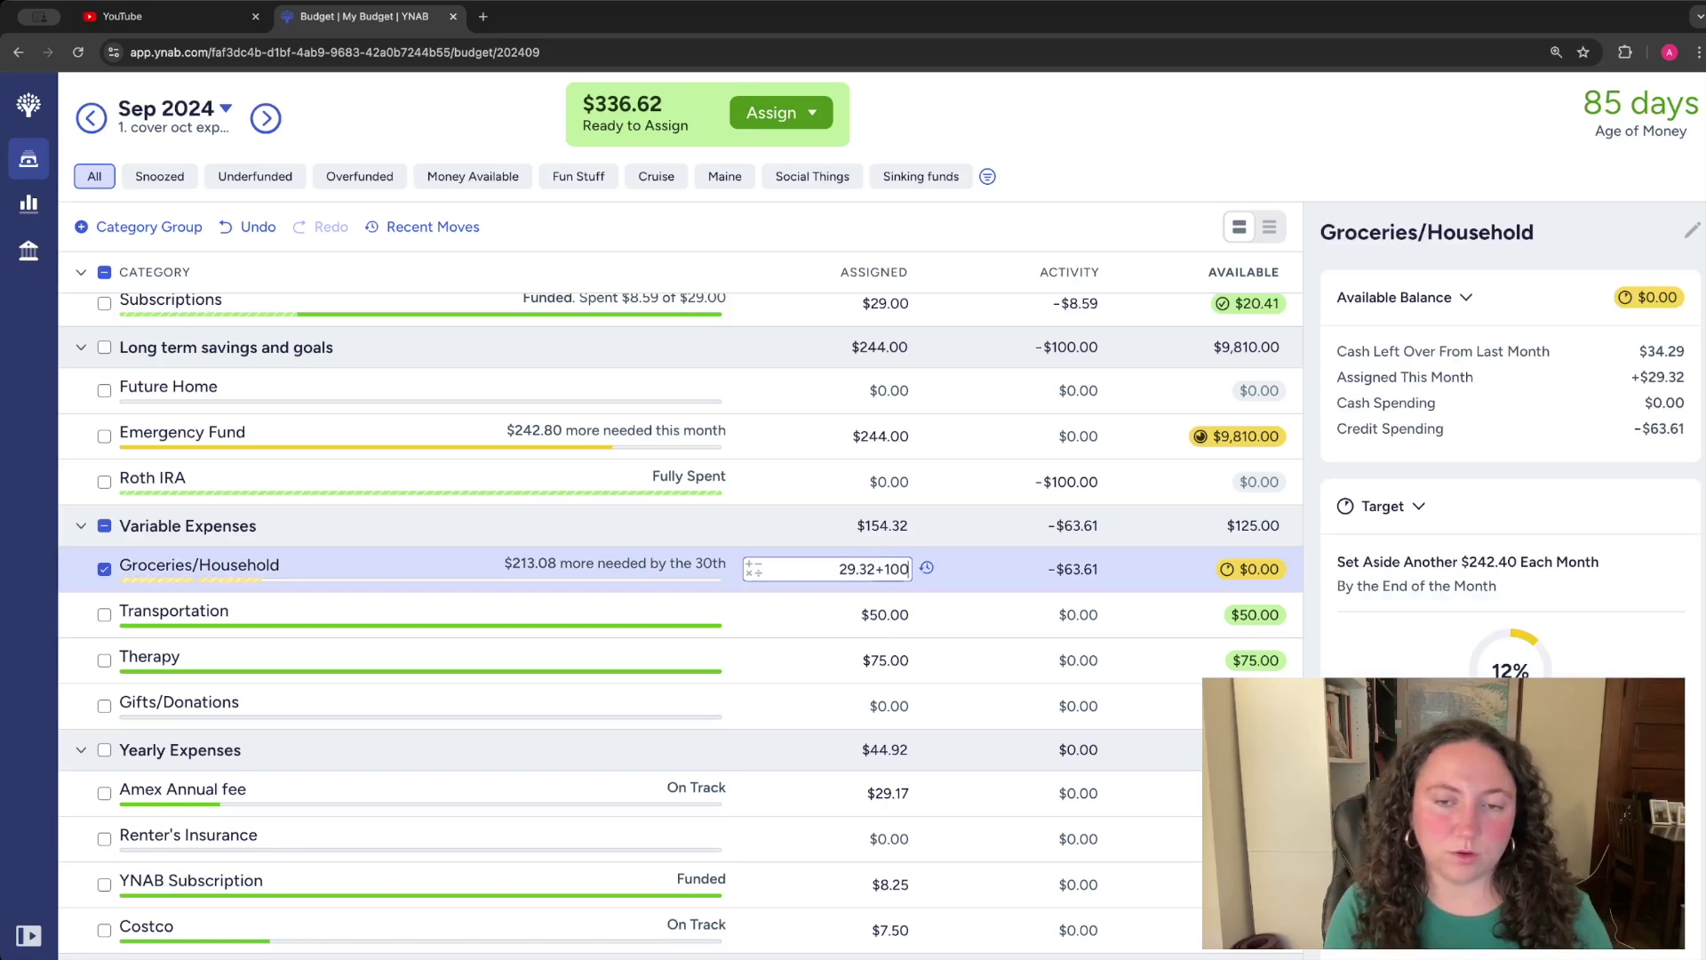
{"action": "key", "text": "Return"}
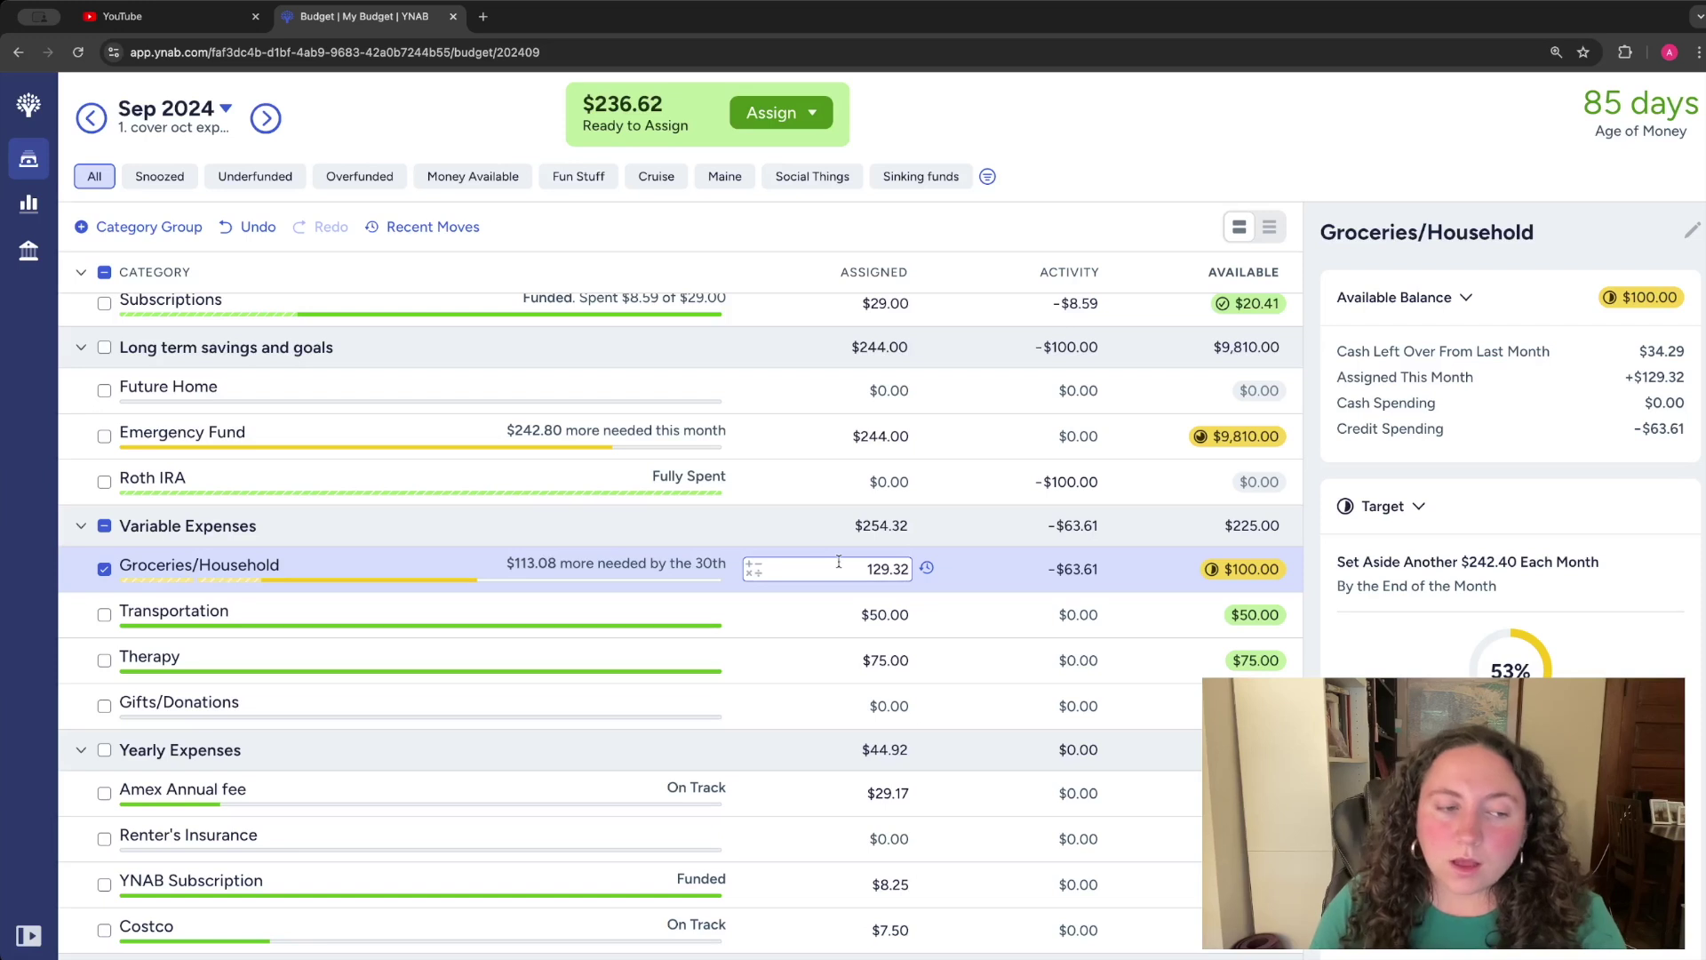
- Add $36.62 to September's Fun Money assignment, making it $38.77
{"action": "scroll", "coordinate": [706, 625], "scroll_direction": "down", "scroll_amount": 5}
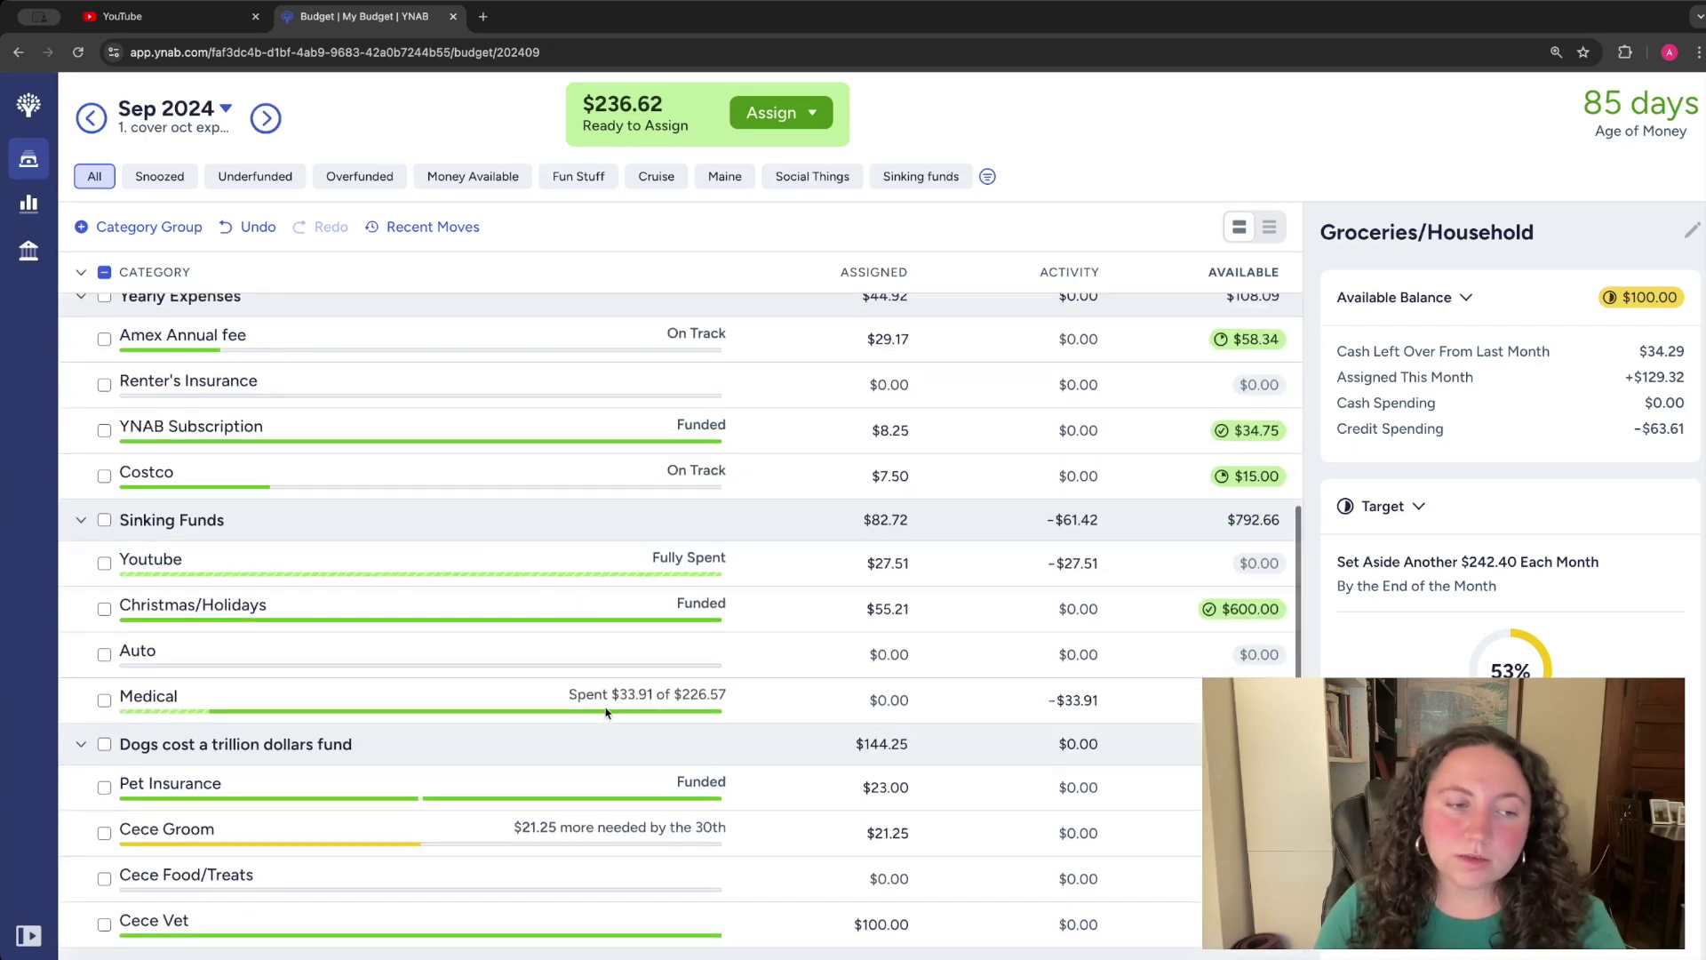
{"action": "scroll", "coordinate": [684, 706], "scroll_direction": "down", "scroll_amount": 9}
{"action": "scroll", "coordinate": [697, 711], "scroll_direction": "up", "scroll_amount": 4}
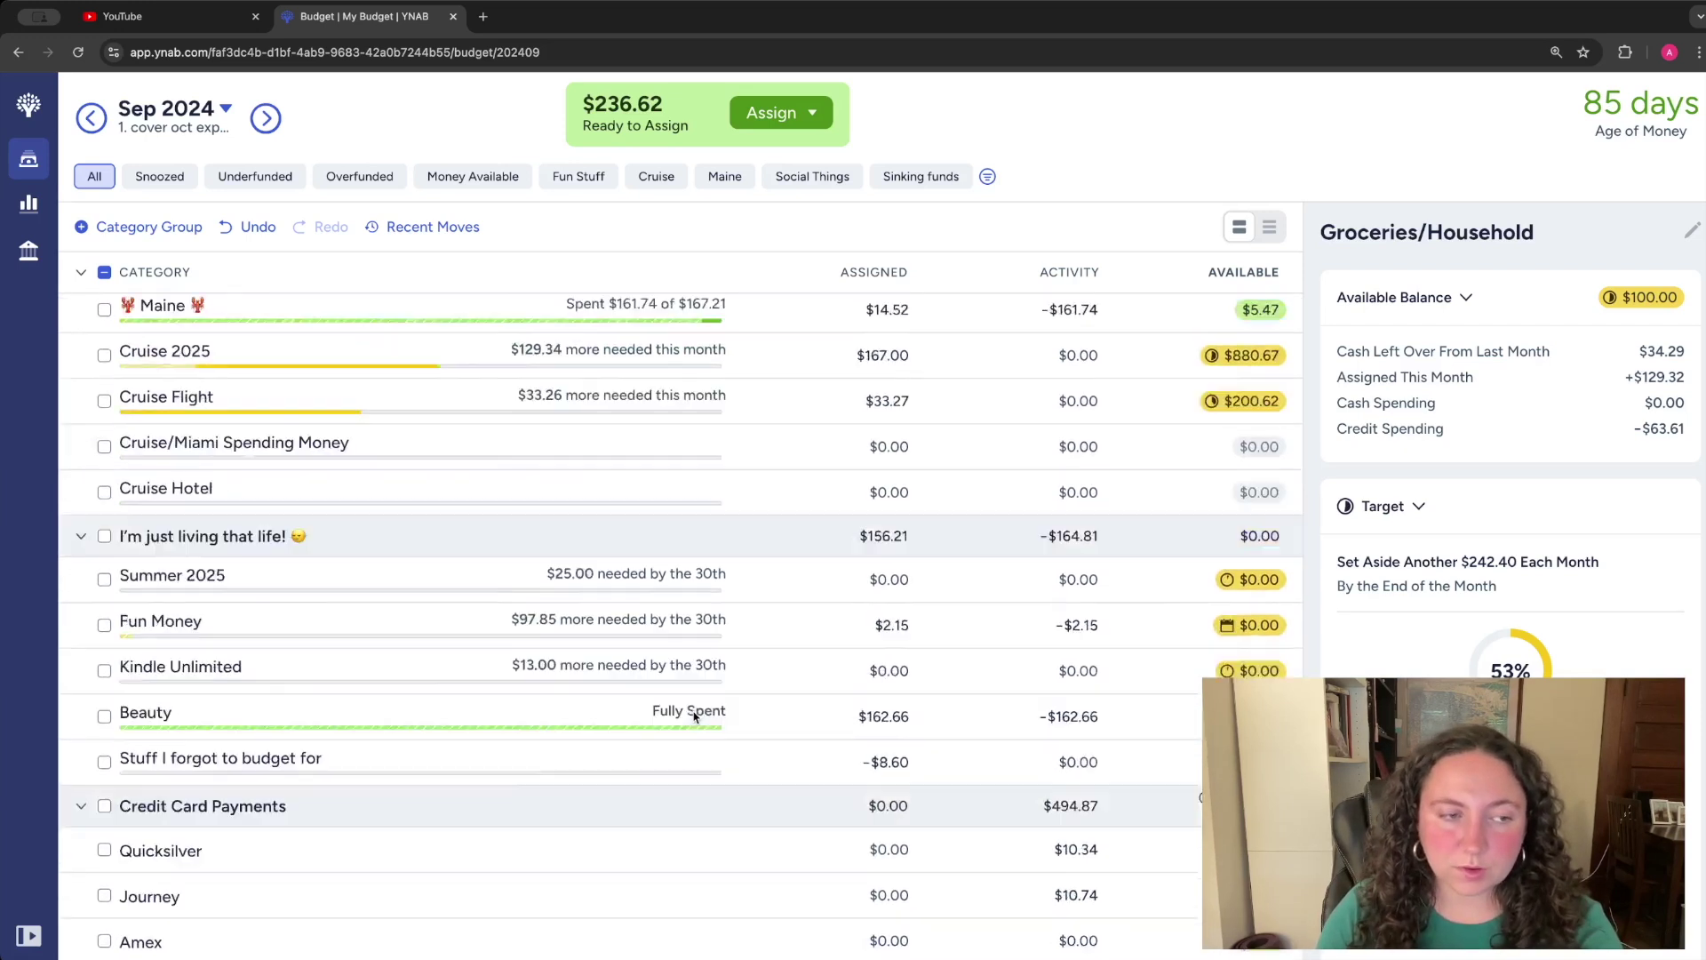
{"action": "scroll", "coordinate": [695, 718], "scroll_direction": "down", "scroll_amount": 4}
{"action": "left_click", "coordinate": [888, 536]}
{"action": "type", "text": "+36.62"}
{"action": "key", "text": "Return"}
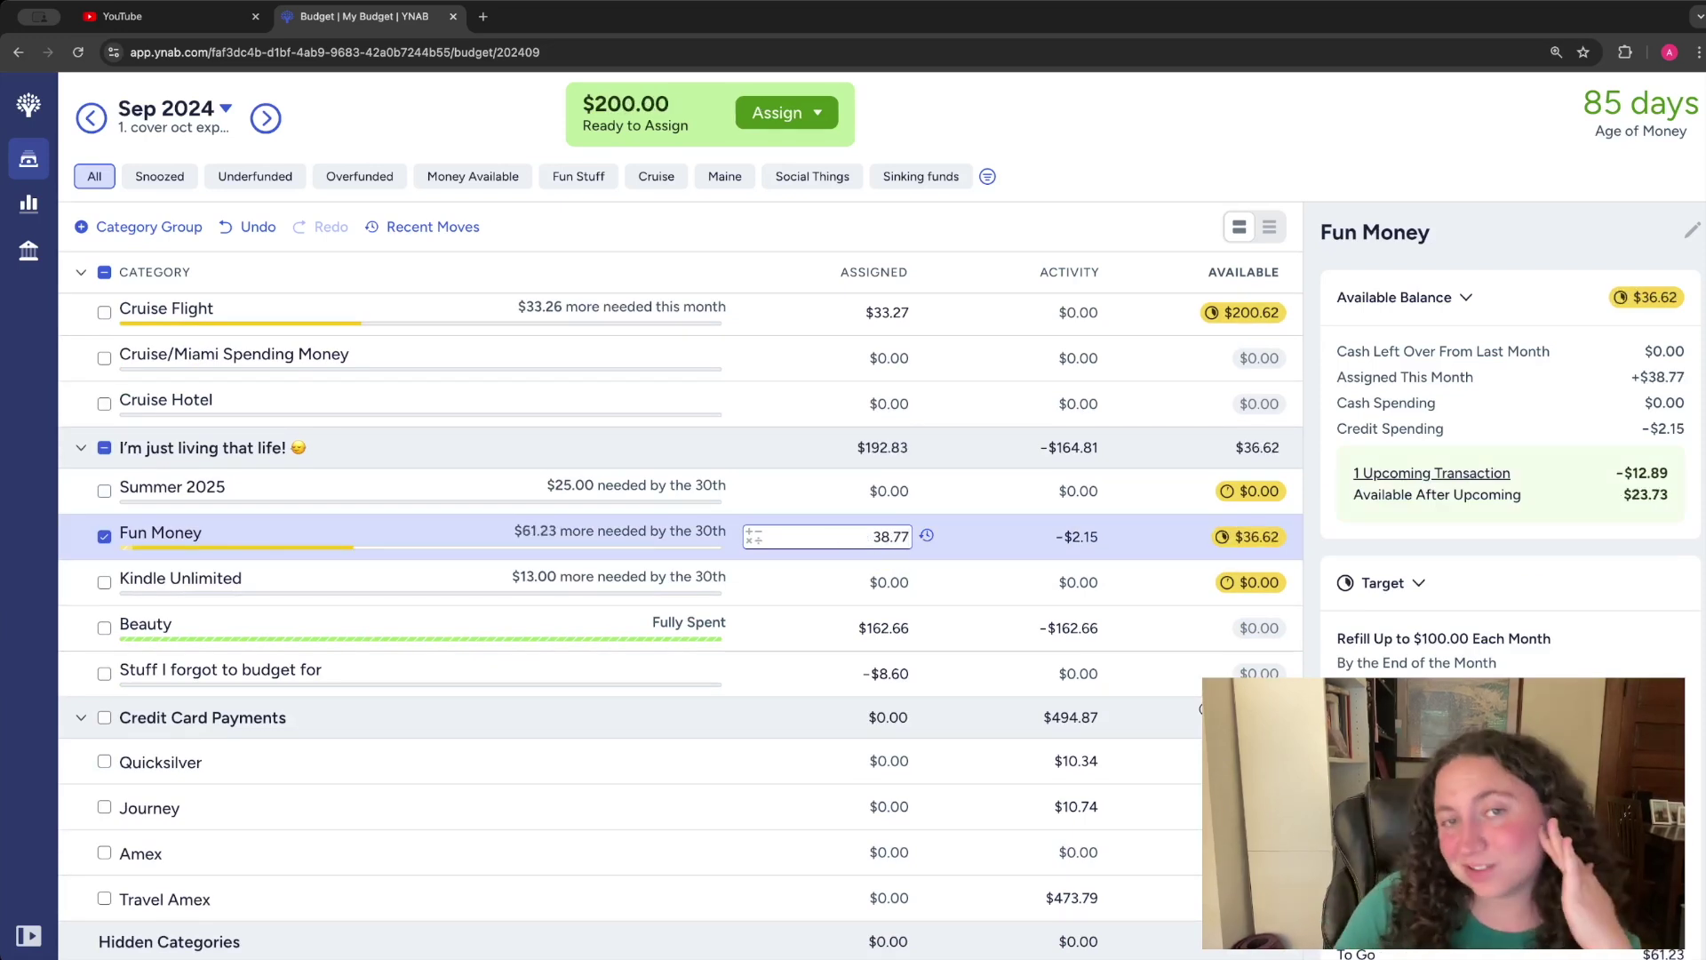
- Find Kindle Unlimited in the October 2024 budget and clear its assigned amount
{"action": "left_click", "coordinate": [899, 579]}
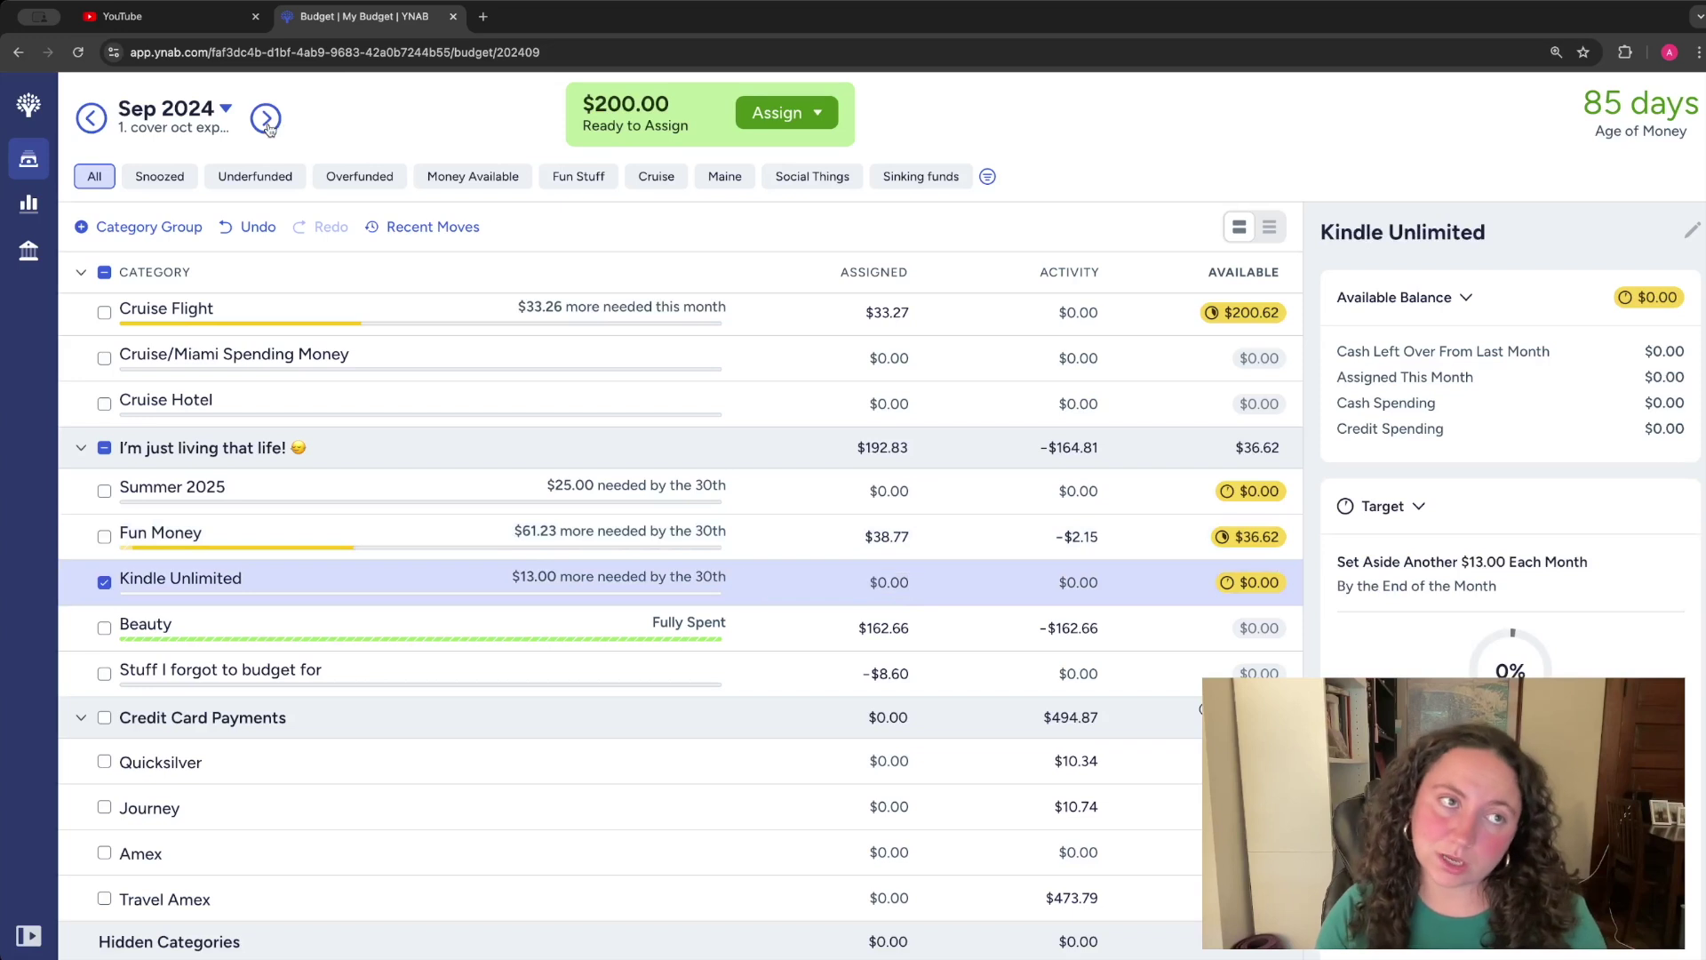
{"action": "left_click", "coordinate": [266, 118]}
{"action": "scroll", "coordinate": [643, 622], "scroll_direction": "down", "scroll_amount": 10}
{"action": "key", "text": "ctrl+f"}
{"action": "type", "text": "kindle"}
{"action": "scroll", "coordinate": [544, 532], "scroll_direction": "down", "scroll_amount": 10}
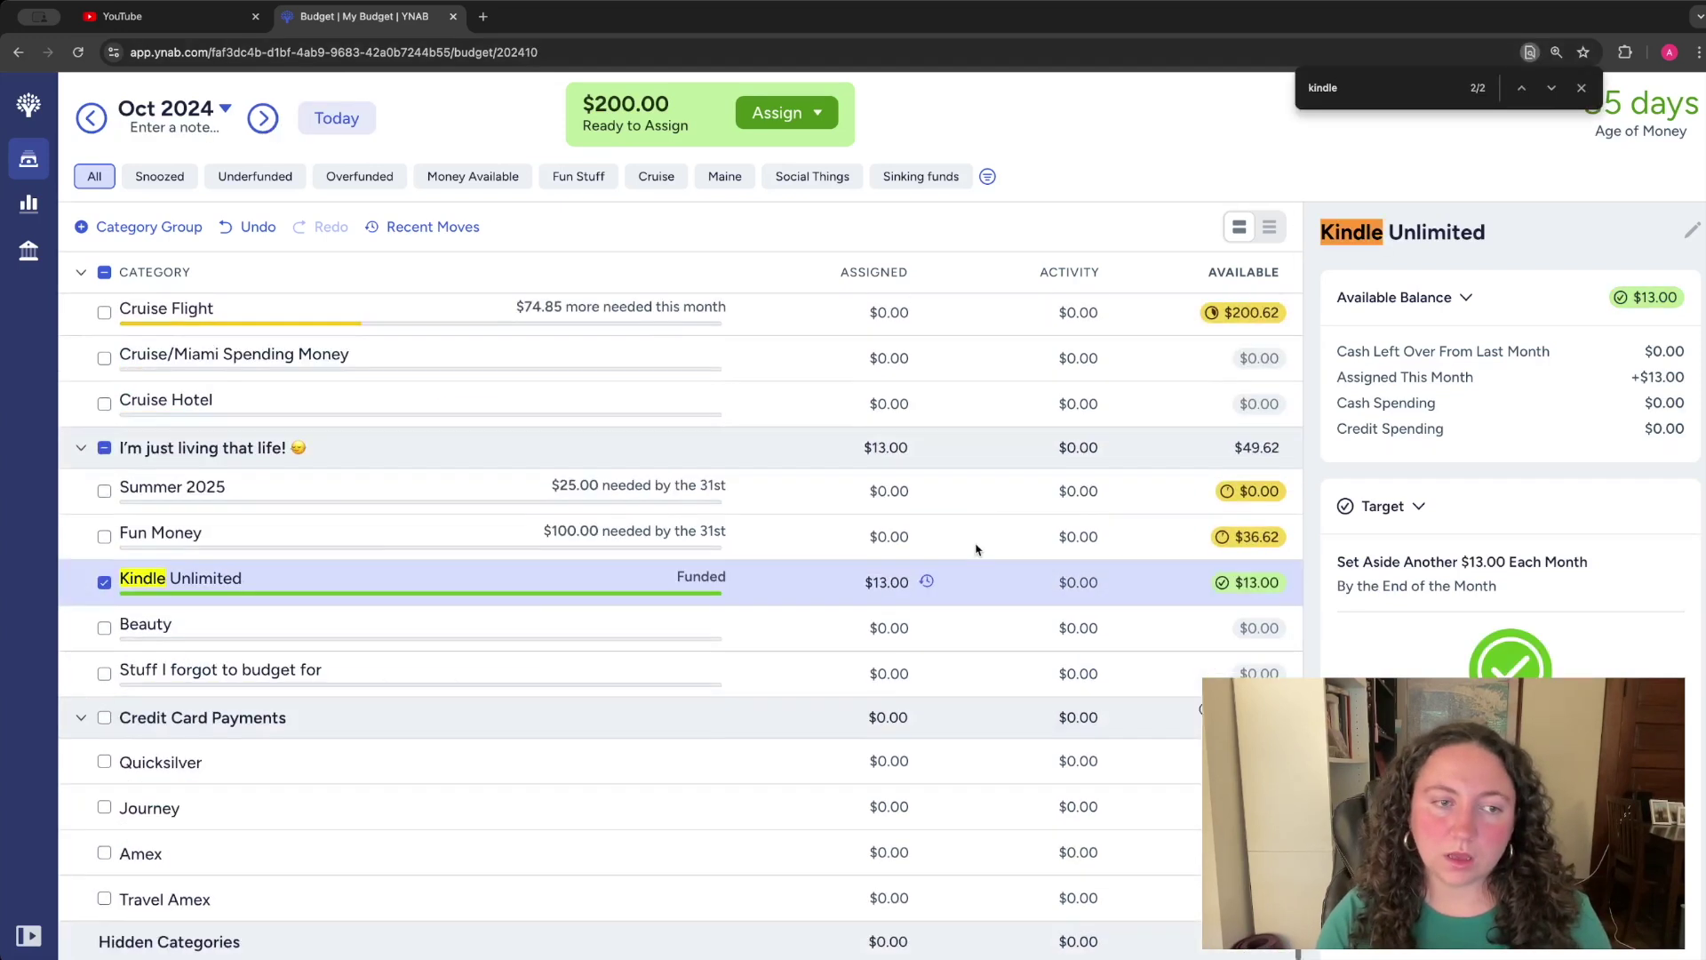
{"action": "left_click", "coordinate": [893, 592]}
{"action": "key", "text": "BackSpace"}
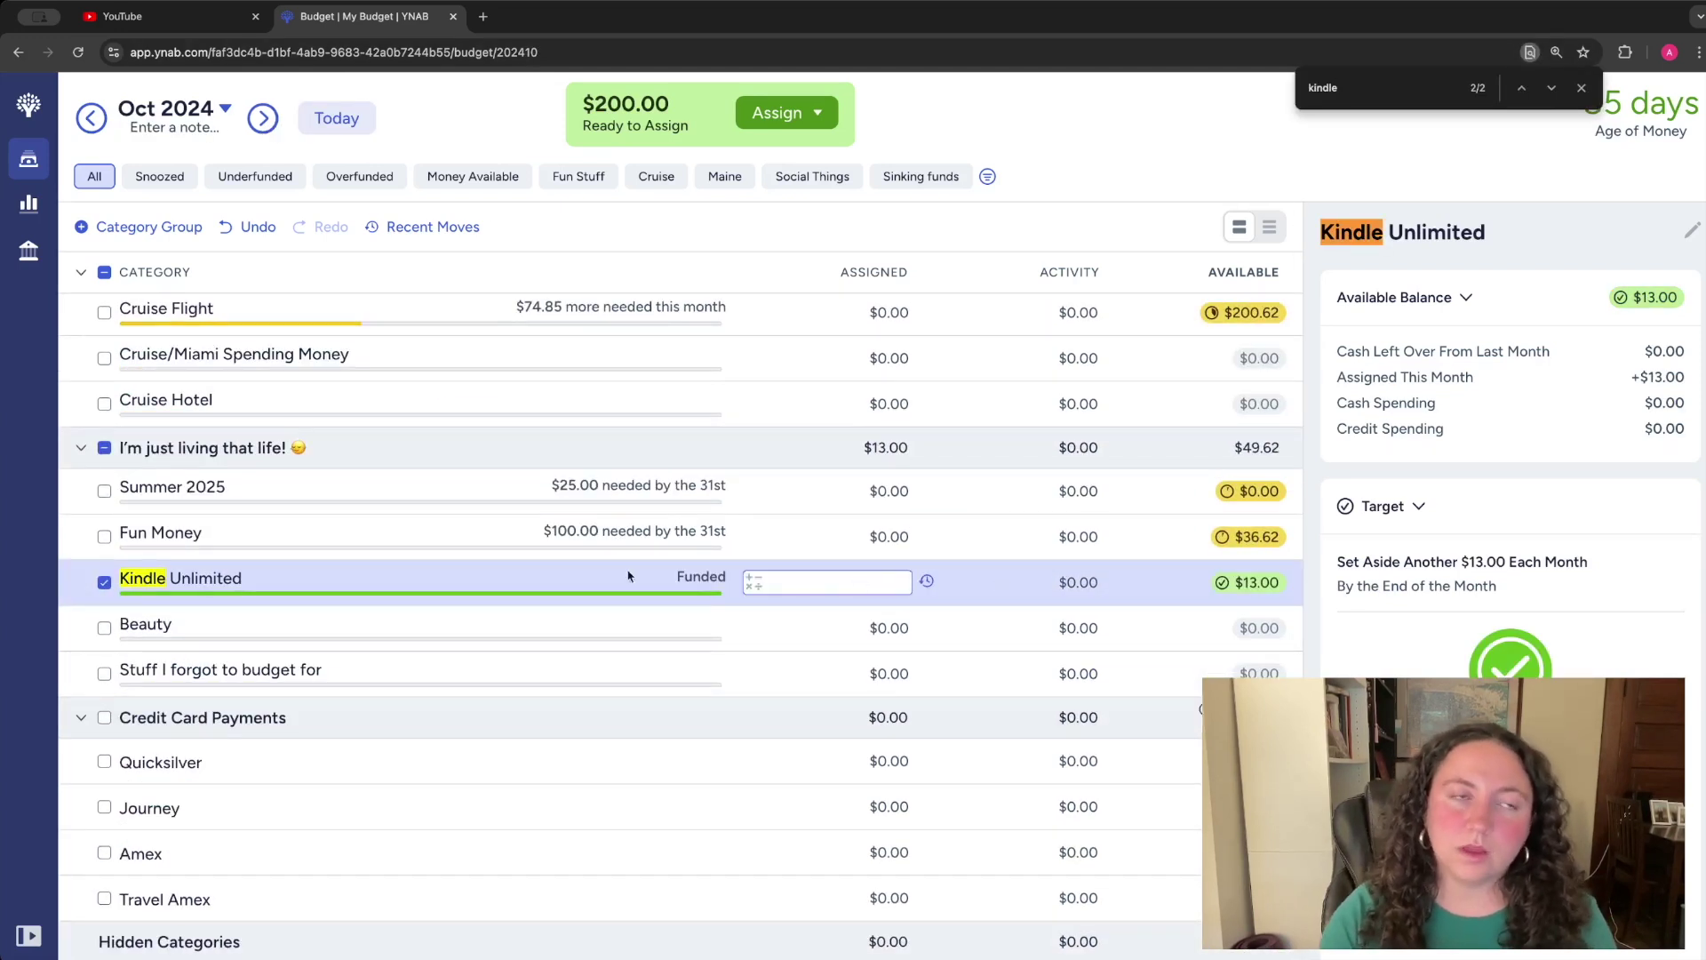
- Return to September, assign $13 to Kindle Unlimited and close the page search
{"action": "left_click", "coordinate": [91, 117]}
{"action": "left_click", "coordinate": [889, 582]}
{"action": "type", "text": "13"}
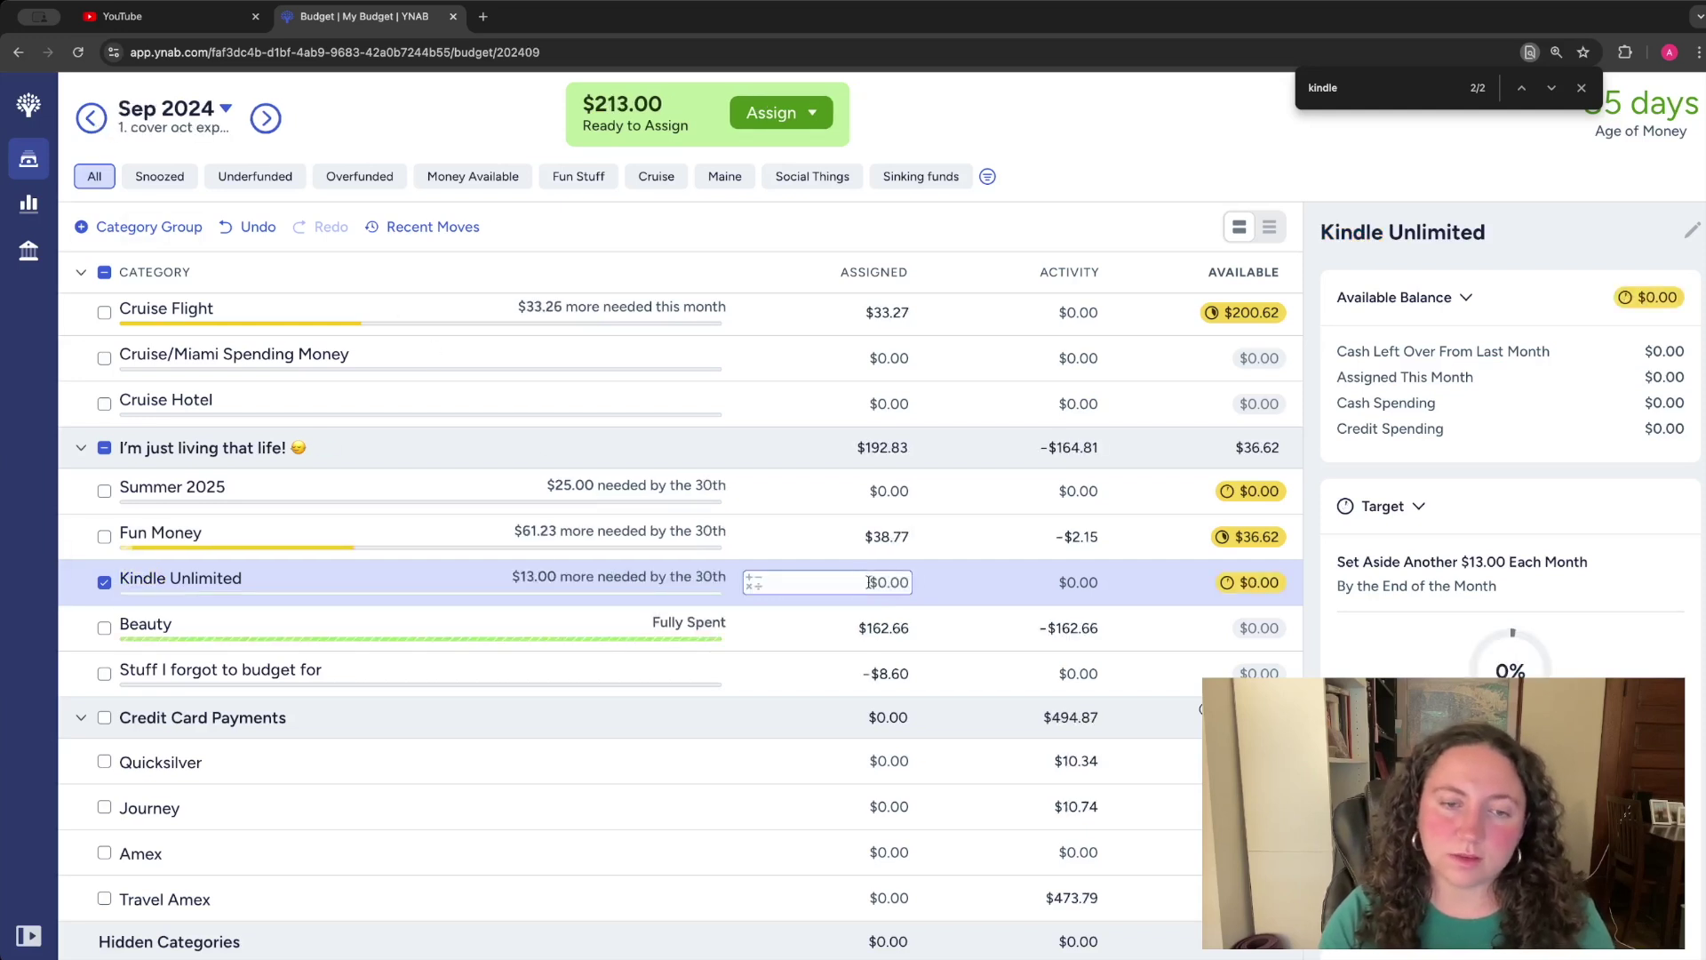
{"action": "key", "text": "Return"}
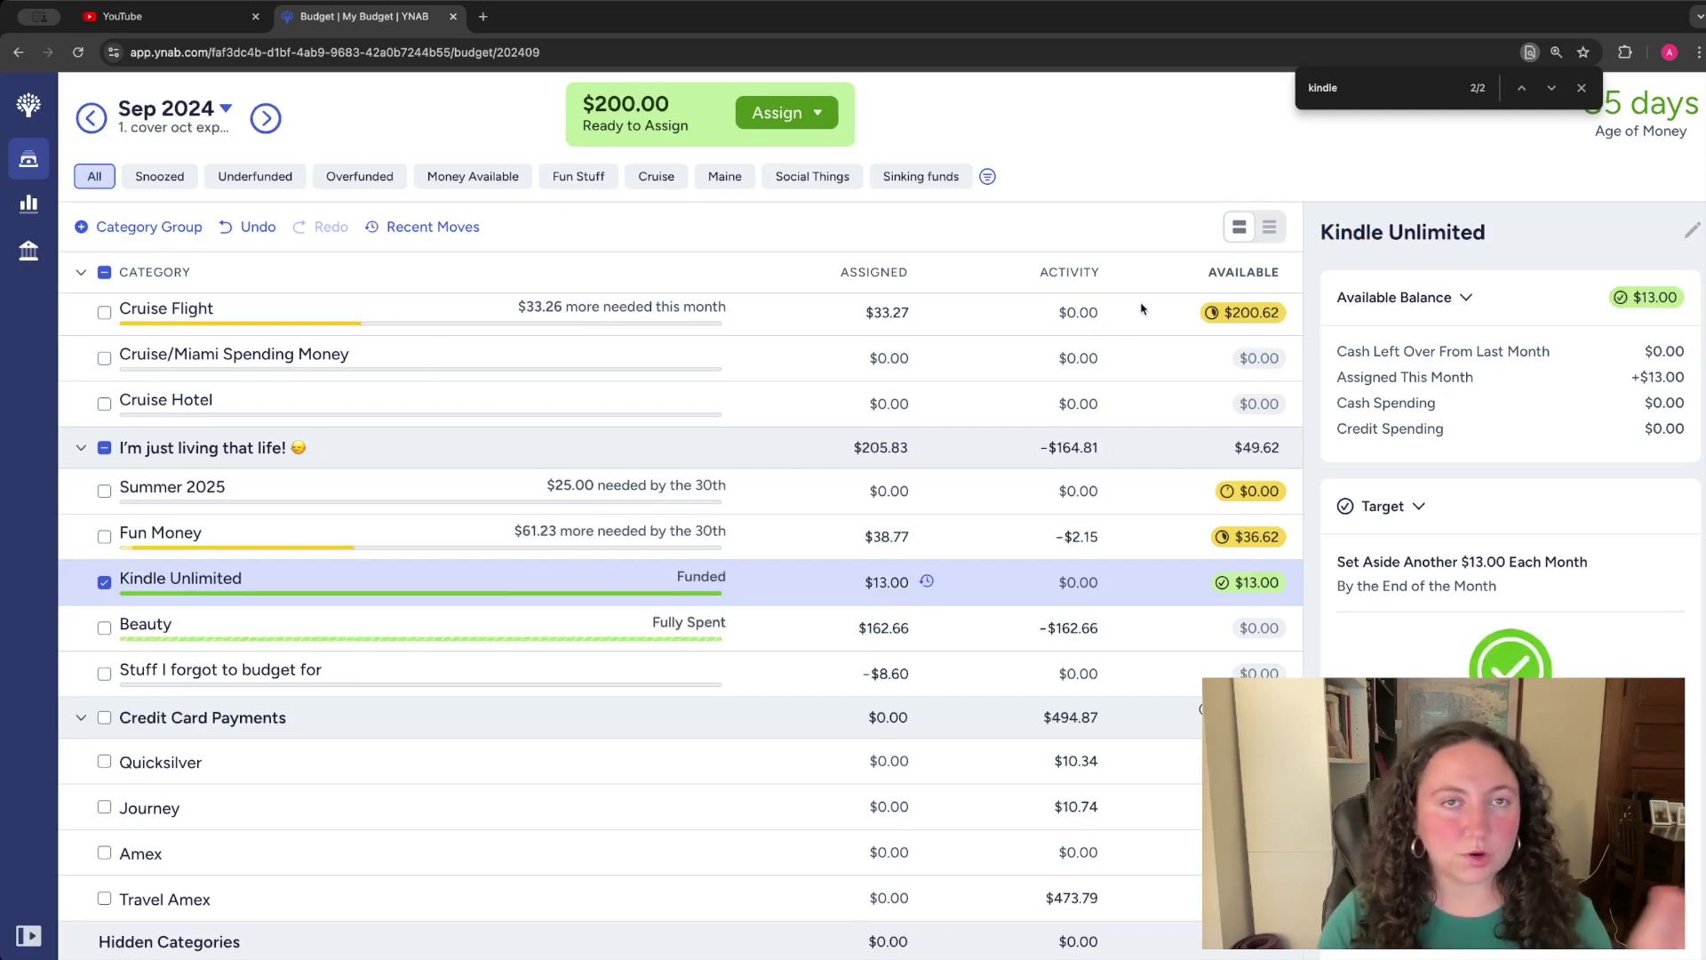
{"action": "left_click", "coordinate": [1579, 91]}
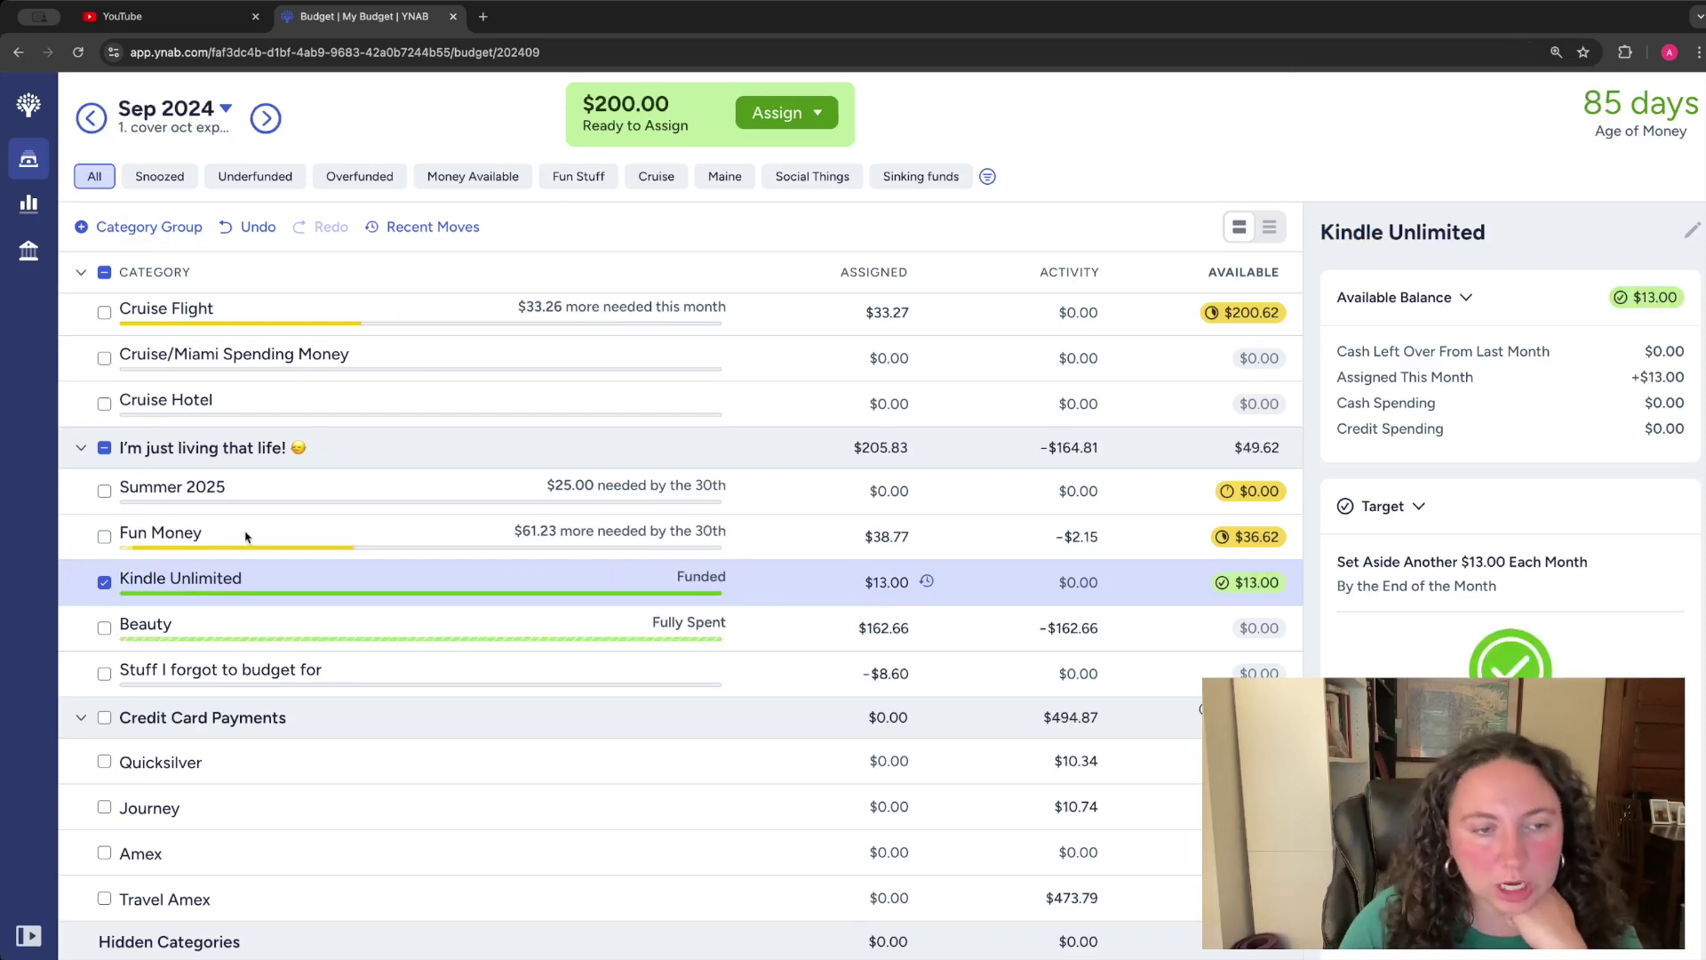
{"action": "key", "text": "Escape"}
- Review the Auto-Assign options and look through September's category groups for categories that still need money
{"action": "left_click", "coordinate": [1458, 247]}
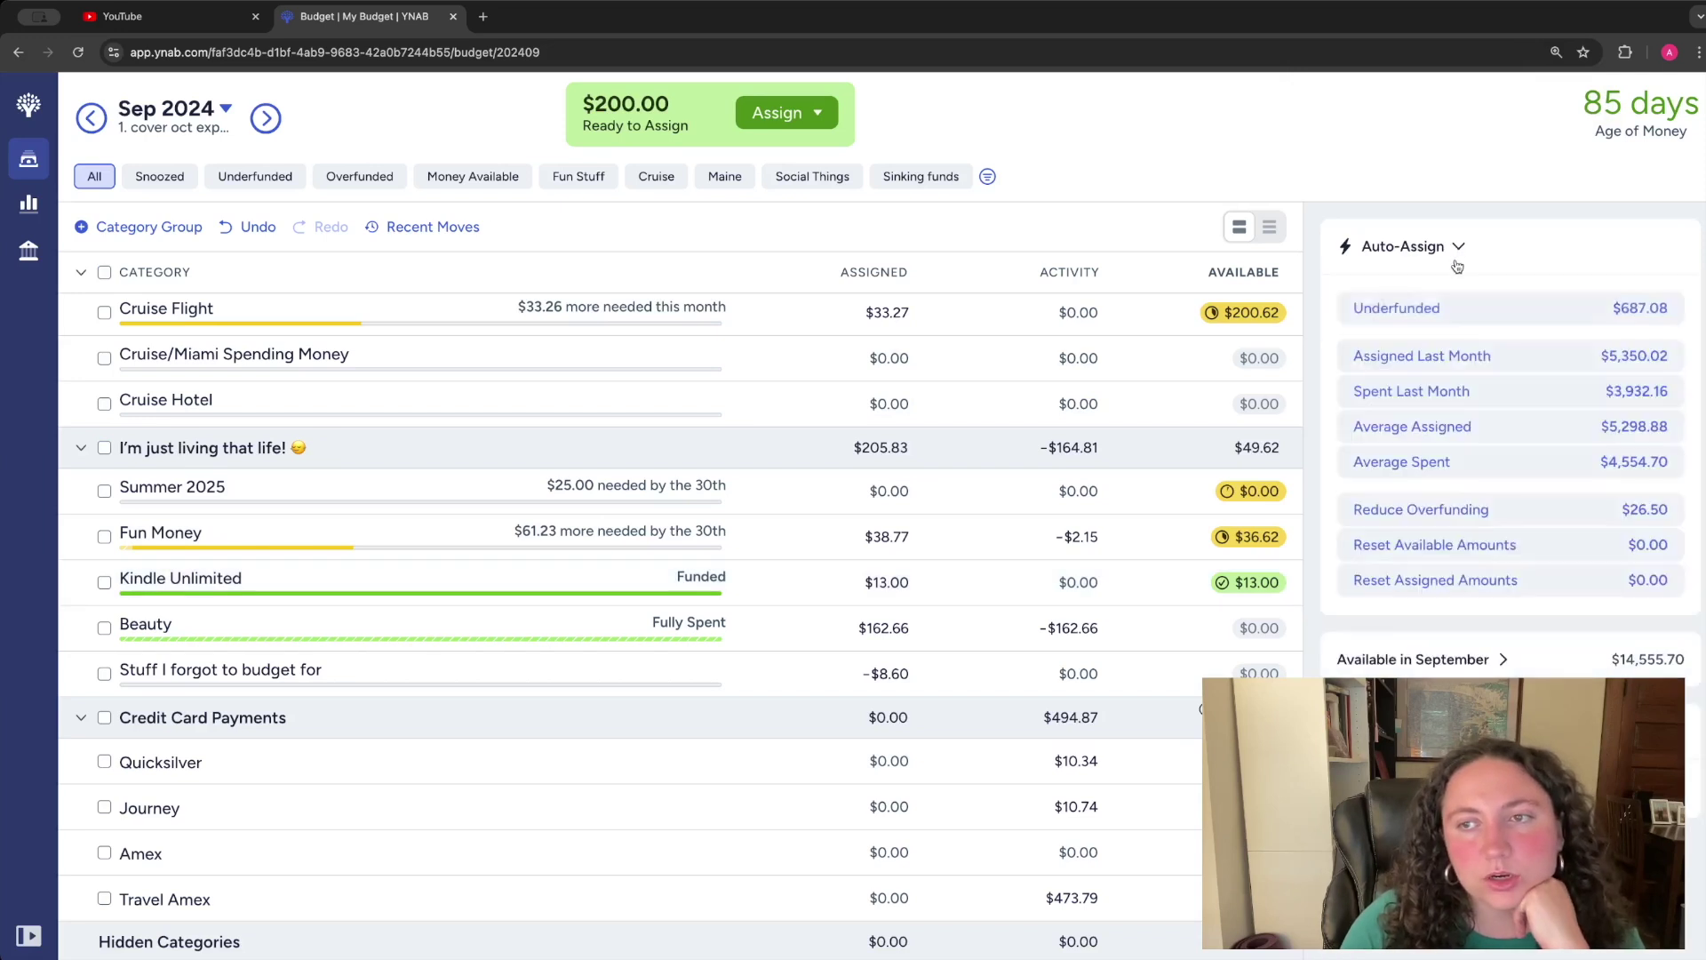
{"action": "left_click", "coordinate": [1422, 308]}
{"action": "key", "text": "Escape"}
{"action": "scroll", "coordinate": [945, 655], "scroll_direction": "up", "scroll_amount": 10}
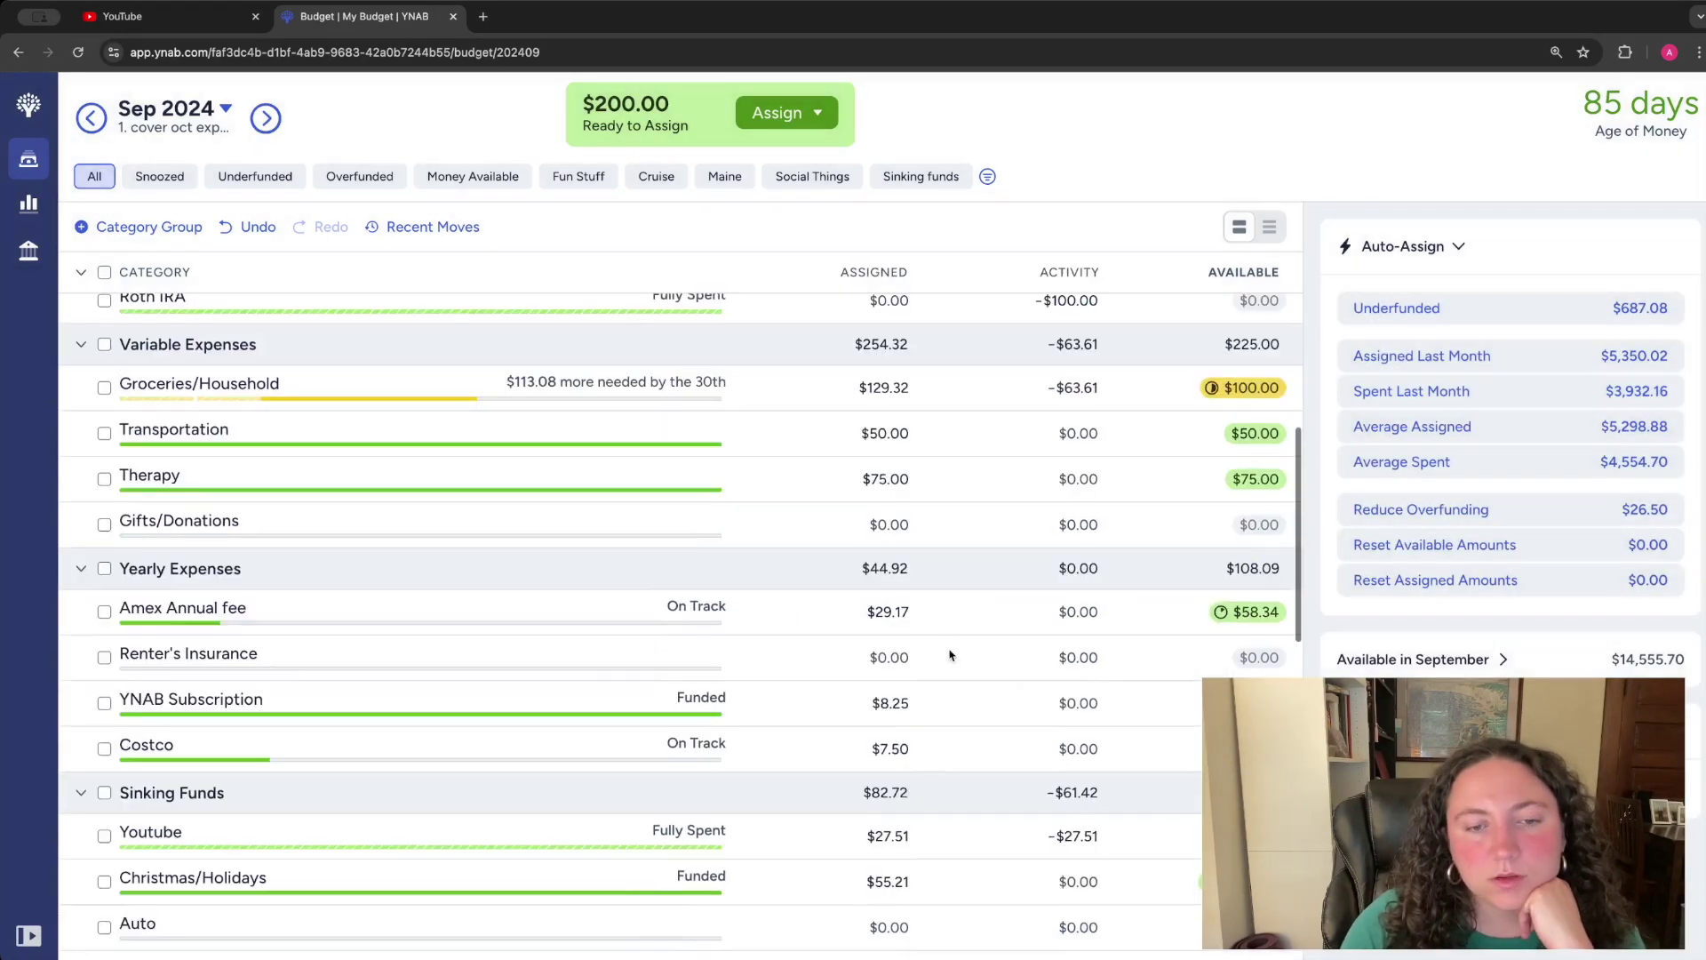
{"action": "scroll", "coordinate": [945, 655], "scroll_direction": "down", "scroll_amount": 5}
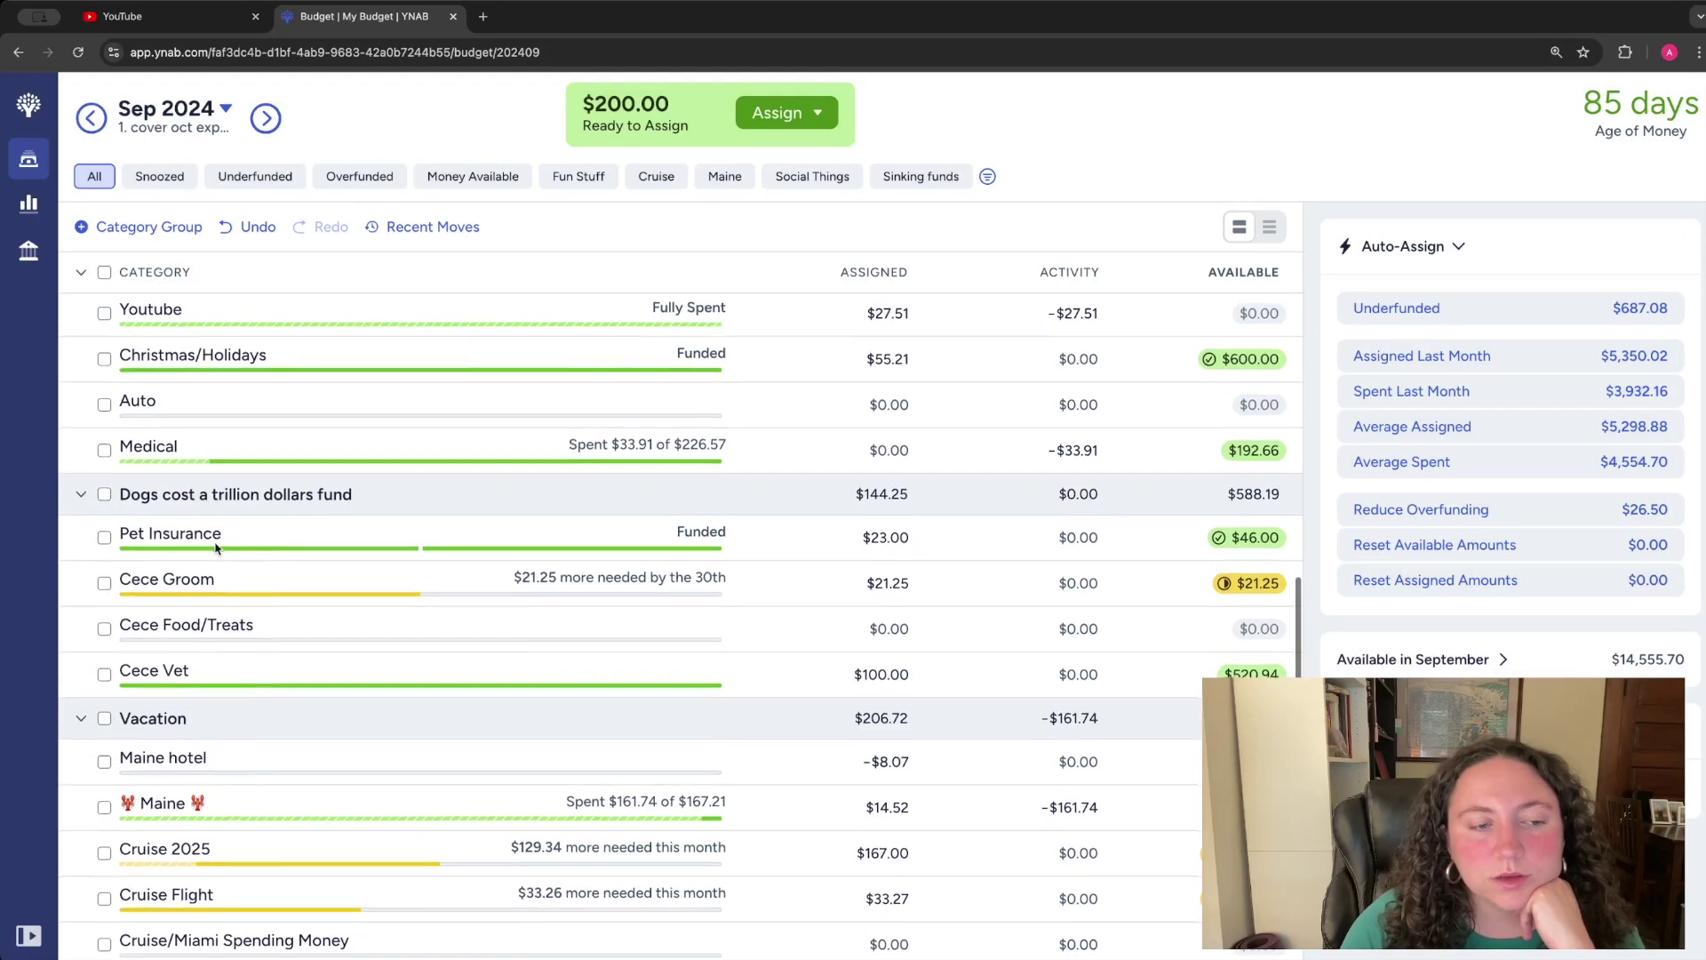
{"action": "scroll", "coordinate": [982, 678], "scroll_direction": "down", "scroll_amount": 4}
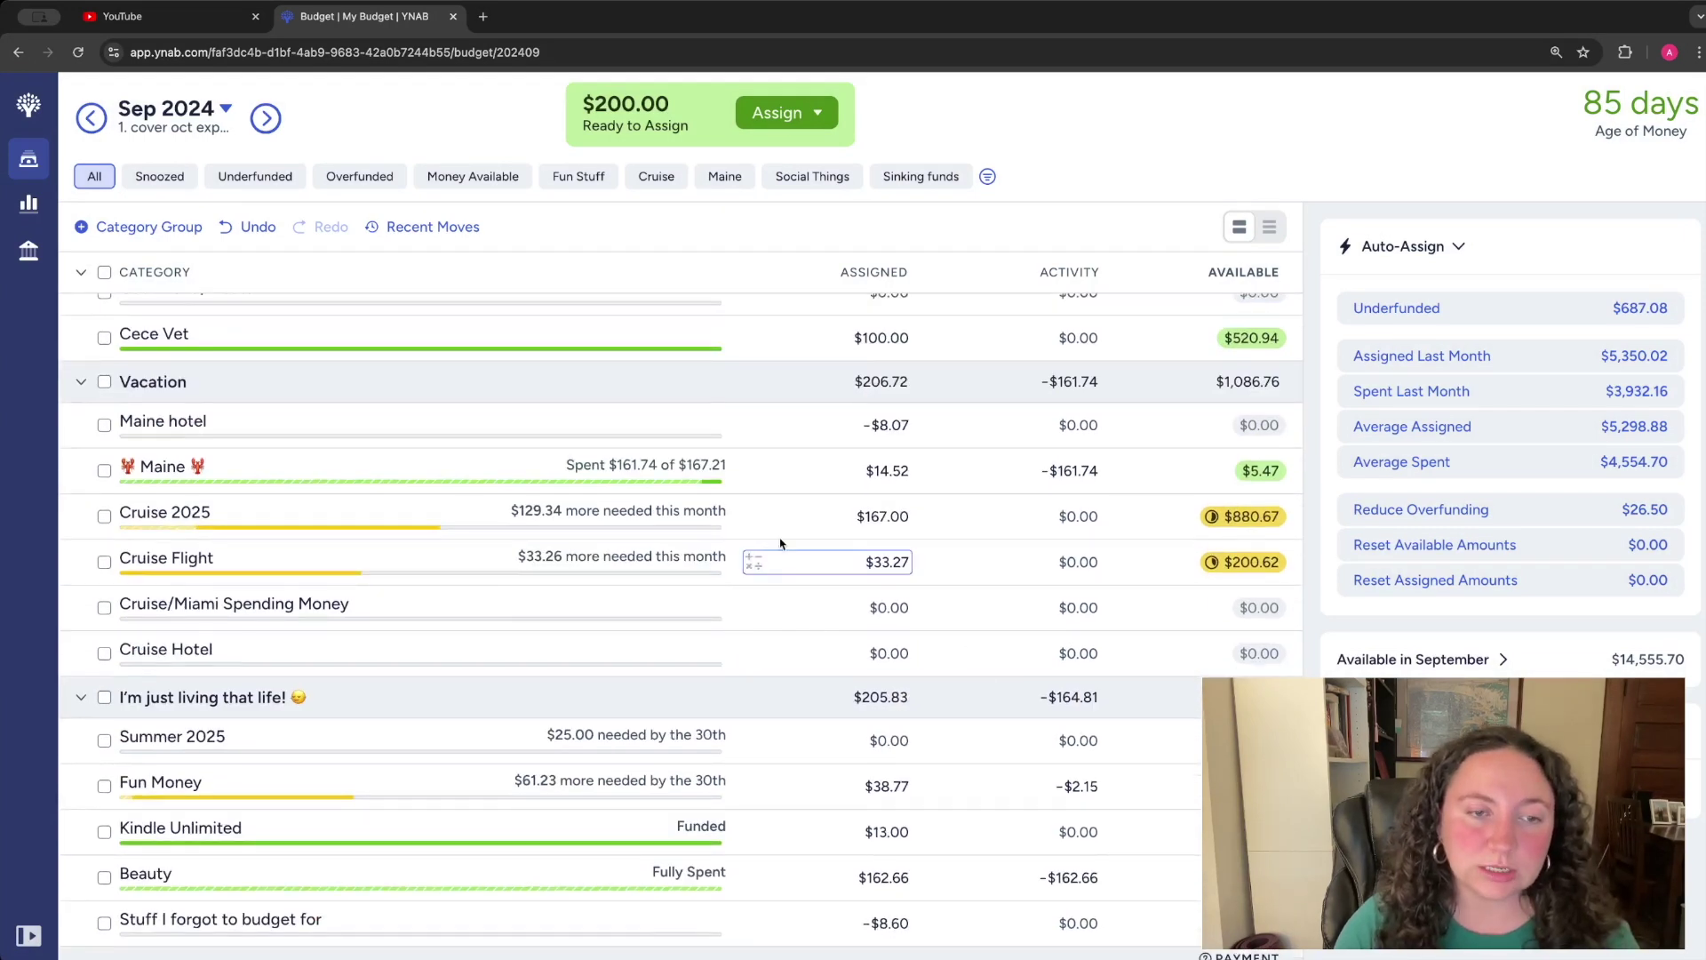
- Check the Cruise 2025 target and add $129.34 to its September assignment, making it $296.34
{"action": "left_click", "coordinate": [856, 514]}
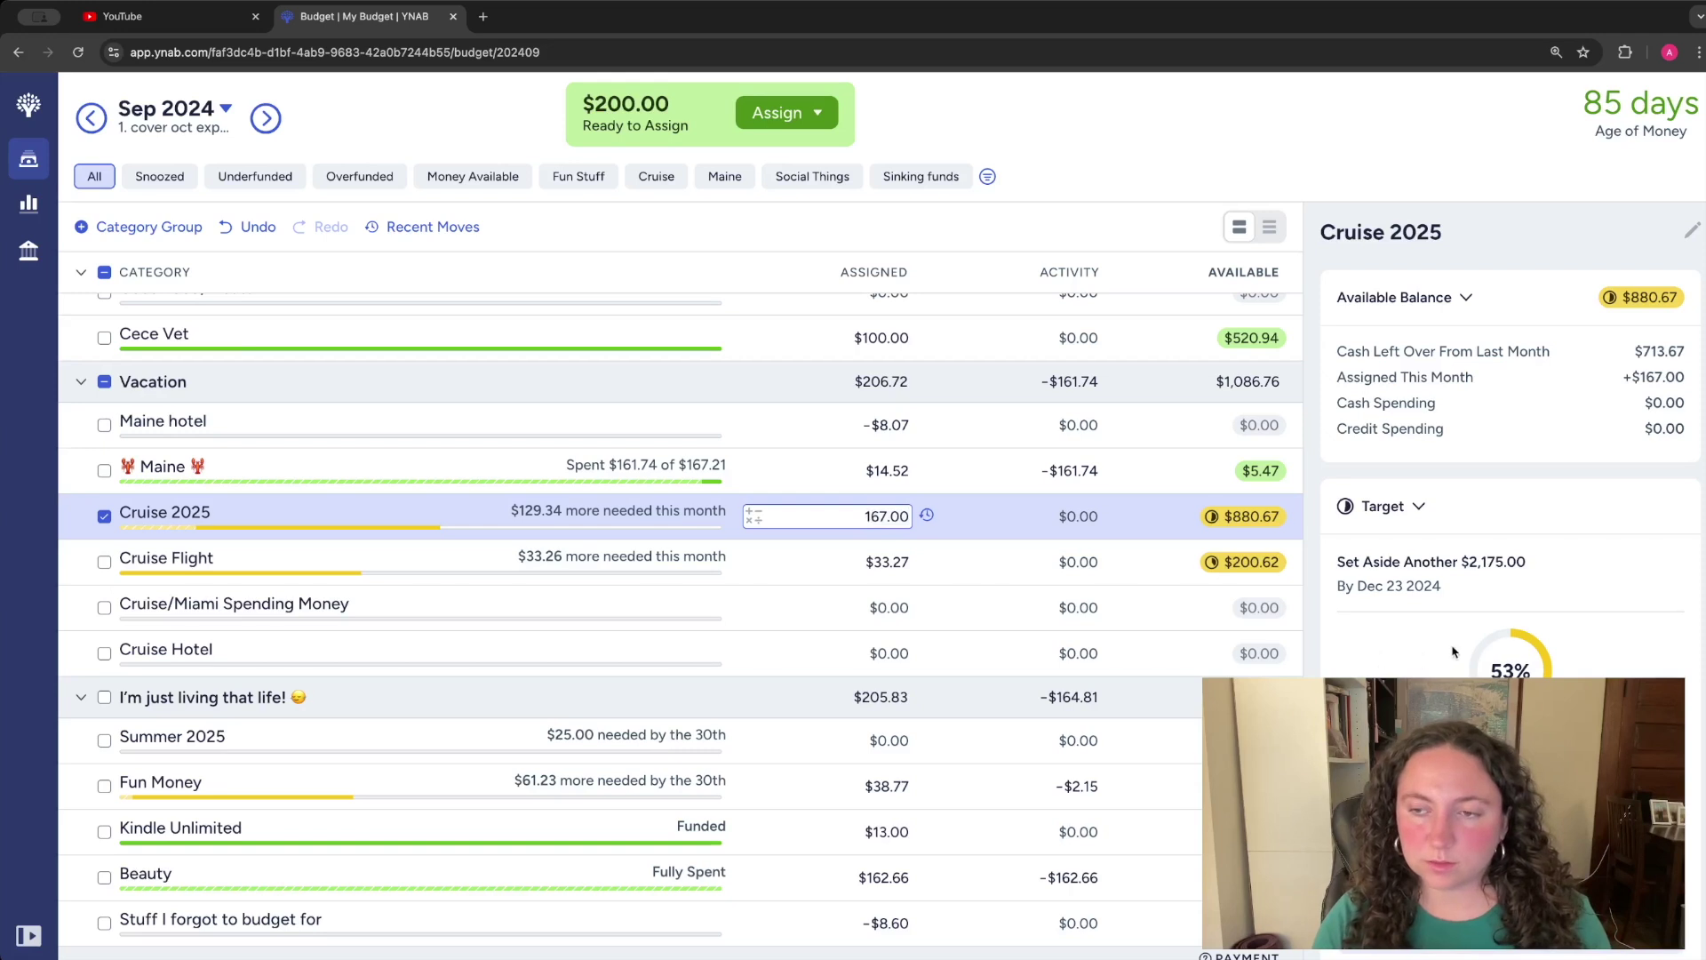
{"action": "scroll", "coordinate": [1511, 533], "scroll_direction": "down", "scroll_amount": 3}
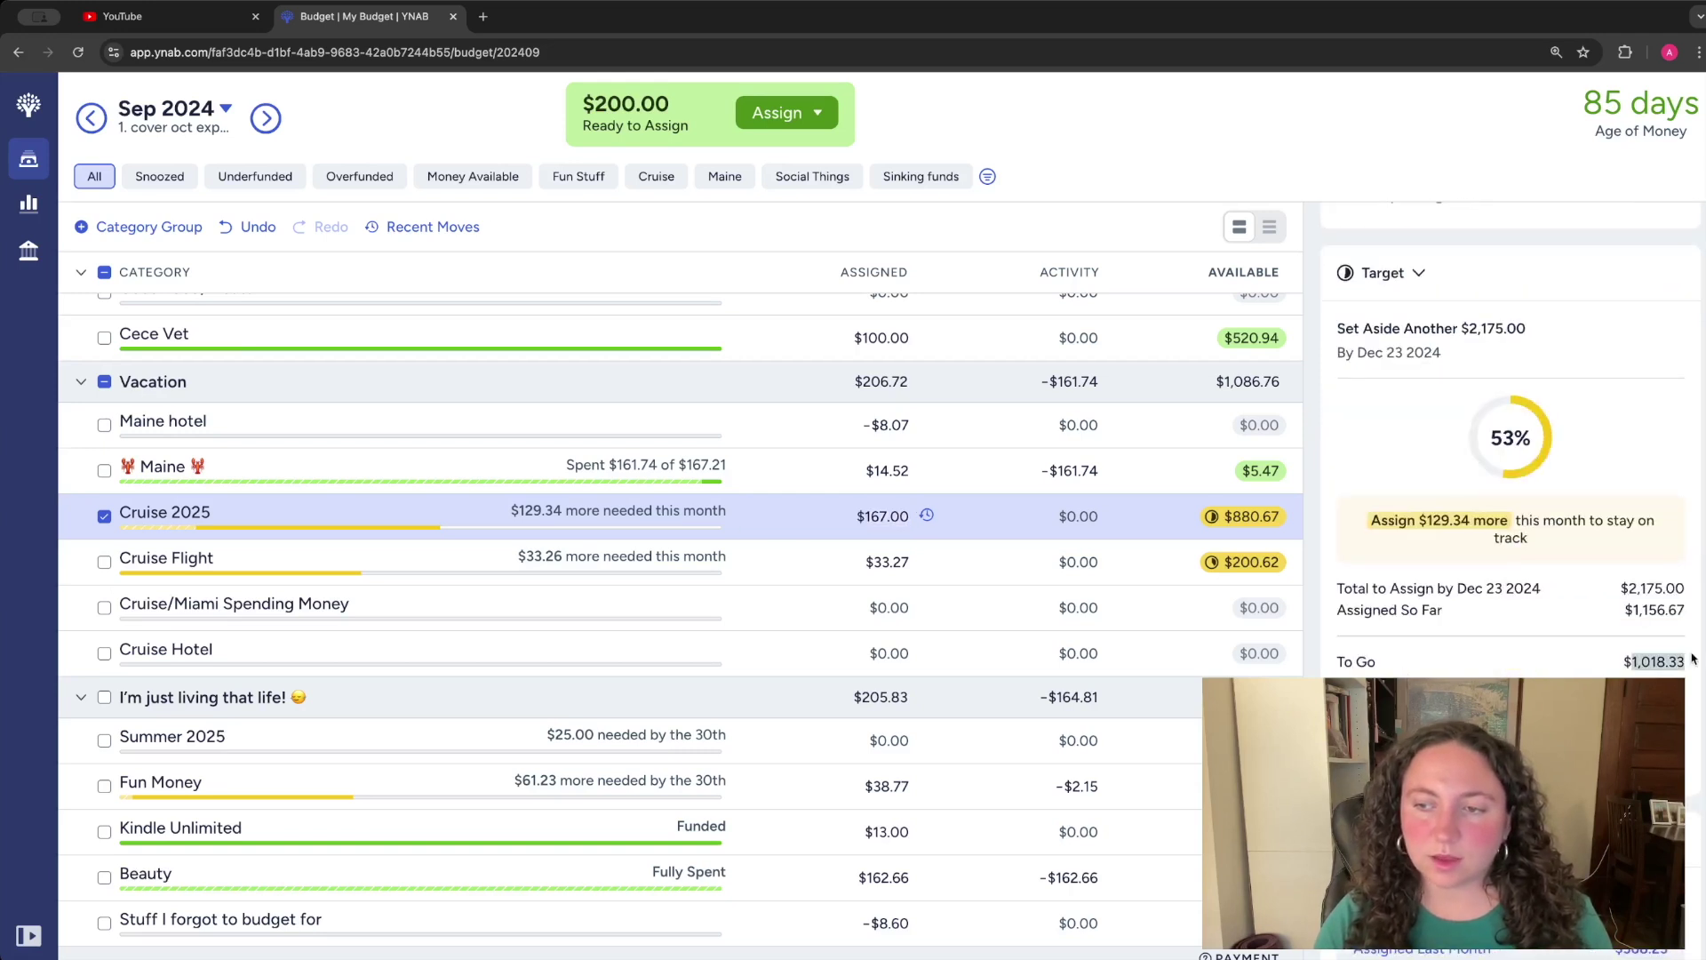
{"action": "left_click", "coordinate": [903, 513]}
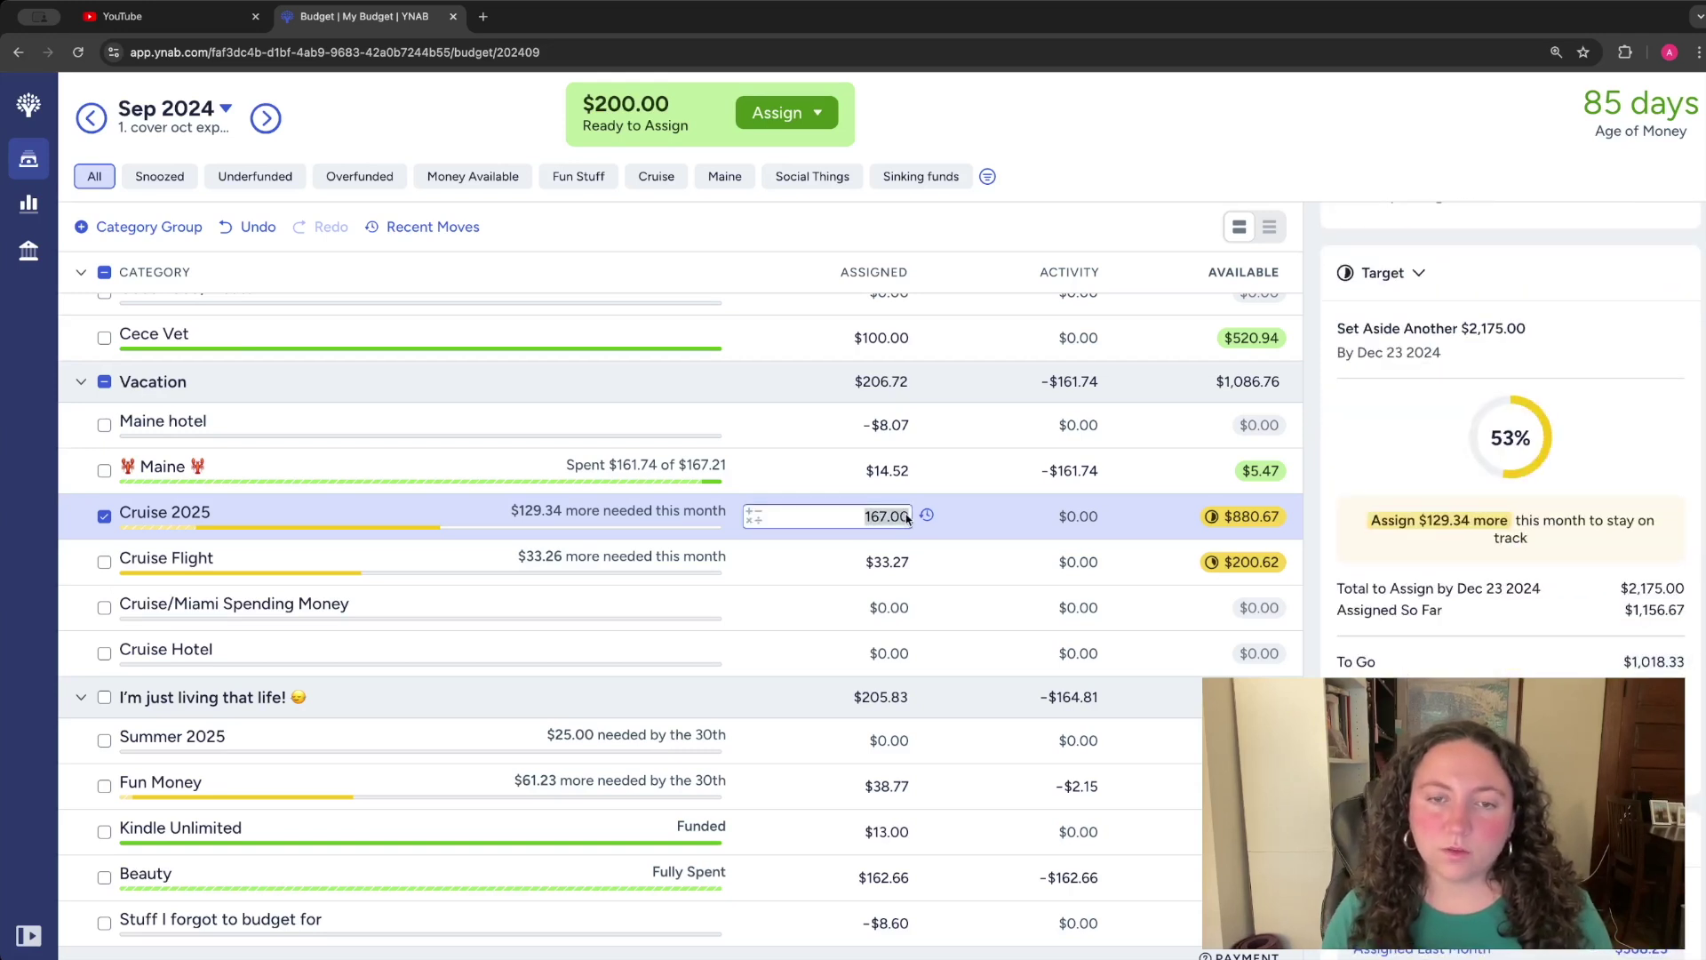
{"action": "type", "text": "+129.34"}
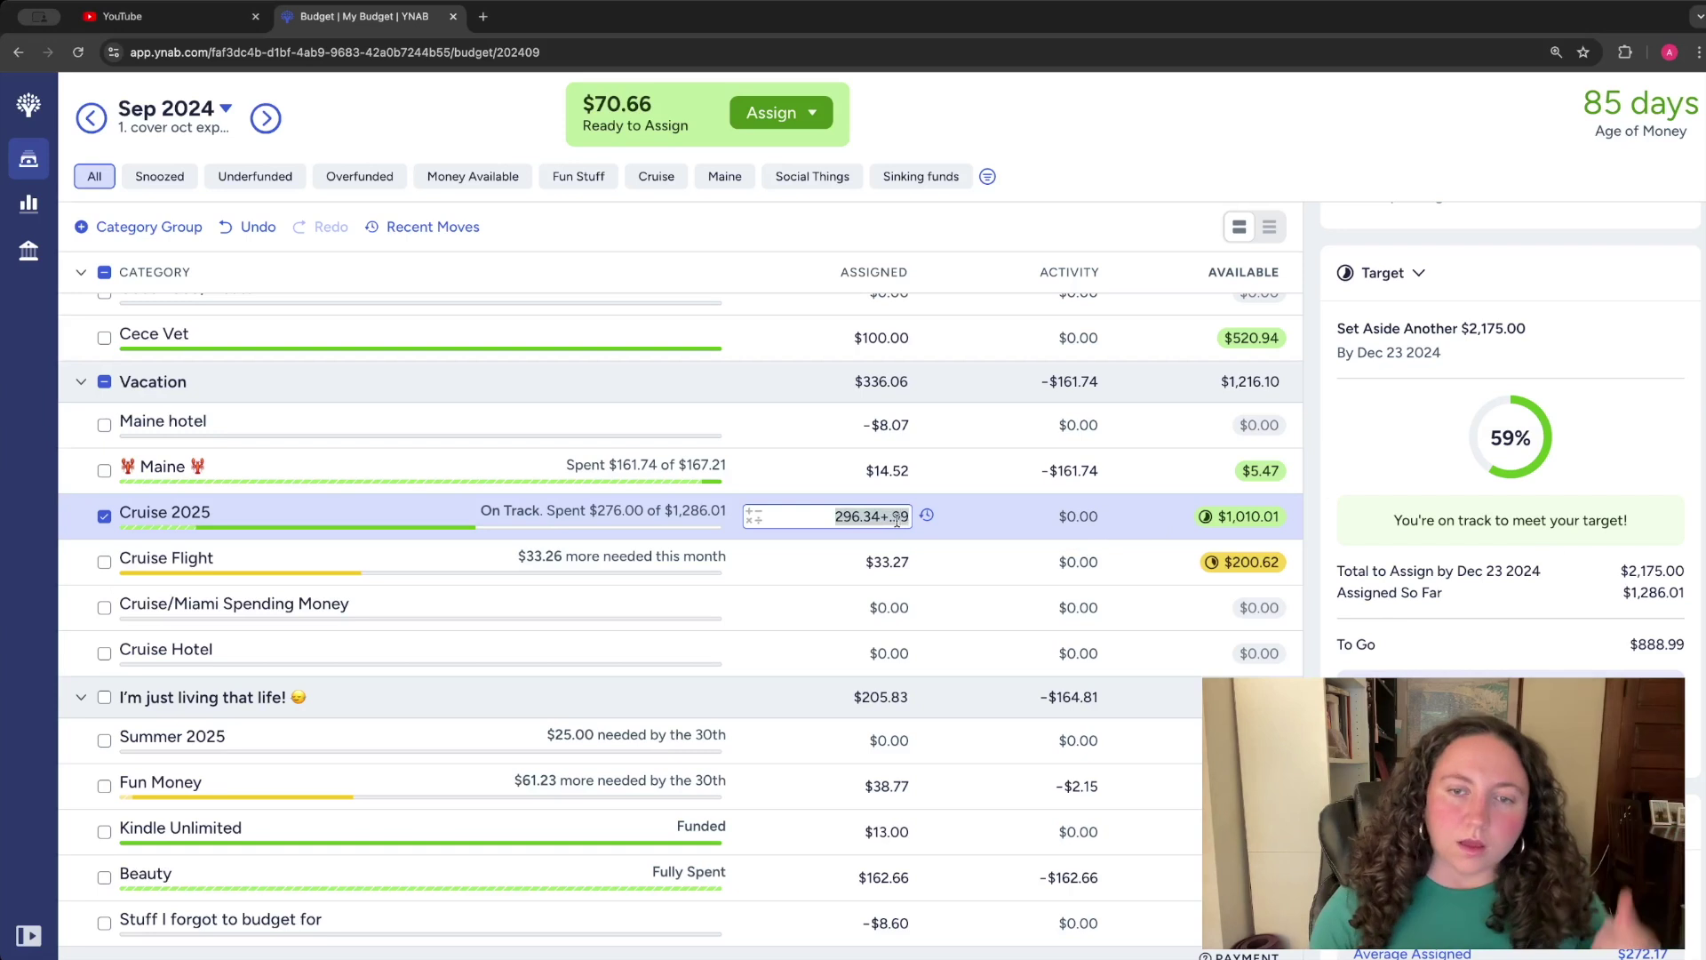
{"action": "key", "text": "Return"}
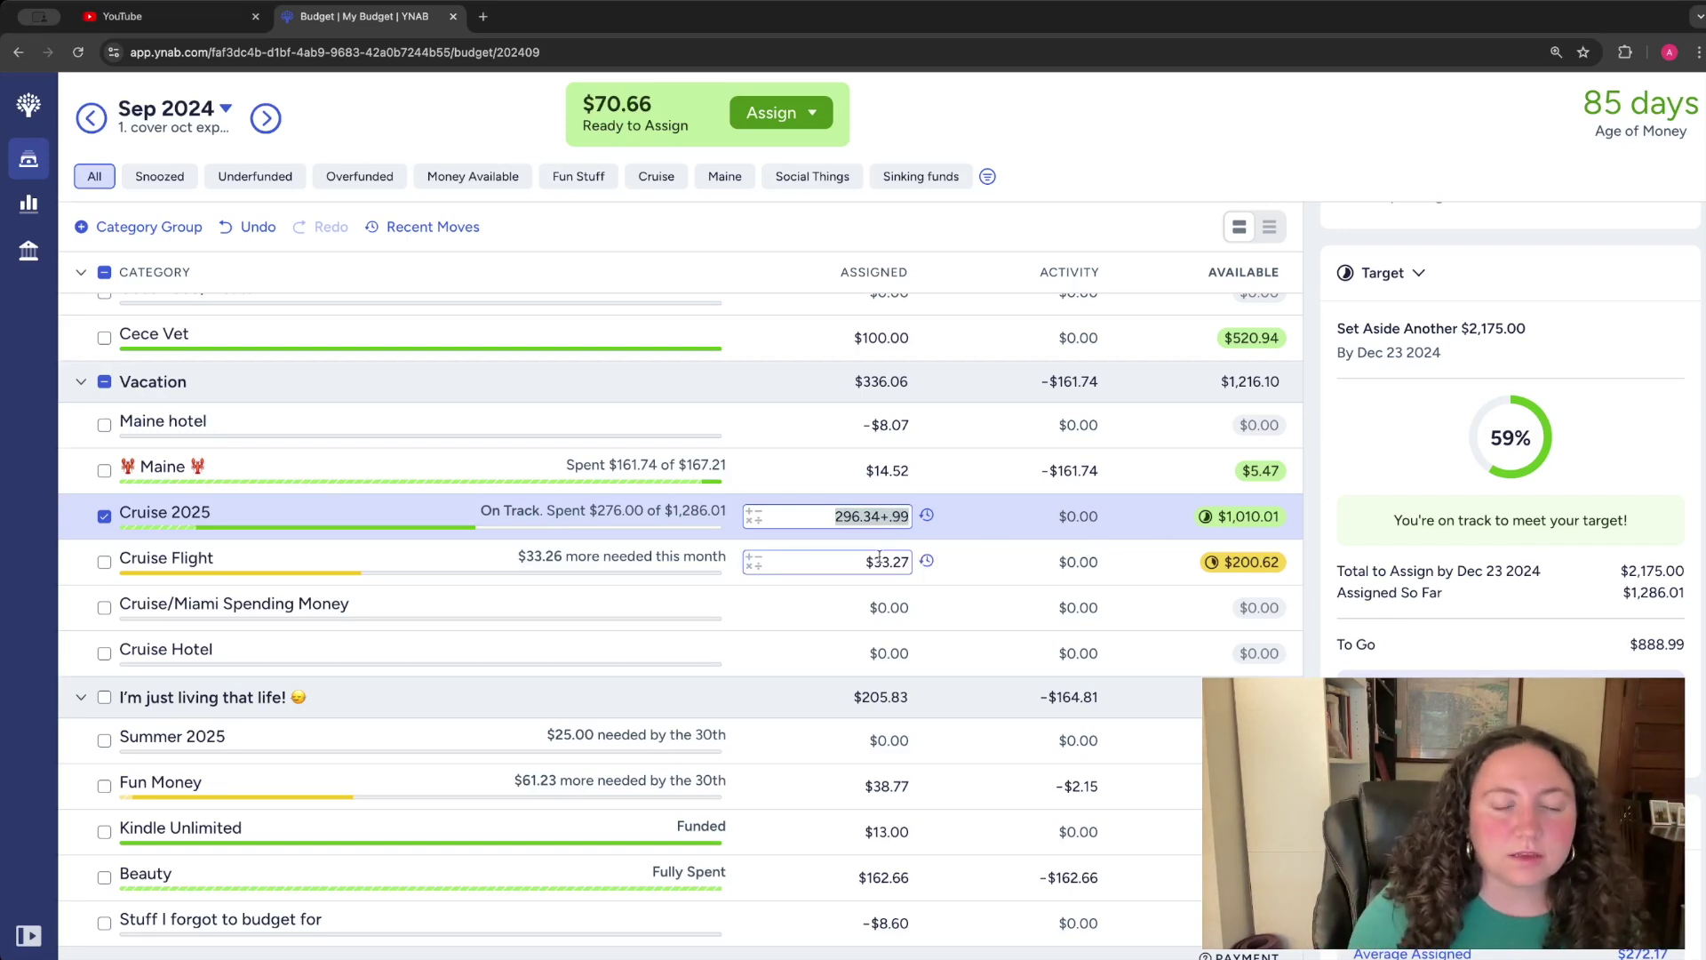
- Add $0.99 to the September assignment of Cruise 2025, making it $297.33
{"action": "key", "text": "Right"}
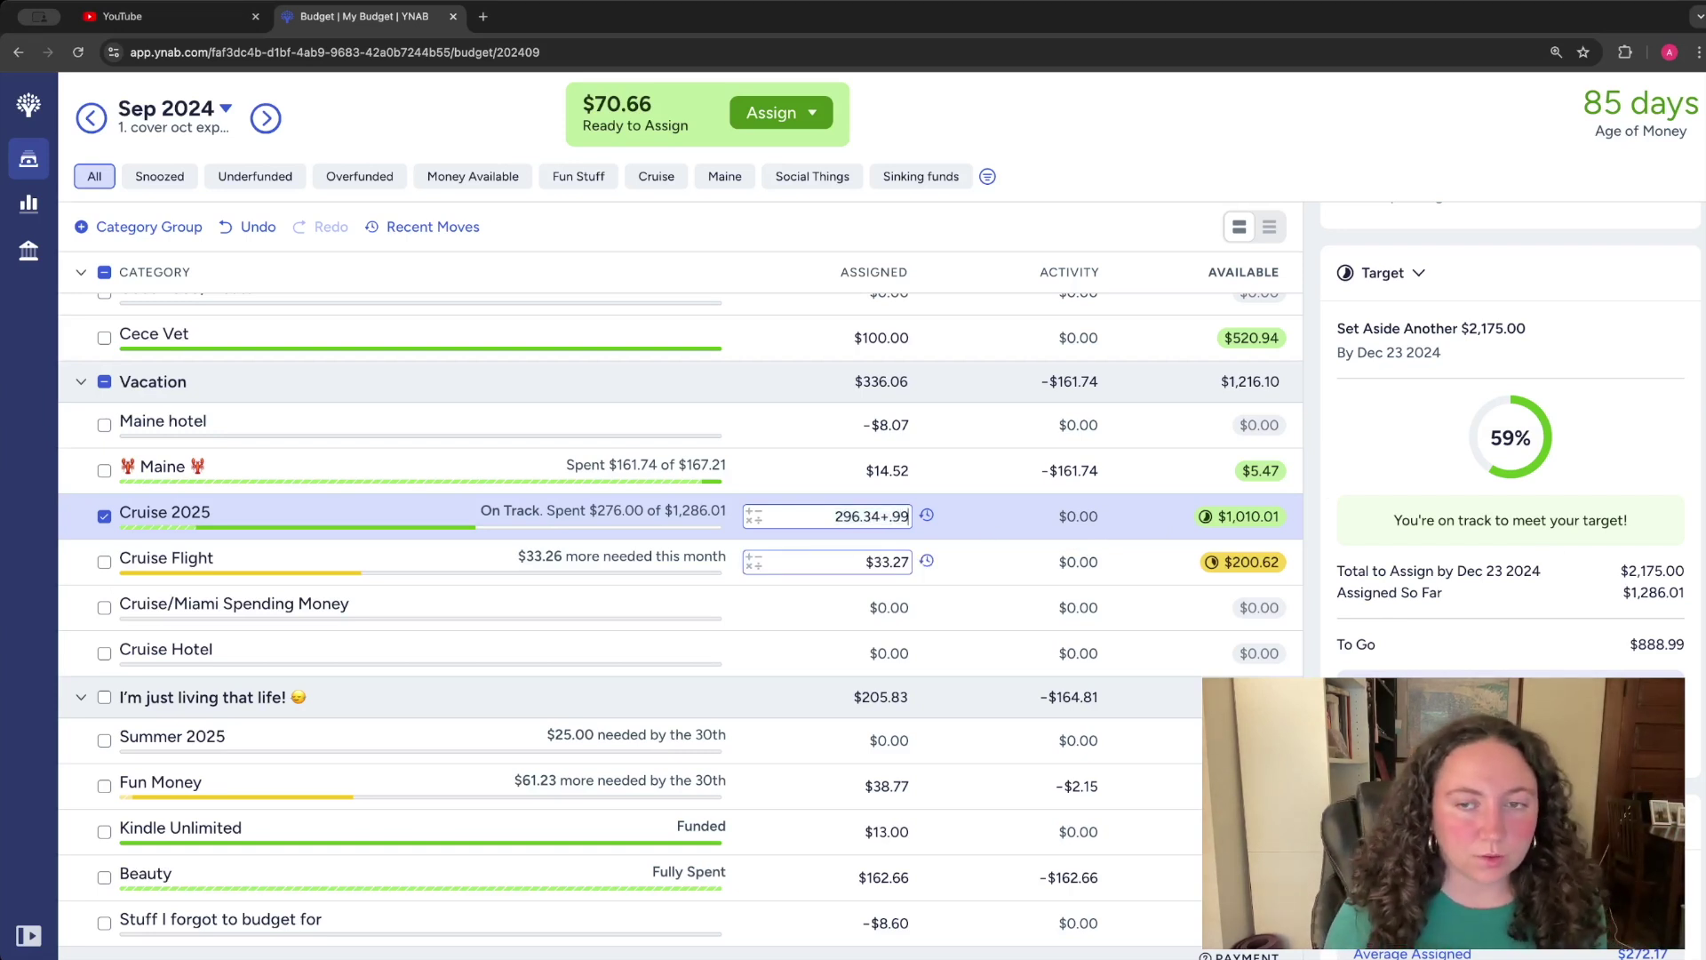
{"action": "key", "text": "Return"}
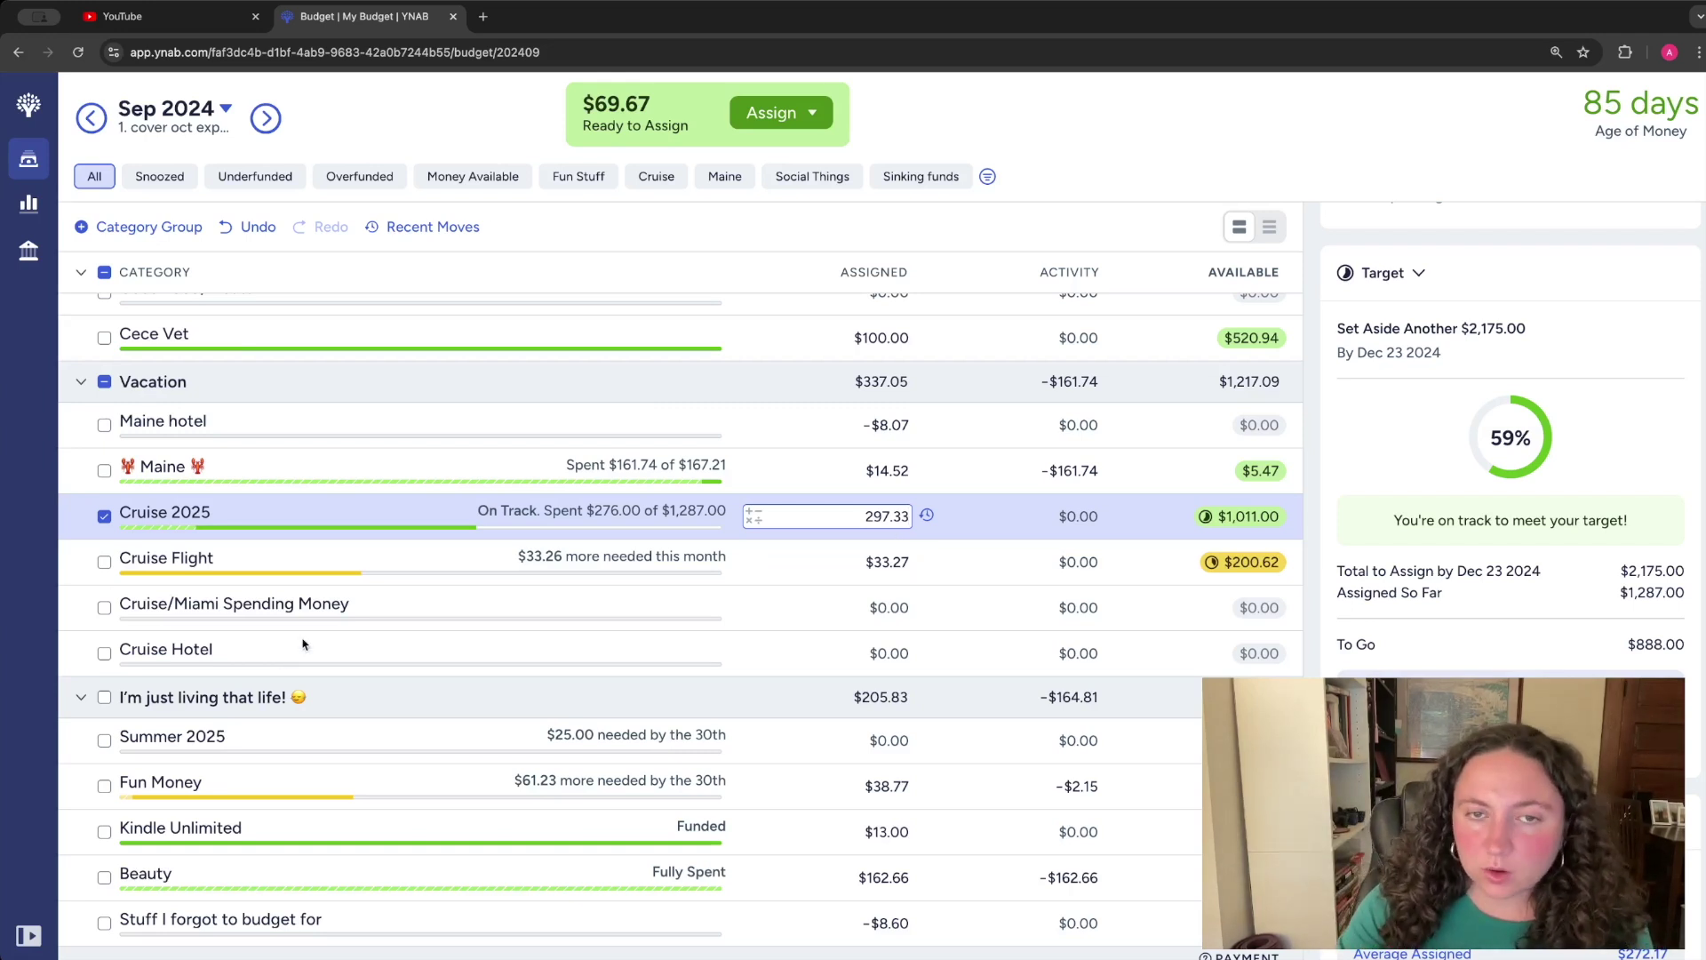
{"action": "scroll", "coordinate": [343, 632], "scroll_direction": "up", "scroll_amount": 1}
{"action": "scroll", "coordinate": [343, 632], "scroll_direction": "up", "scroll_amount": 5}
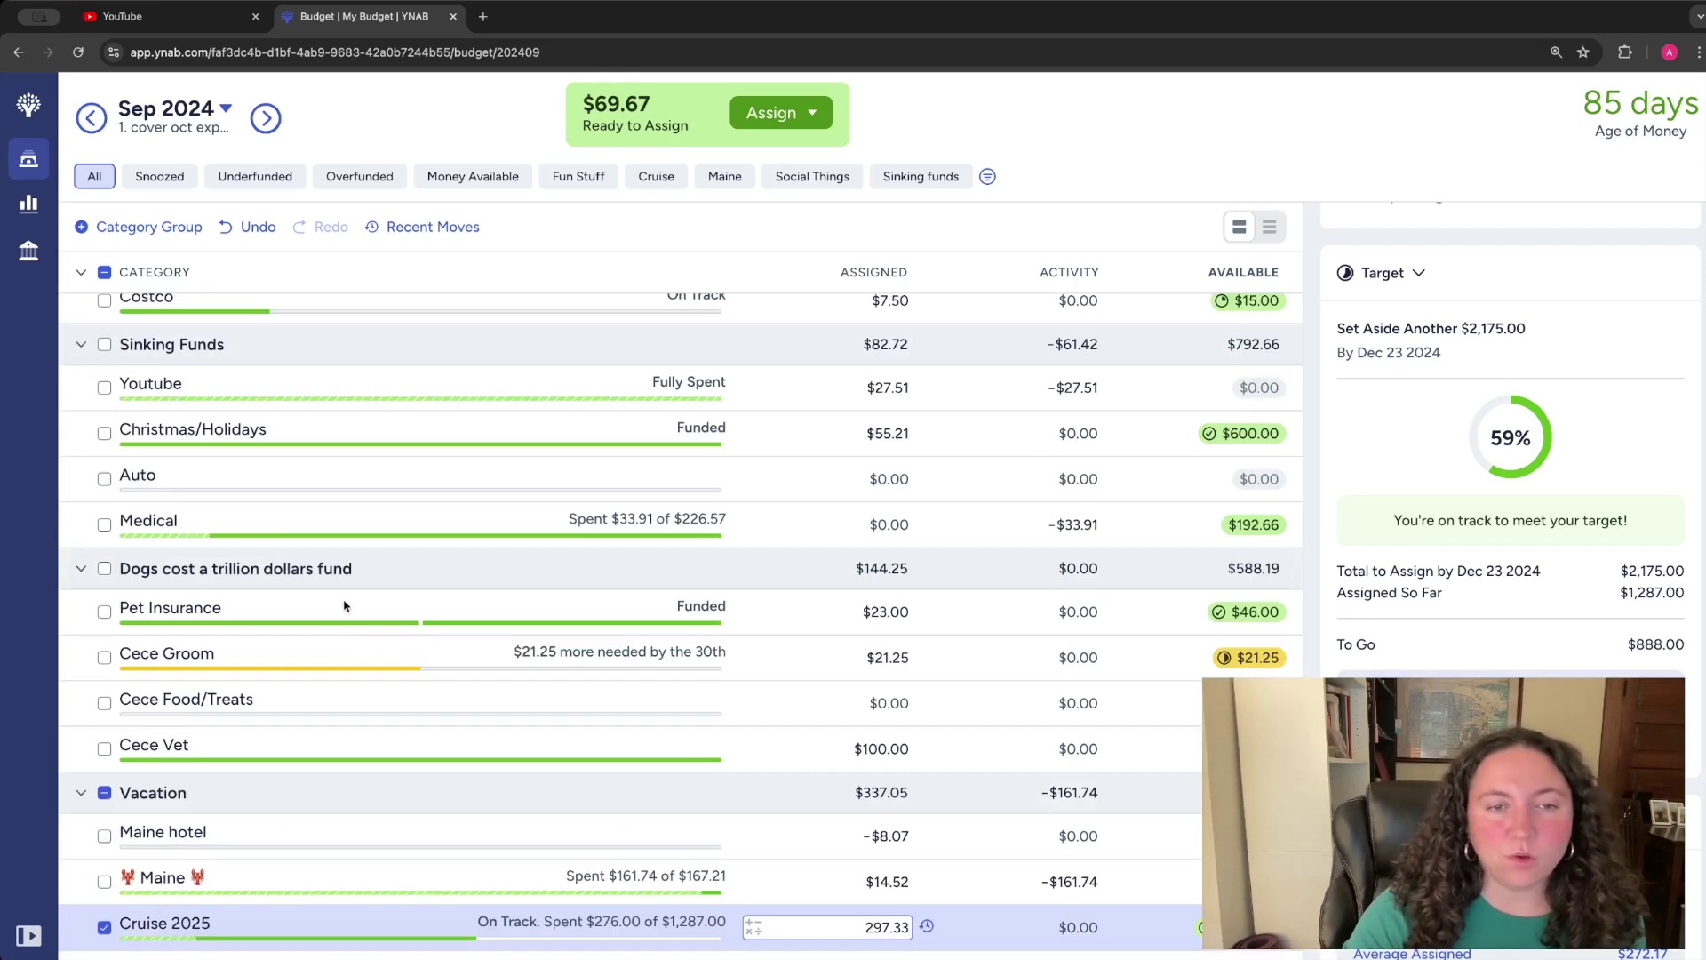
{"action": "scroll", "coordinate": [362, 608], "scroll_direction": "down", "scroll_amount": 6}
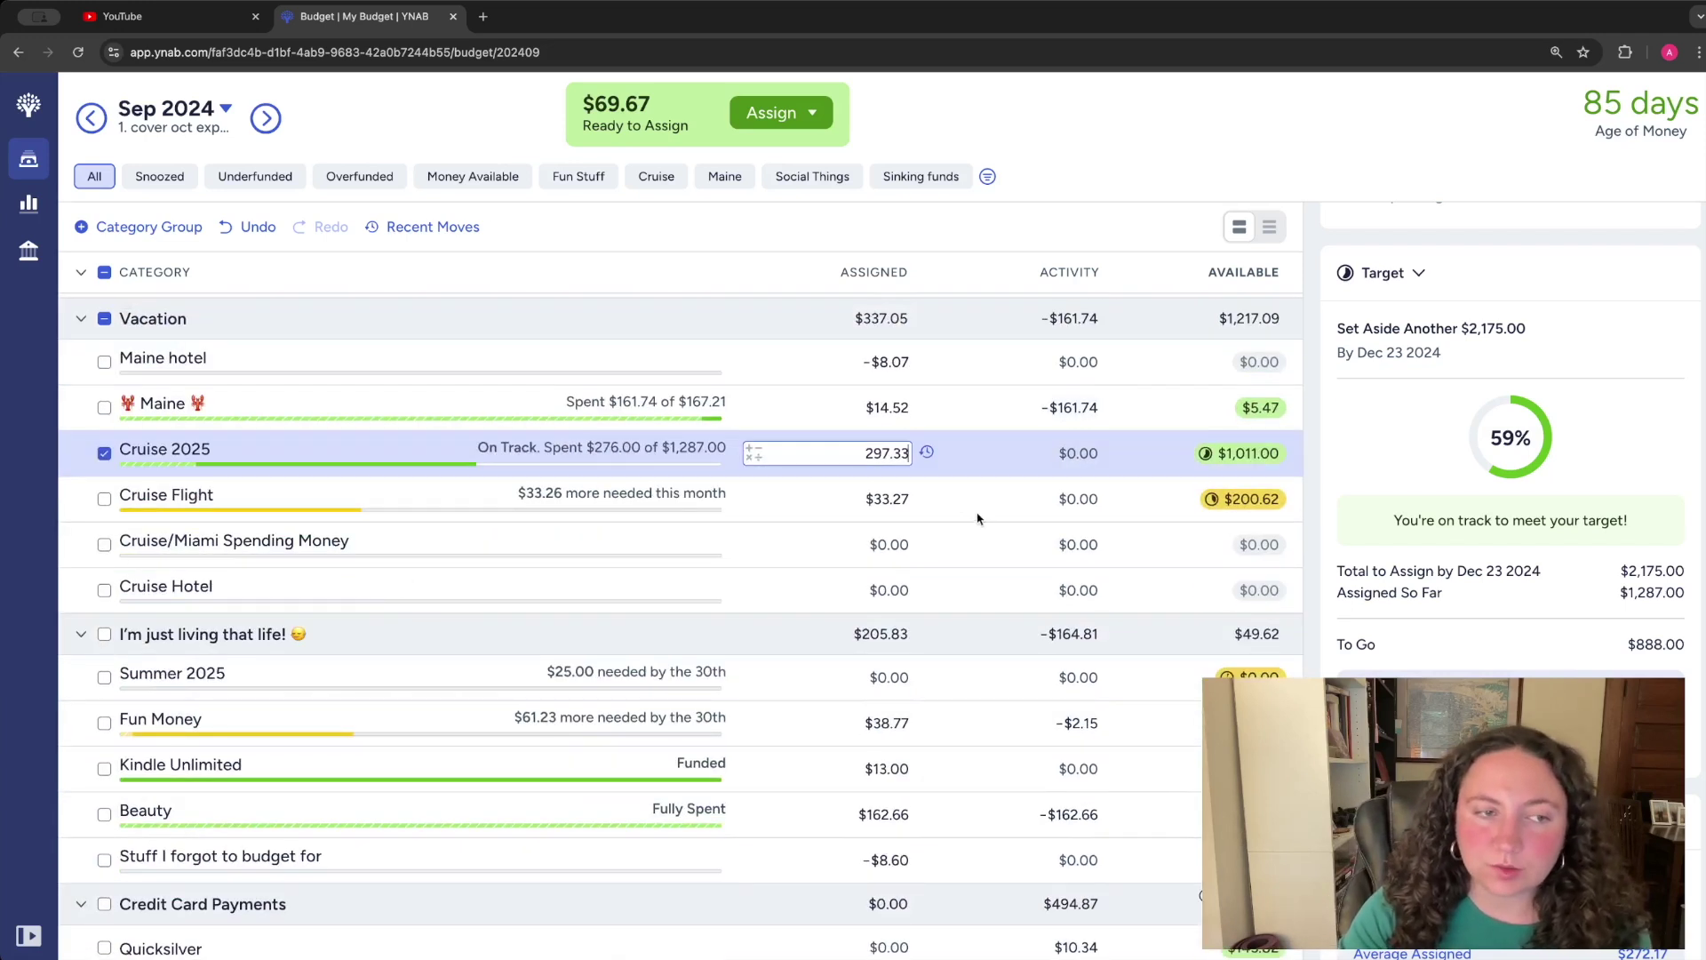
{"action": "left_click", "coordinate": [889, 453]}
{"action": "type", "text": "+"}
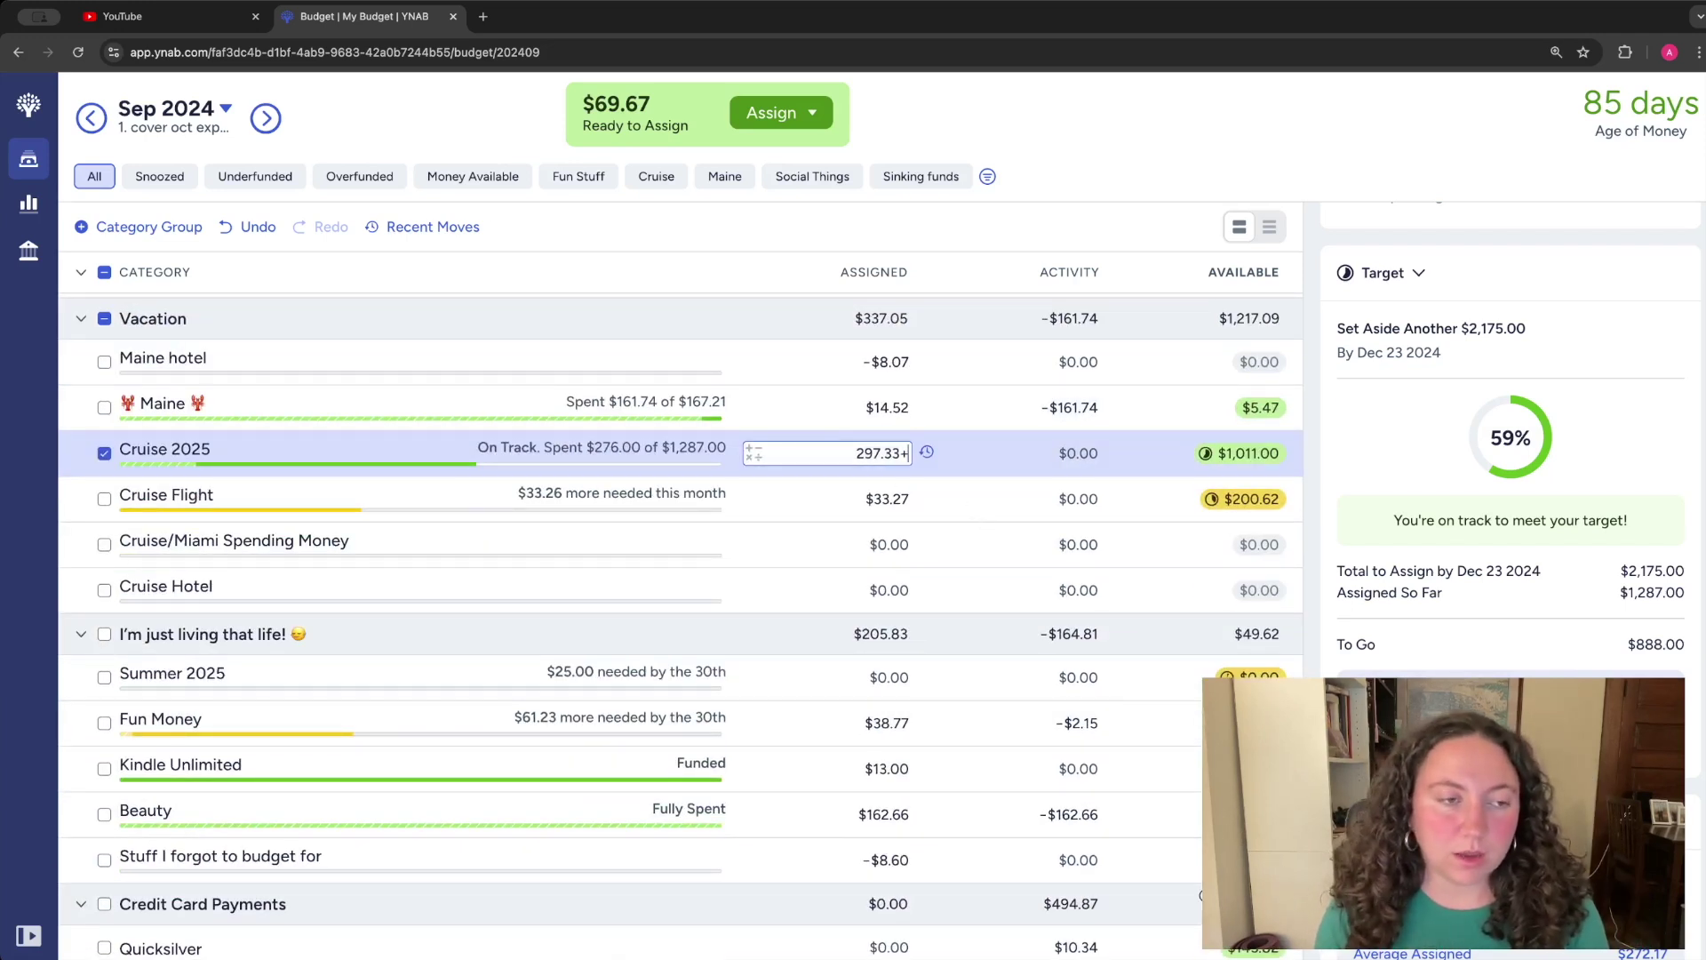
{"action": "key", "text": "BackSpace"}
- Add $33.26 to the September assignment of Cruise Flight, making it $66.53
{"action": "left_click", "coordinate": [910, 501]}
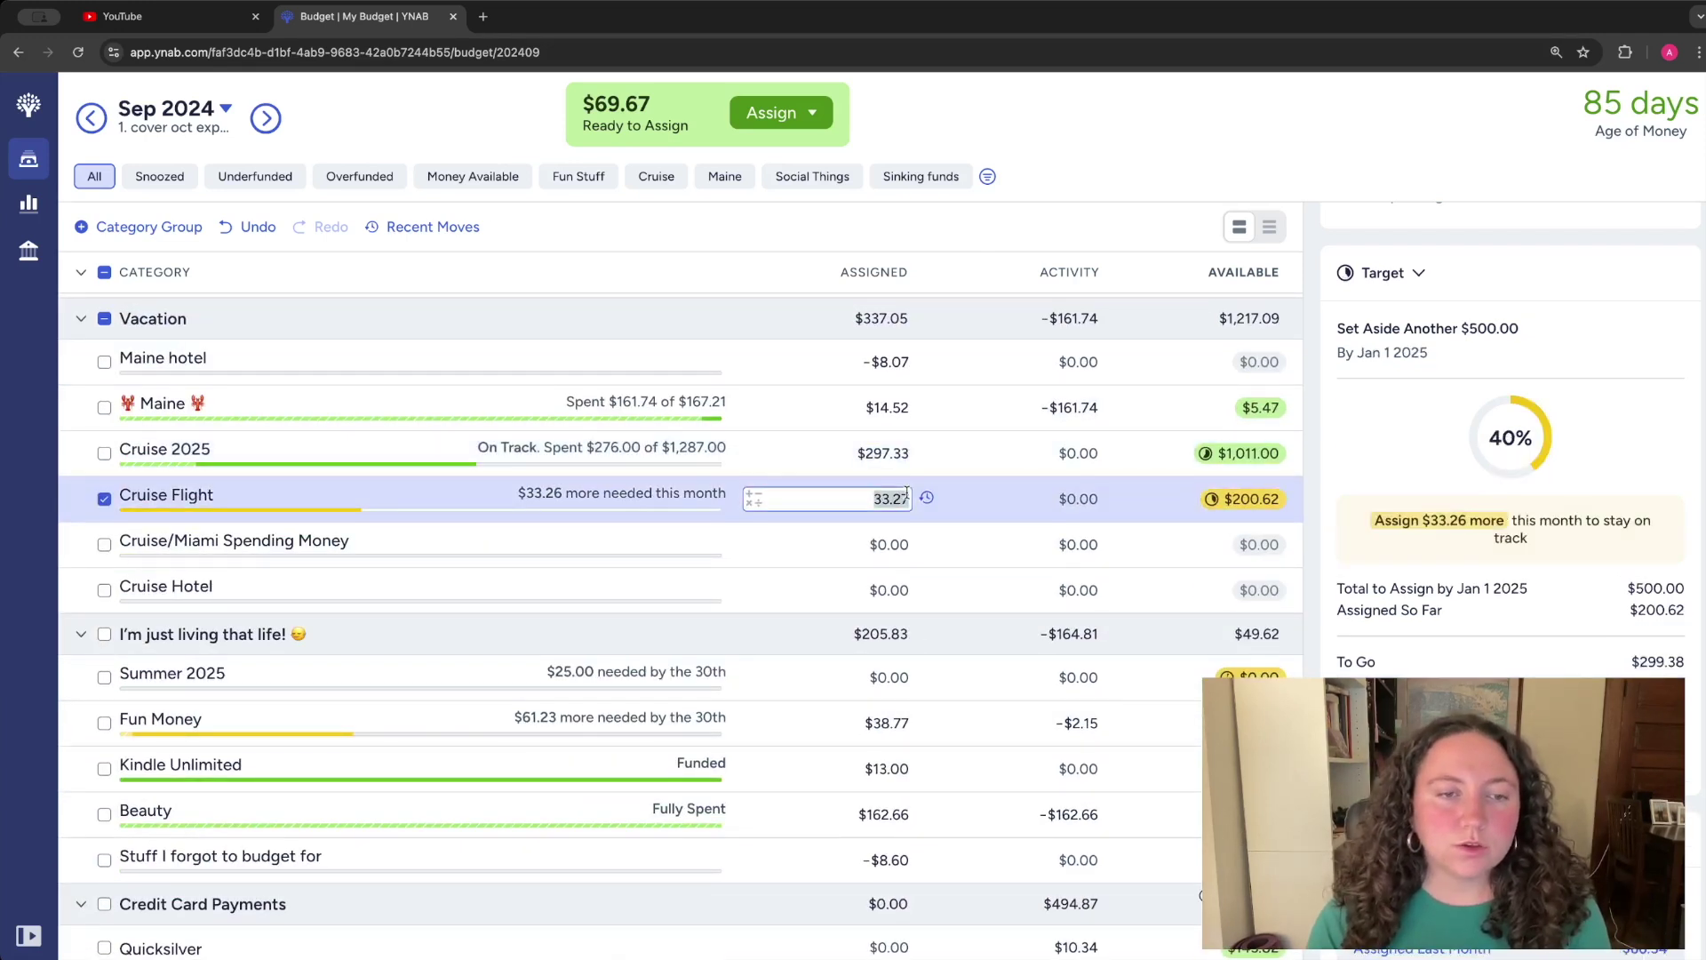
{"action": "type", "text": "+33."}
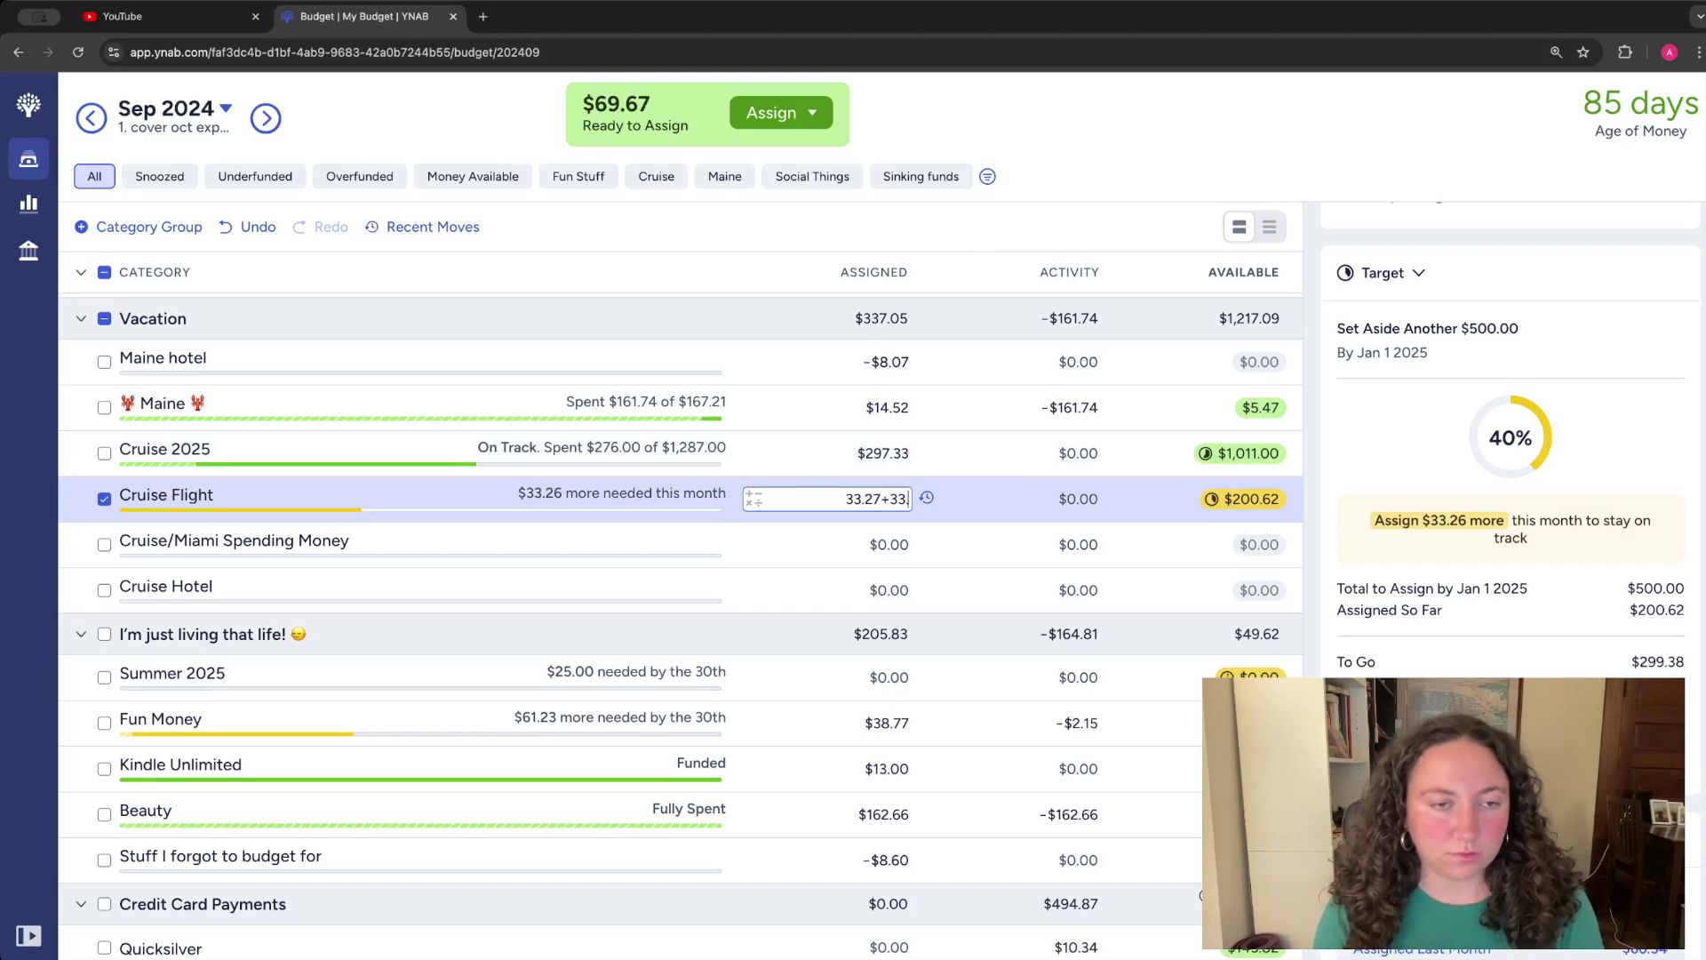
{"action": "type", "text": "26"}
{"action": "key", "text": "Return"}
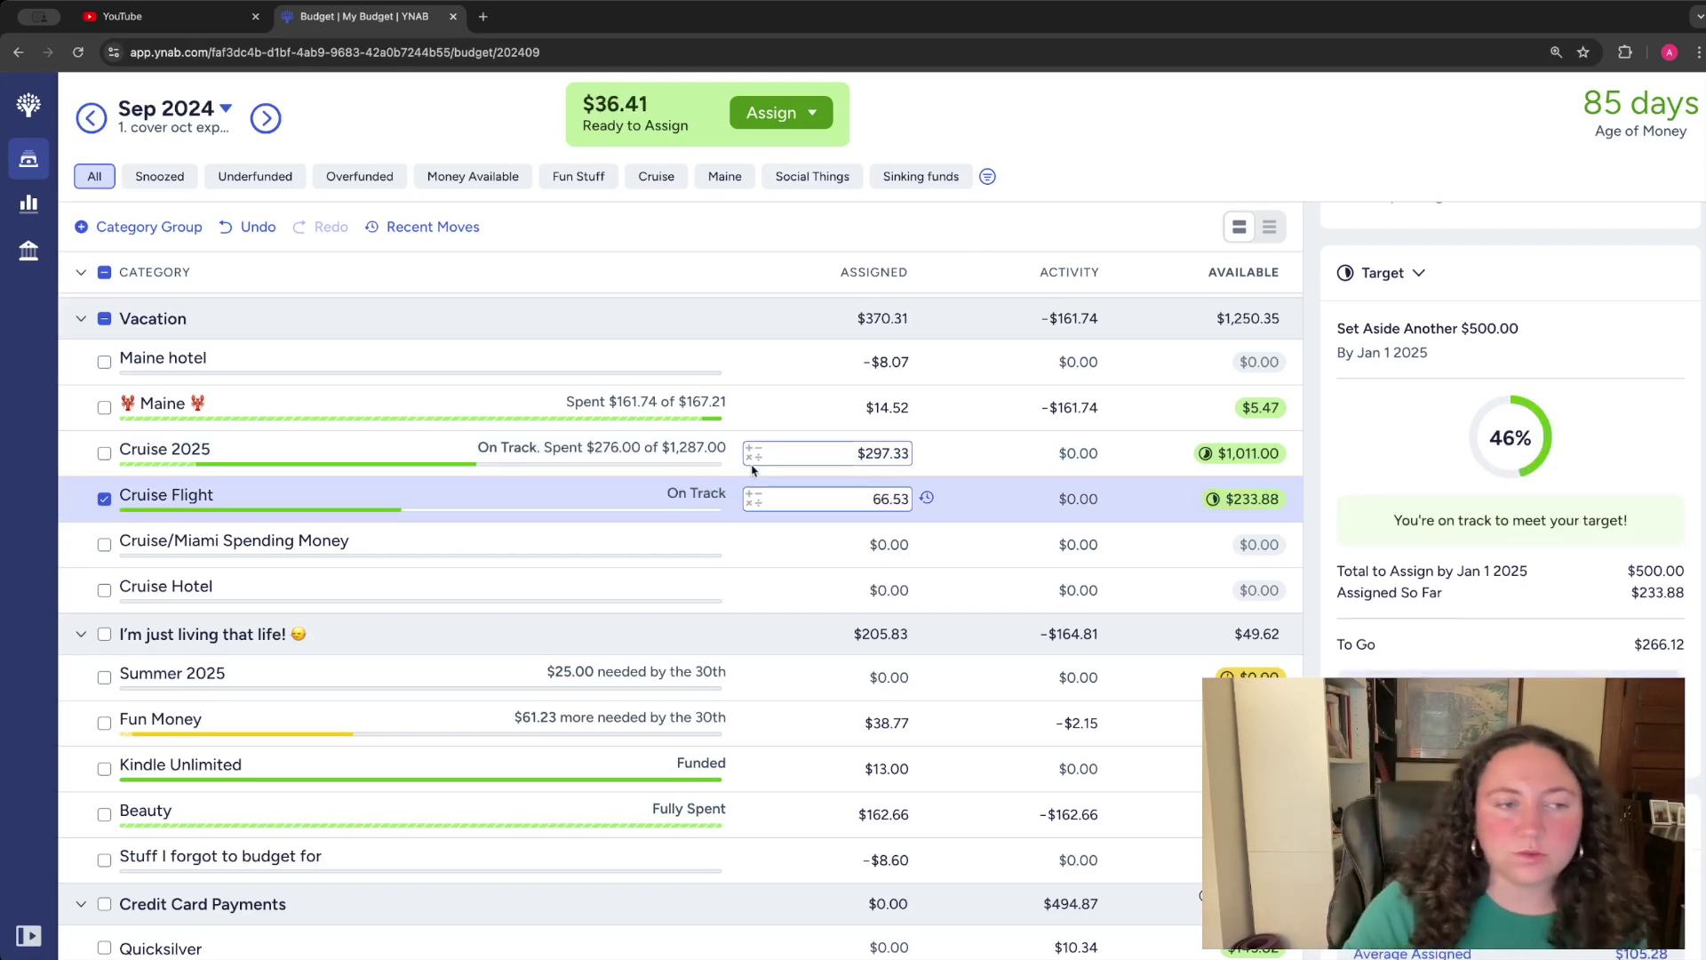
- Look over Dining Out and the other September categories, and assign $35 to Terrarium under Social Obligations
{"action": "scroll", "coordinate": [789, 658], "scroll_direction": "up", "scroll_amount": 10}
{"action": "left_click", "coordinate": [872, 550]}
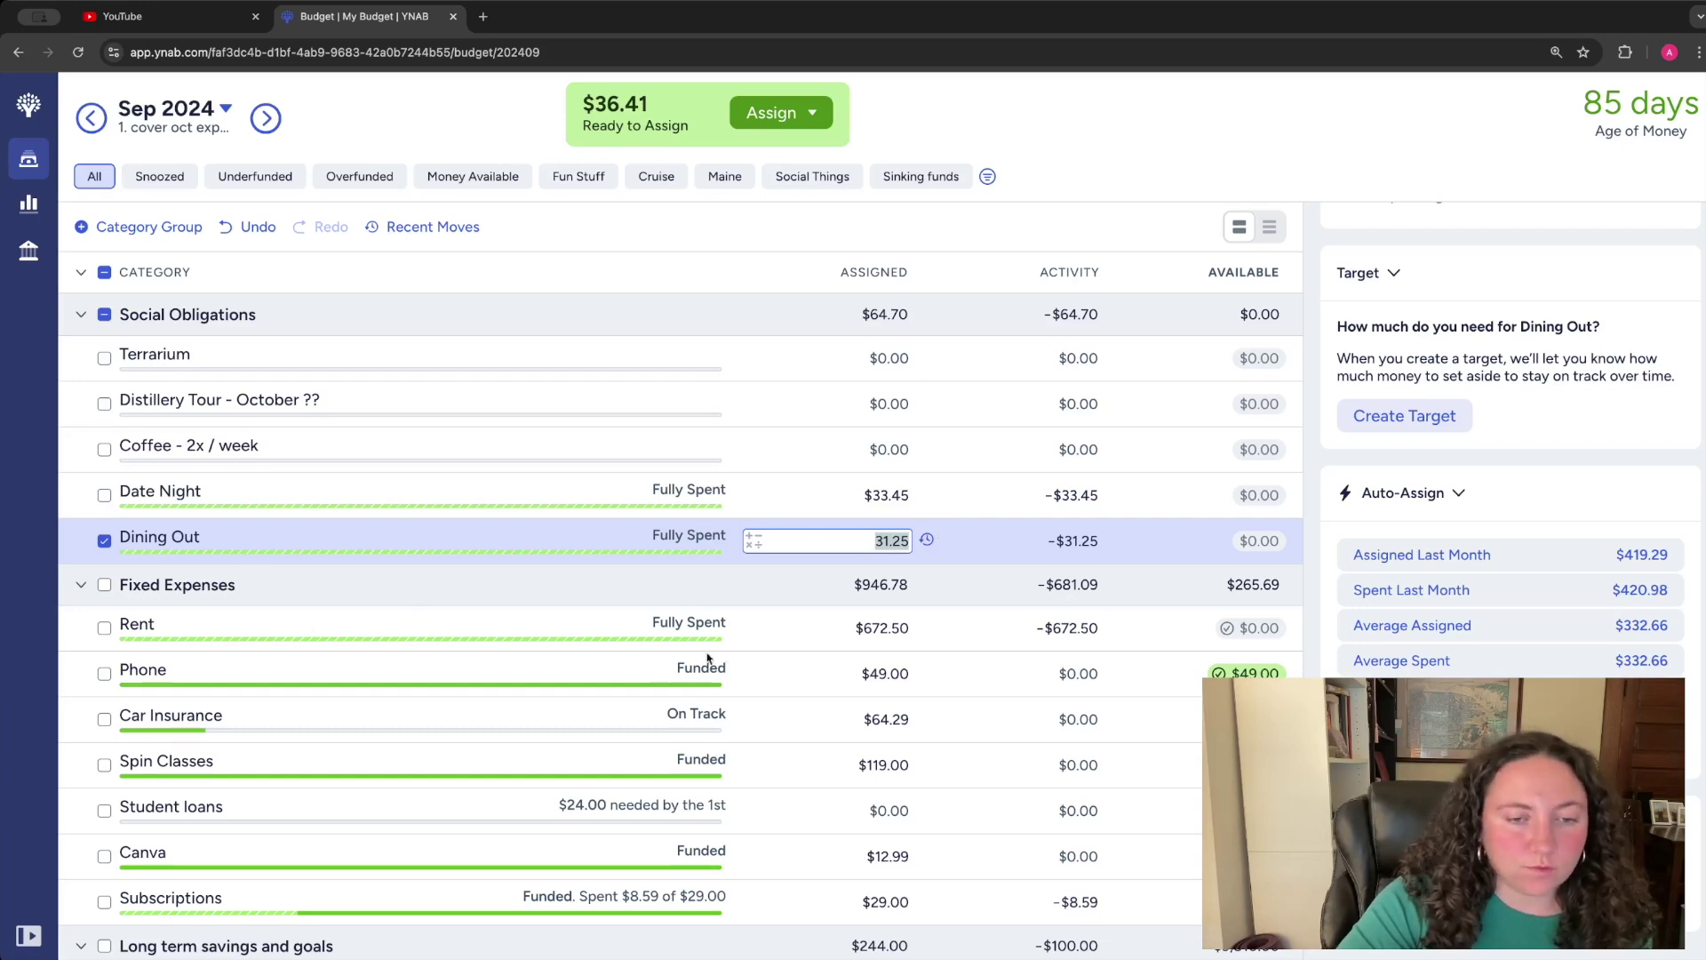
{"action": "scroll", "coordinate": [674, 658], "scroll_direction": "down", "scroll_amount": 10}
{"action": "scroll", "coordinate": [675, 689], "scroll_direction": "up", "scroll_amount": 5}
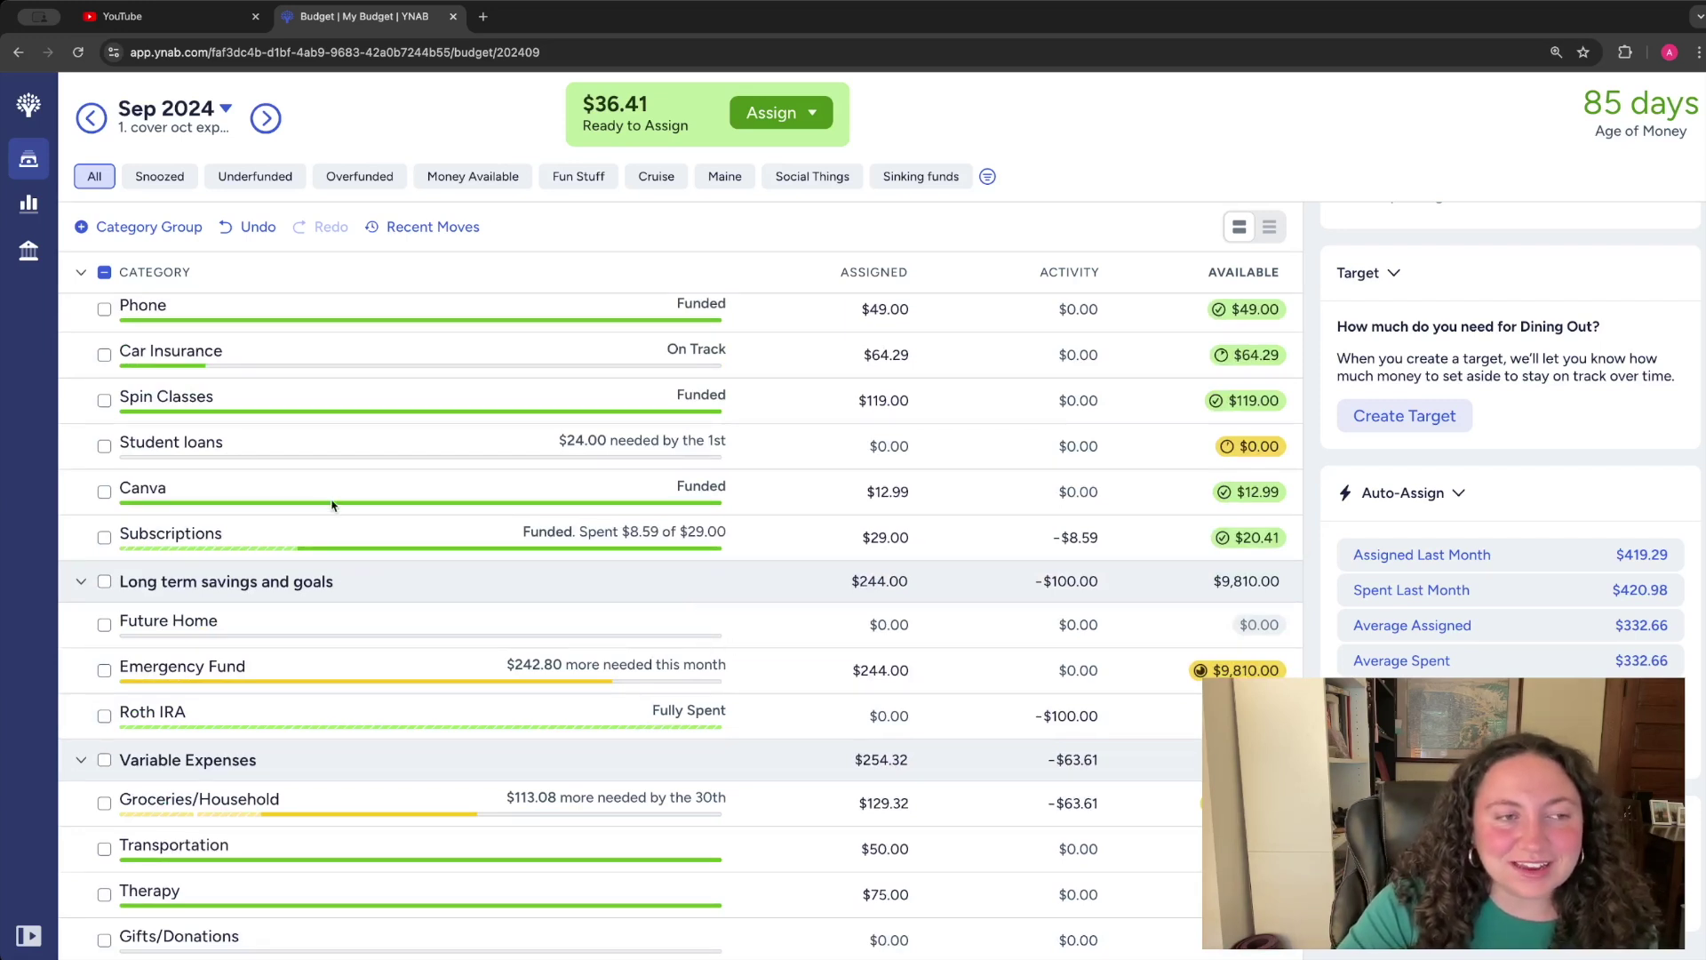
{"action": "left_click", "coordinate": [892, 354]}
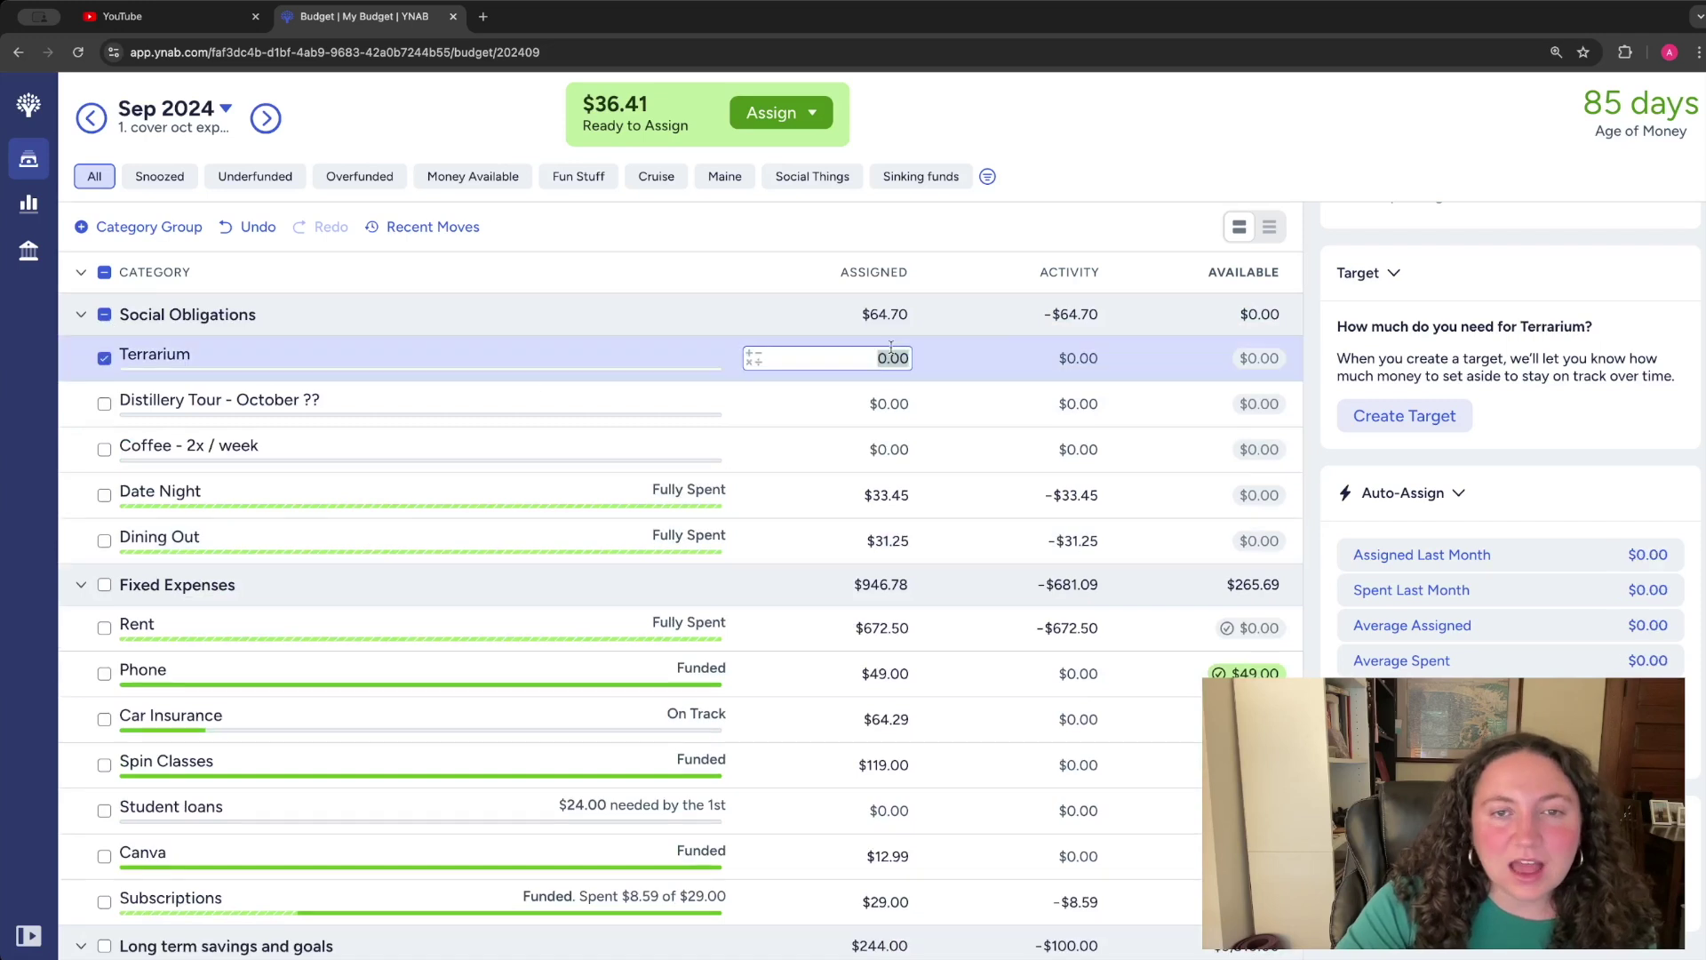
{"action": "key", "text": "BackSpace"}
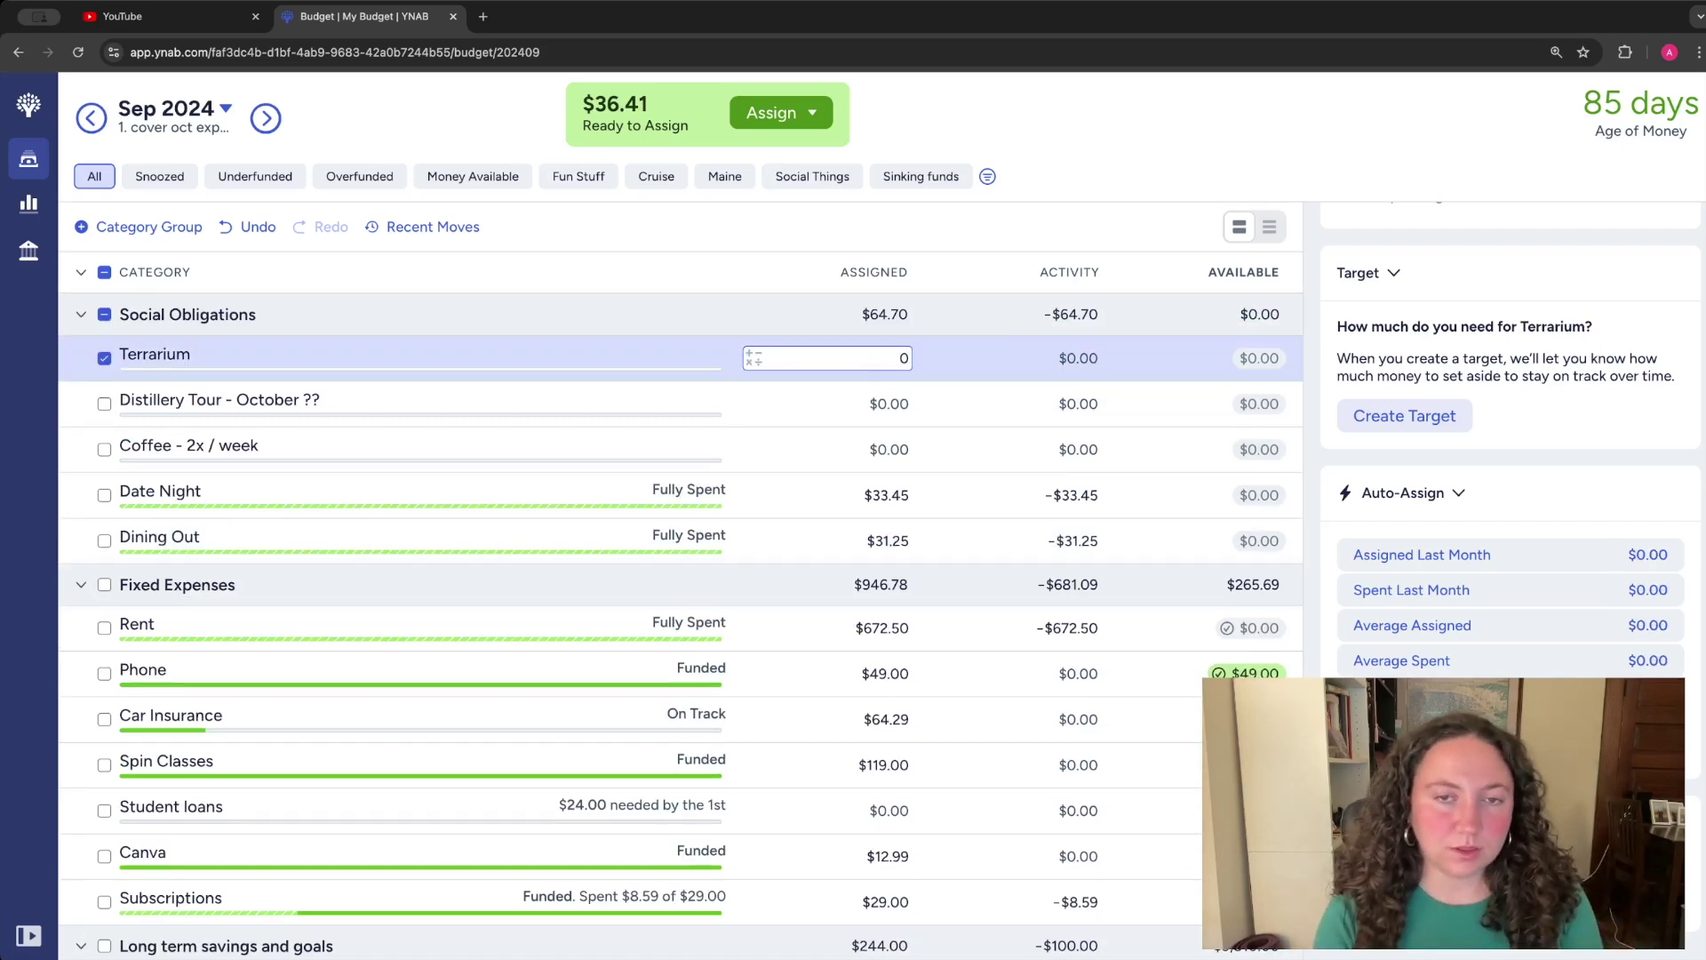
{"action": "type", "text": "35"}
{"action": "key", "text": "Return"}
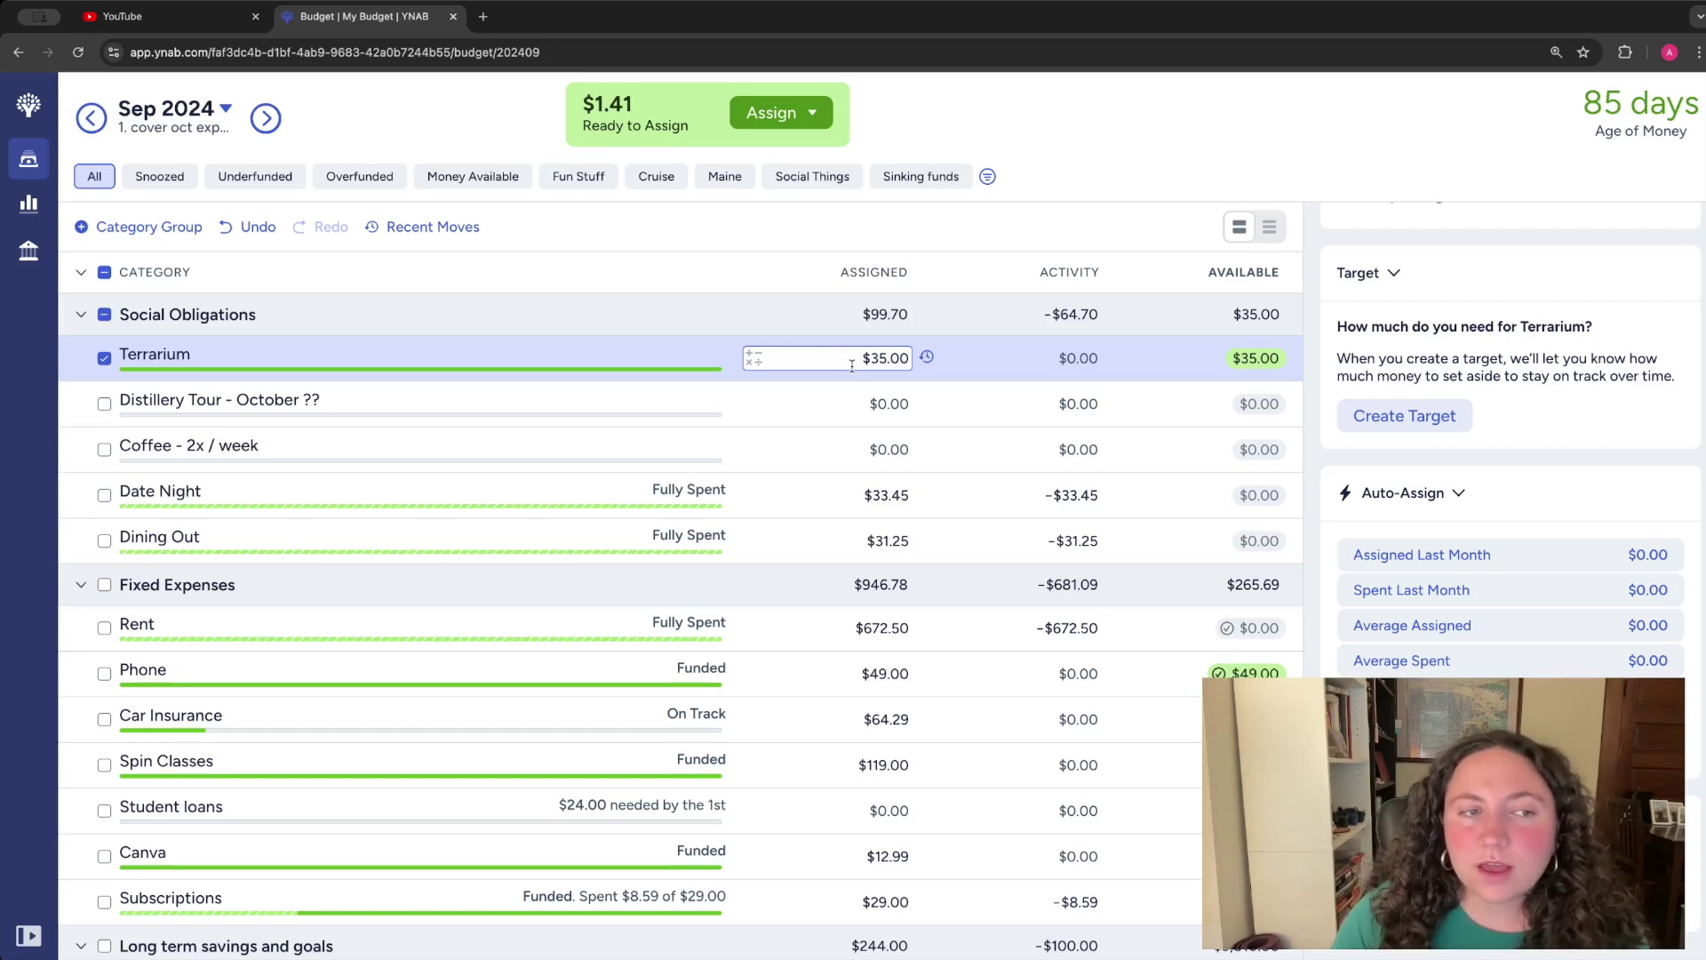
{"action": "key", "text": "Return"}
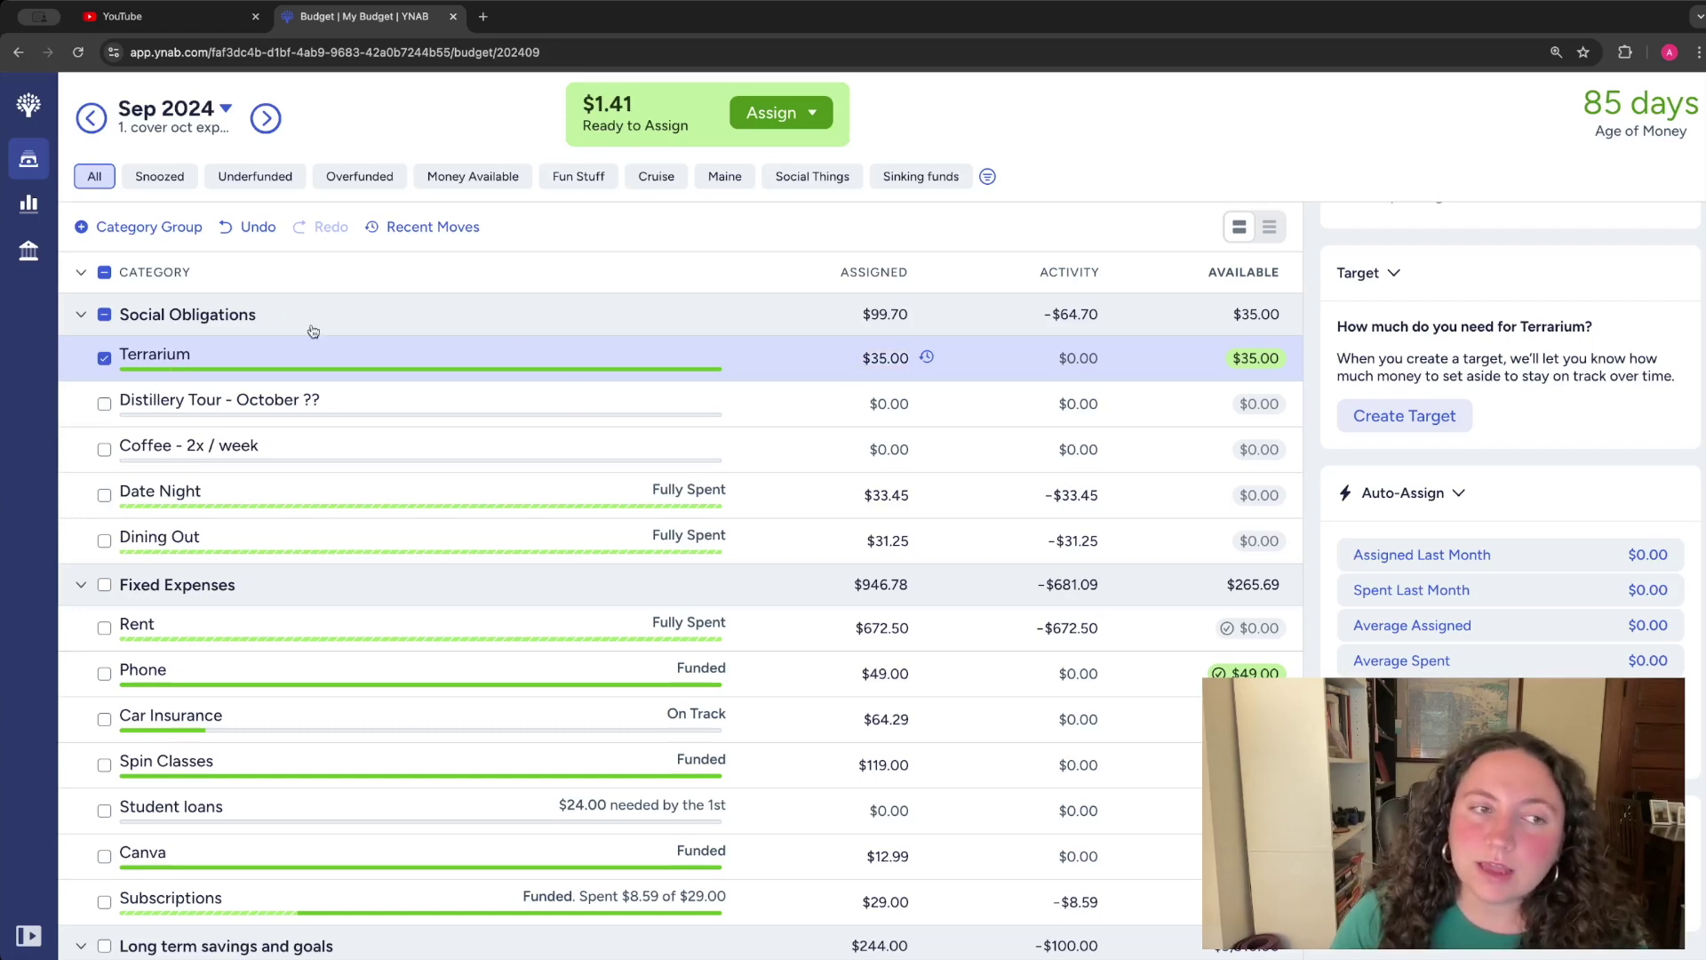
- Create a custom target of $70 by September 29 for Terrarium and deselect the category
{"action": "scroll", "coordinate": [1331, 489], "scroll_direction": "up", "scroll_amount": 3}
{"action": "left_click", "coordinate": [1395, 639]}
{"action": "left_click", "coordinate": [1635, 570]}
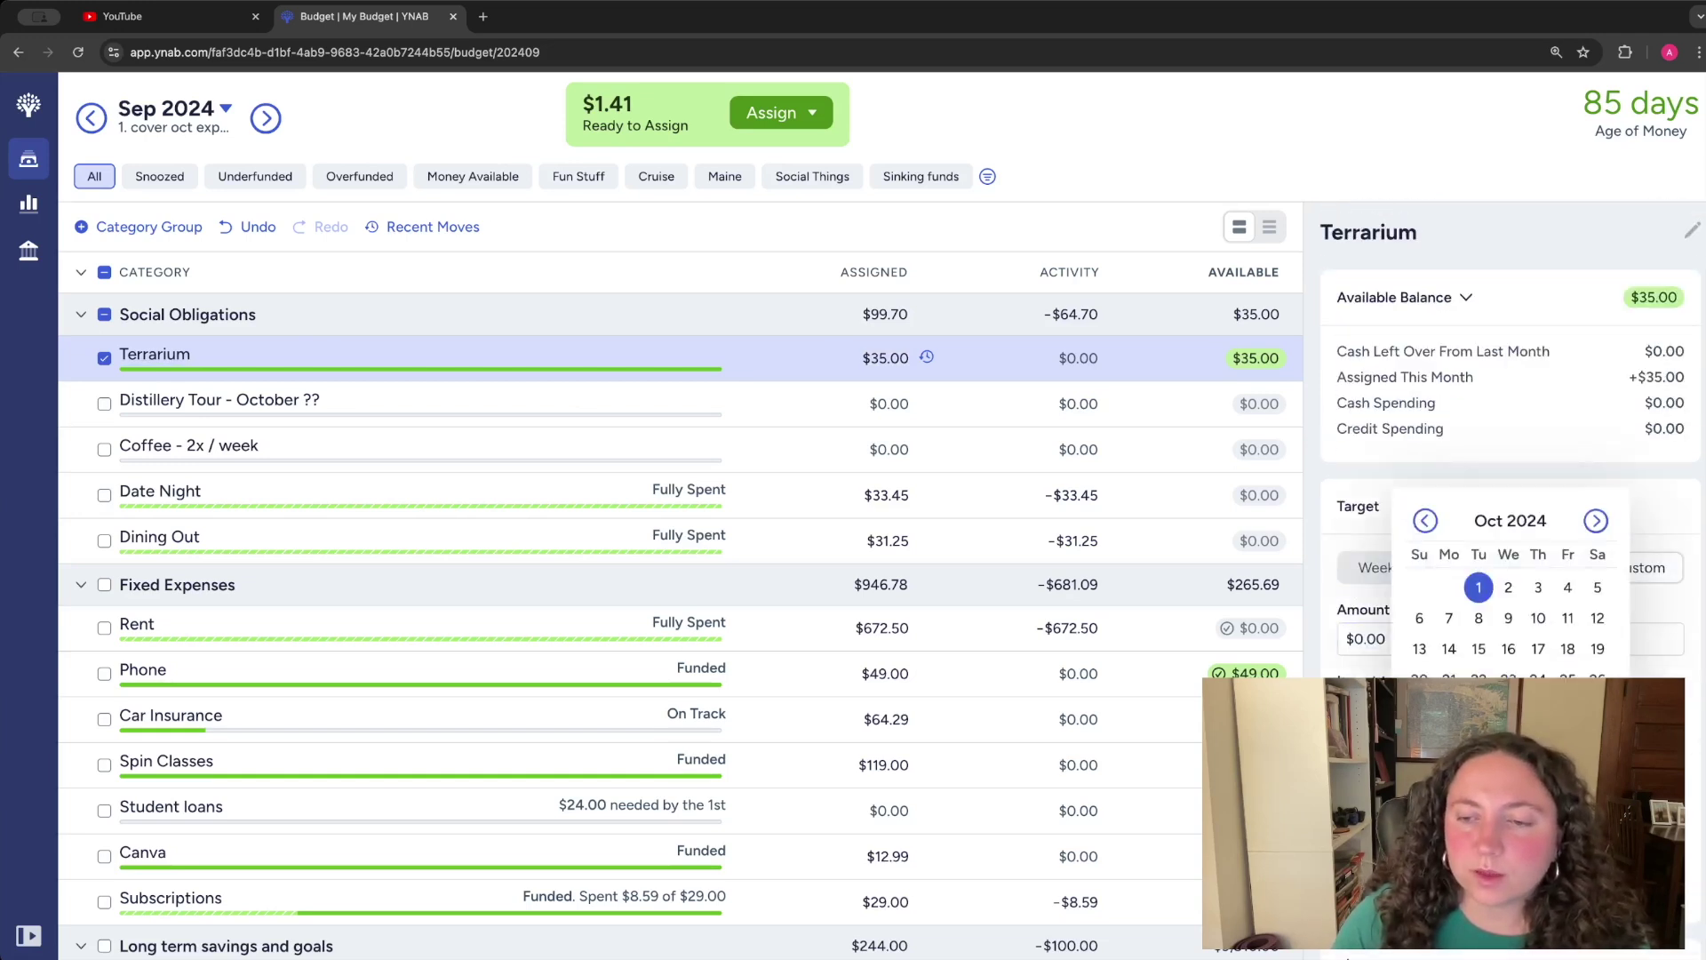
{"action": "left_click", "coordinate": [1457, 640]}
{"action": "type", "text": "75"}
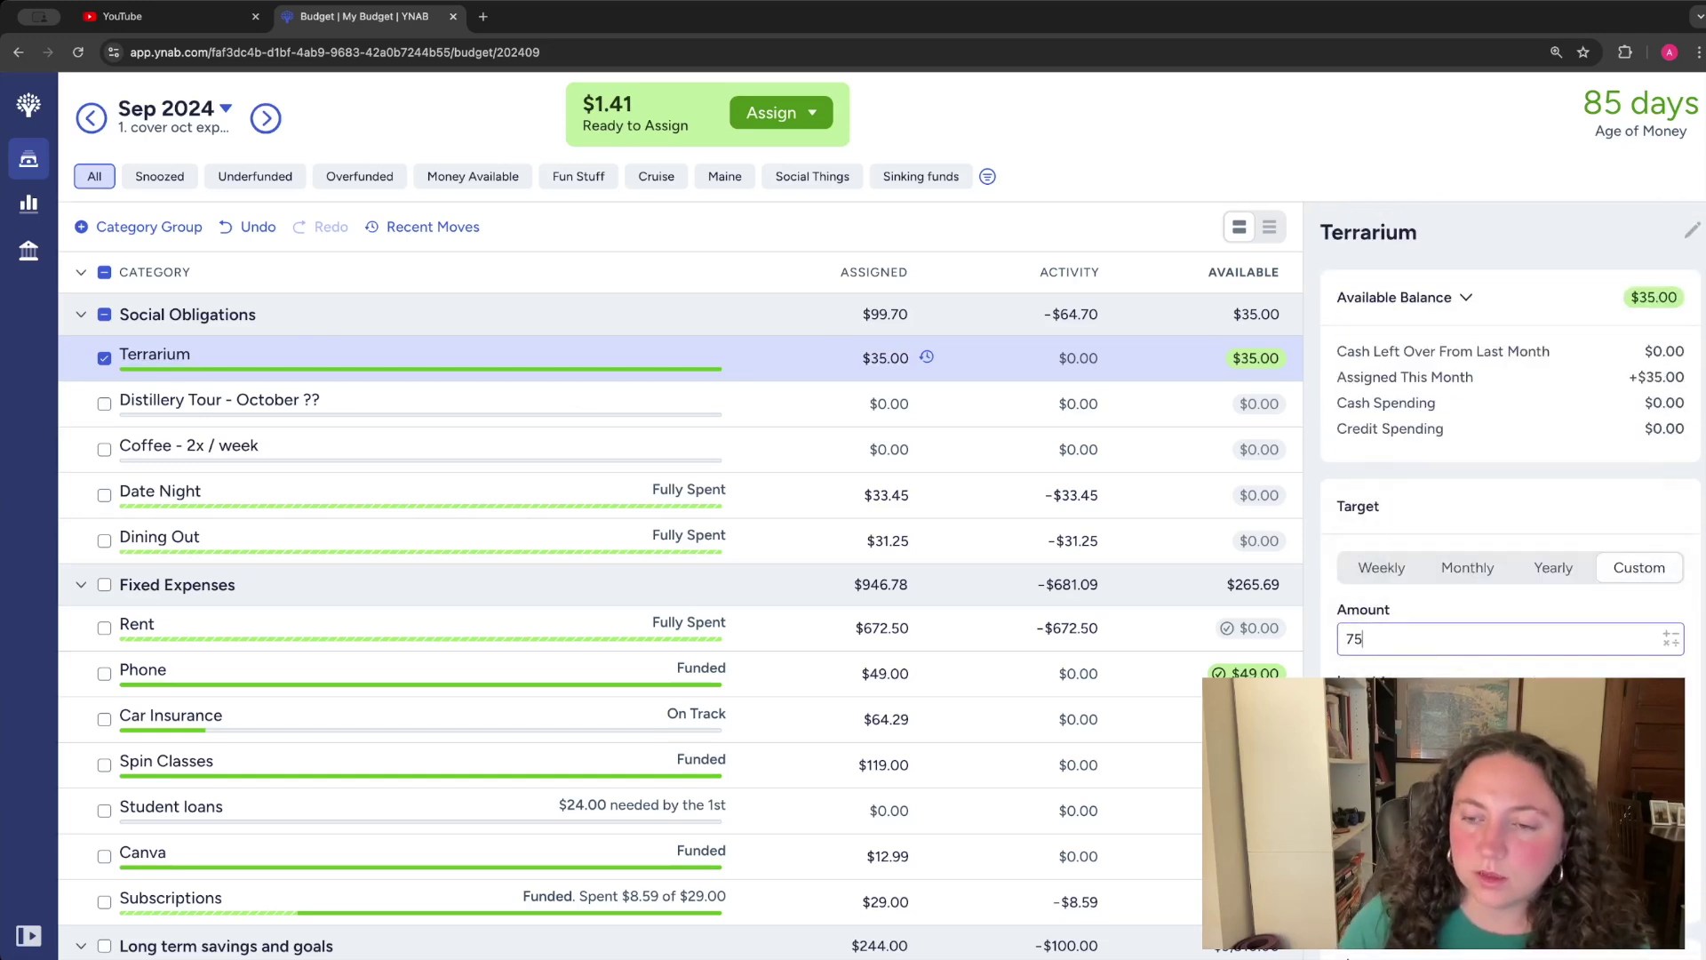
{"action": "key", "text": "Return"}
{"action": "left_click", "coordinate": [1422, 640]}
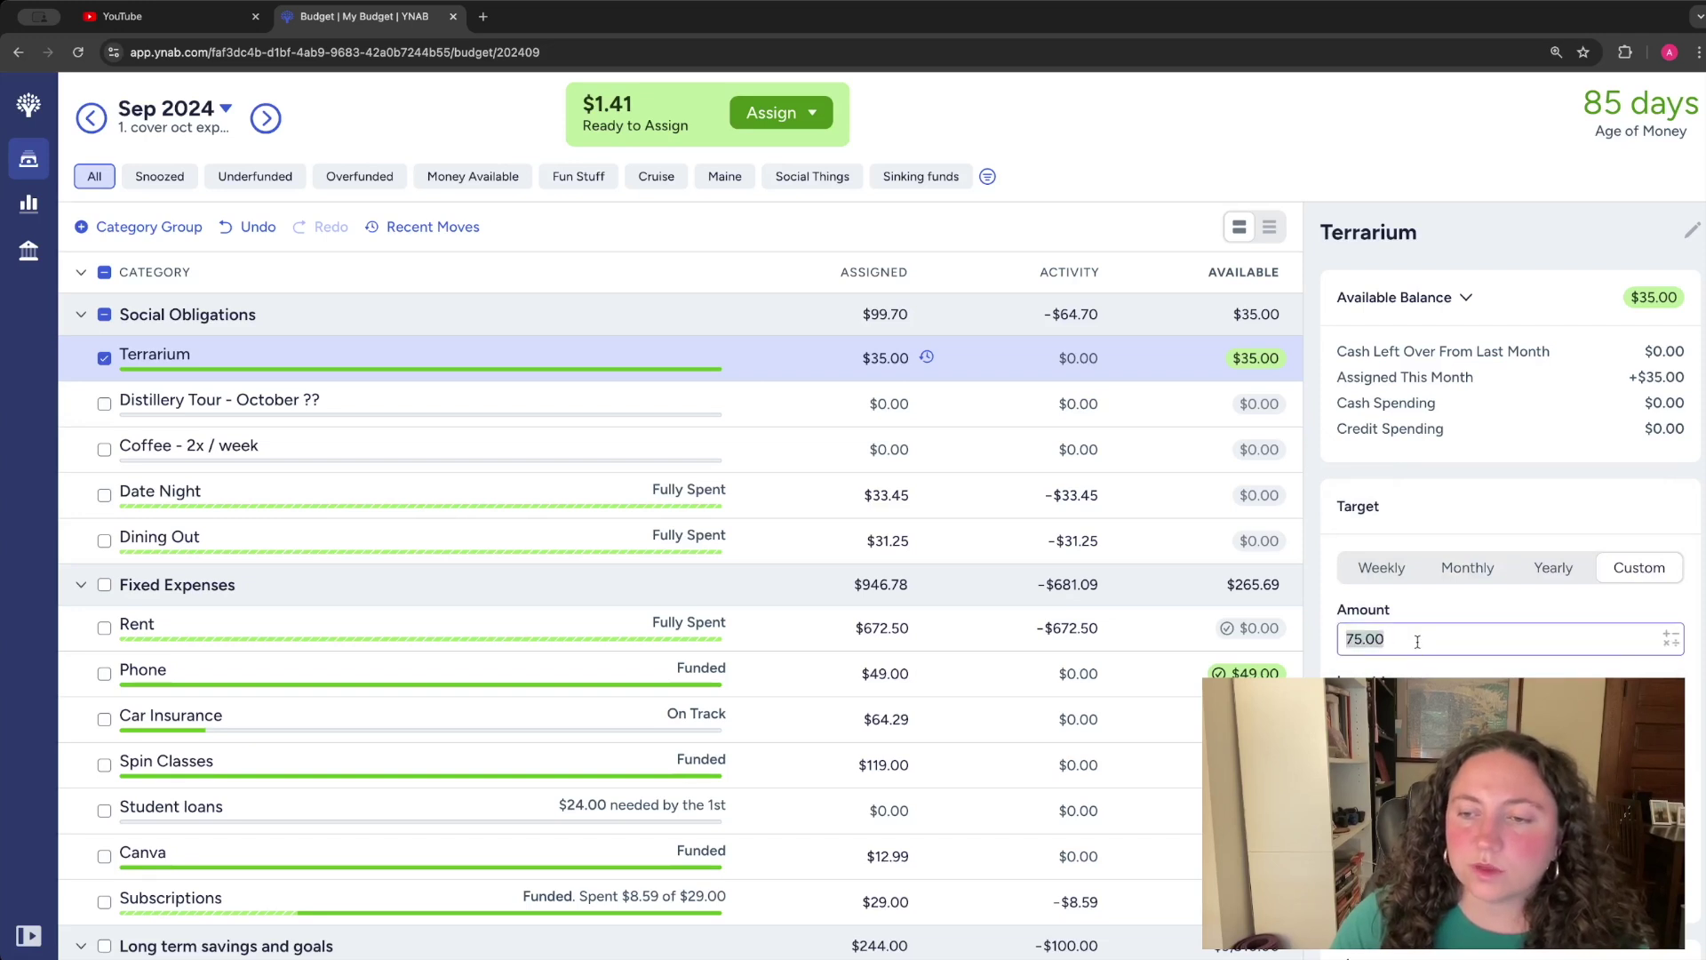
{"action": "type", "text": "70"}
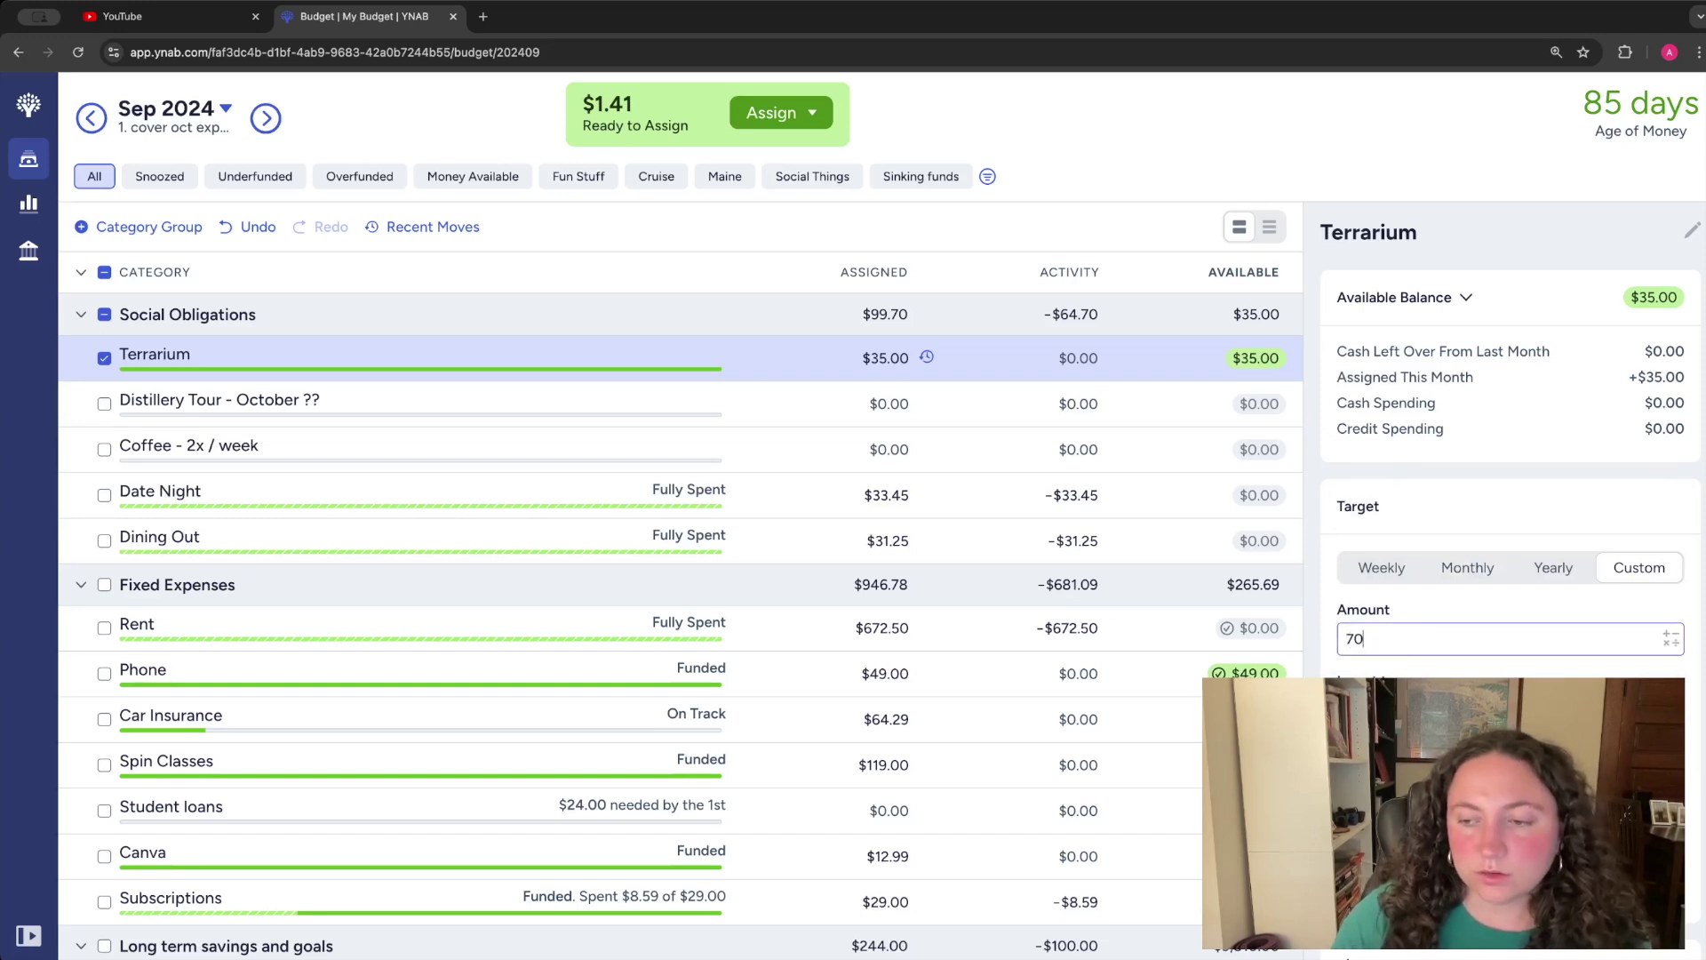
{"action": "key", "text": "Return"}
{"action": "left_click", "coordinate": [104, 314]}
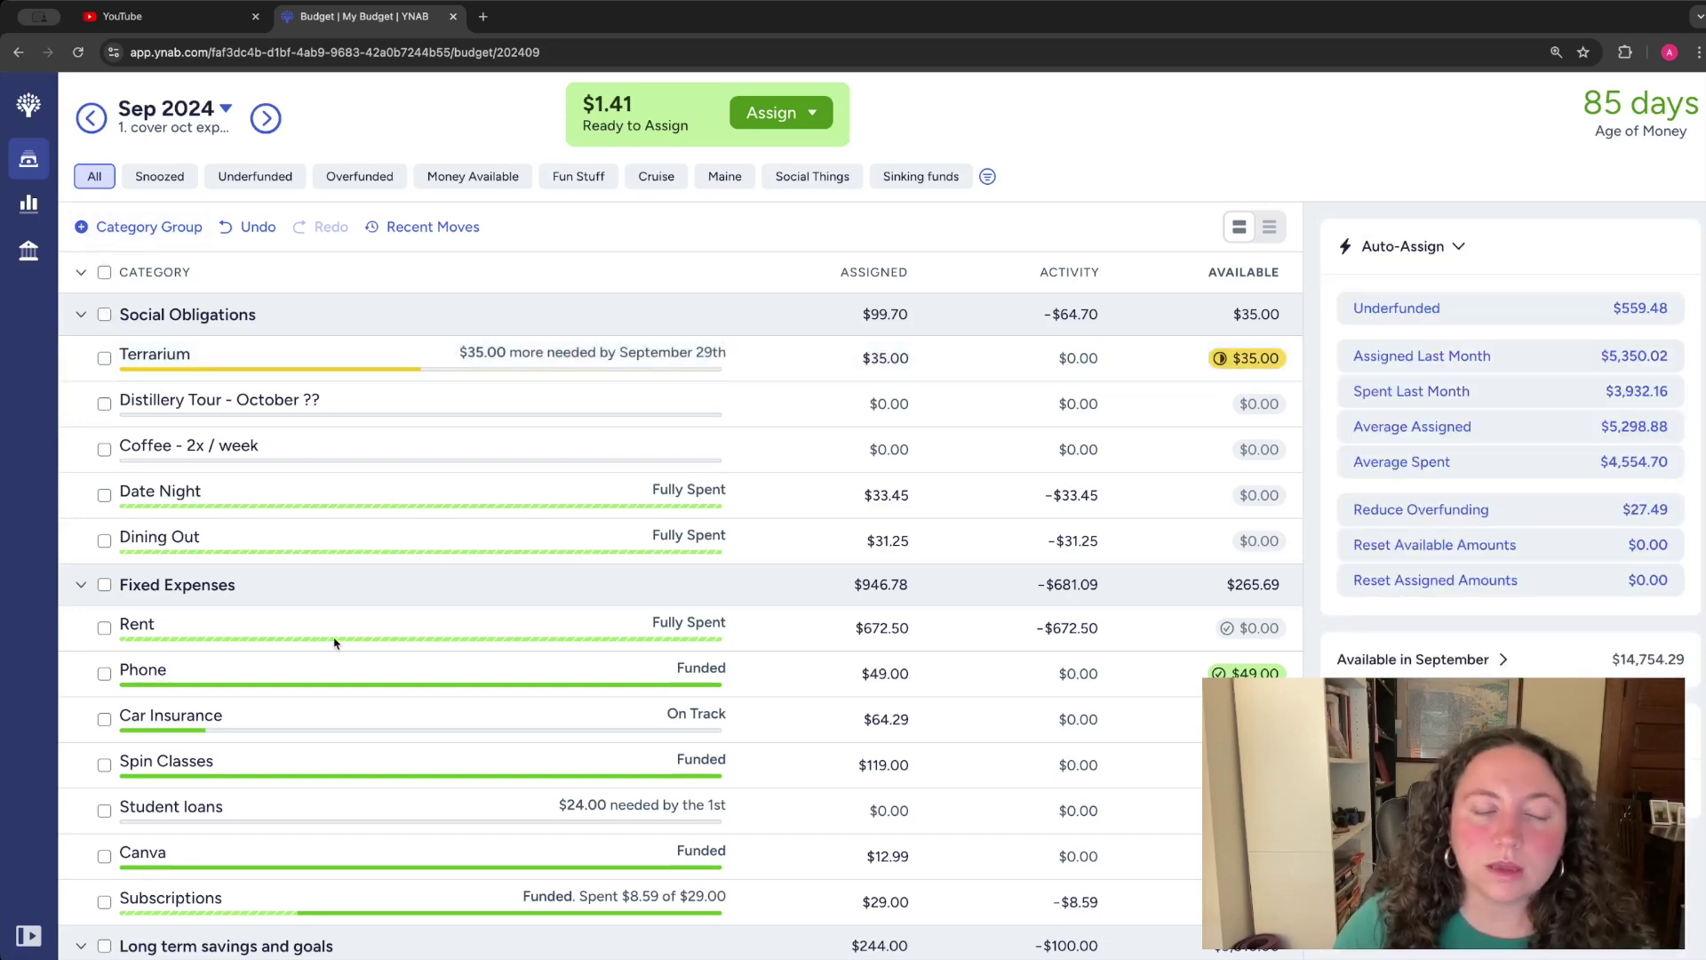
- Assign the remaining Ready to Assign money to Fun Money by setting its September amount to $40.18
{"action": "scroll", "coordinate": [325, 680], "scroll_direction": "down", "scroll_amount": 15}
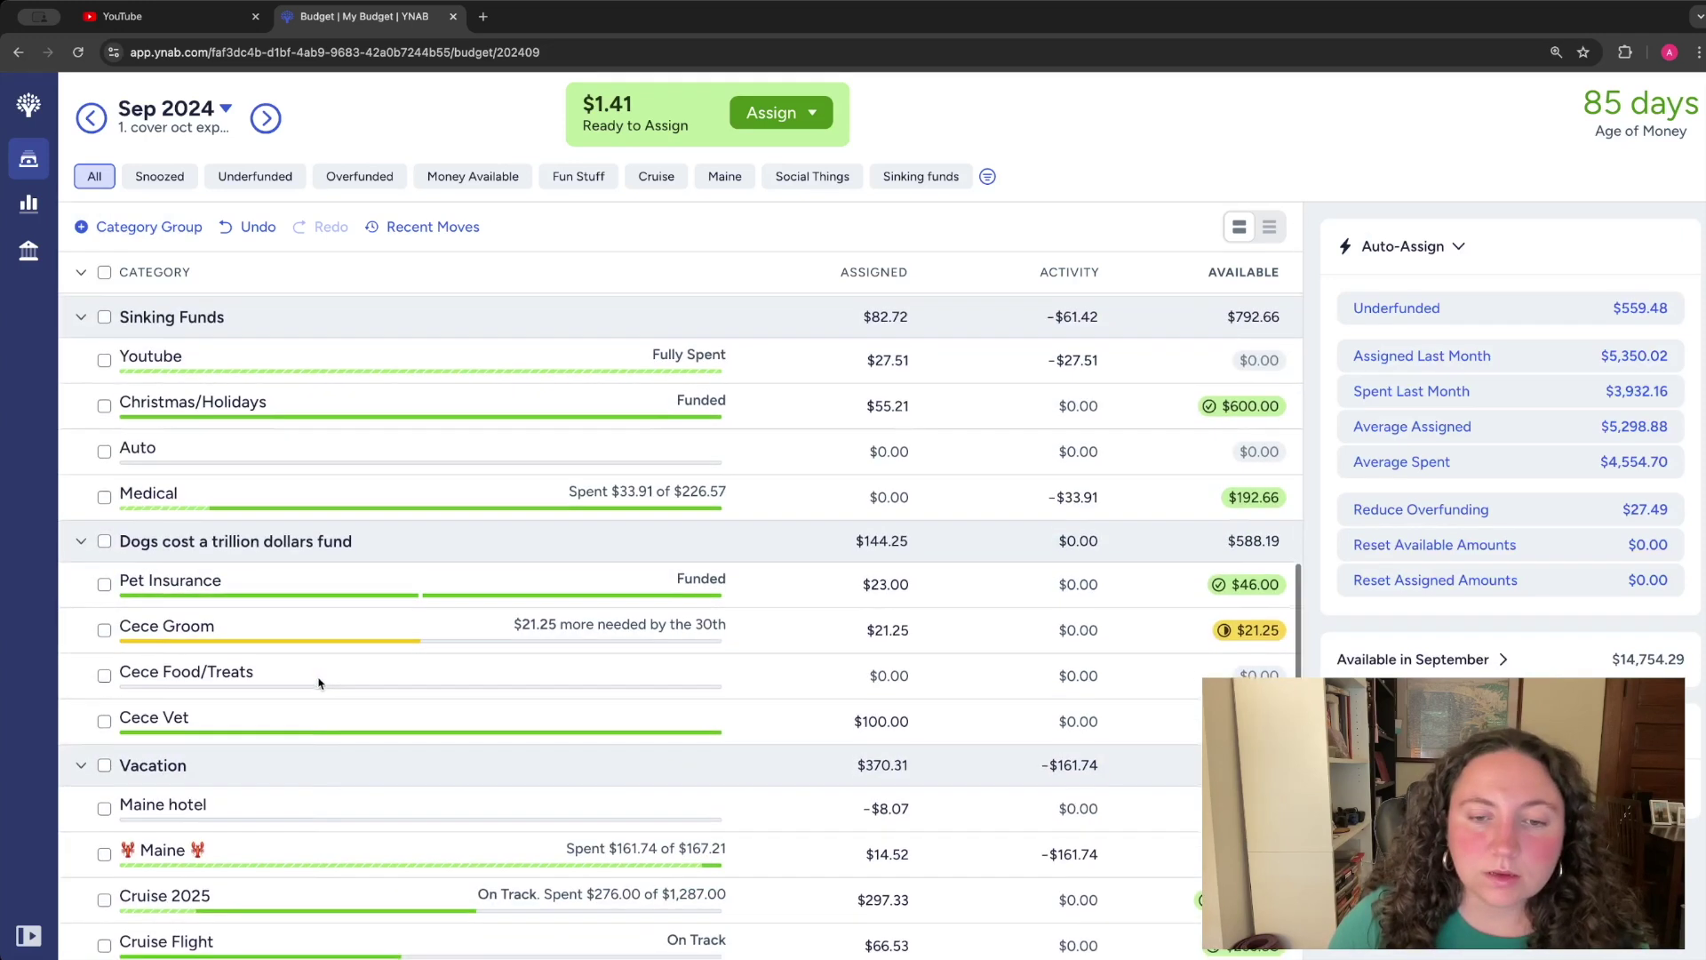
{"action": "scroll", "coordinate": [322, 679], "scroll_direction": "down", "scroll_amount": 2}
{"action": "left_click", "coordinate": [800, 811]}
{"action": "scroll", "coordinate": [799, 811], "scroll_direction": "down", "scroll_amount": 2}
{"action": "left_click", "coordinate": [804, 787]}
{"action": "type", "text": "40.18"}
{"action": "key", "text": "Return"}
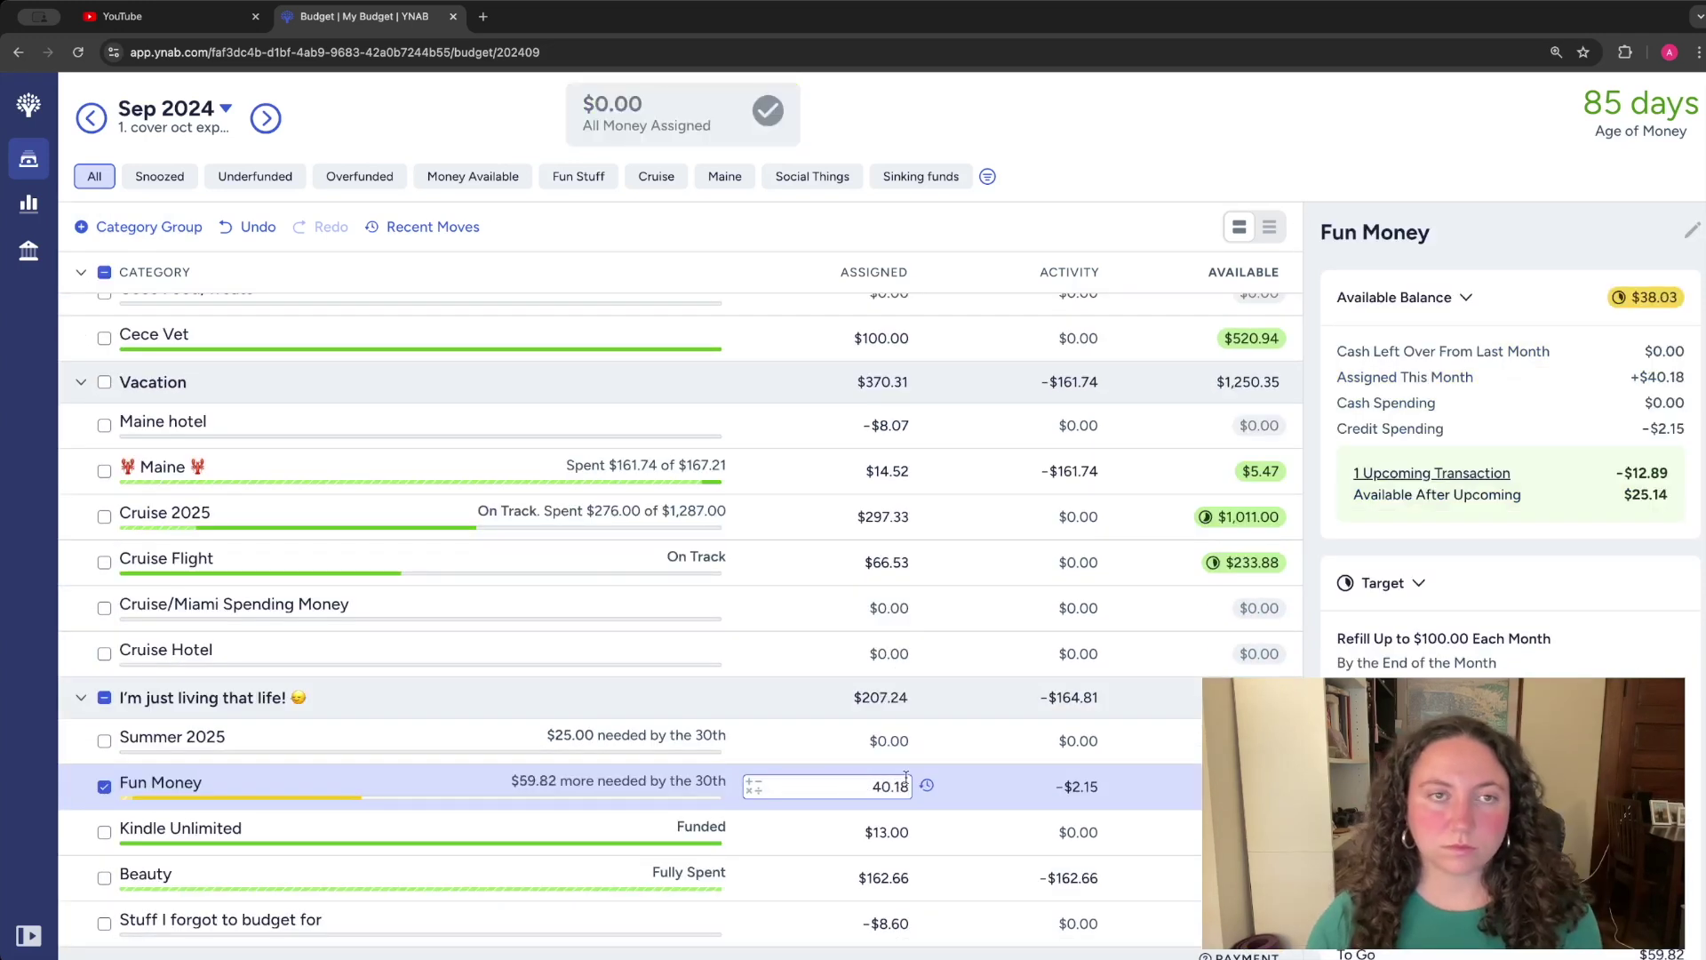